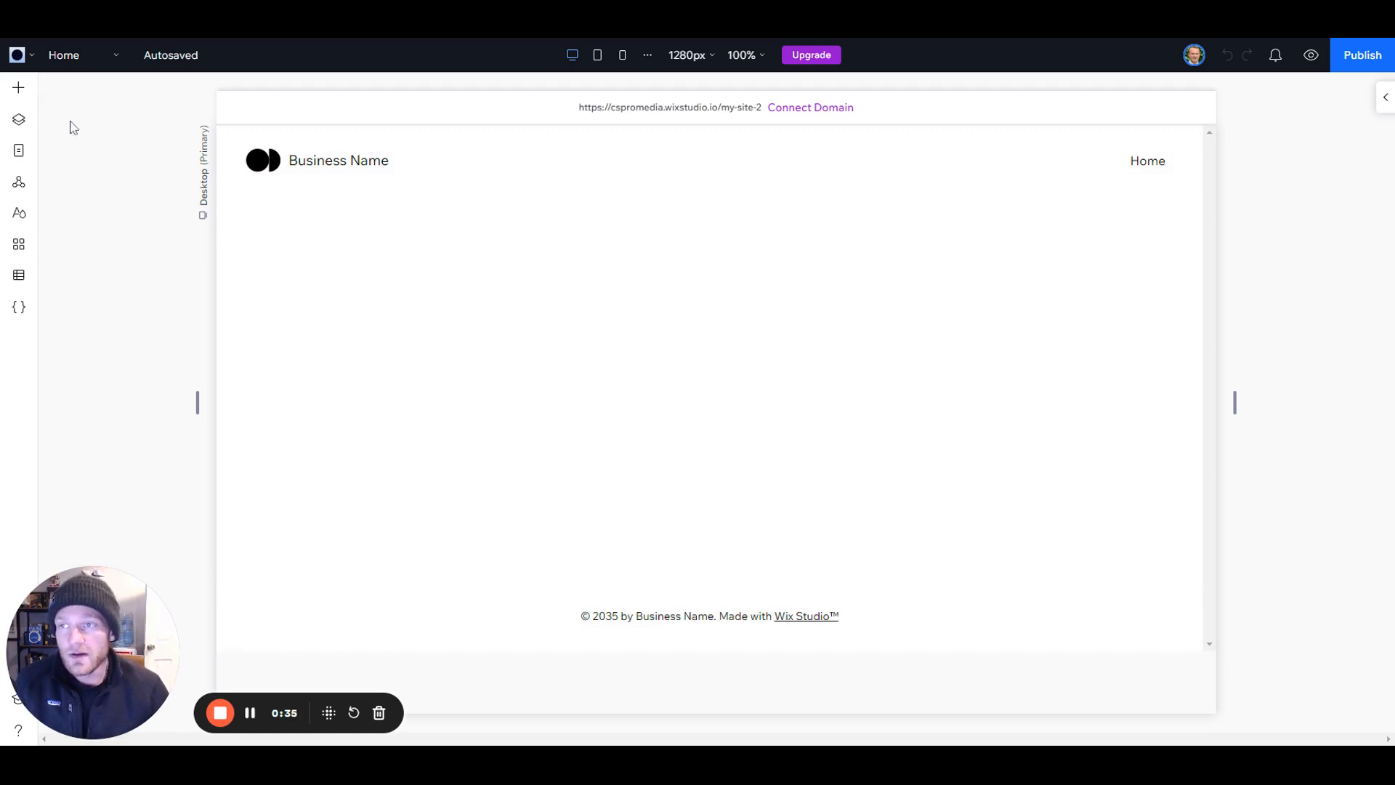
- Open the site's add-elements library and look through the quick-add elements, saved assets, designed sections and empty containers
{"action": "left_click", "coordinate": [18, 88]}
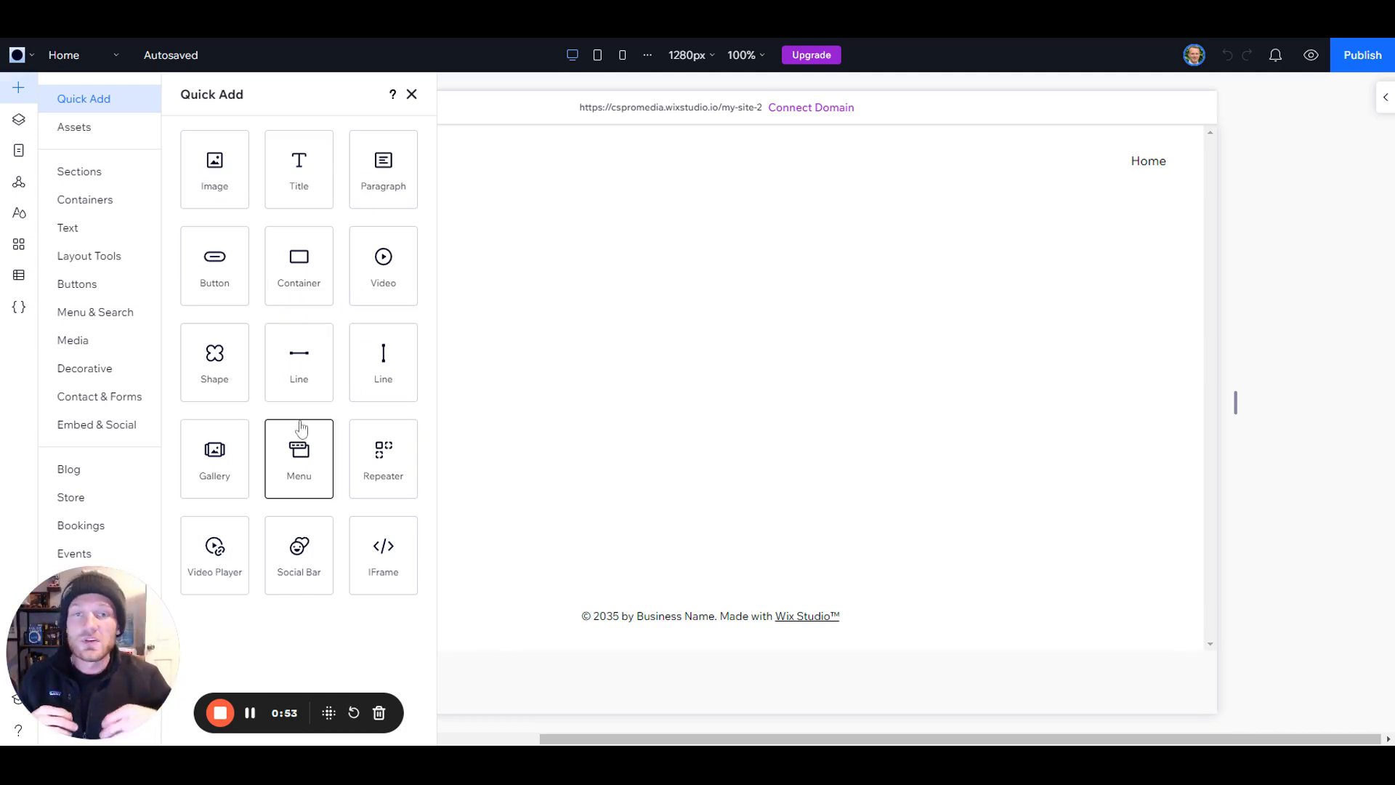
{"action": "left_click", "coordinate": [89, 128]}
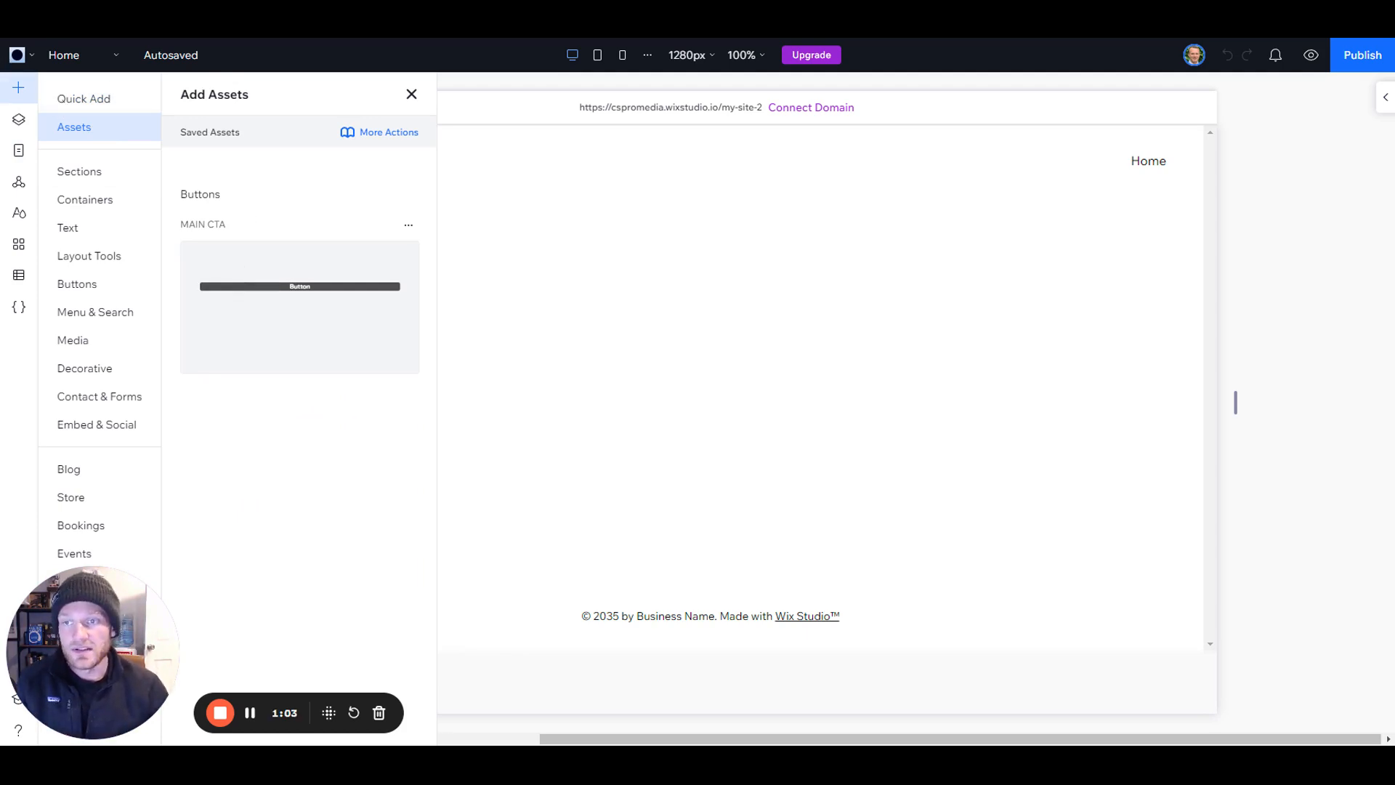
{"action": "left_click", "coordinate": [116, 181]}
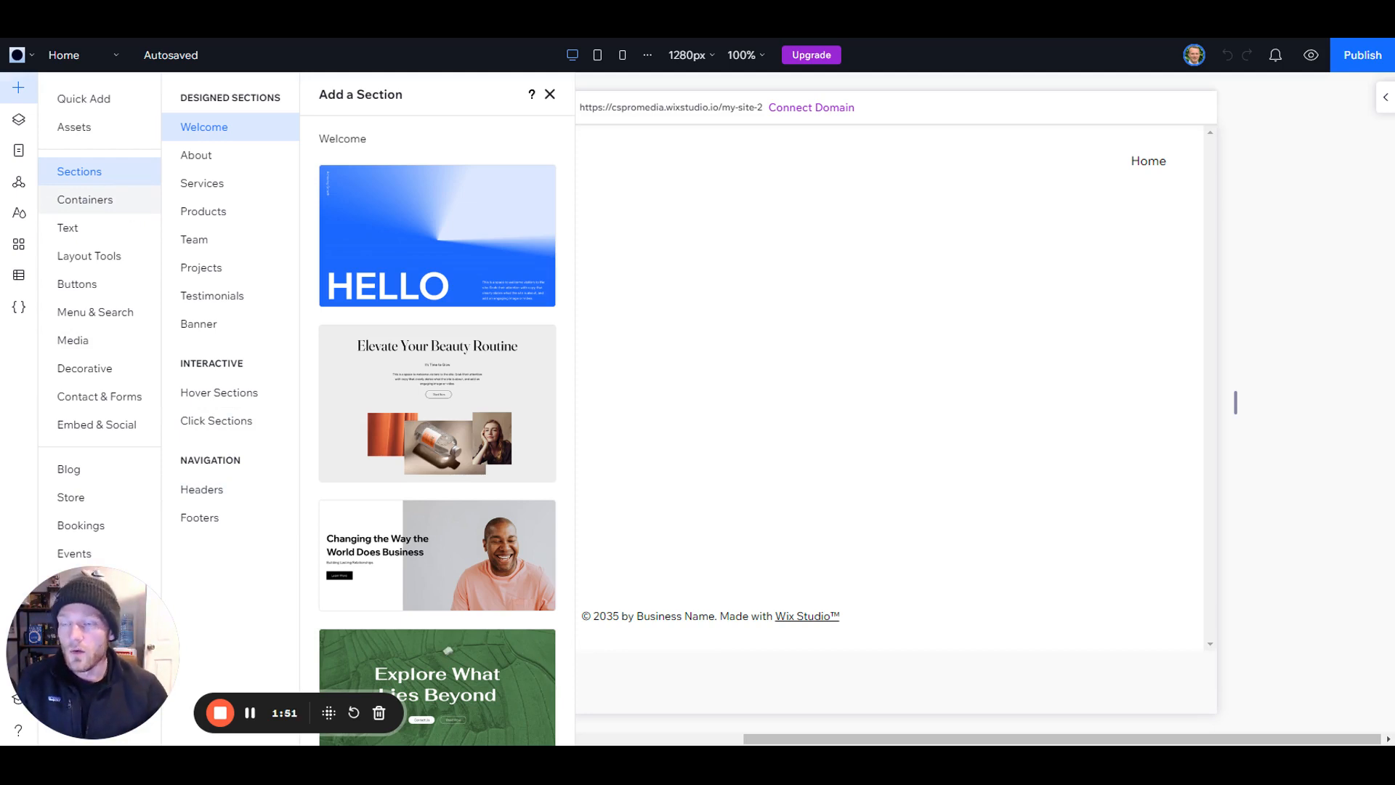
{"action": "left_click", "coordinate": [129, 205]}
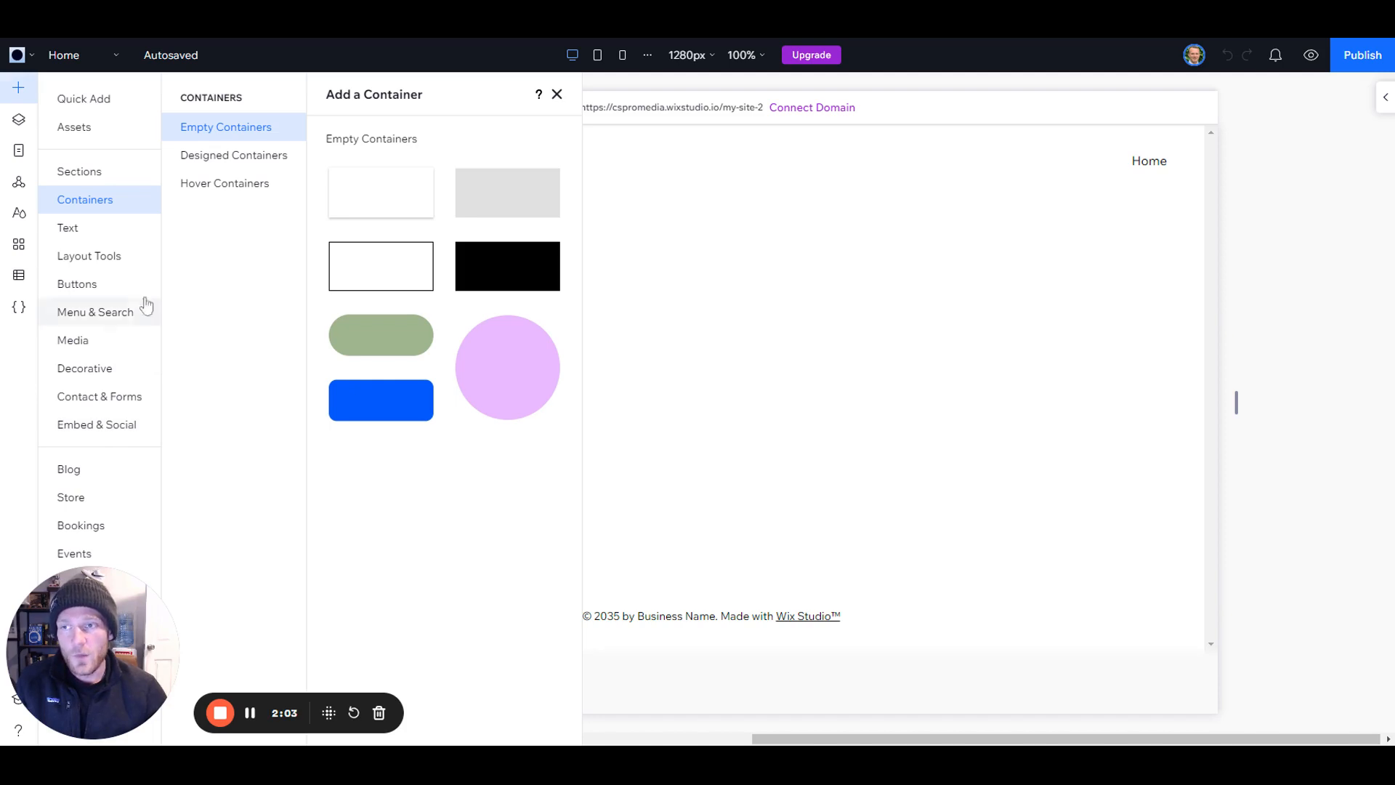
- Examine the text elements on offer, from heading and paragraph themes to collapsible text and text masks
{"action": "left_click", "coordinate": [98, 231]}
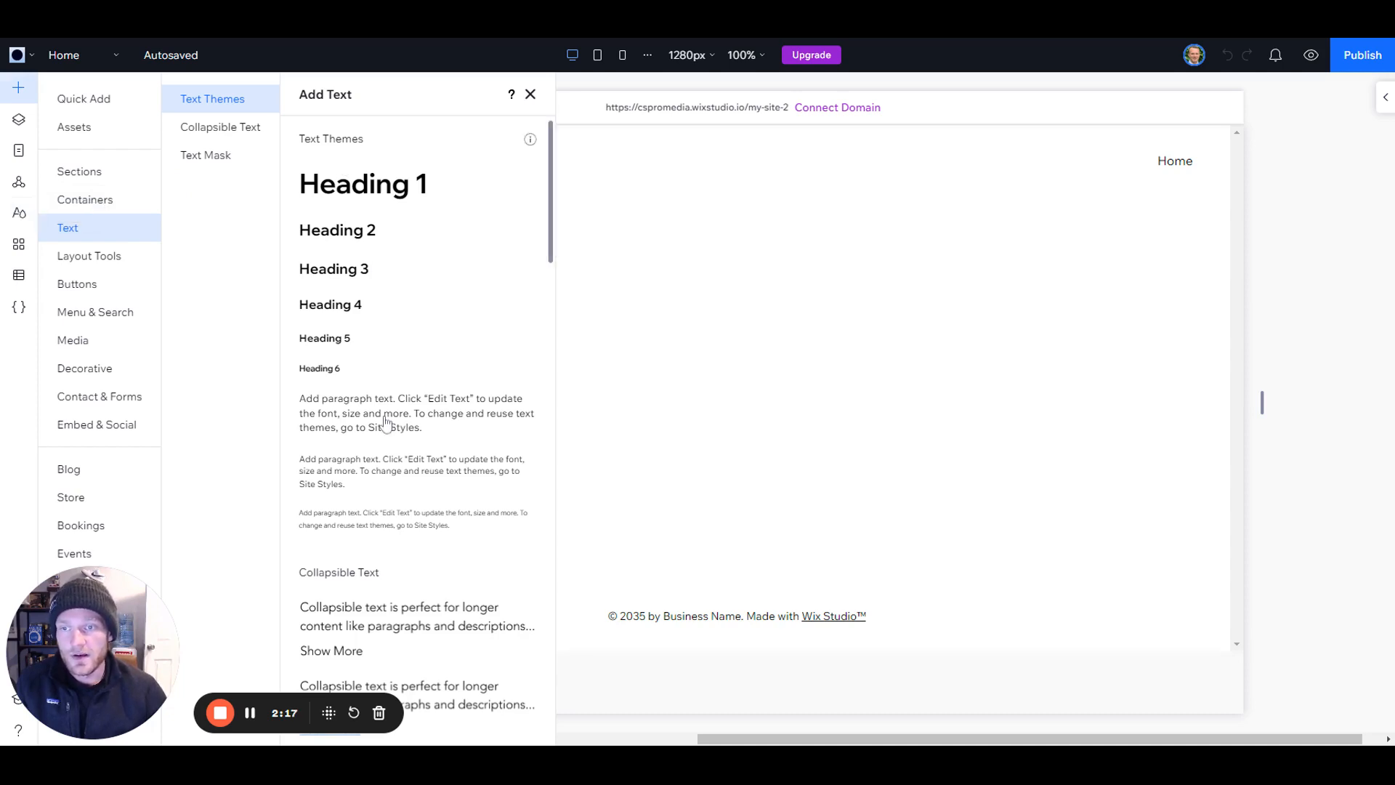
{"action": "scroll", "coordinate": [386, 424], "scroll_direction": "down", "scroll_amount": 6}
{"action": "scroll", "coordinate": [378, 364], "scroll_direction": "up", "scroll_amount": 4}
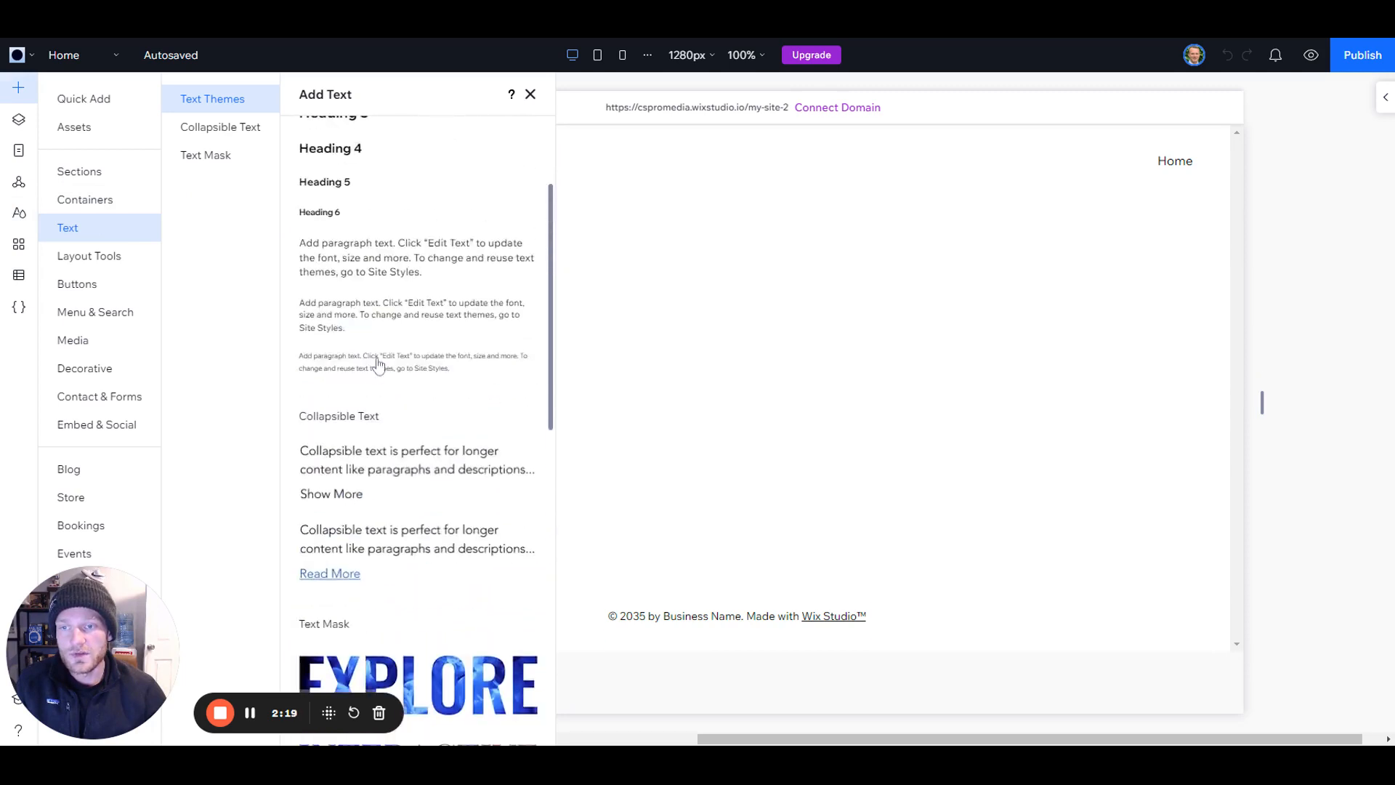
{"action": "scroll", "coordinate": [378, 363], "scroll_direction": "up", "scroll_amount": 2}
{"action": "scroll", "coordinate": [376, 352], "scroll_direction": "down", "scroll_amount": 8}
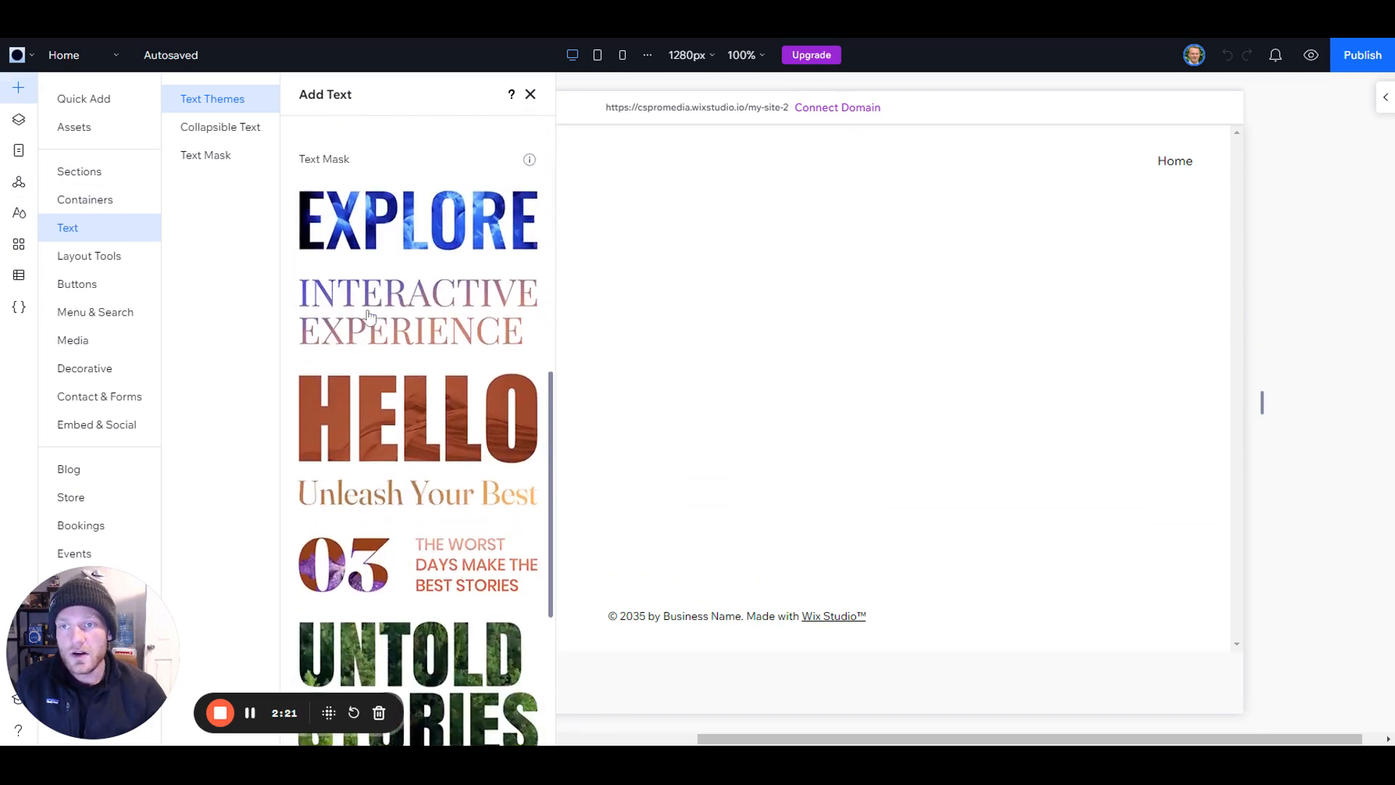
{"action": "scroll", "coordinate": [371, 319], "scroll_direction": "down", "scroll_amount": 4}
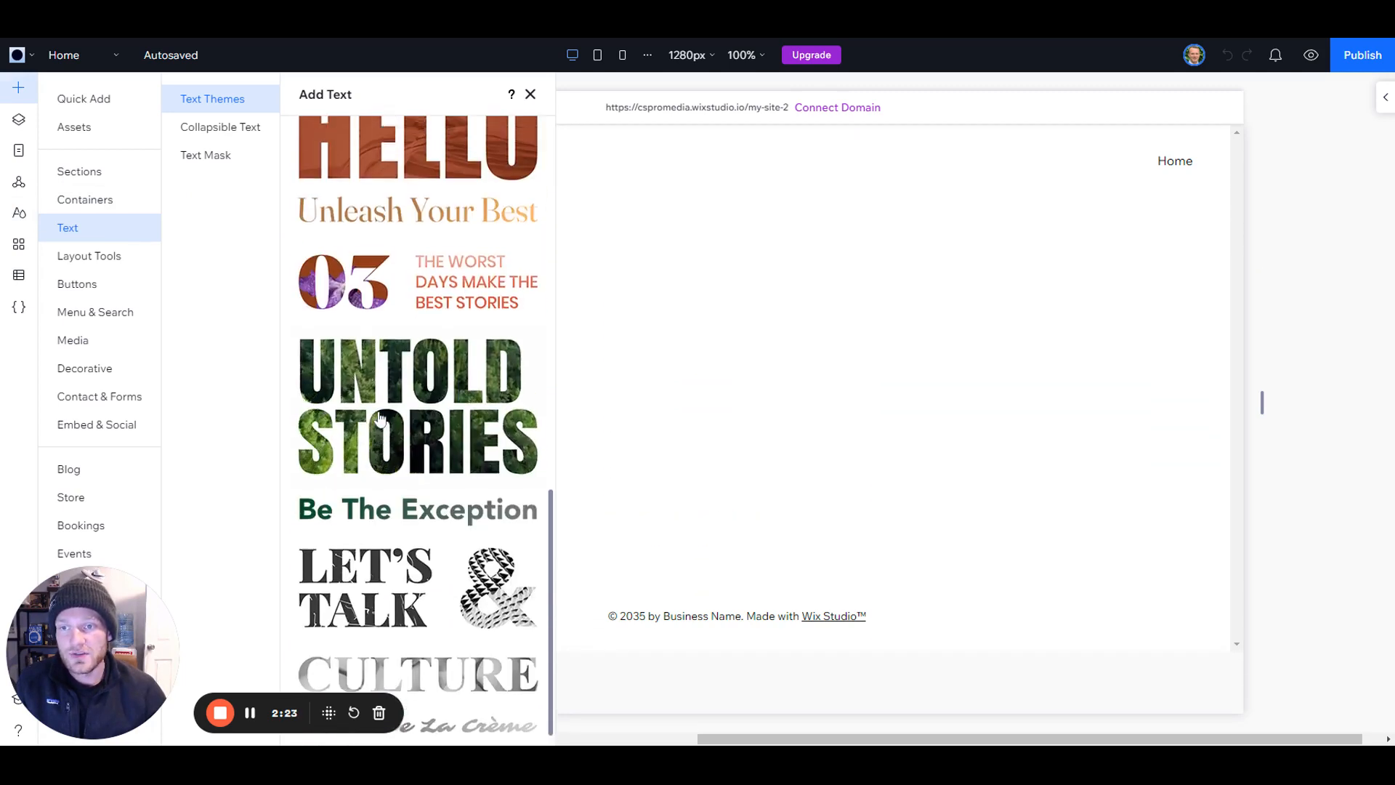
{"action": "scroll", "coordinate": [380, 418], "scroll_direction": "up", "scroll_amount": 5}
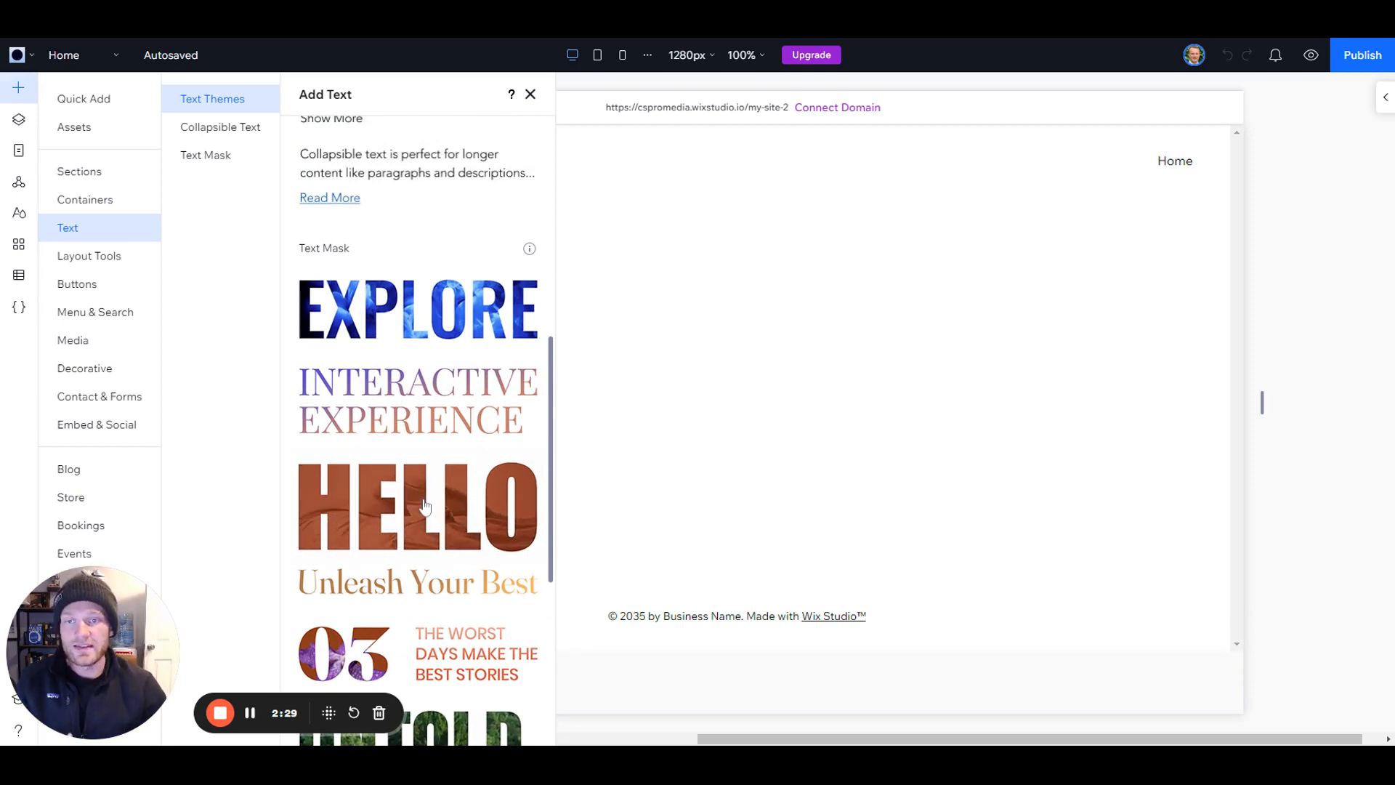
{"action": "scroll", "coordinate": [431, 500], "scroll_direction": "up", "scroll_amount": 1}
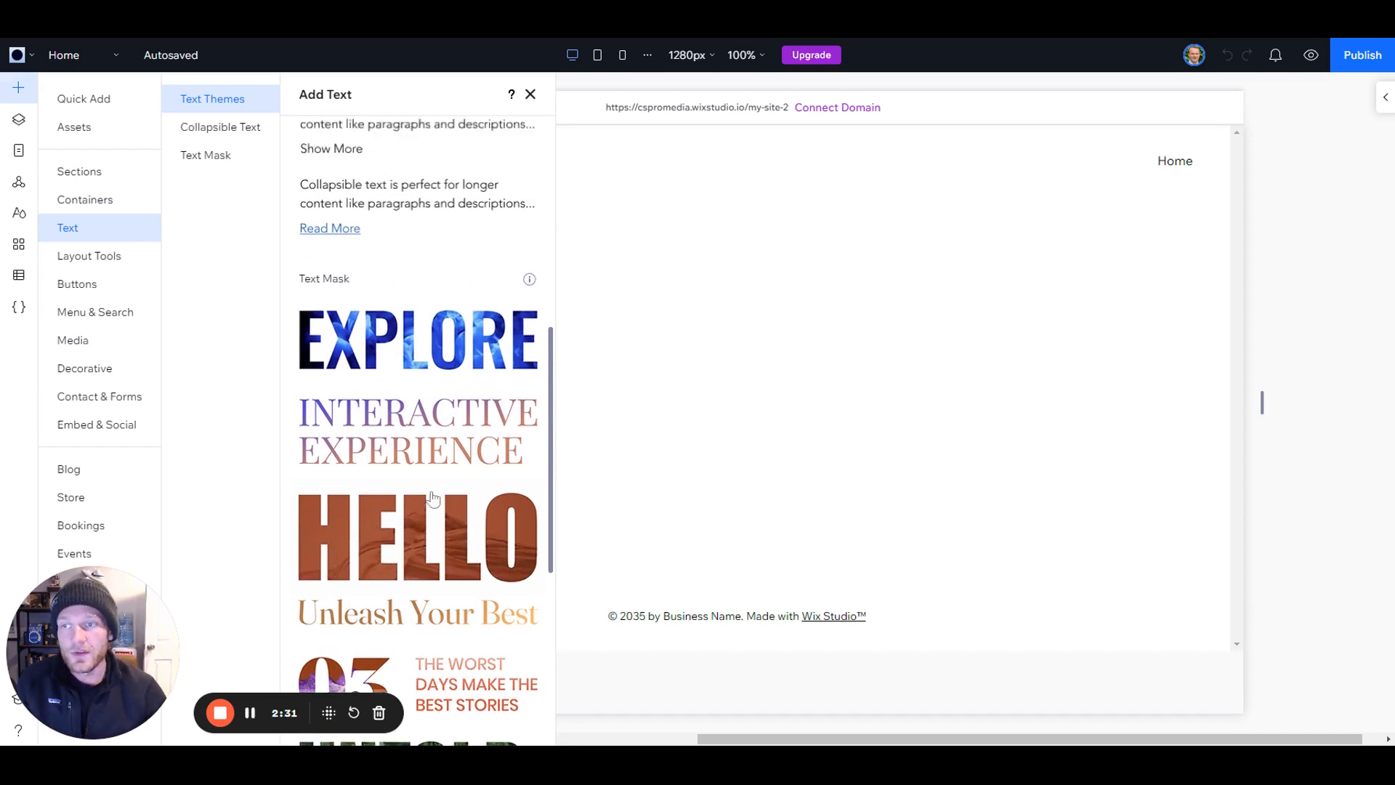
{"action": "scroll", "coordinate": [432, 499], "scroll_direction": "up", "scroll_amount": 5}
- Review the layout tools: section grids, repeaters, tabs, accordions, slideshow repeaters, lightboxes, CSS grids and flexboxes
{"action": "left_click", "coordinate": [128, 266]}
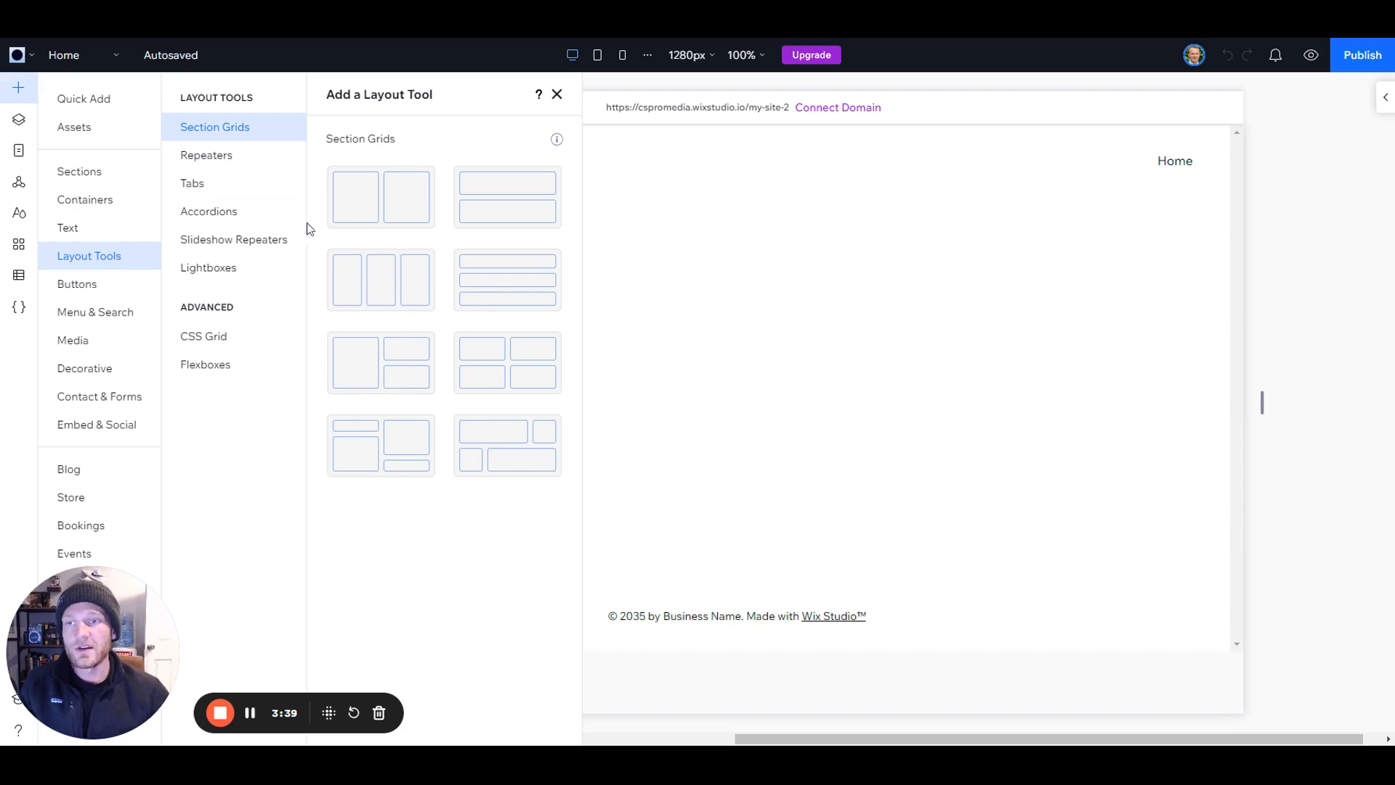
{"action": "left_click", "coordinate": [242, 160]}
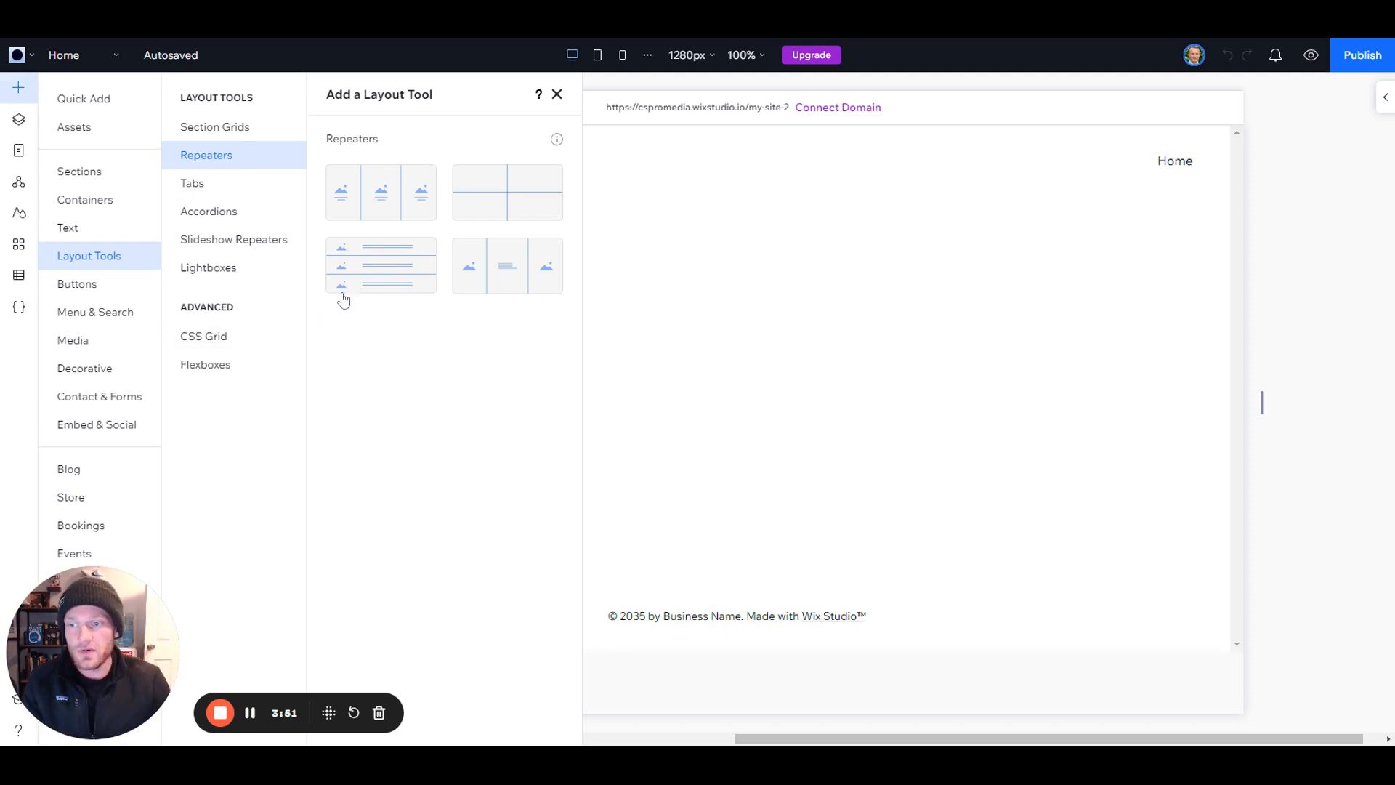
{"action": "left_click", "coordinate": [230, 190]}
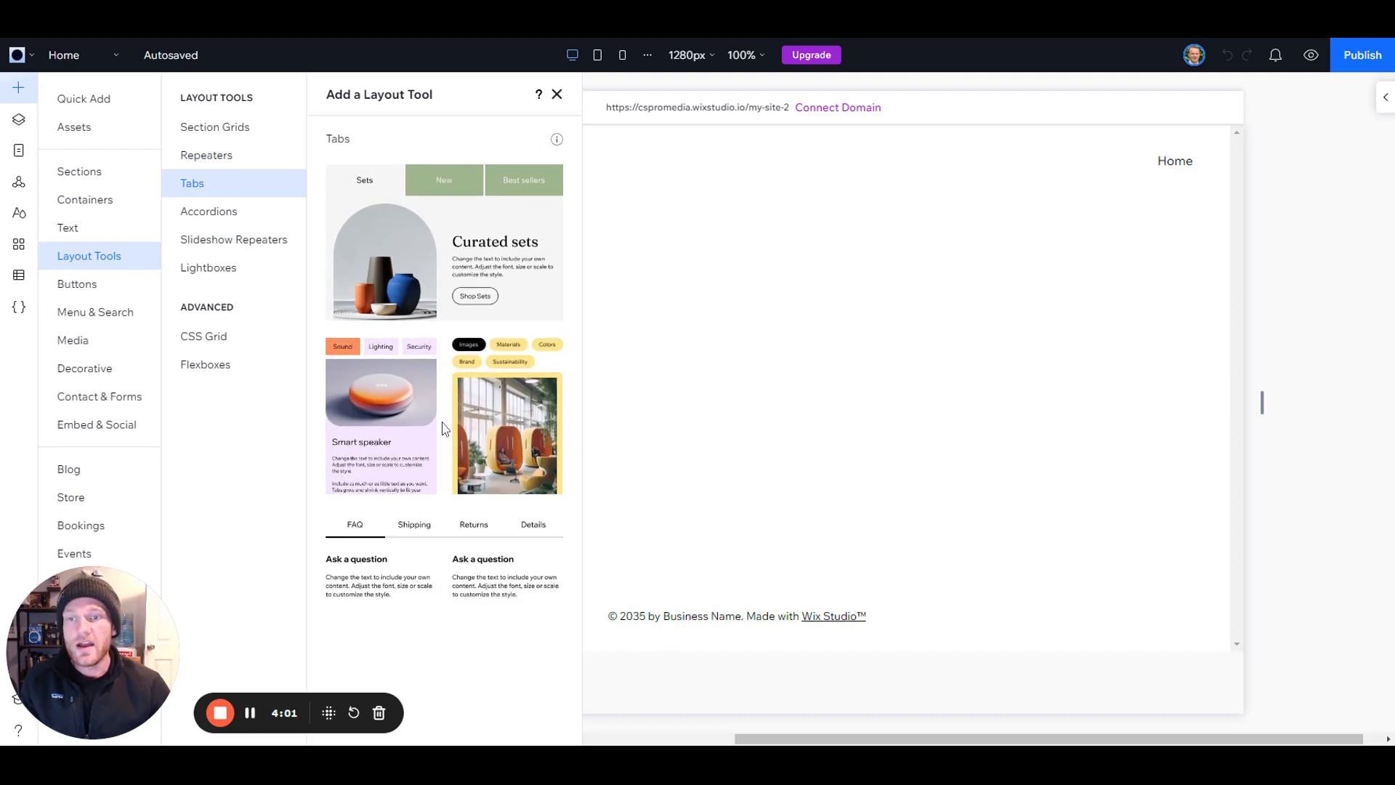
{"action": "left_click", "coordinate": [249, 219]}
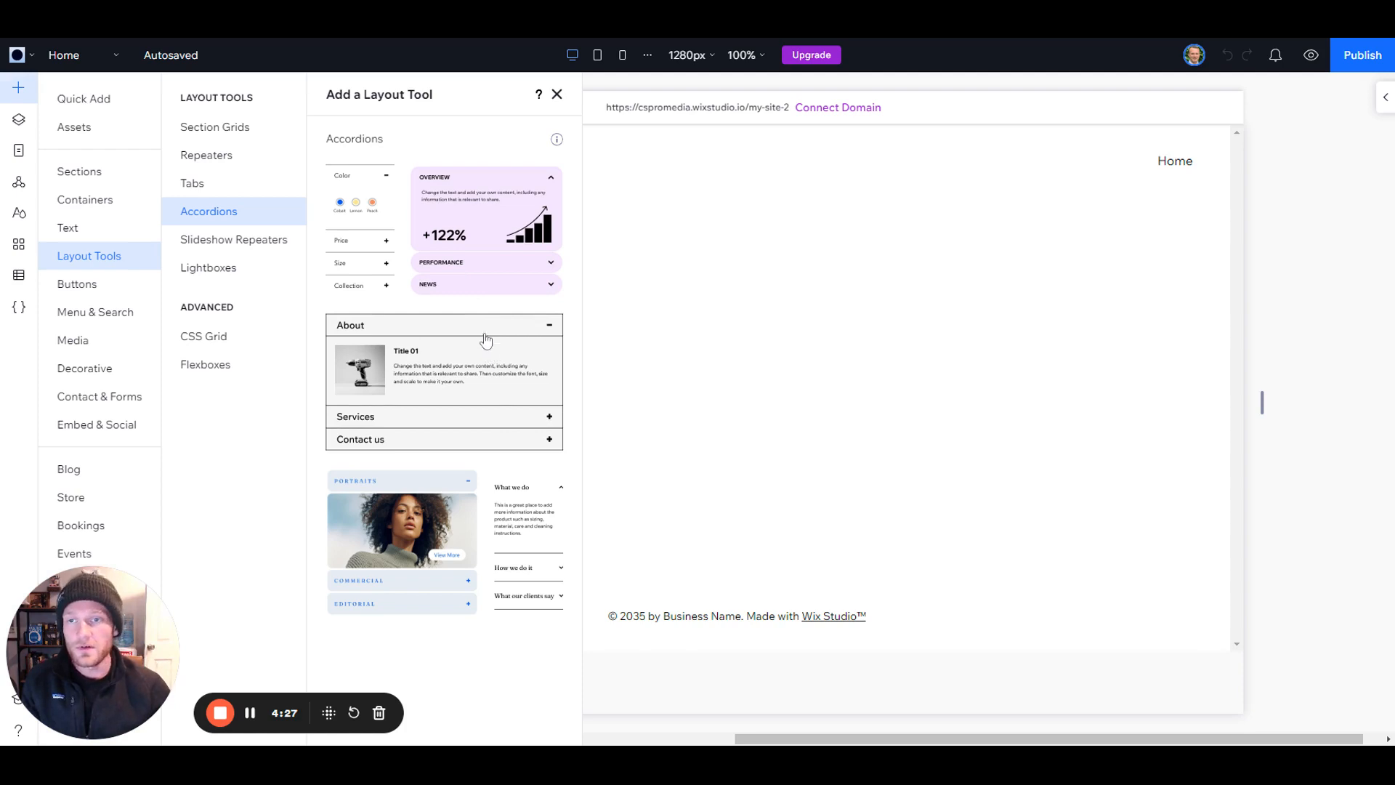
{"action": "left_click", "coordinate": [249, 242]}
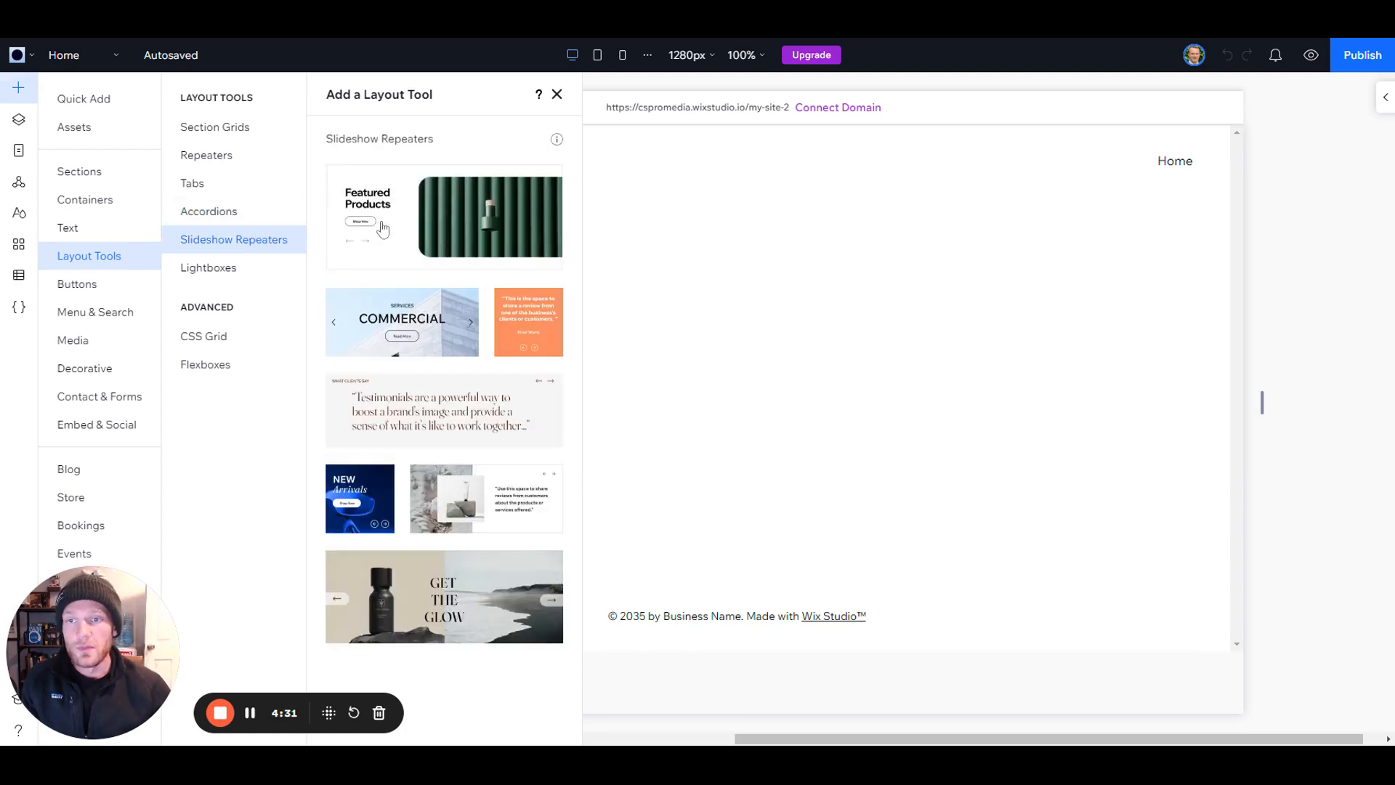
{"action": "left_click", "coordinate": [231, 274]}
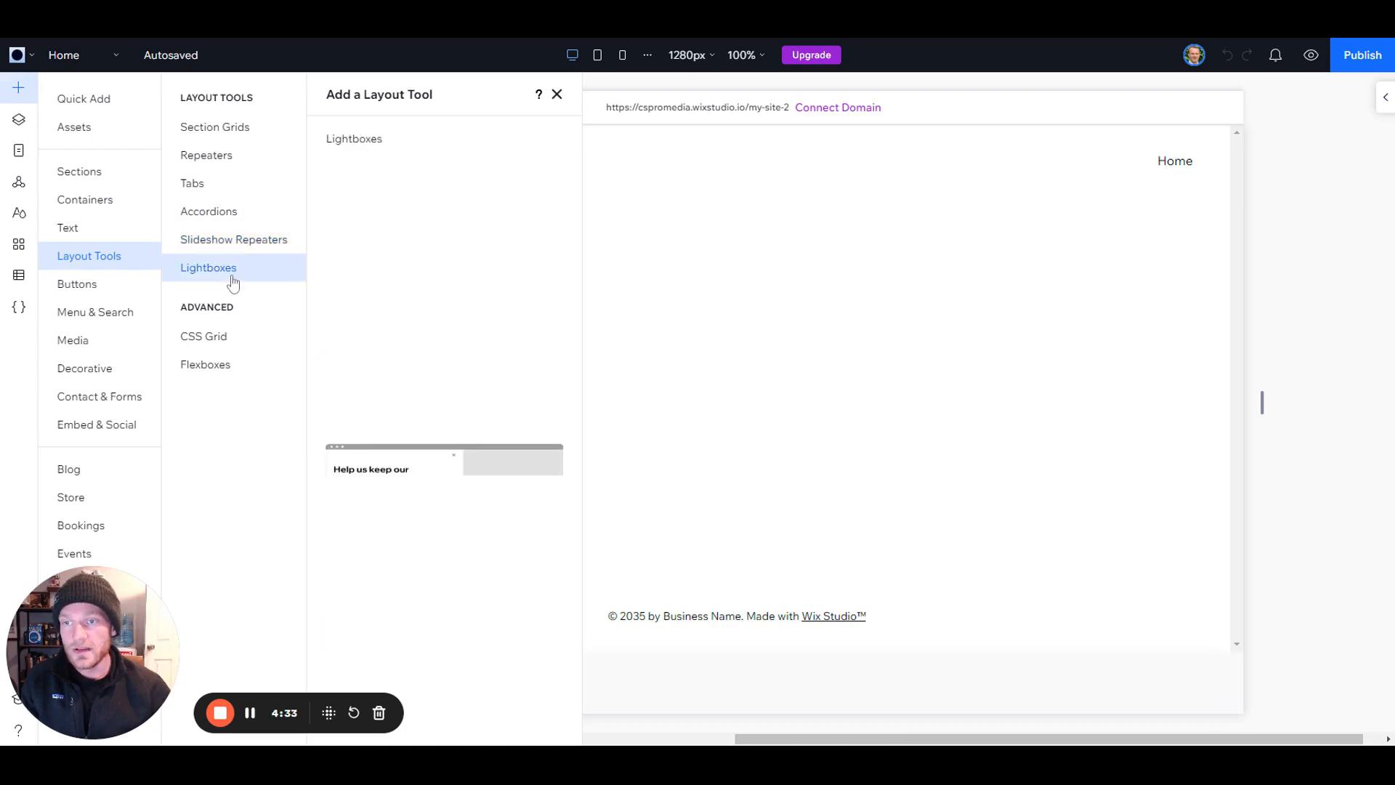
{"action": "scroll", "coordinate": [371, 368], "scroll_direction": "down", "scroll_amount": 4}
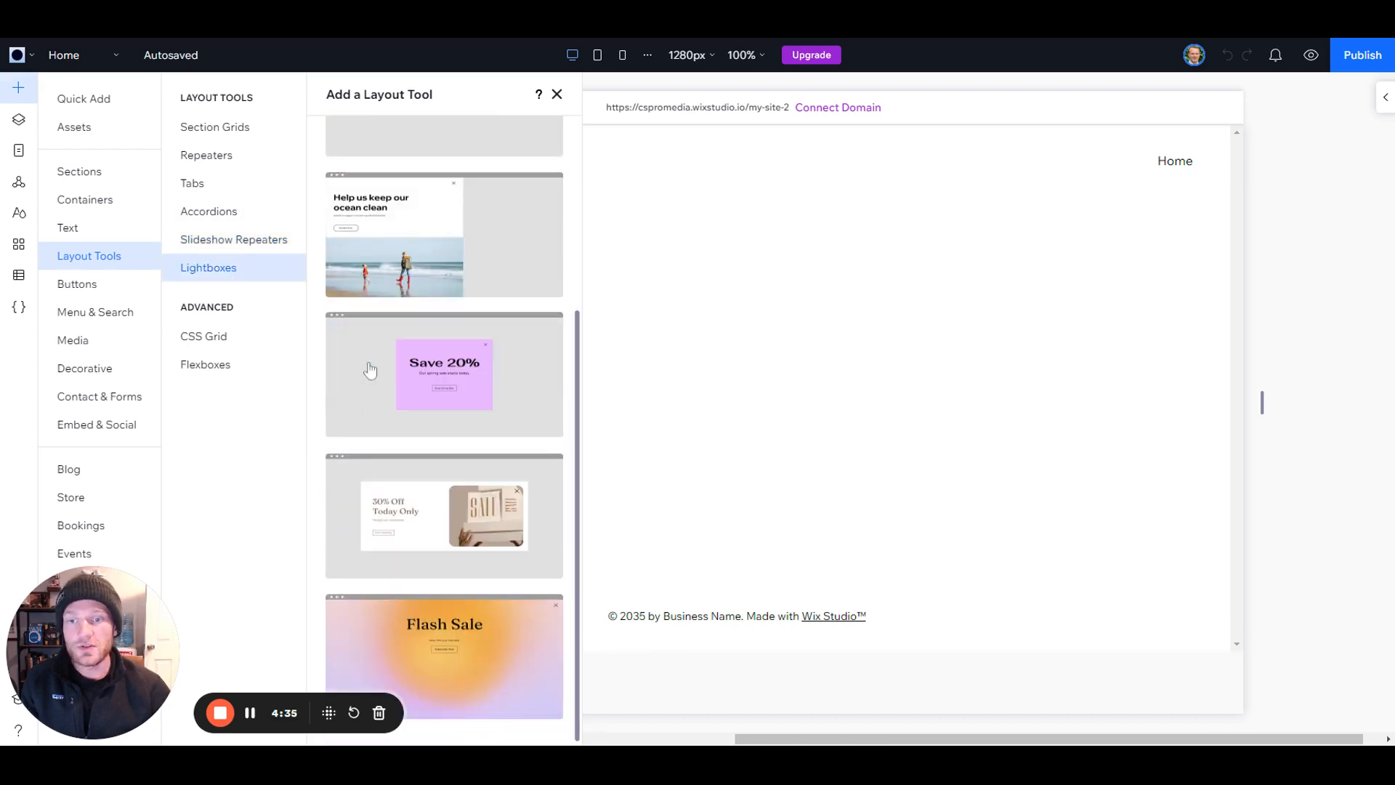
{"action": "scroll", "coordinate": [392, 403], "scroll_direction": "up", "scroll_amount": 4}
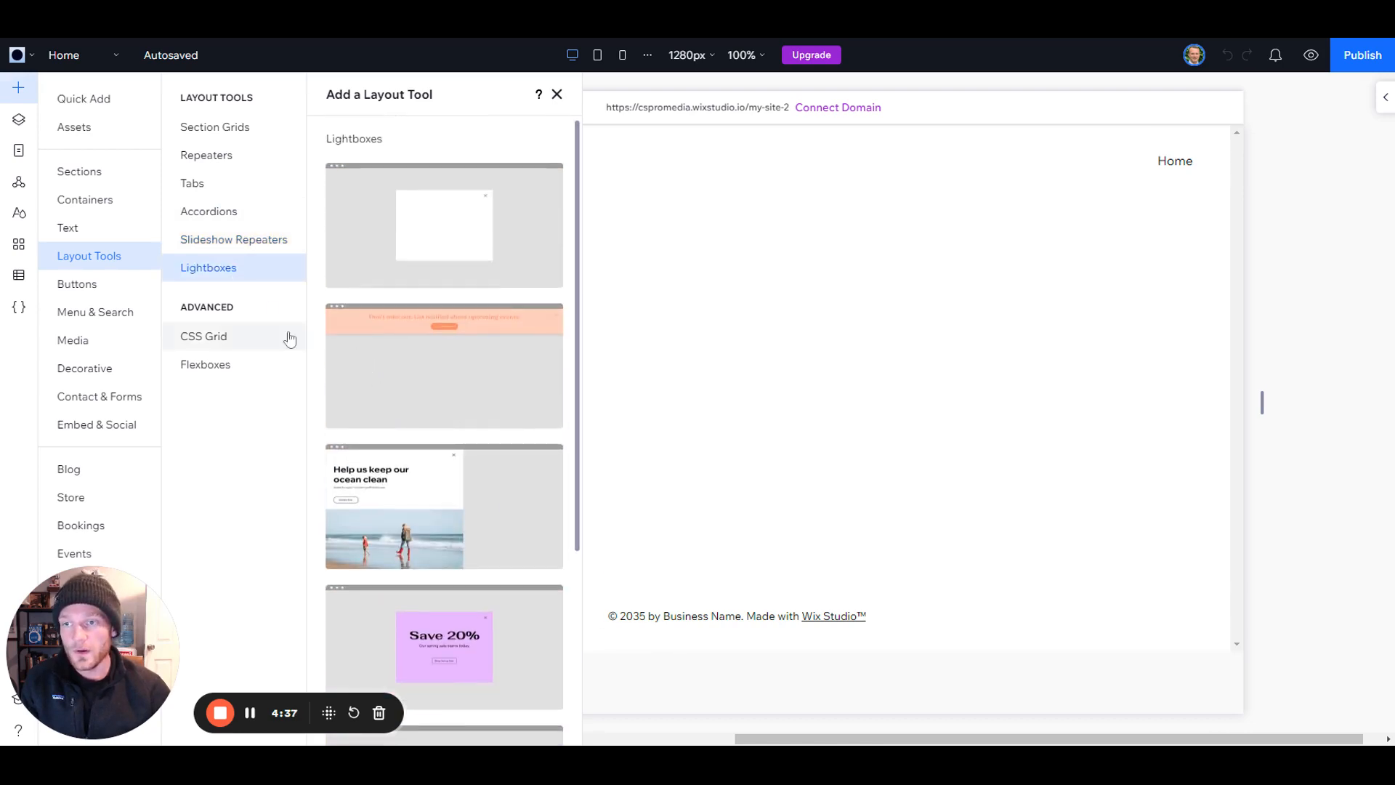
{"action": "left_click", "coordinate": [223, 344]}
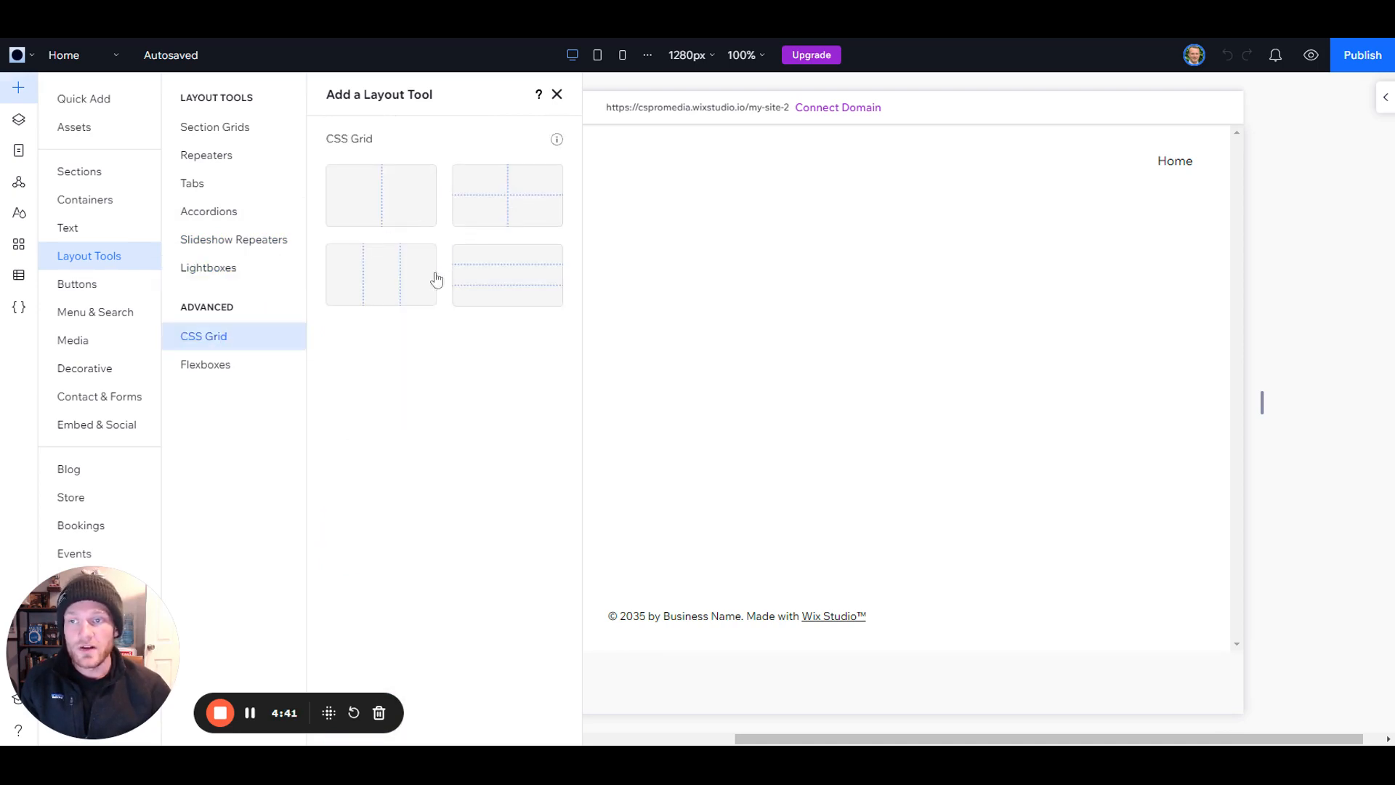
{"action": "left_click", "coordinate": [248, 368]}
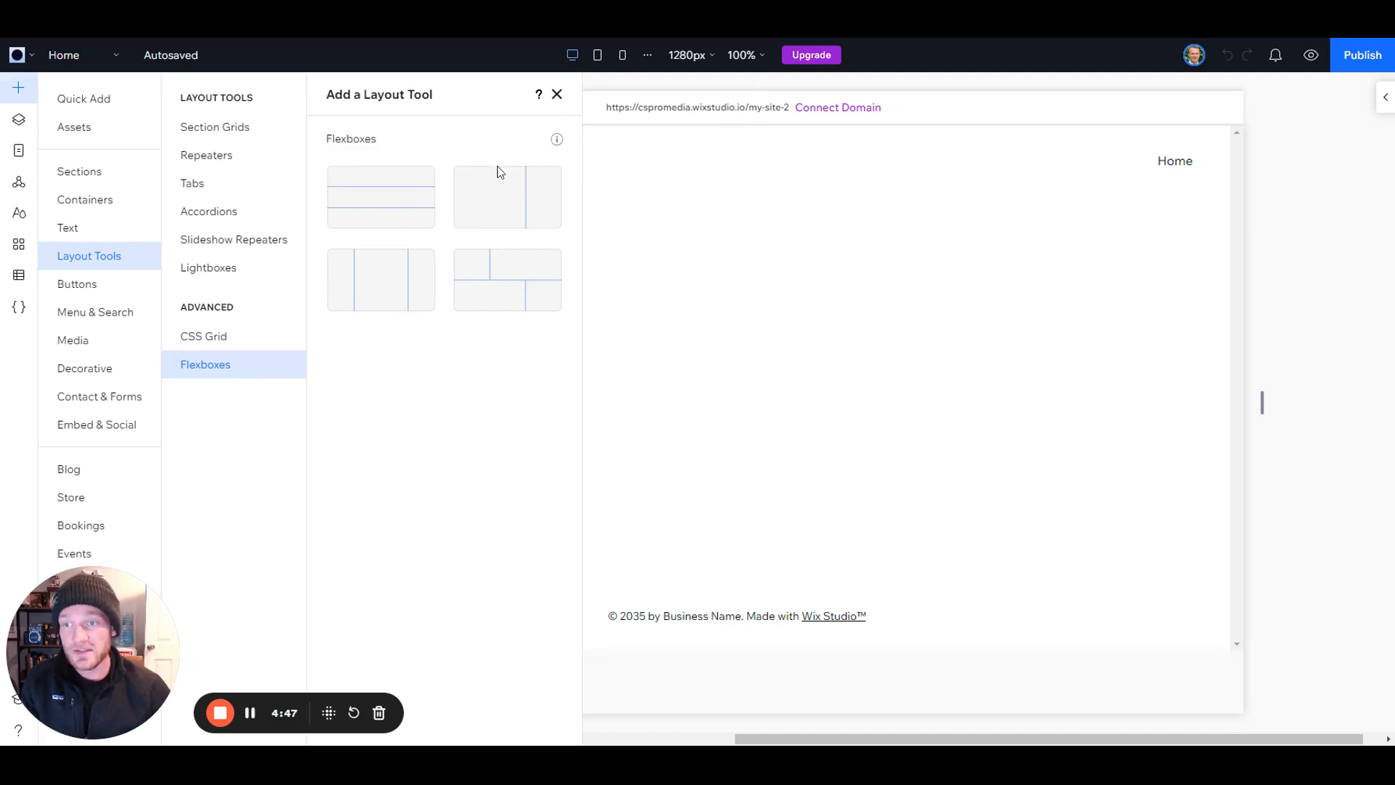
{"action": "mouse_move", "coordinate": [554, 148]}
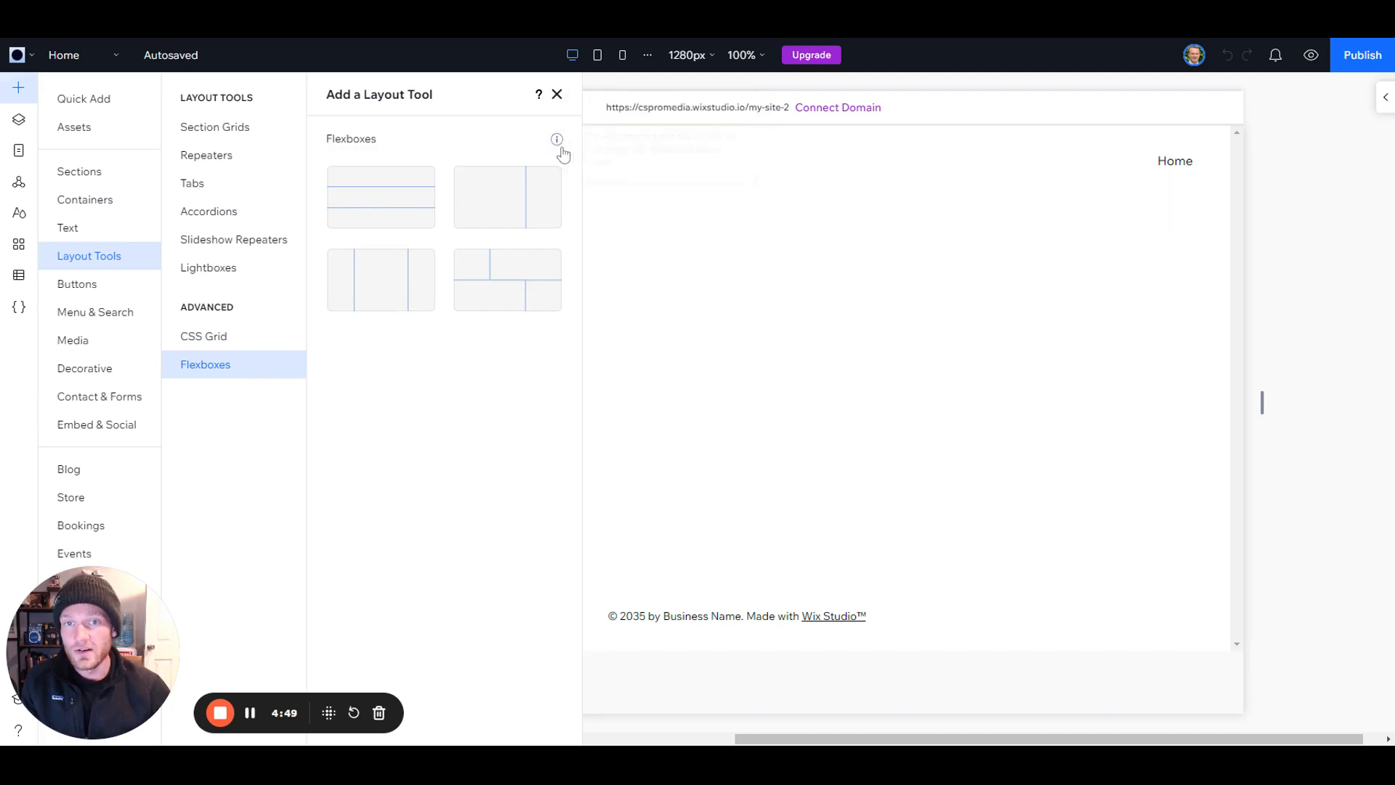
- Look through the basic and styled button presets and the navigation elements, including menus, breadcrumbs and site search
{"action": "left_click", "coordinate": [100, 288]}
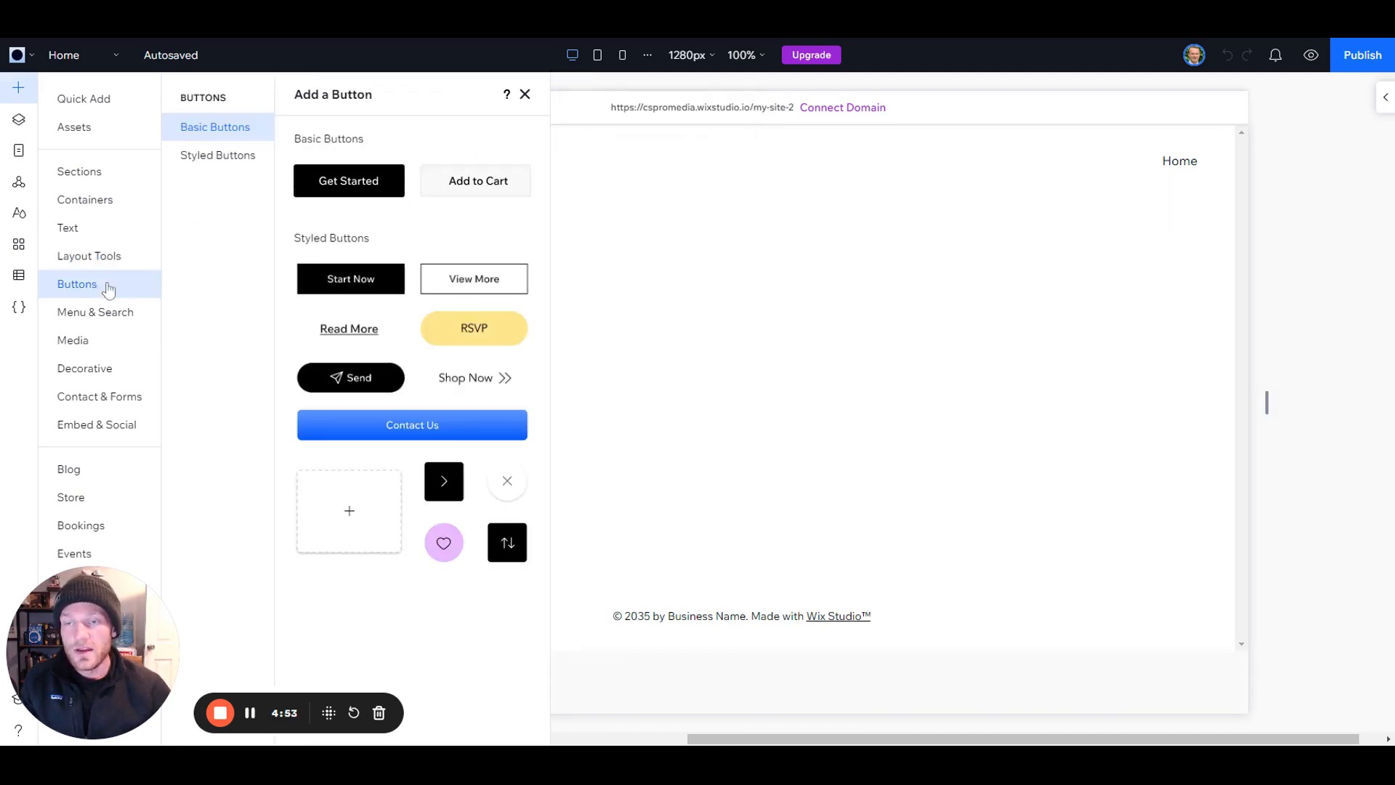
{"action": "left_click", "coordinate": [216, 159]}
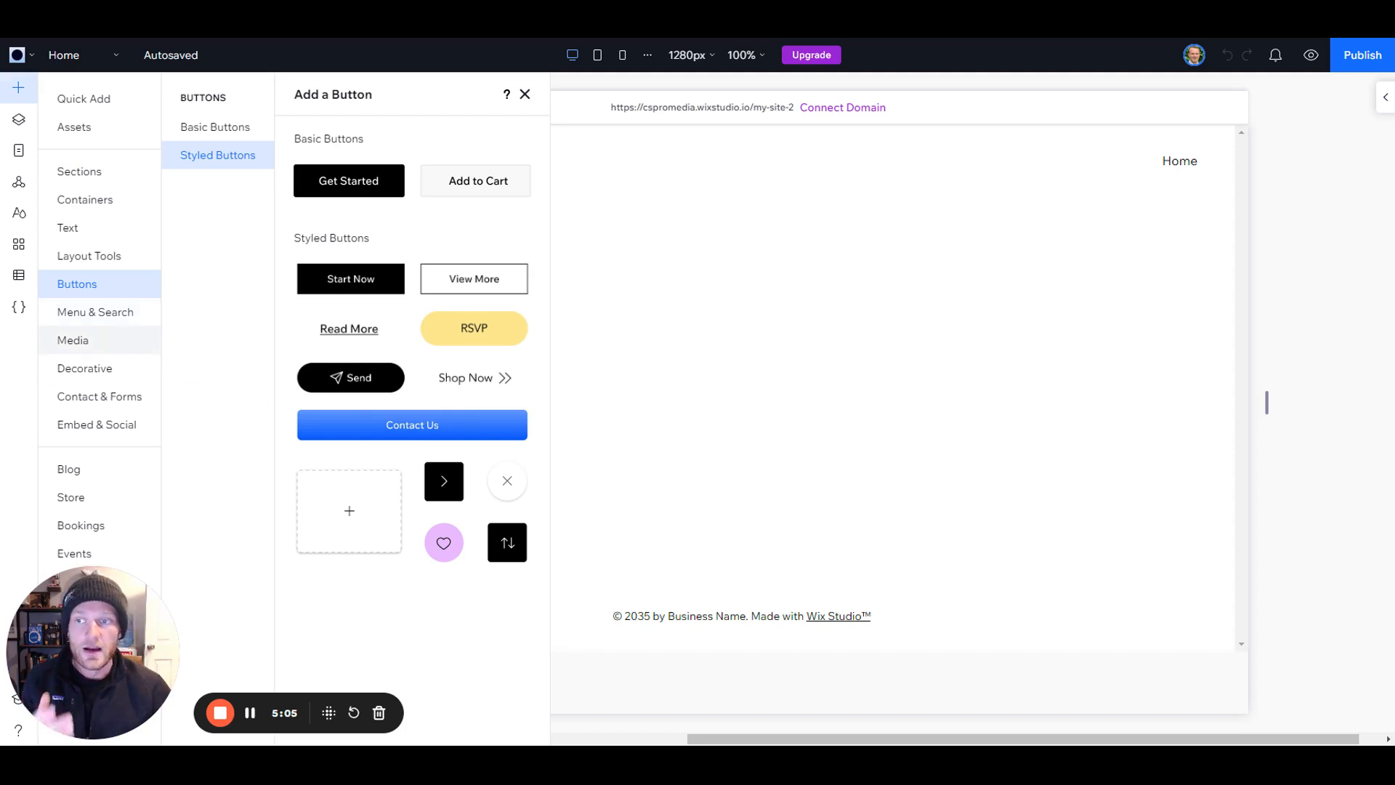
{"action": "left_click", "coordinate": [130, 305]}
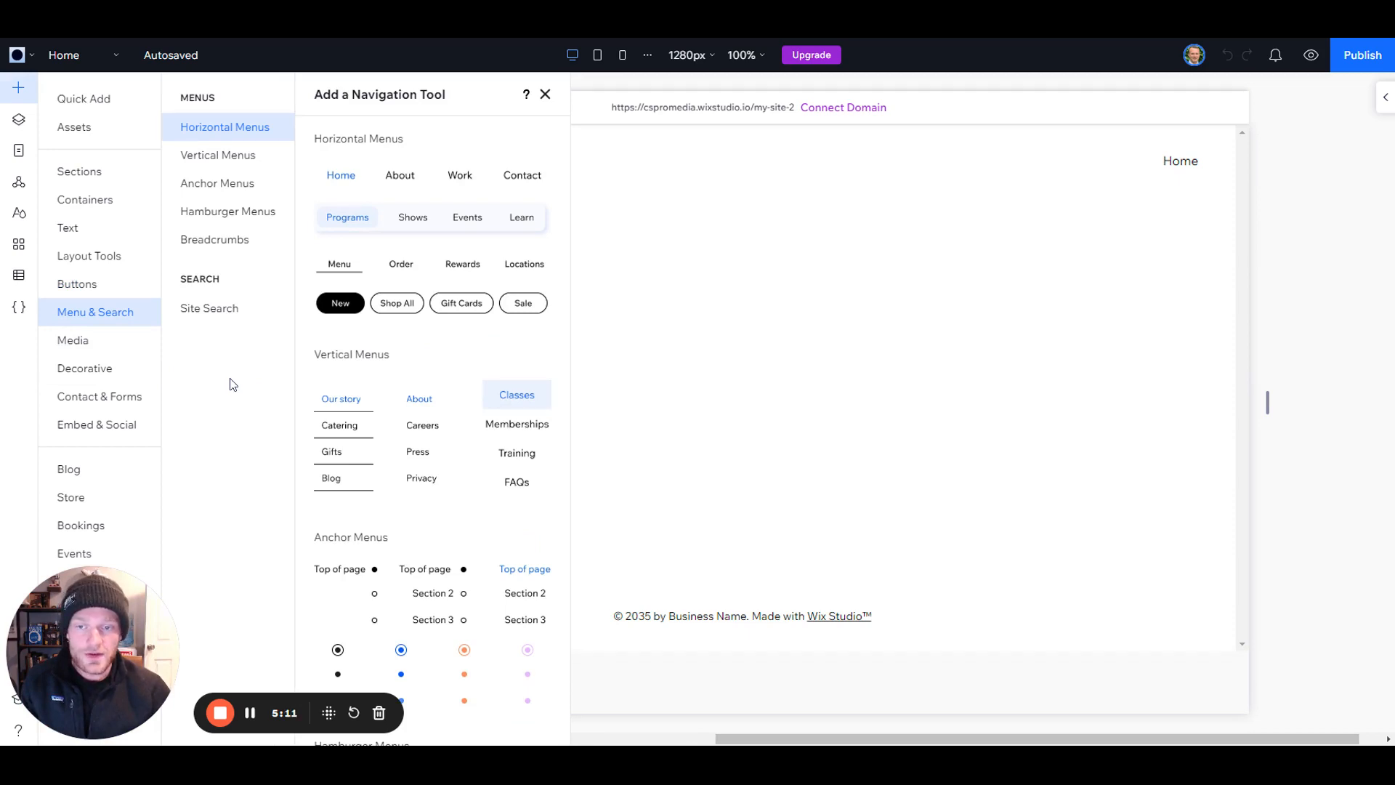
{"action": "scroll", "coordinate": [395, 374], "scroll_direction": "down", "scroll_amount": 5}
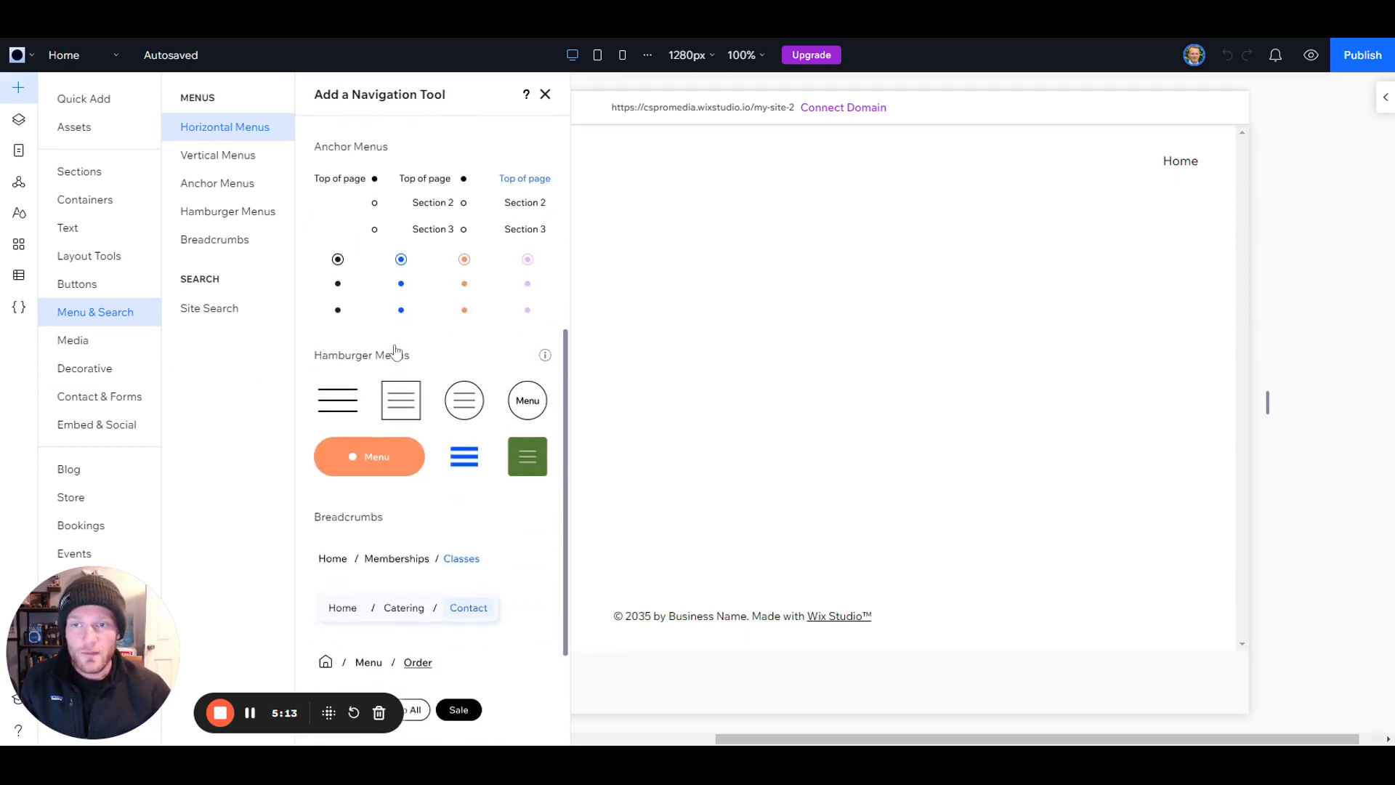
{"action": "scroll", "coordinate": [396, 354], "scroll_direction": "down", "scroll_amount": 2}
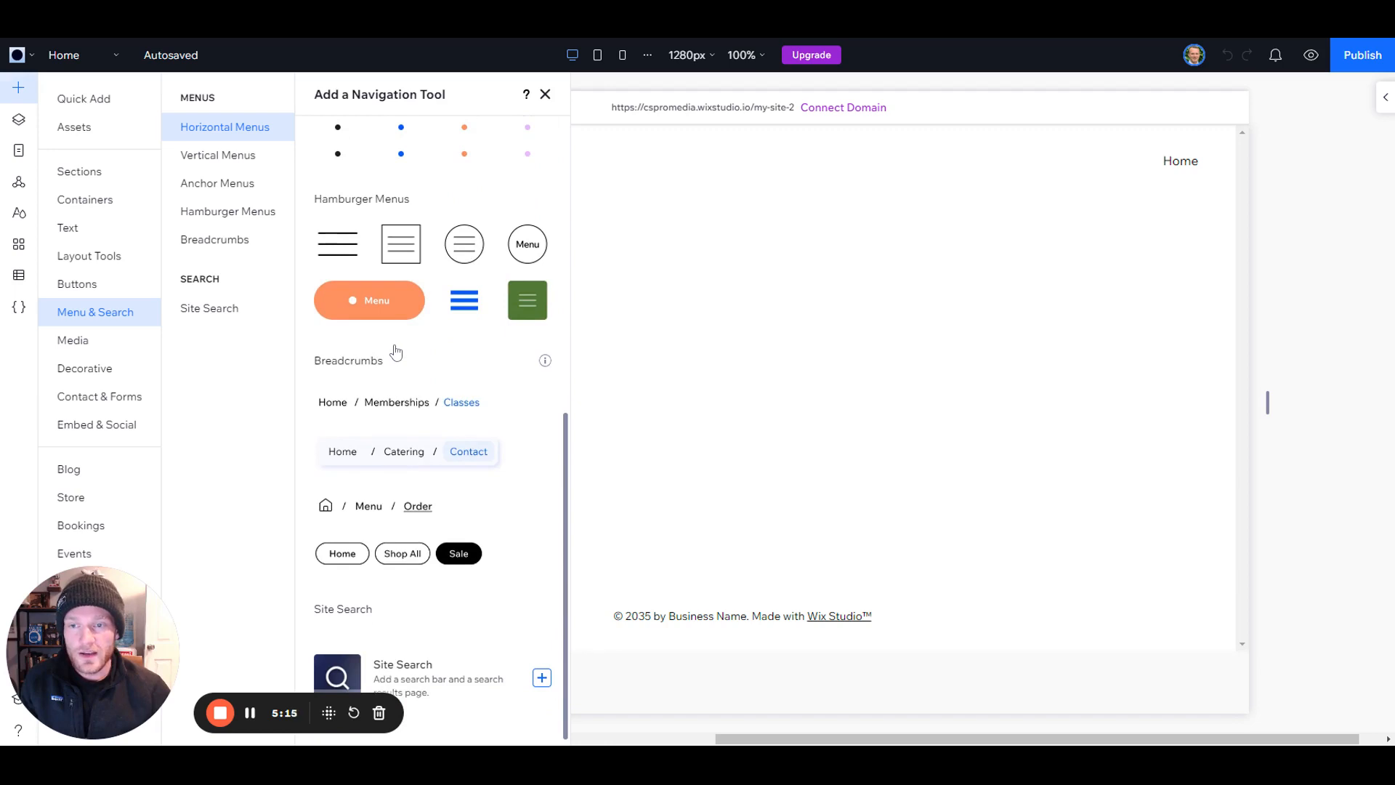
{"action": "scroll", "coordinate": [395, 354], "scroll_direction": "up", "scroll_amount": 4}
{"action": "scroll", "coordinate": [402, 368], "scroll_direction": "up", "scroll_amount": 3}
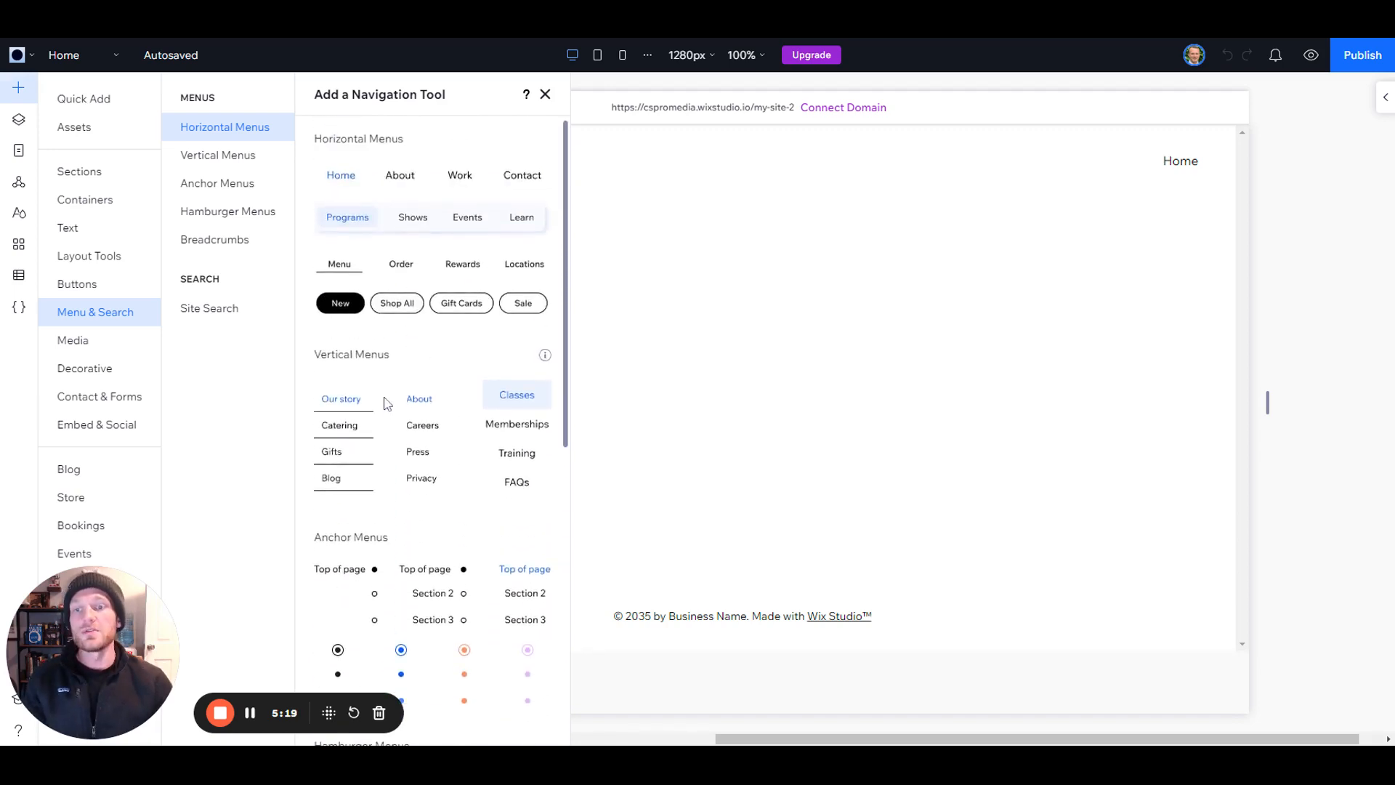
{"action": "scroll", "coordinate": [386, 450], "scroll_direction": "down", "scroll_amount": 3}
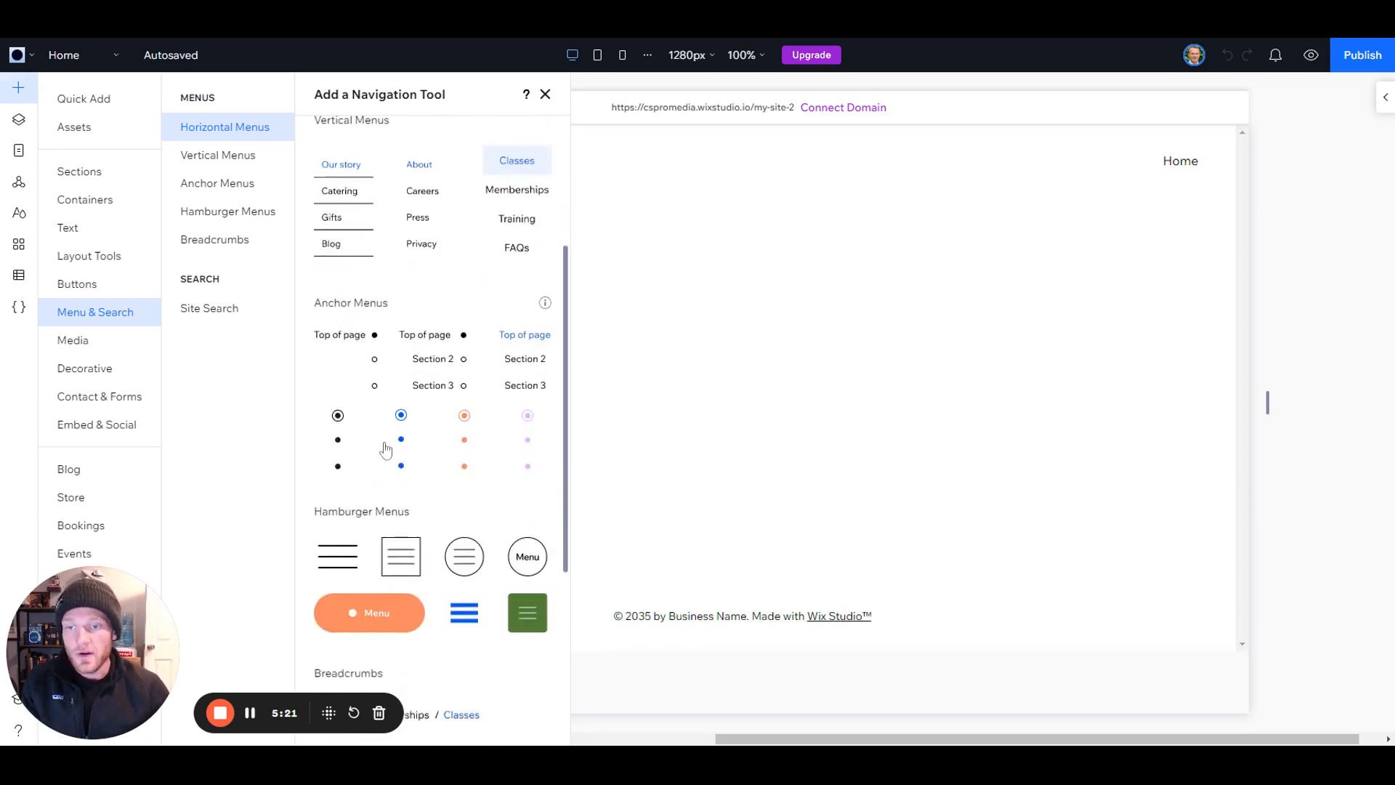
{"action": "scroll", "coordinate": [387, 443], "scroll_direction": "down", "scroll_amount": 4}
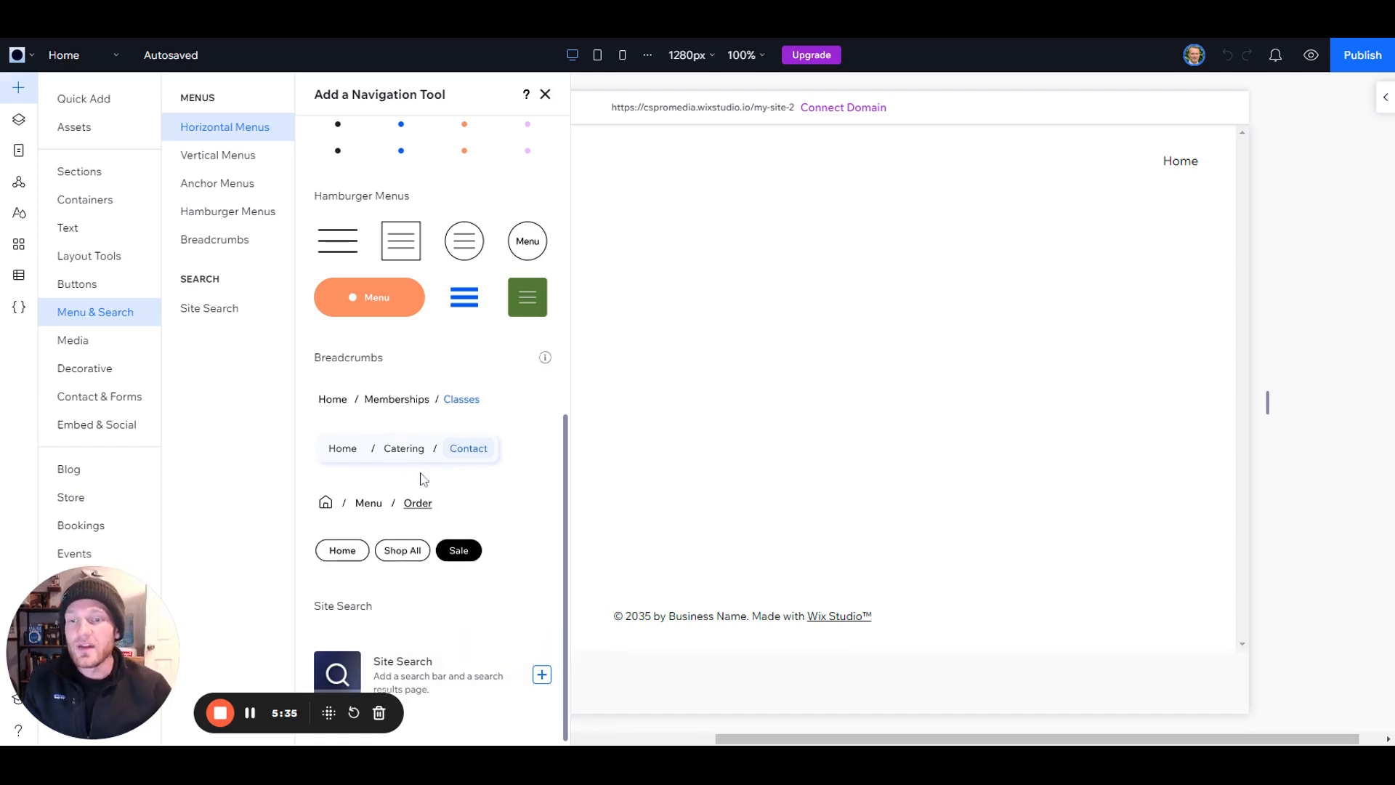
{"action": "scroll", "coordinate": [421, 502], "scroll_direction": "up", "scroll_amount": 8}
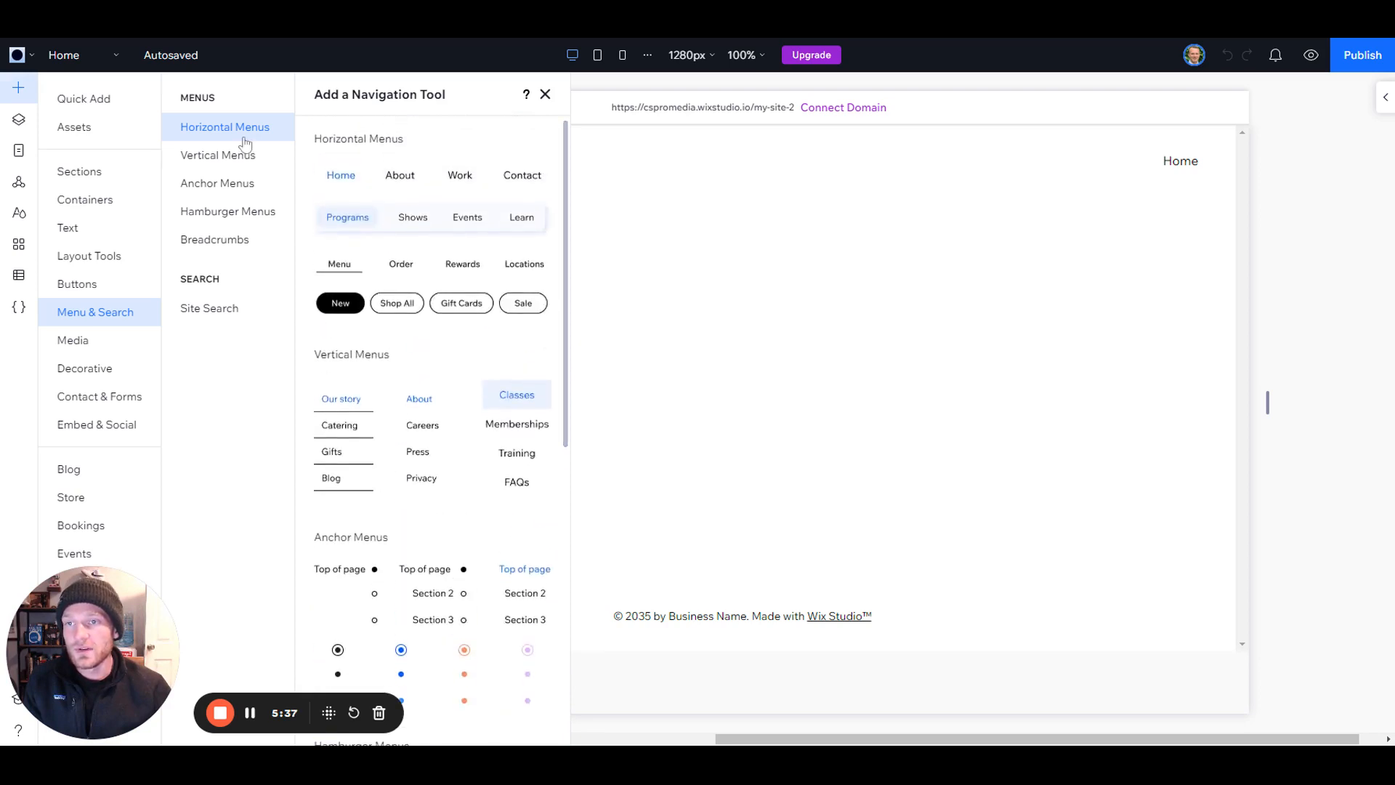
- Browse the media elements, covering single images, pro galleries, video players, transparent videos, audio mini players and stock media
{"action": "left_click", "coordinate": [104, 352]}
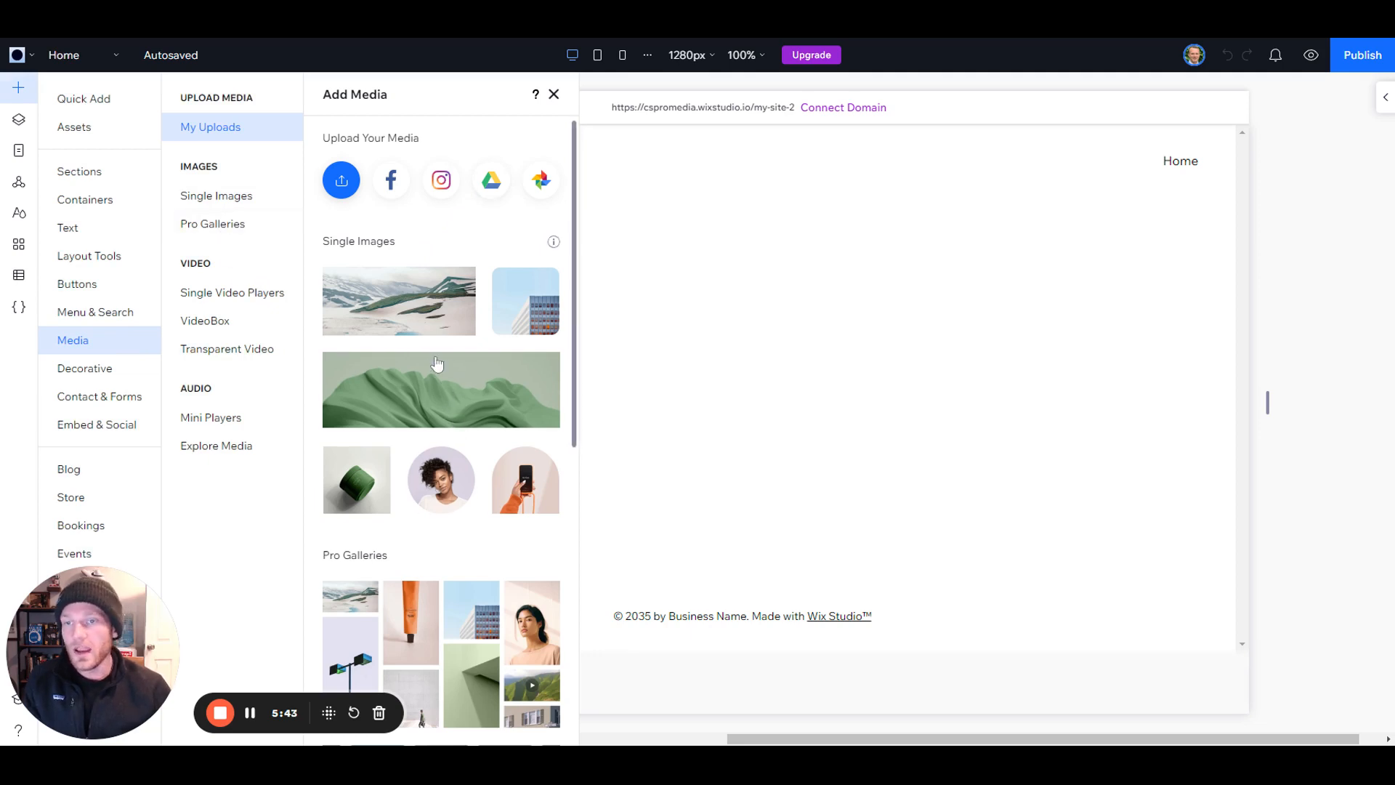
{"action": "scroll", "coordinate": [426, 364], "scroll_direction": "down", "scroll_amount": 5}
{"action": "scroll", "coordinate": [424, 445], "scroll_direction": "down", "scroll_amount": 10}
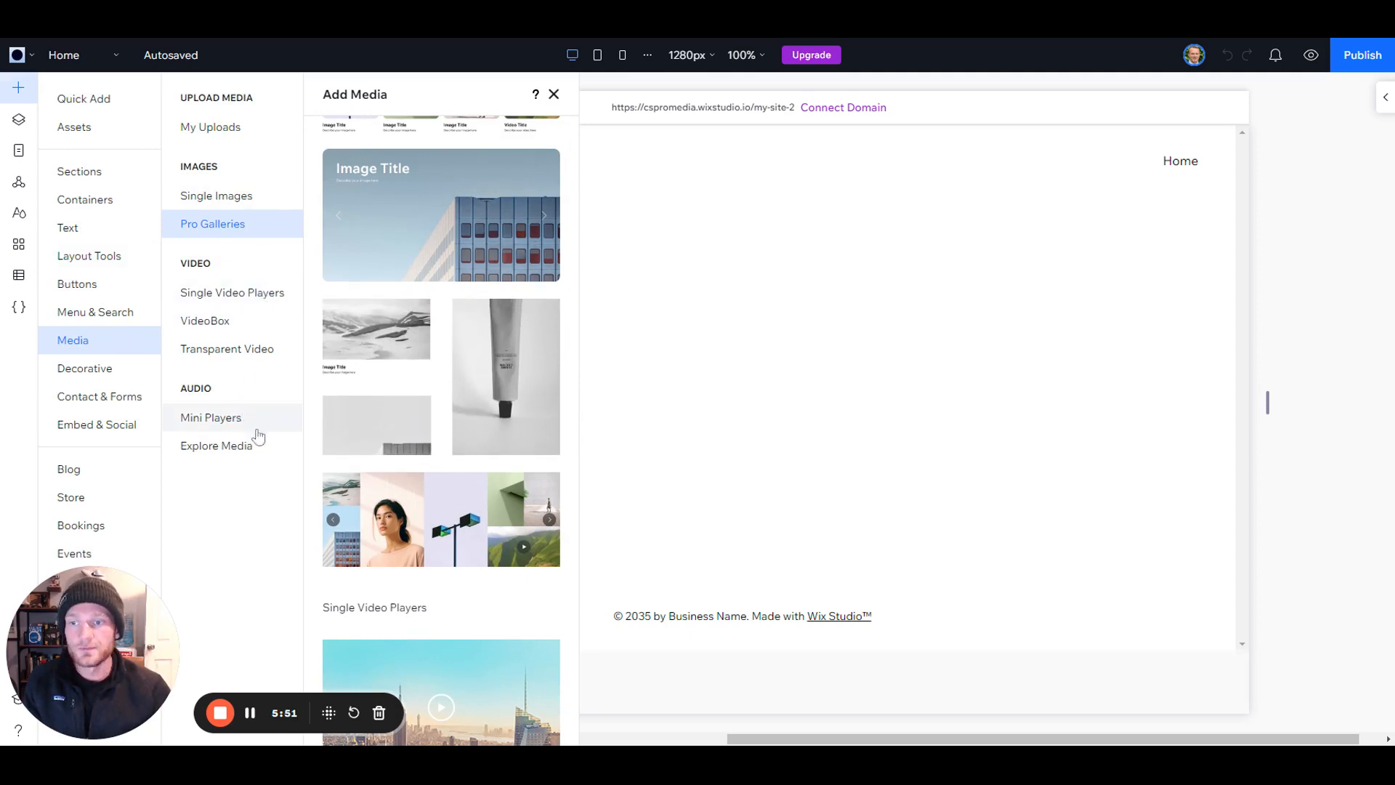
{"action": "scroll", "coordinate": [467, 387], "scroll_direction": "down", "scroll_amount": 10}
{"action": "scroll", "coordinate": [467, 387], "scroll_direction": "down", "scroll_amount": 7}
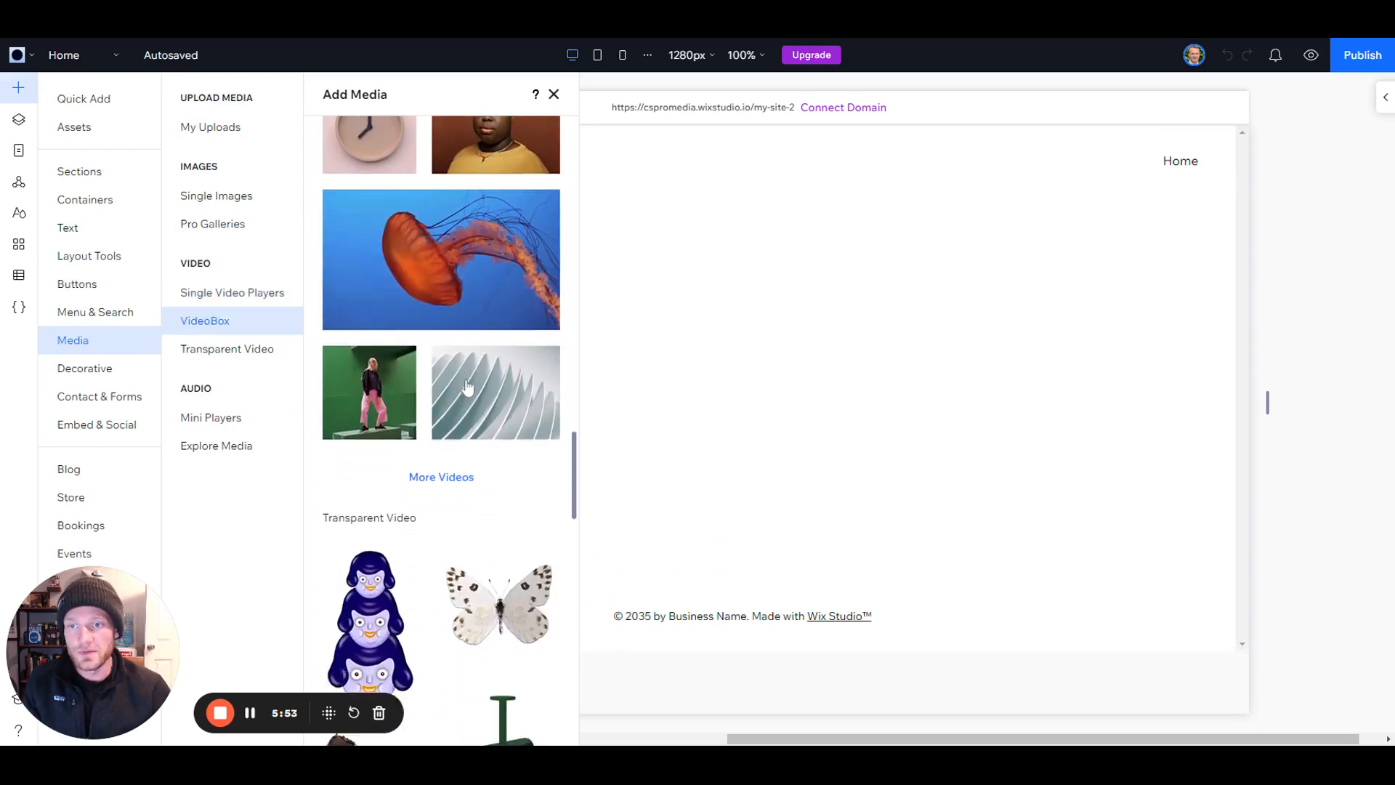
{"action": "scroll", "coordinate": [407, 393], "scroll_direction": "down", "scroll_amount": 10}
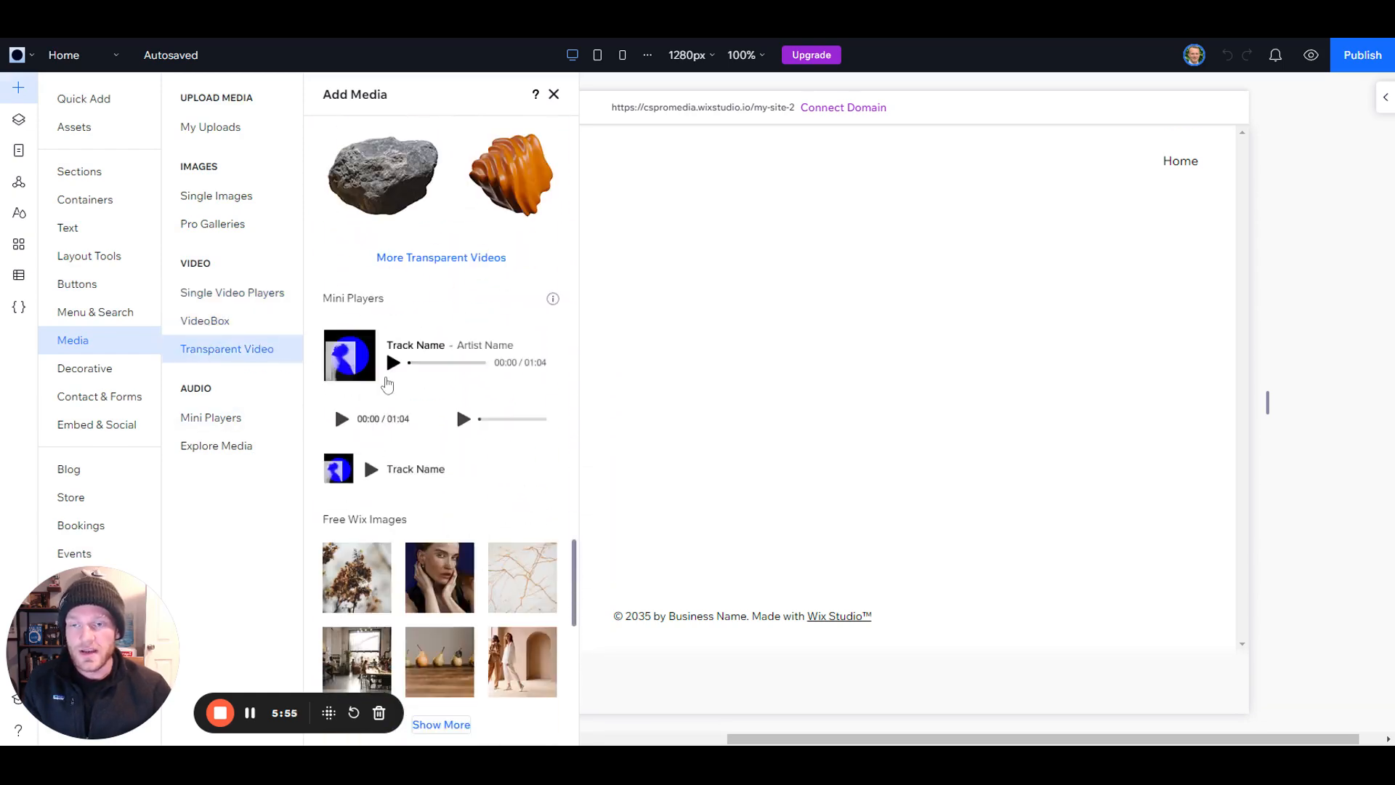
{"action": "scroll", "coordinate": [436, 394], "scroll_direction": "down", "scroll_amount": 4}
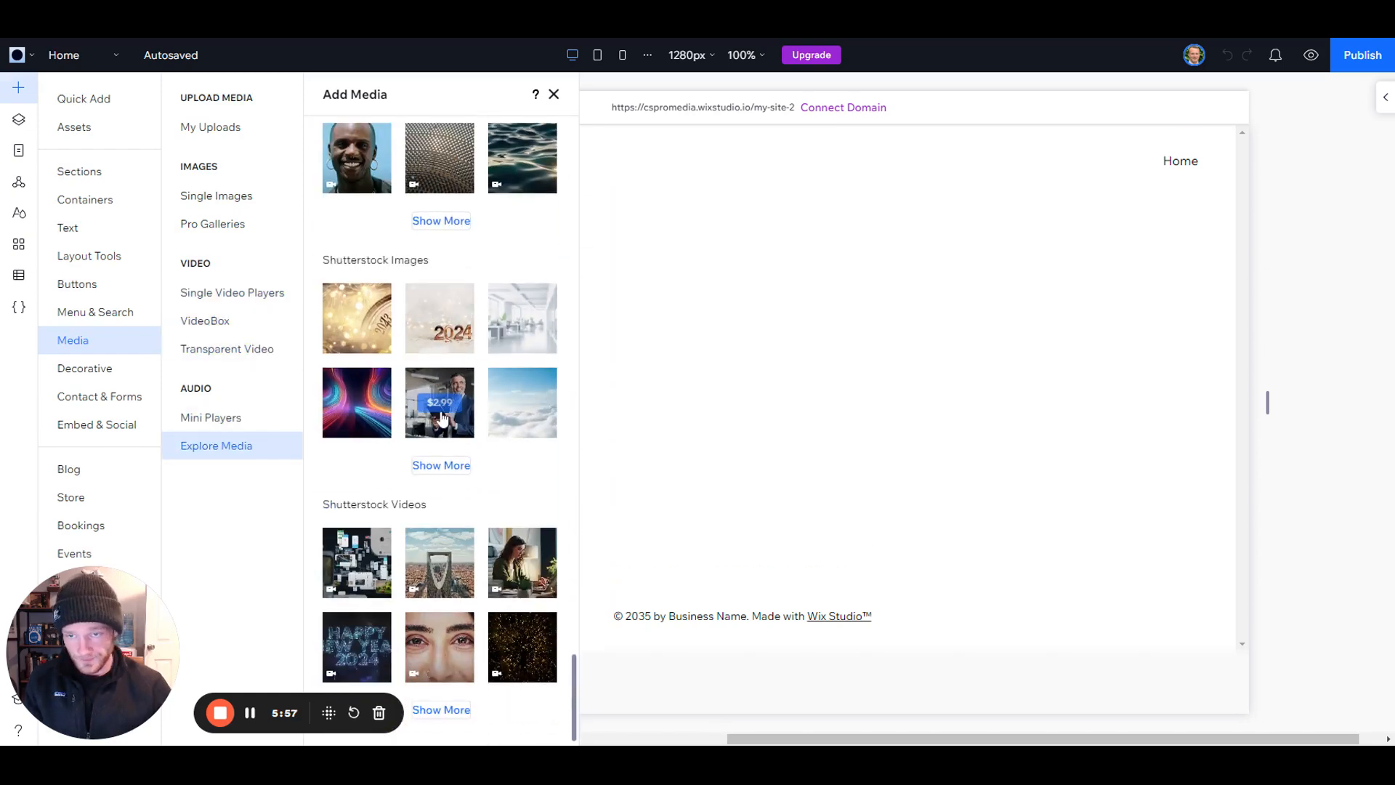
- Look over the Shutterstock images and videos in the Explore Media collection, including the preview of a paid video
{"action": "scroll", "coordinate": [459, 524], "scroll_direction": "up", "scroll_amount": 4}
{"action": "scroll", "coordinate": [460, 524], "scroll_direction": "down", "scroll_amount": 4}
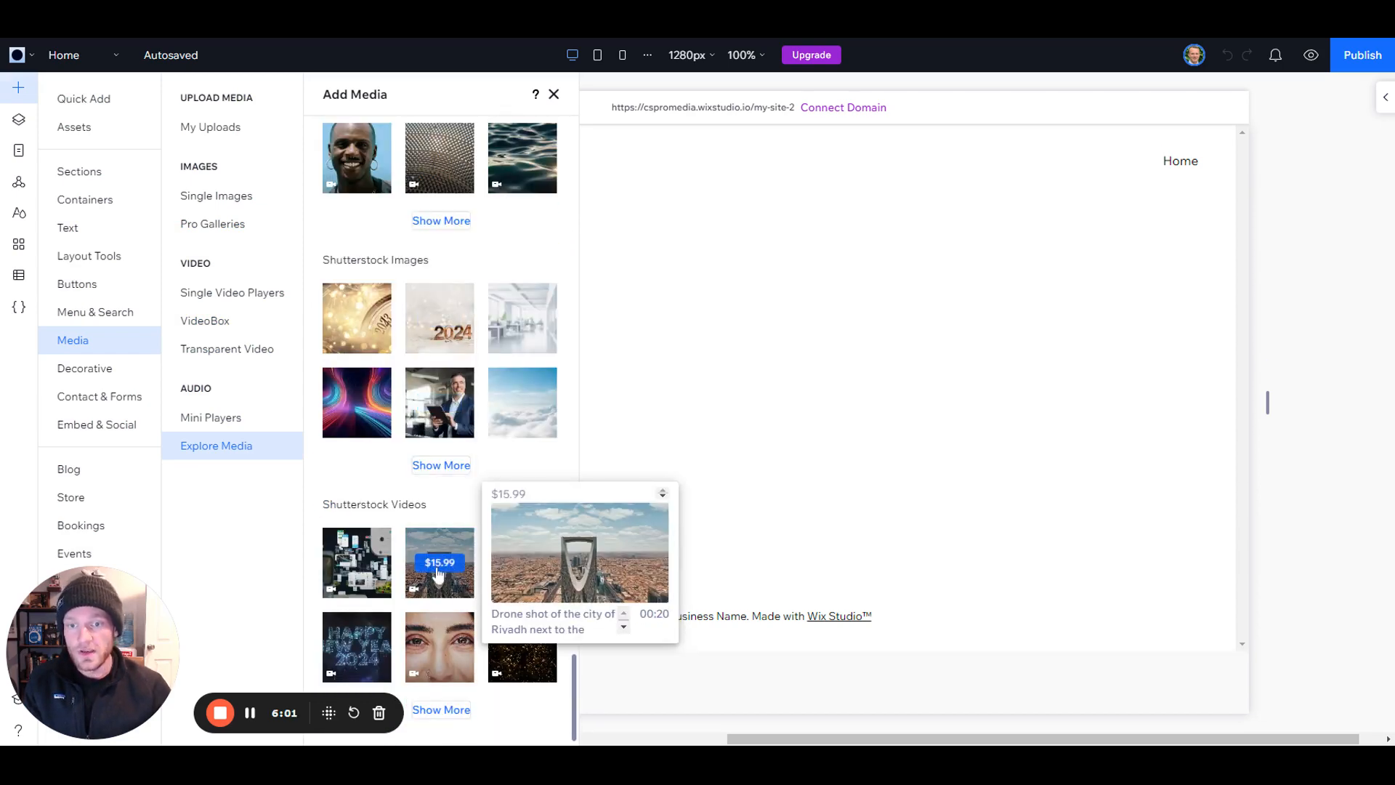
{"action": "scroll", "coordinate": [456, 434], "scroll_direction": "up", "scroll_amount": 10}
{"action": "scroll", "coordinate": [456, 434], "scroll_direction": "up", "scroll_amount": 15}
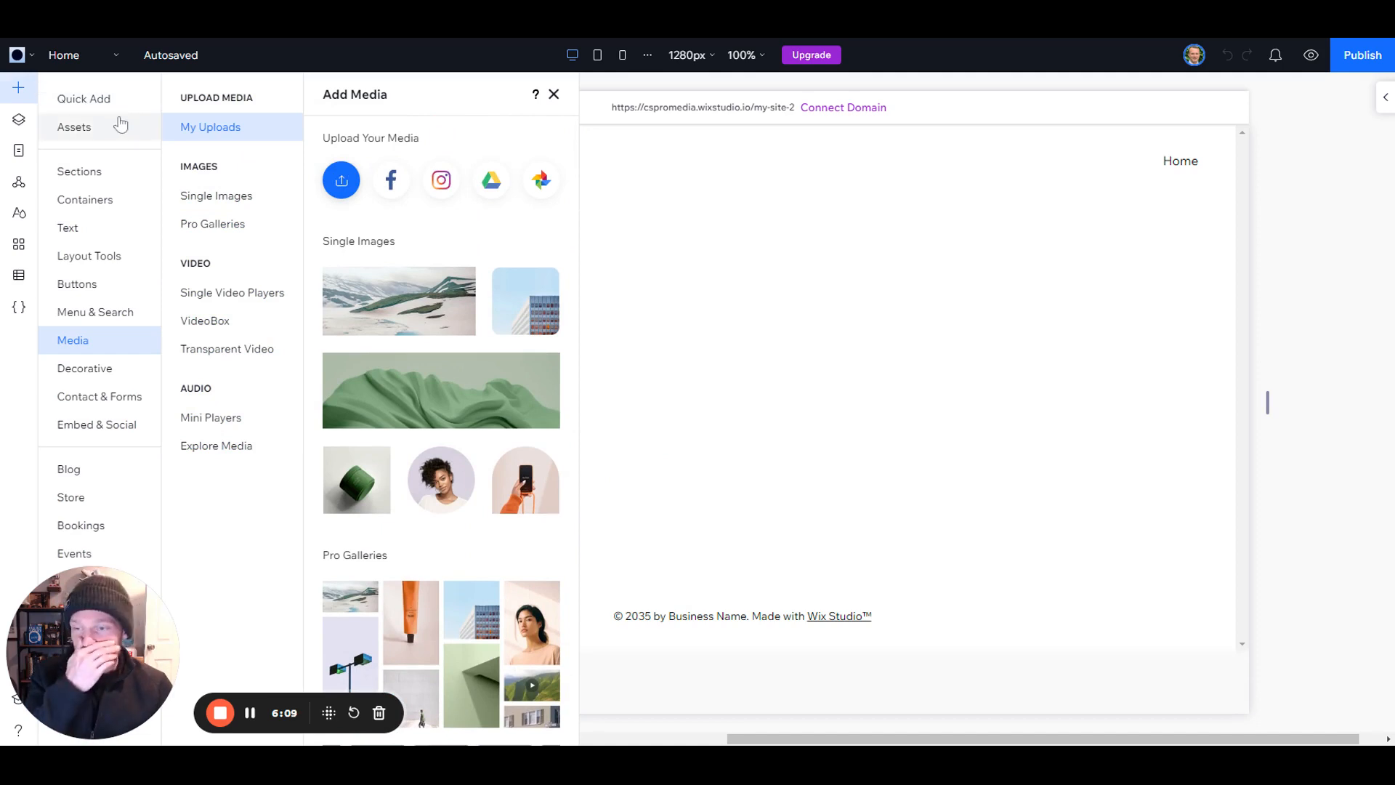
- Review the Quick Add shortcuts for common elements and the upload sources offered for media
{"action": "left_click", "coordinate": [109, 98]}
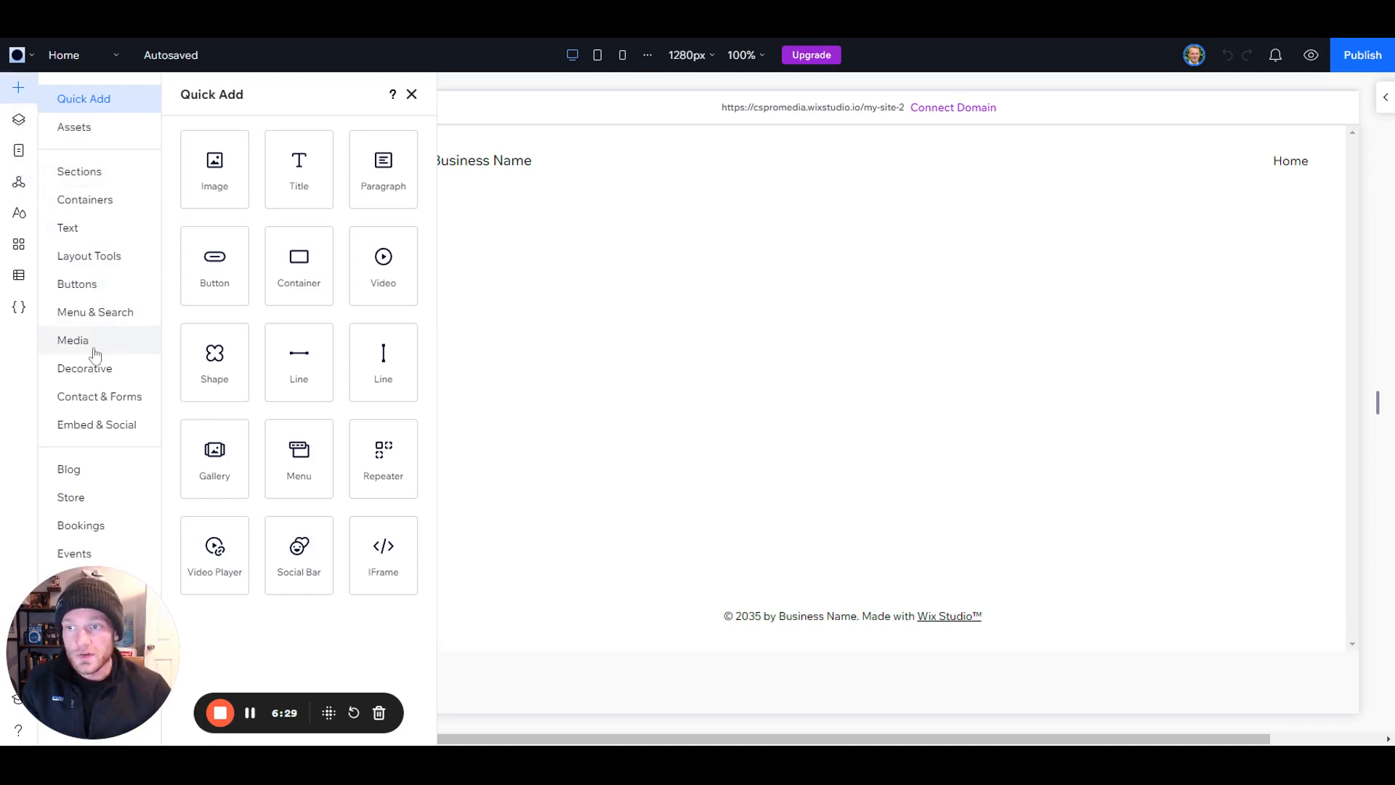
{"action": "left_click", "coordinate": [151, 337]}
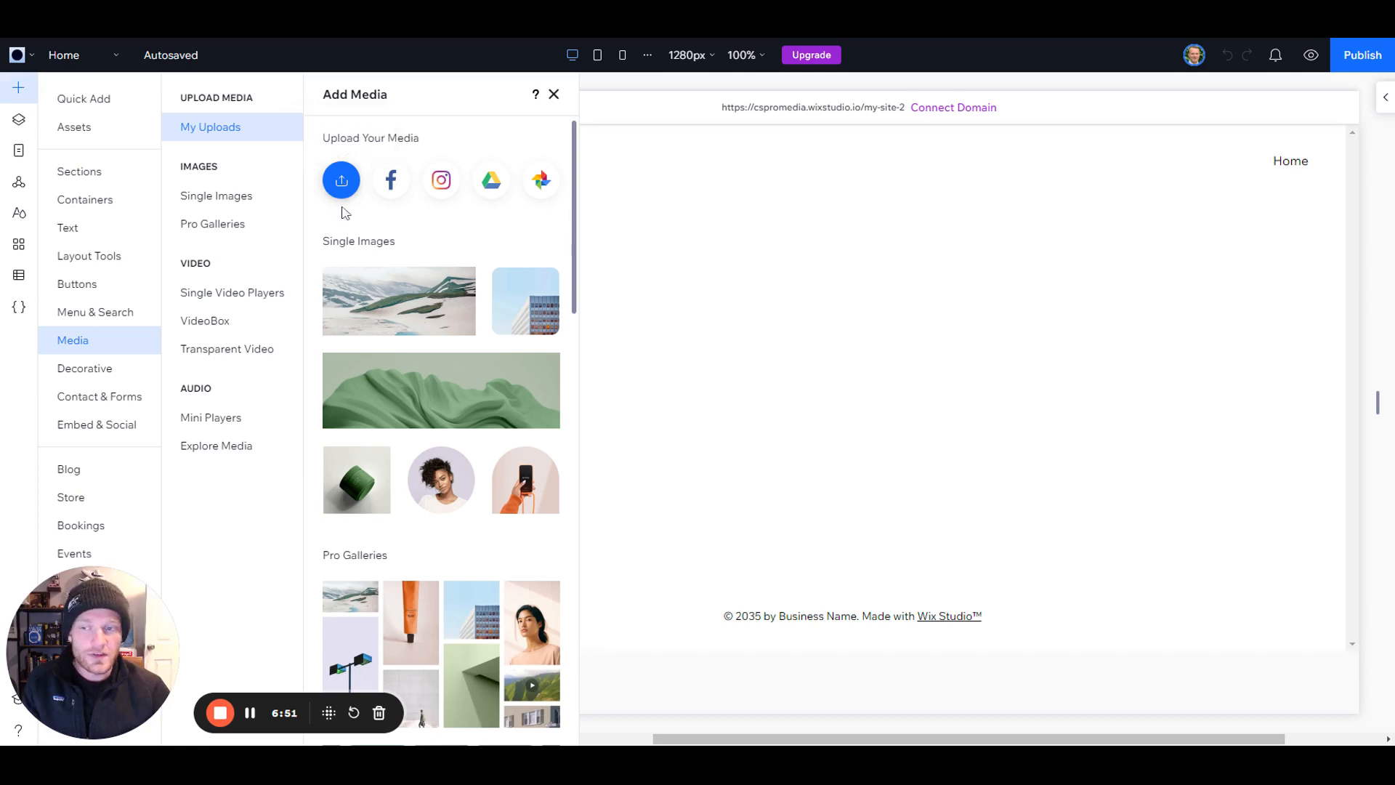
- Browse the decorative elements, from basic shapes and arrows through vector art and text masks to video boxes and transparent videos
{"action": "left_click", "coordinate": [99, 367]}
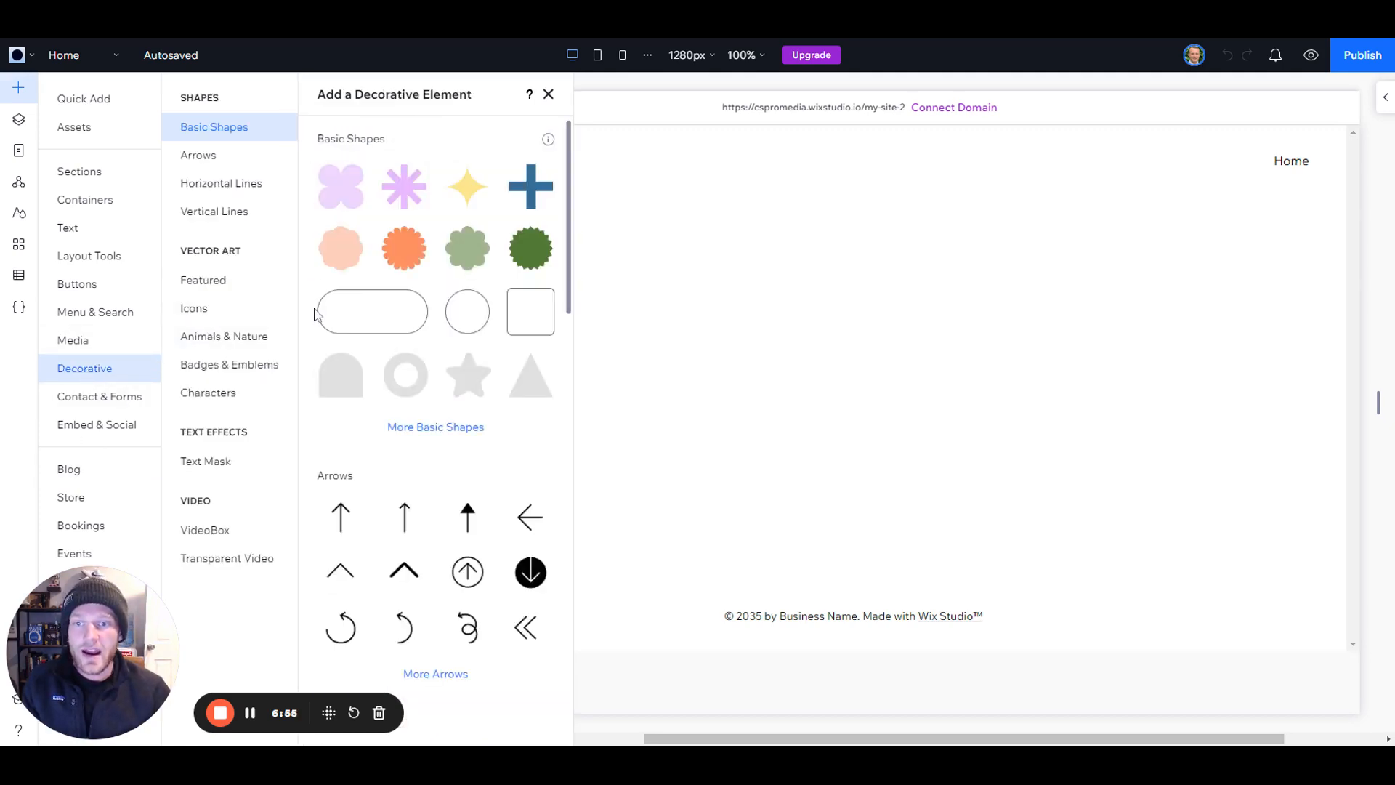
{"action": "scroll", "coordinate": [425, 304], "scroll_direction": "down", "scroll_amount": 14}
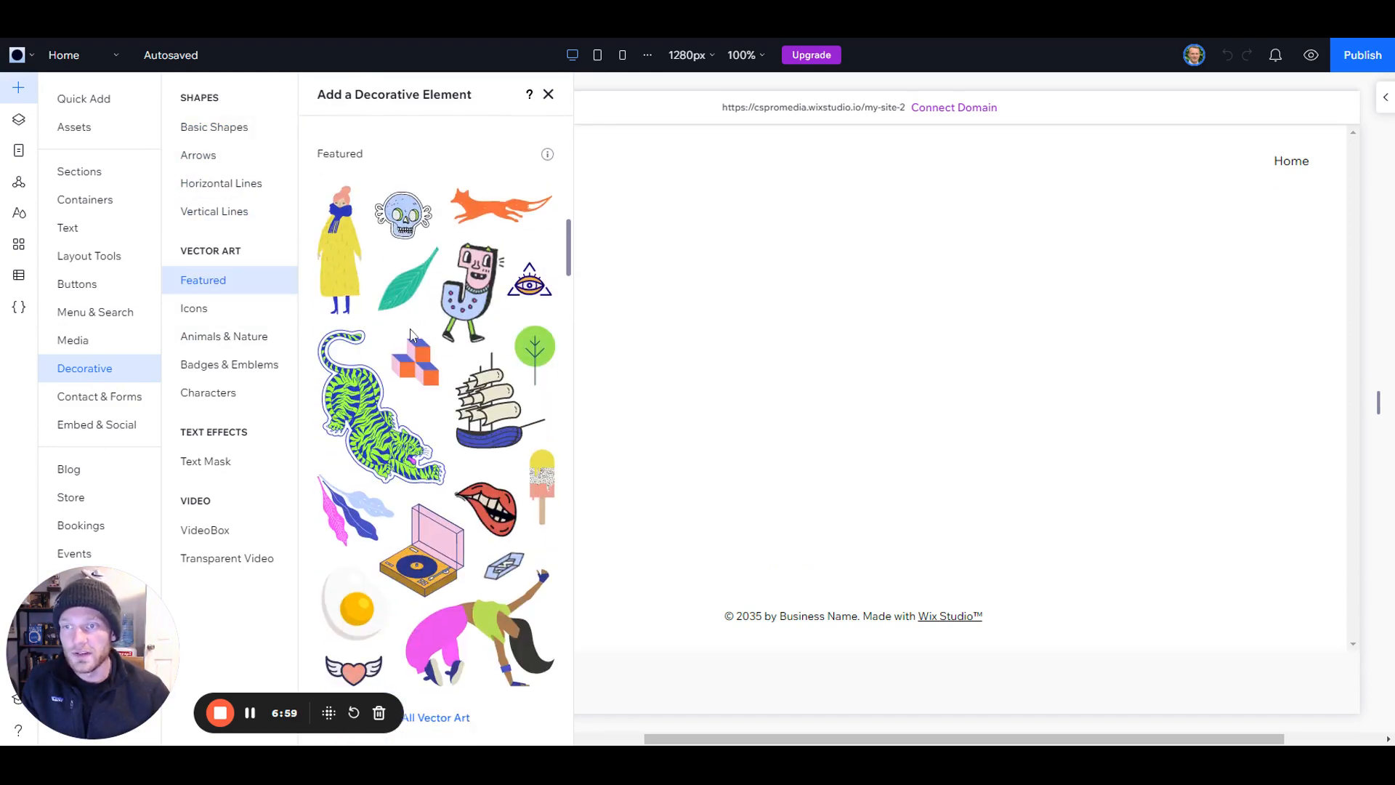
{"action": "scroll", "coordinate": [397, 456], "scroll_direction": "down", "scroll_amount": 10}
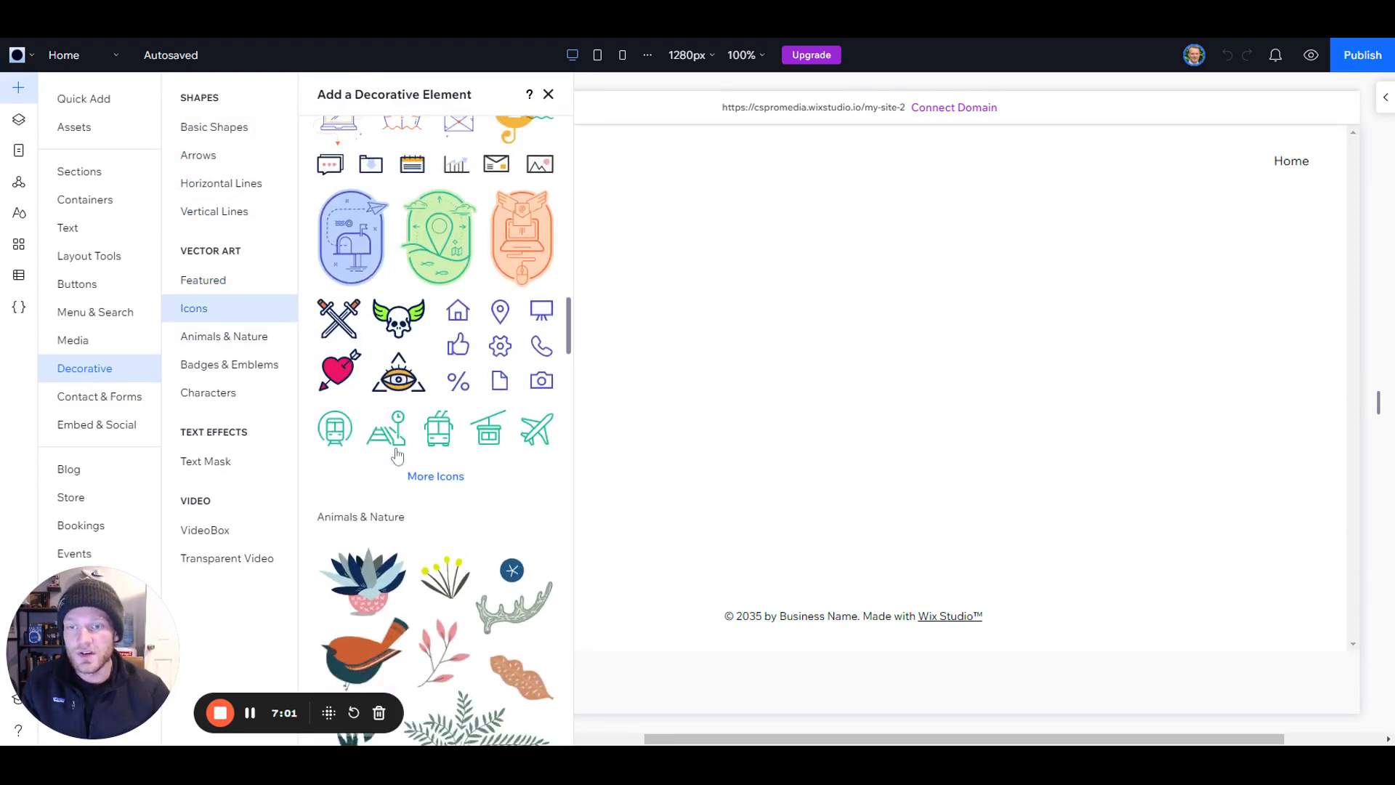
{"action": "scroll", "coordinate": [396, 334], "scroll_direction": "down", "scroll_amount": 12}
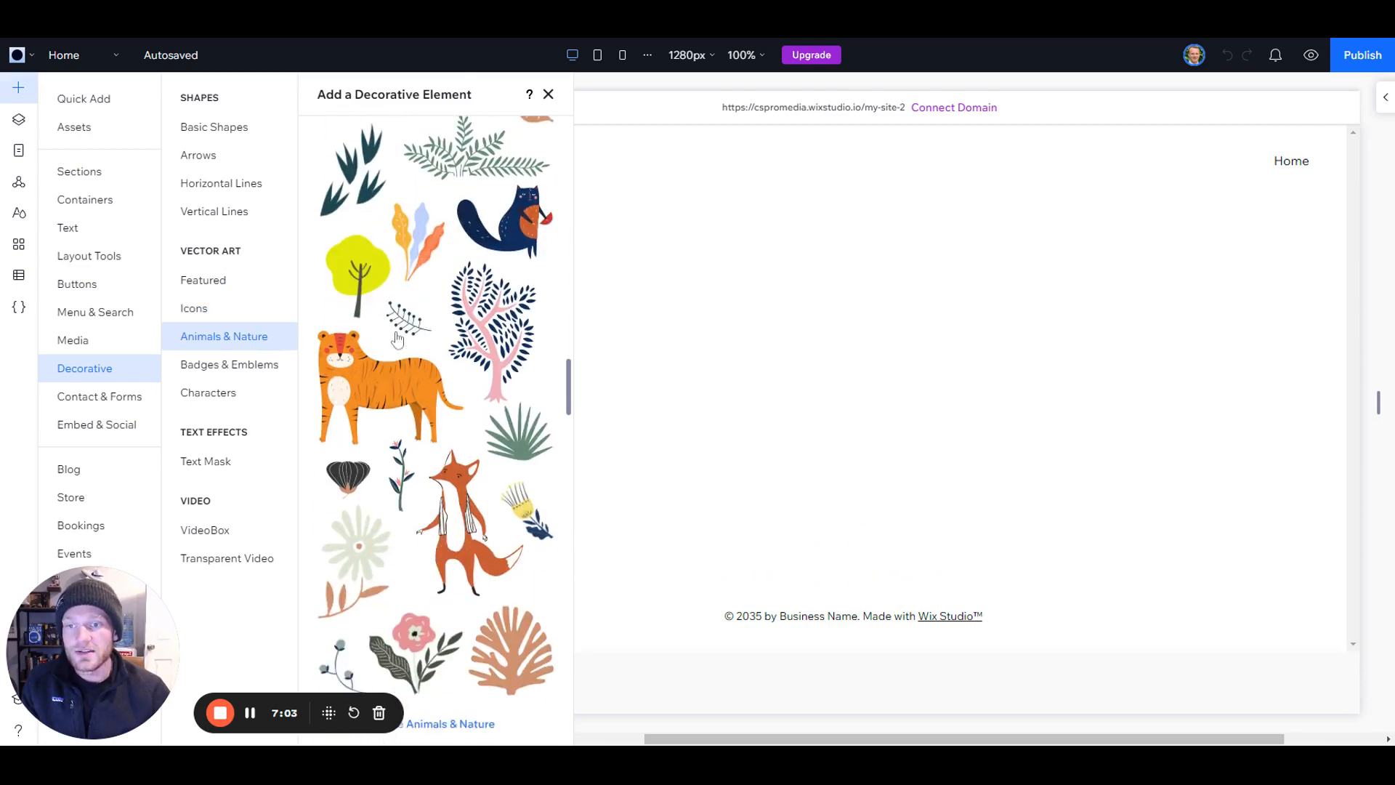
{"action": "scroll", "coordinate": [397, 339], "scroll_direction": "down", "scroll_amount": 12}
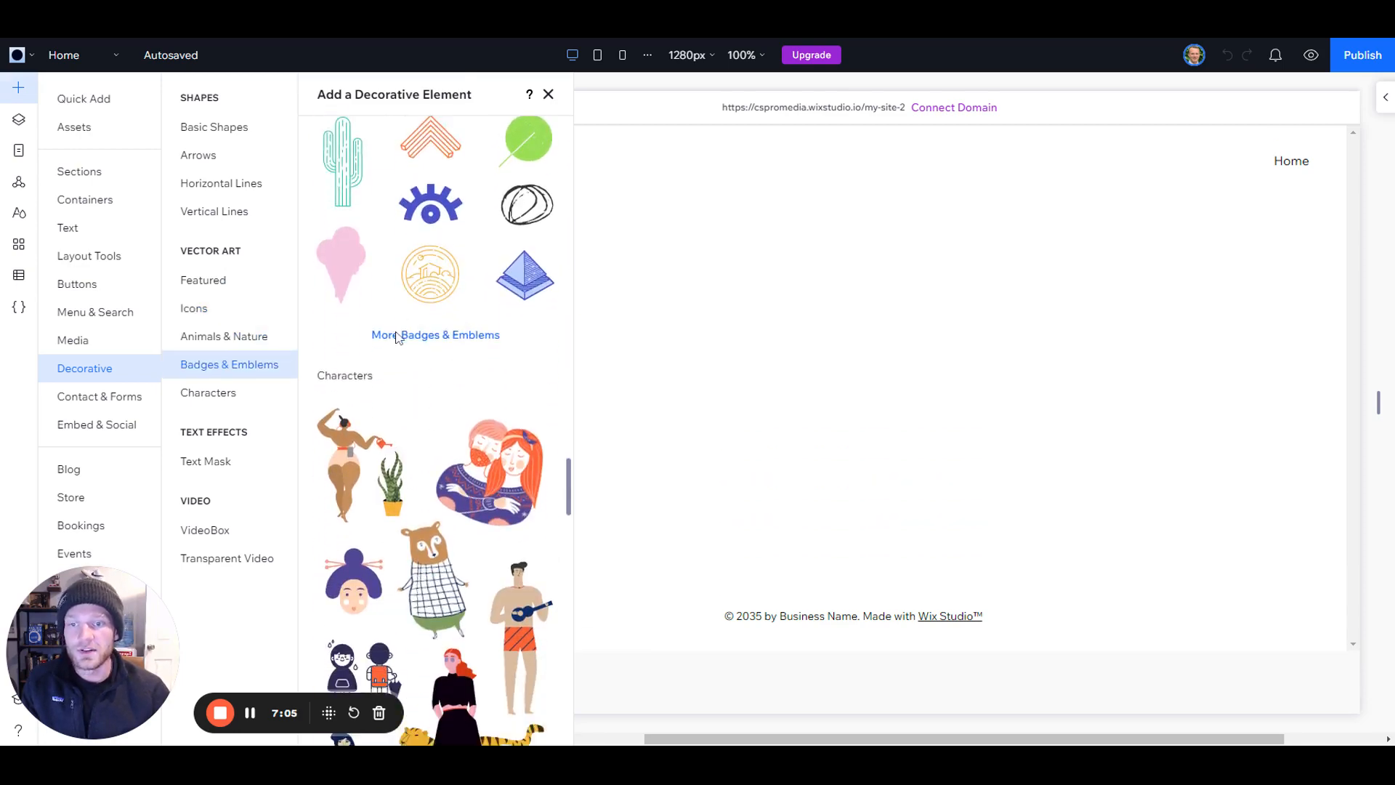
{"action": "scroll", "coordinate": [398, 339], "scroll_direction": "down", "scroll_amount": 10}
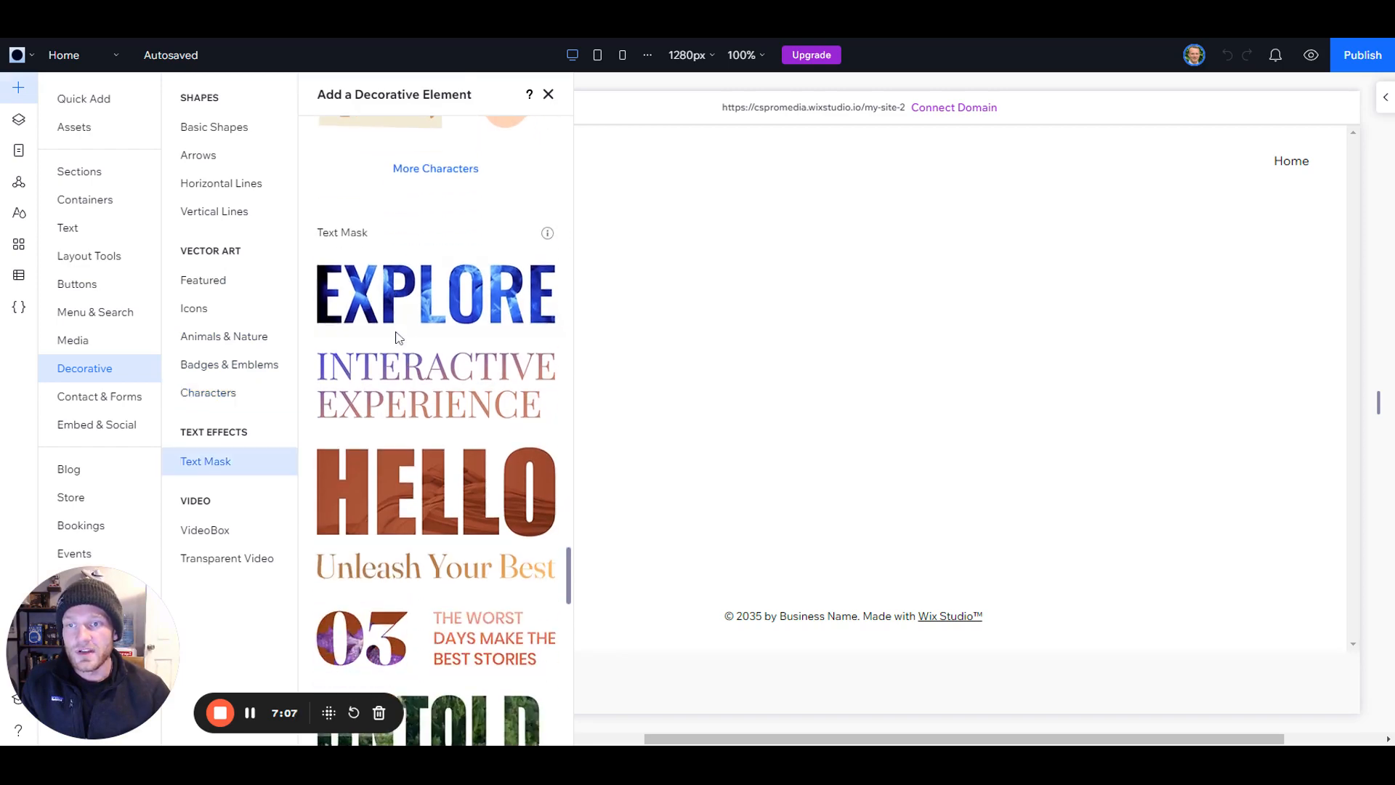
{"action": "scroll", "coordinate": [392, 472], "scroll_direction": "down", "scroll_amount": 12}
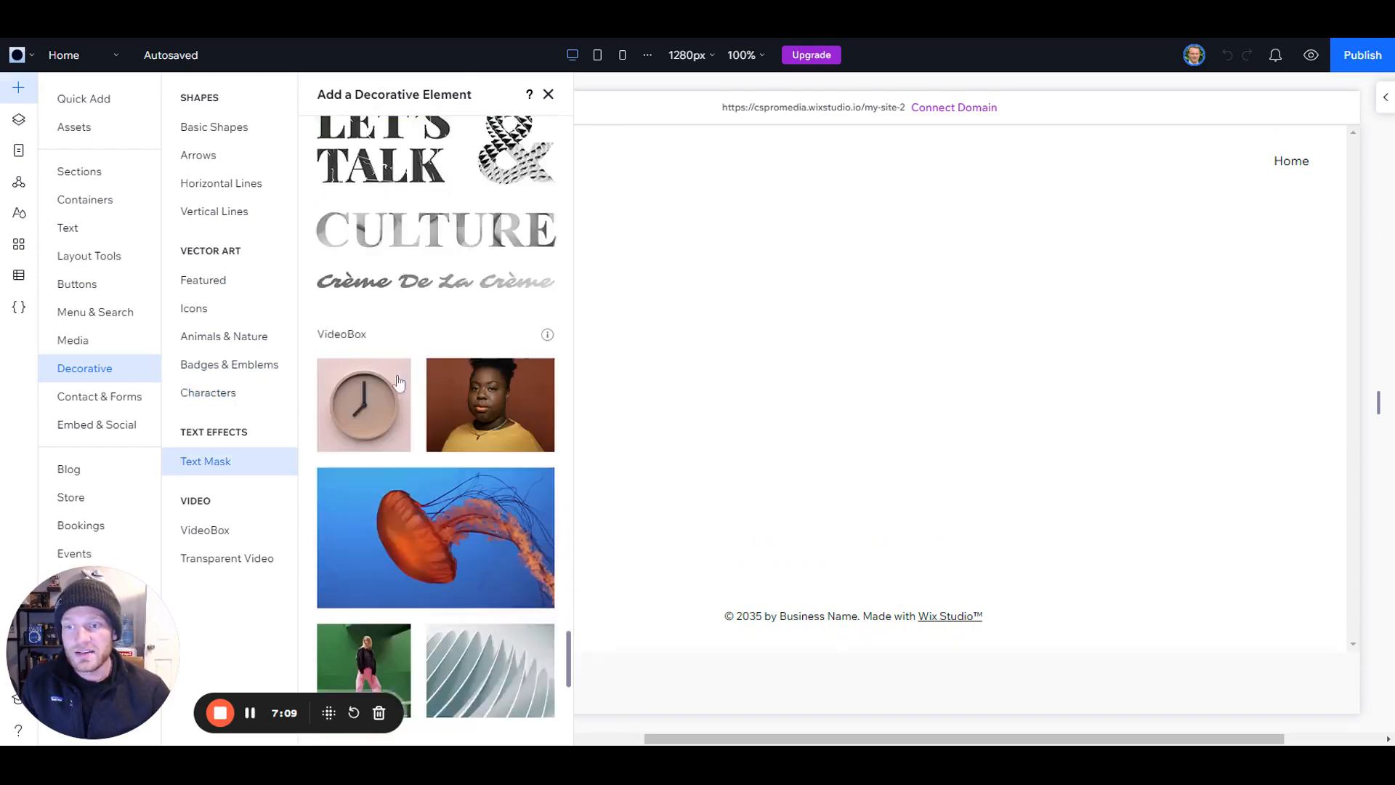
{"action": "scroll", "coordinate": [394, 454], "scroll_direction": "down", "scroll_amount": 2}
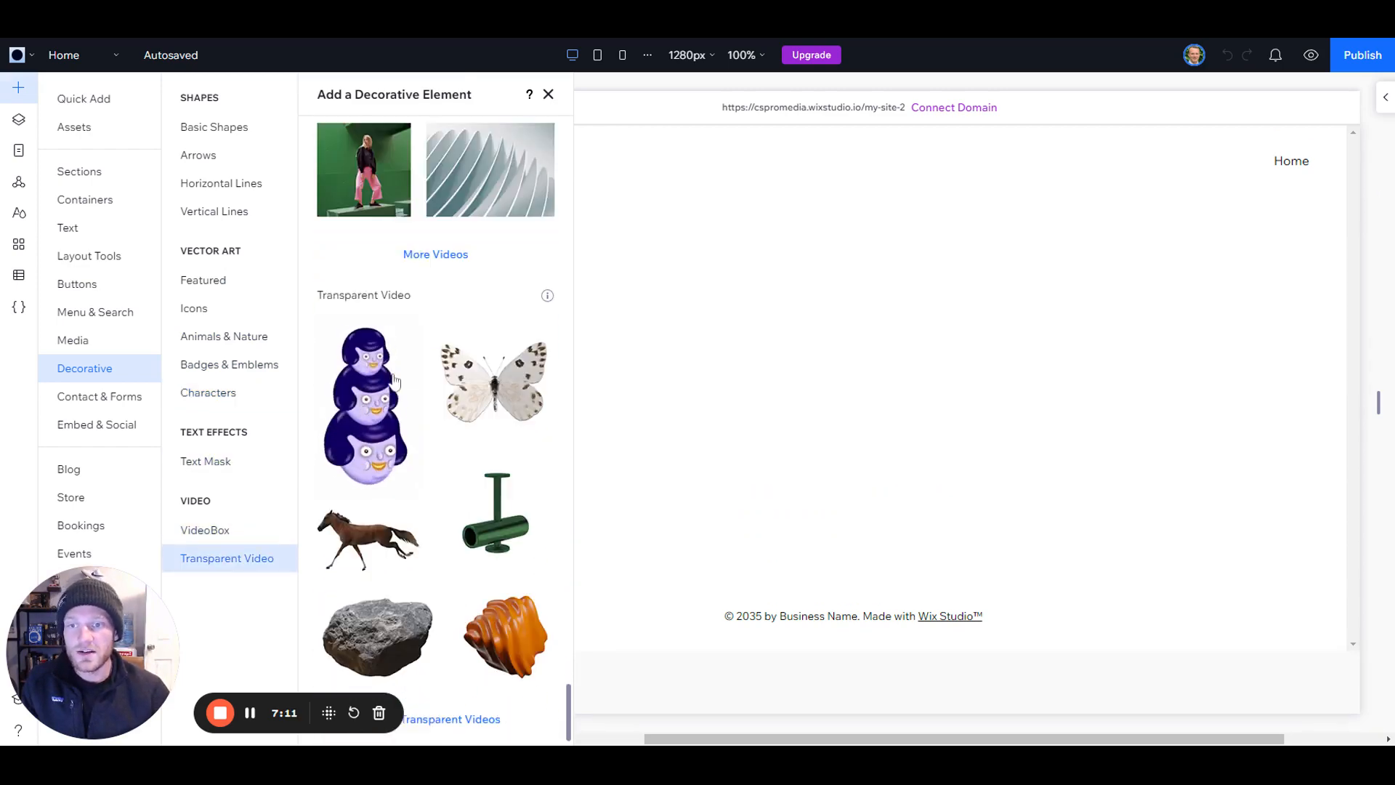
{"action": "scroll", "coordinate": [369, 380], "scroll_direction": "up", "scroll_amount": 20}
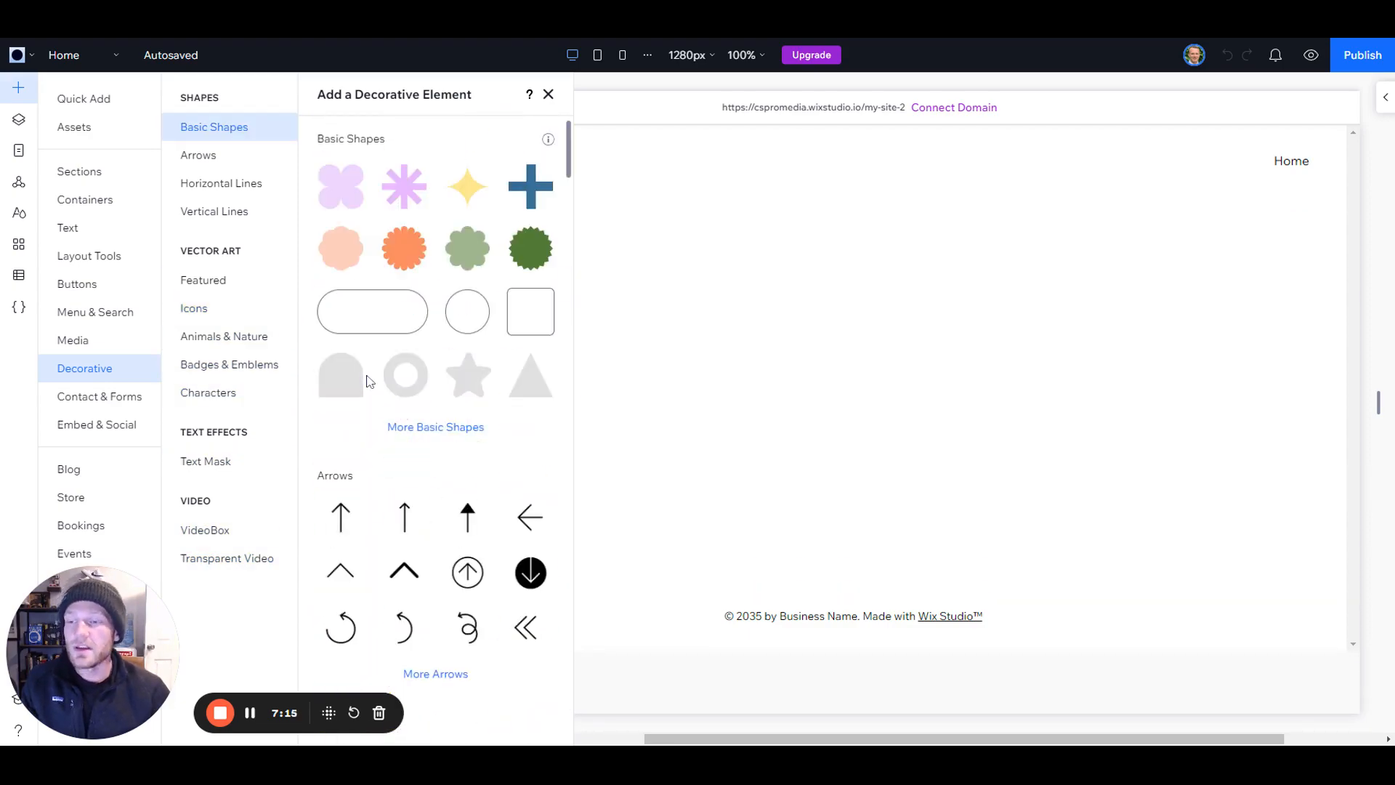
{"action": "scroll", "coordinate": [371, 407], "scroll_direction": "down", "scroll_amount": 20}
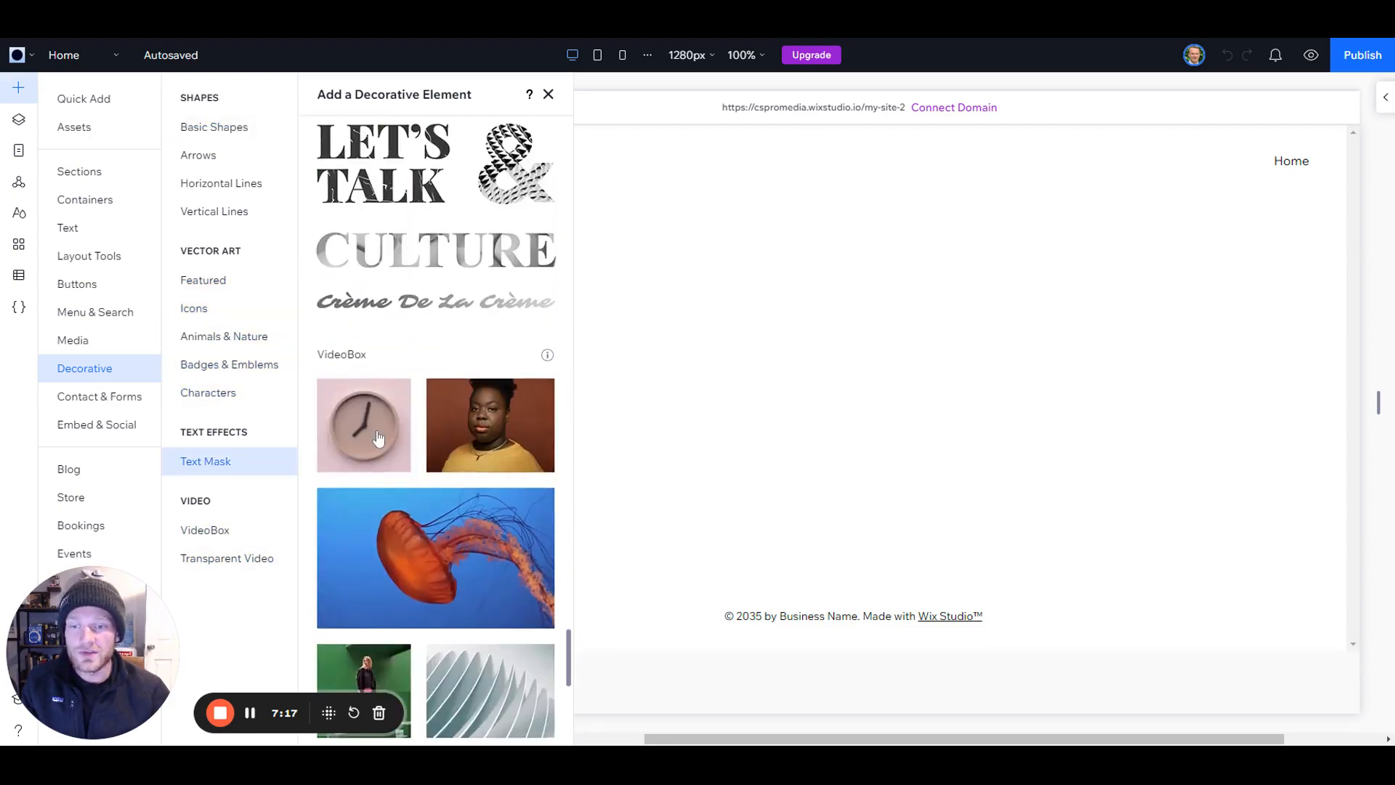
{"action": "scroll", "coordinate": [379, 436], "scroll_direction": "down", "scroll_amount": 7}
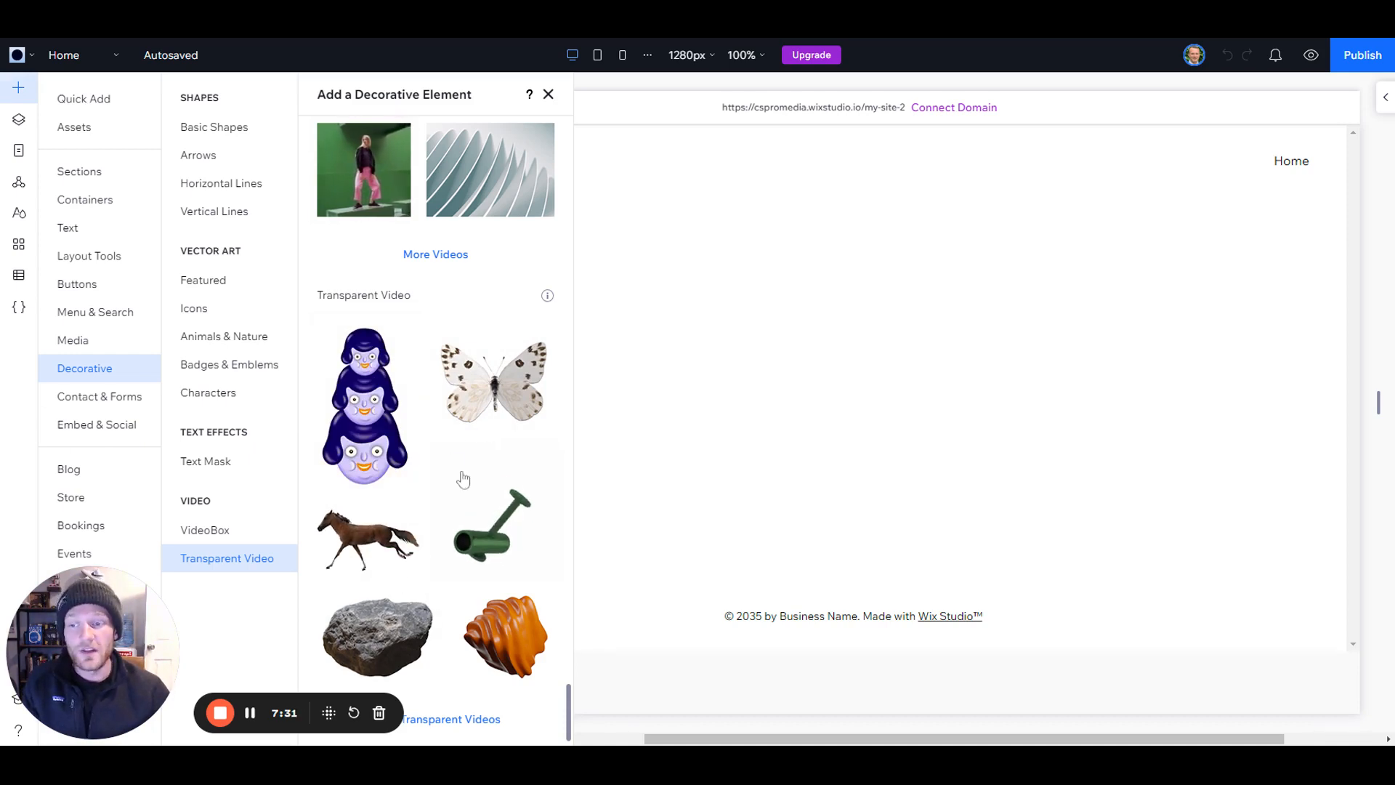
- Review the contact tools, covering new and existing forms, contact, subscribe and order form templates, and Google Maps
{"action": "left_click", "coordinate": [87, 397]}
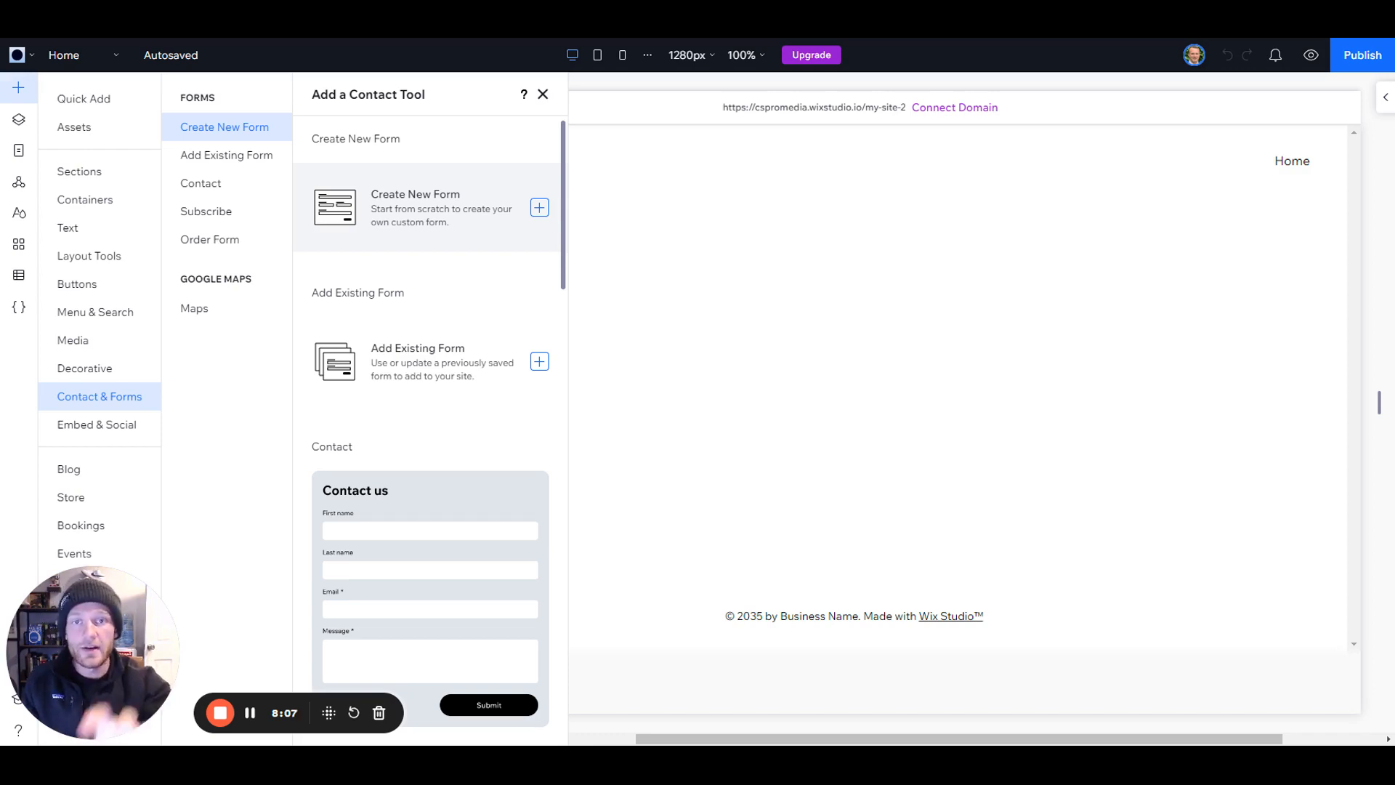
{"action": "left_click", "coordinate": [238, 157]}
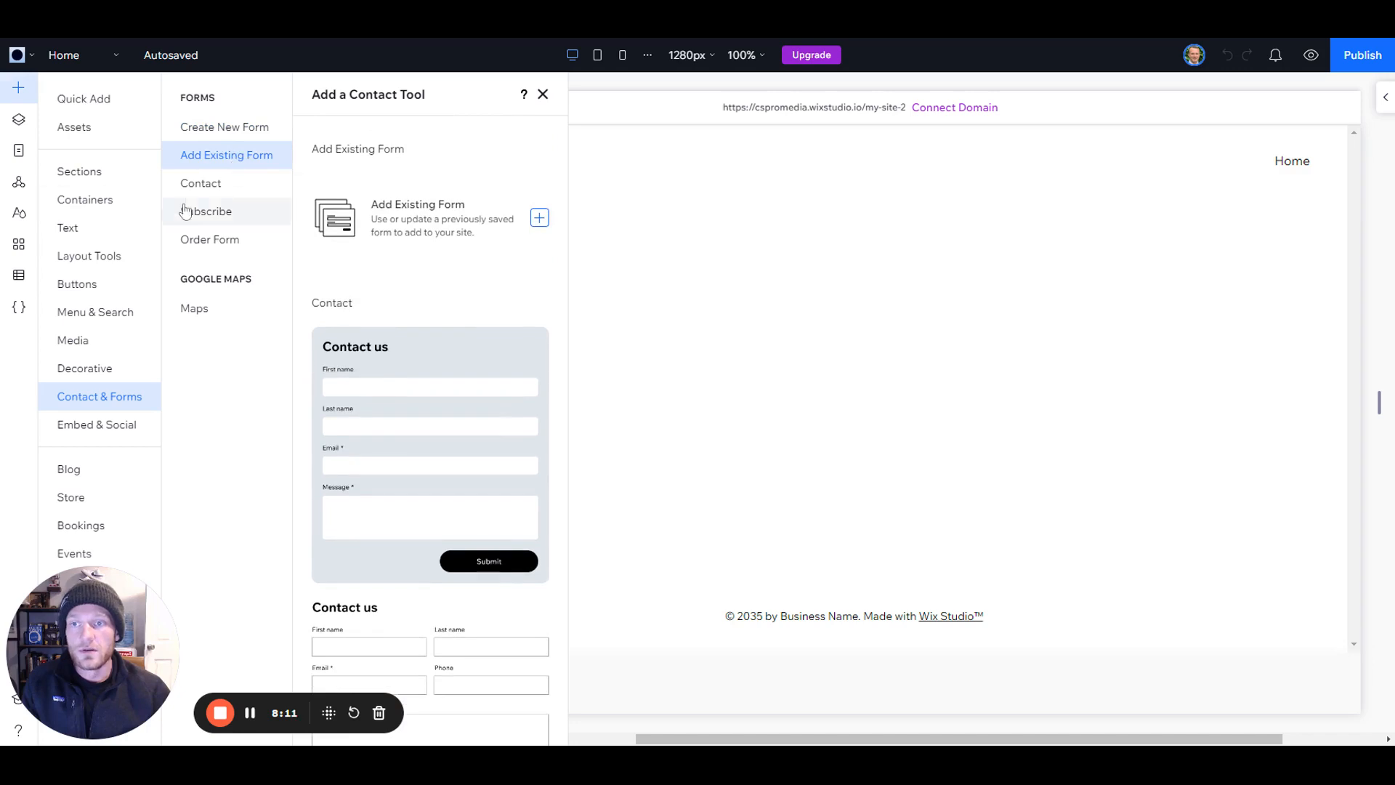
{"action": "scroll", "coordinate": [429, 349], "scroll_direction": "down", "scroll_amount": 10}
{"action": "scroll", "coordinate": [442, 327], "scroll_direction": "down", "scroll_amount": 8}
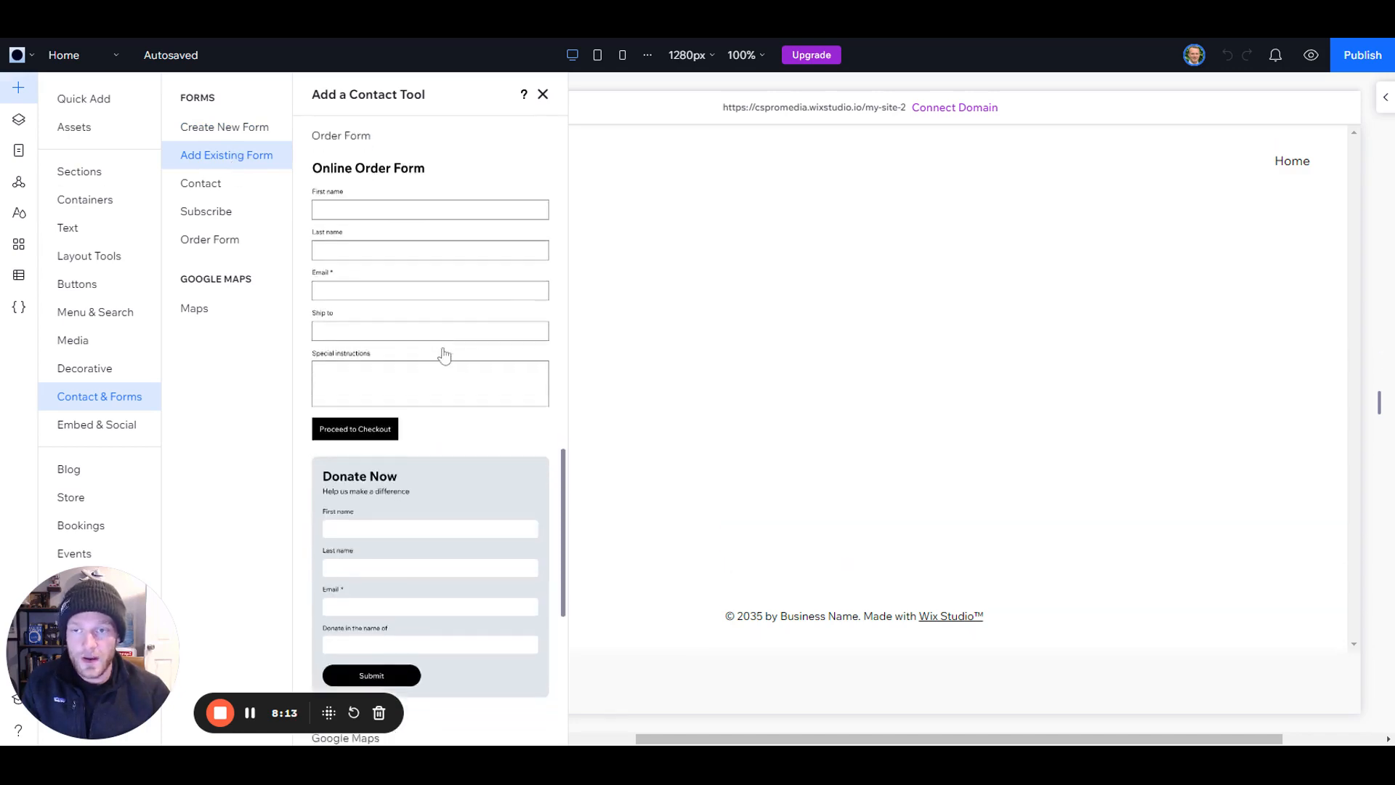
{"action": "scroll", "coordinate": [427, 289], "scroll_direction": "down", "scroll_amount": 3}
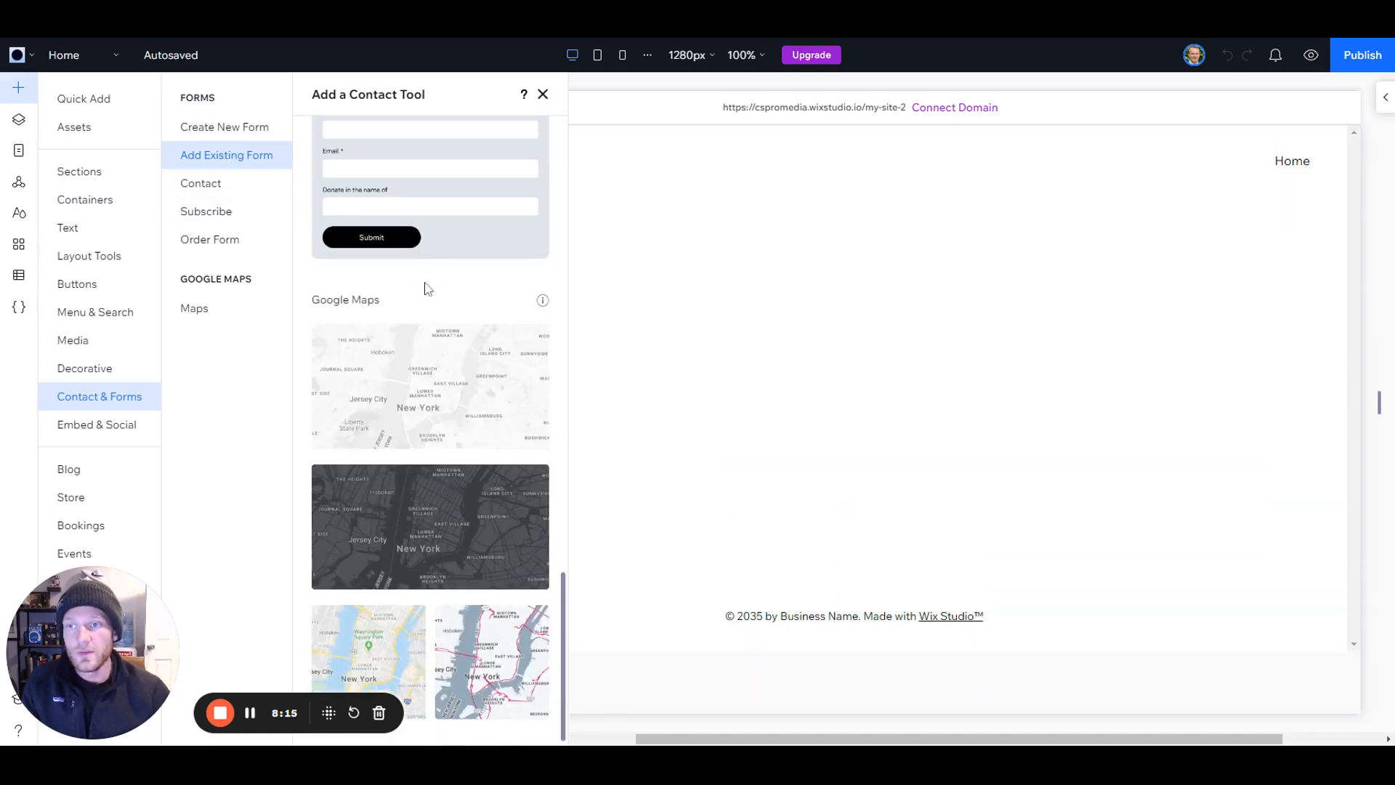
{"action": "left_click", "coordinate": [227, 187]}
{"action": "left_click", "coordinate": [239, 211]}
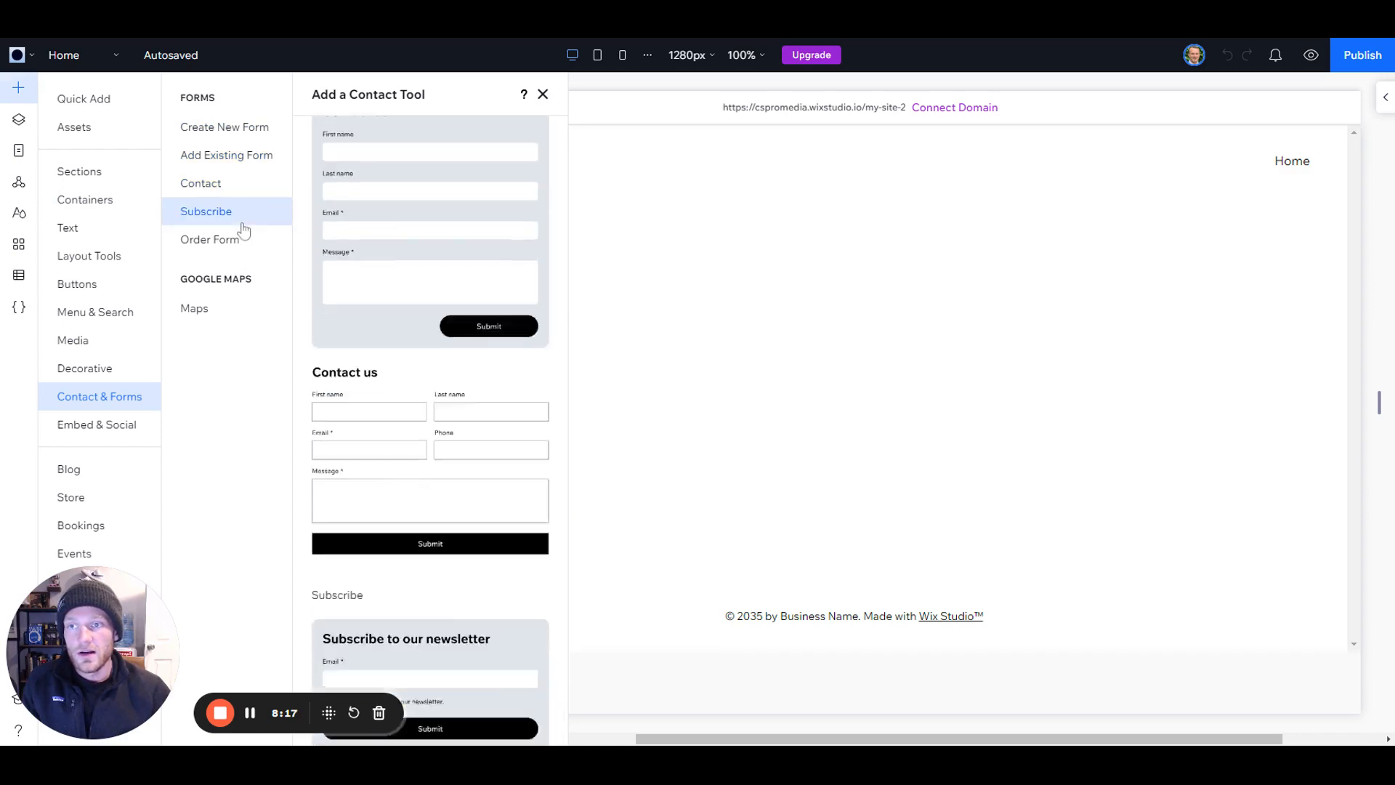
{"action": "left_click", "coordinate": [243, 241]}
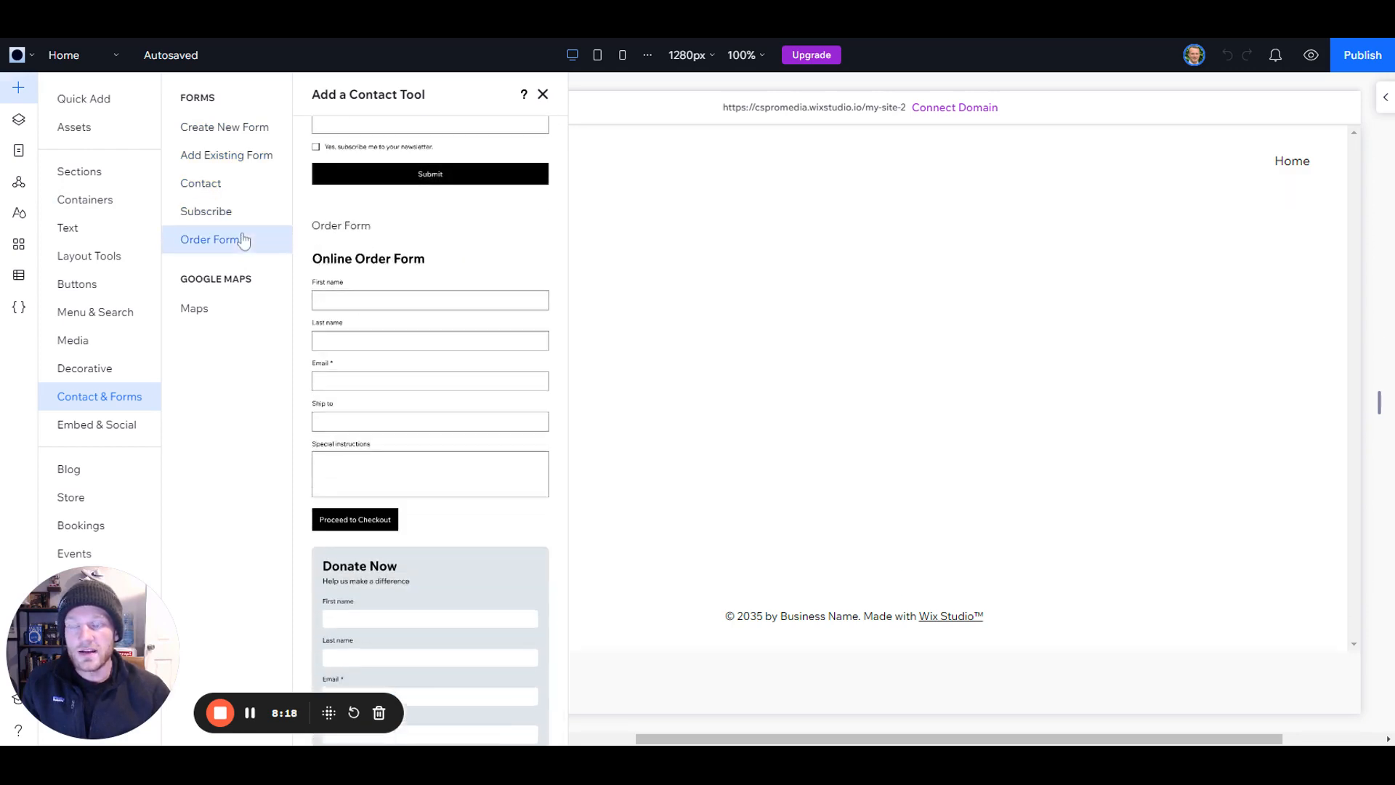
{"action": "left_click", "coordinate": [243, 308]}
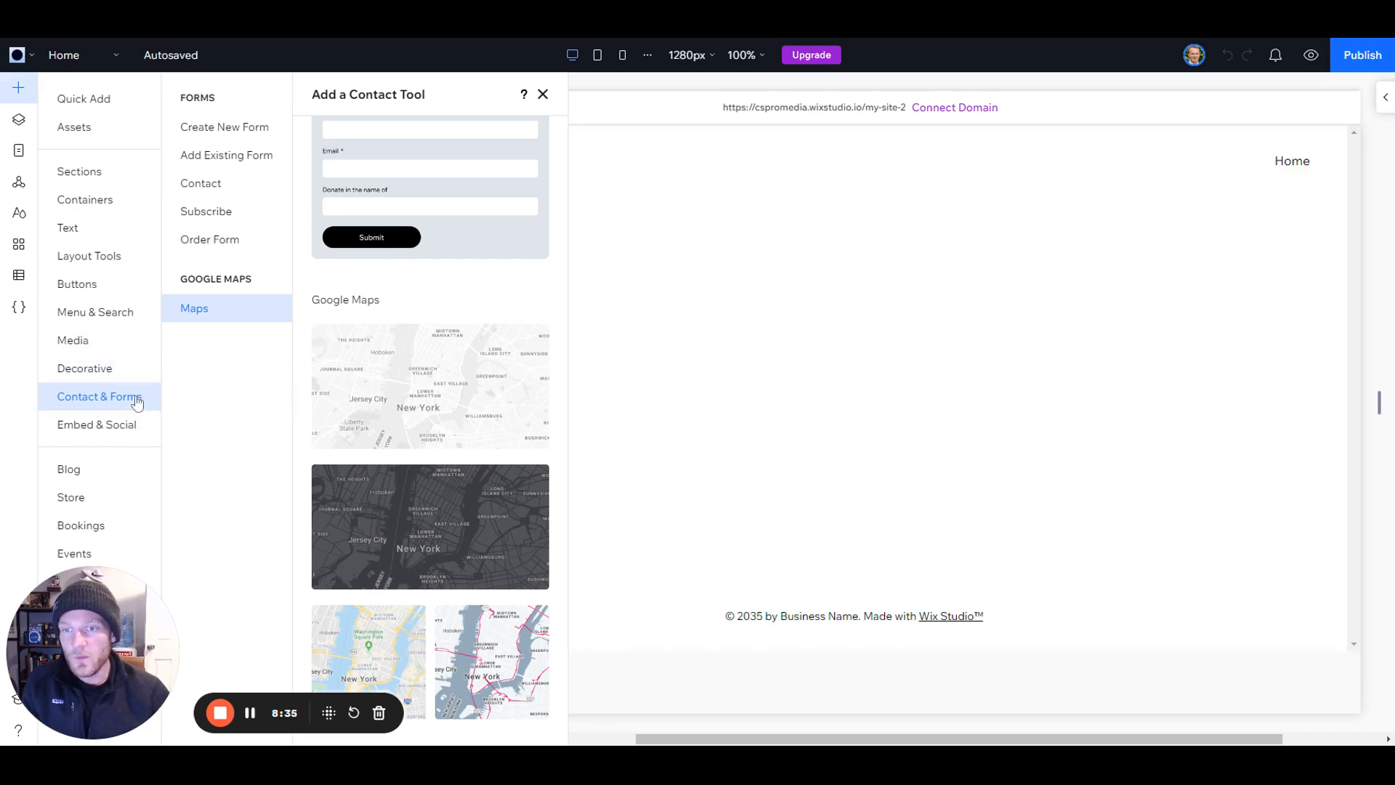
- Examine the embed and social tools, including custom elements, Lottie animations, social bars and share buttons, plus the blog add-on
{"action": "left_click", "coordinate": [119, 429]}
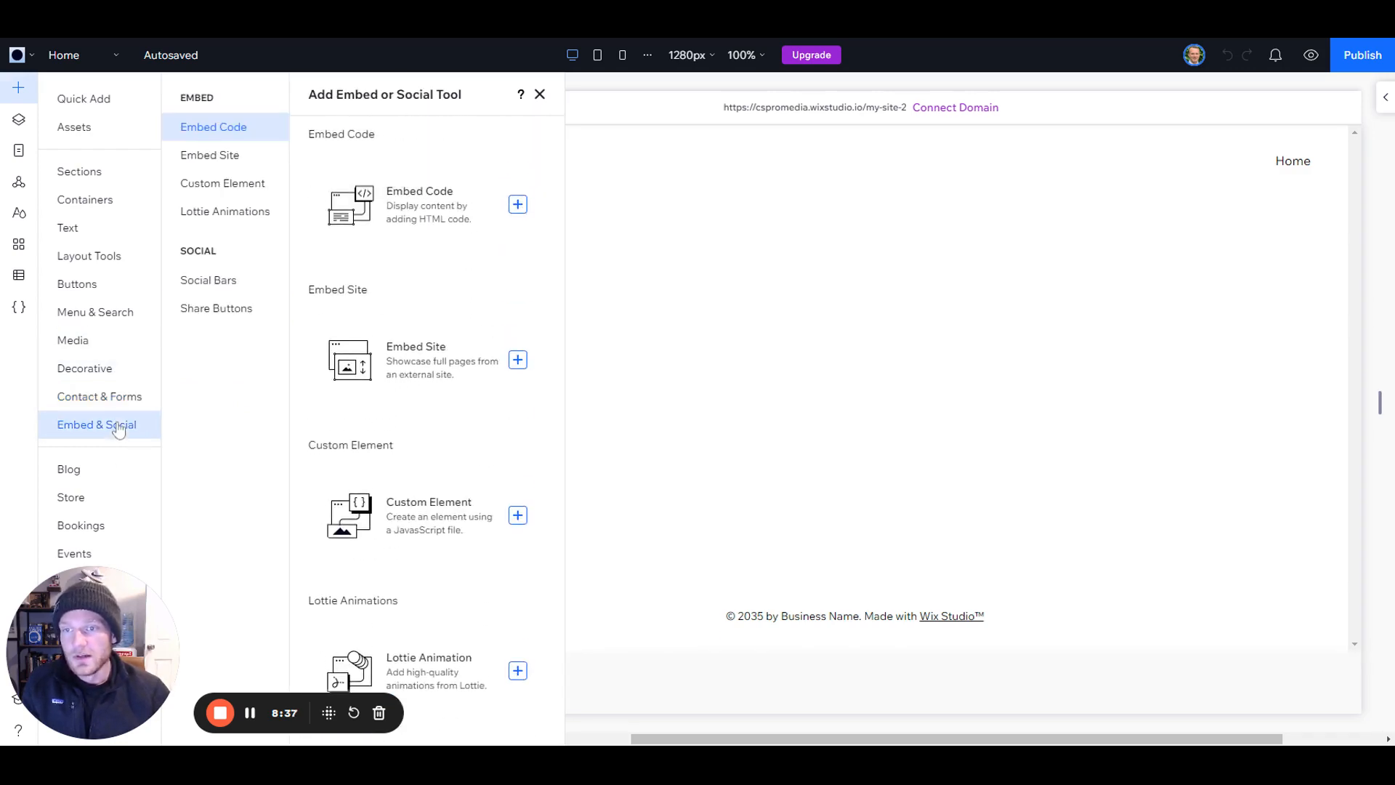
{"action": "scroll", "coordinate": [364, 307], "scroll_direction": "down", "scroll_amount": 4}
{"action": "scroll", "coordinate": [367, 341], "scroll_direction": "down", "scroll_amount": 1}
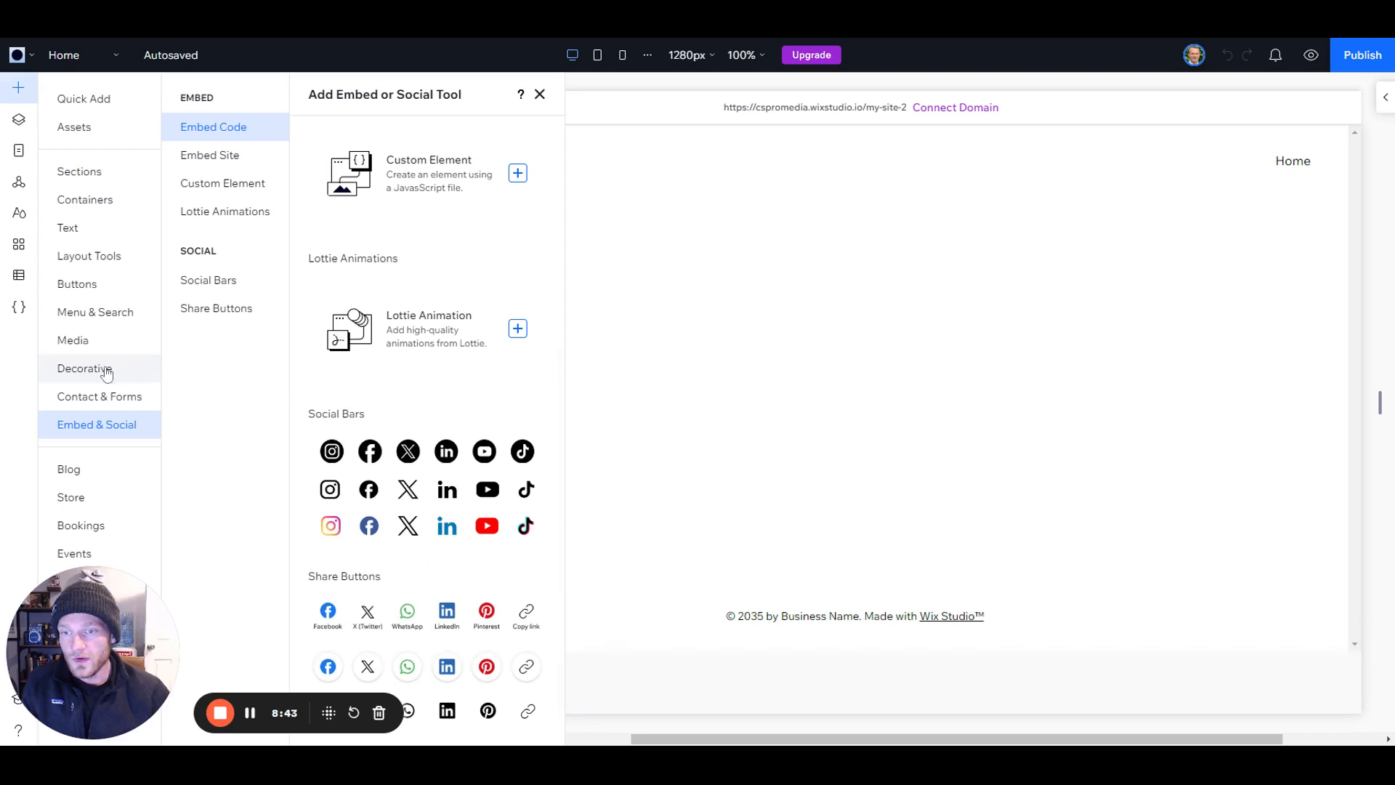
{"action": "mouse_move", "coordinate": [539, 581]}
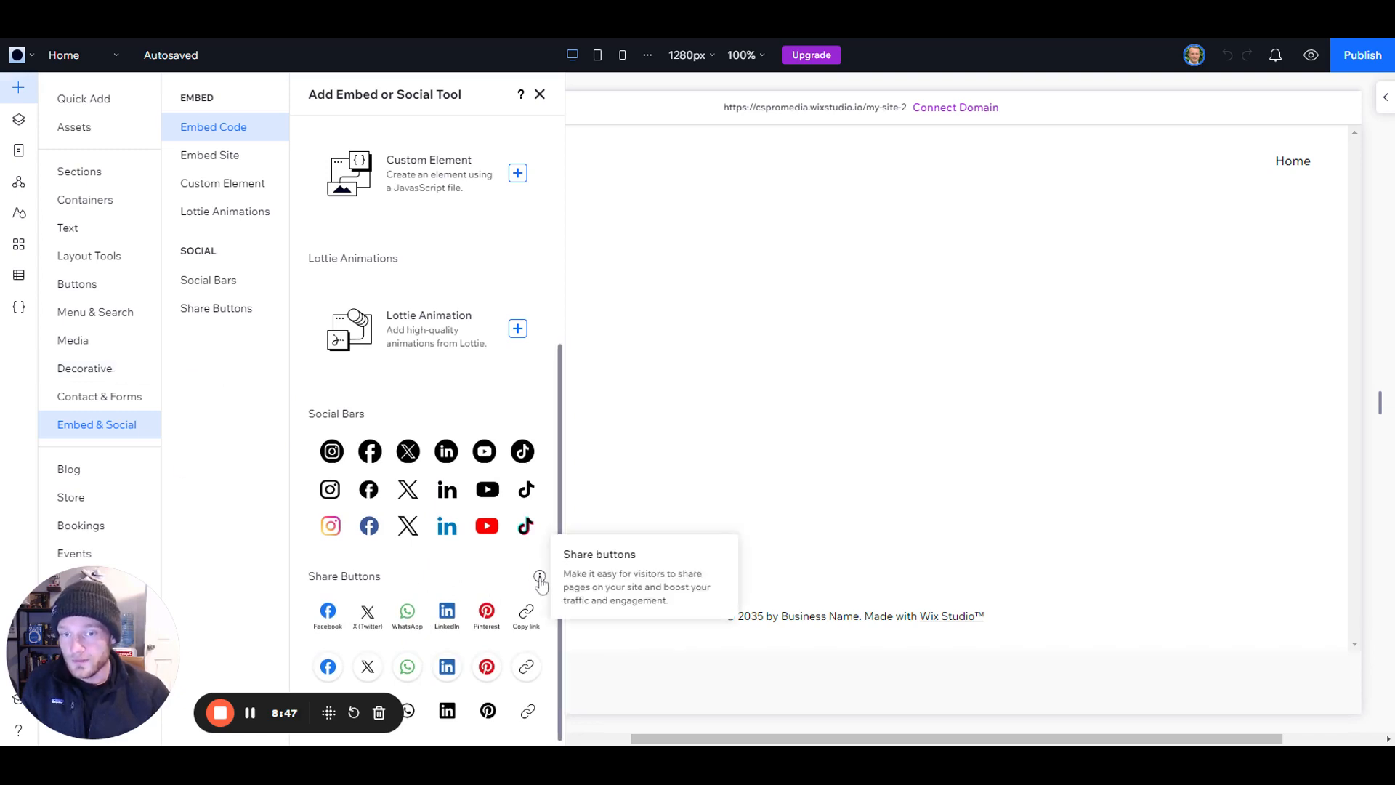
{"action": "left_click", "coordinate": [103, 475]}
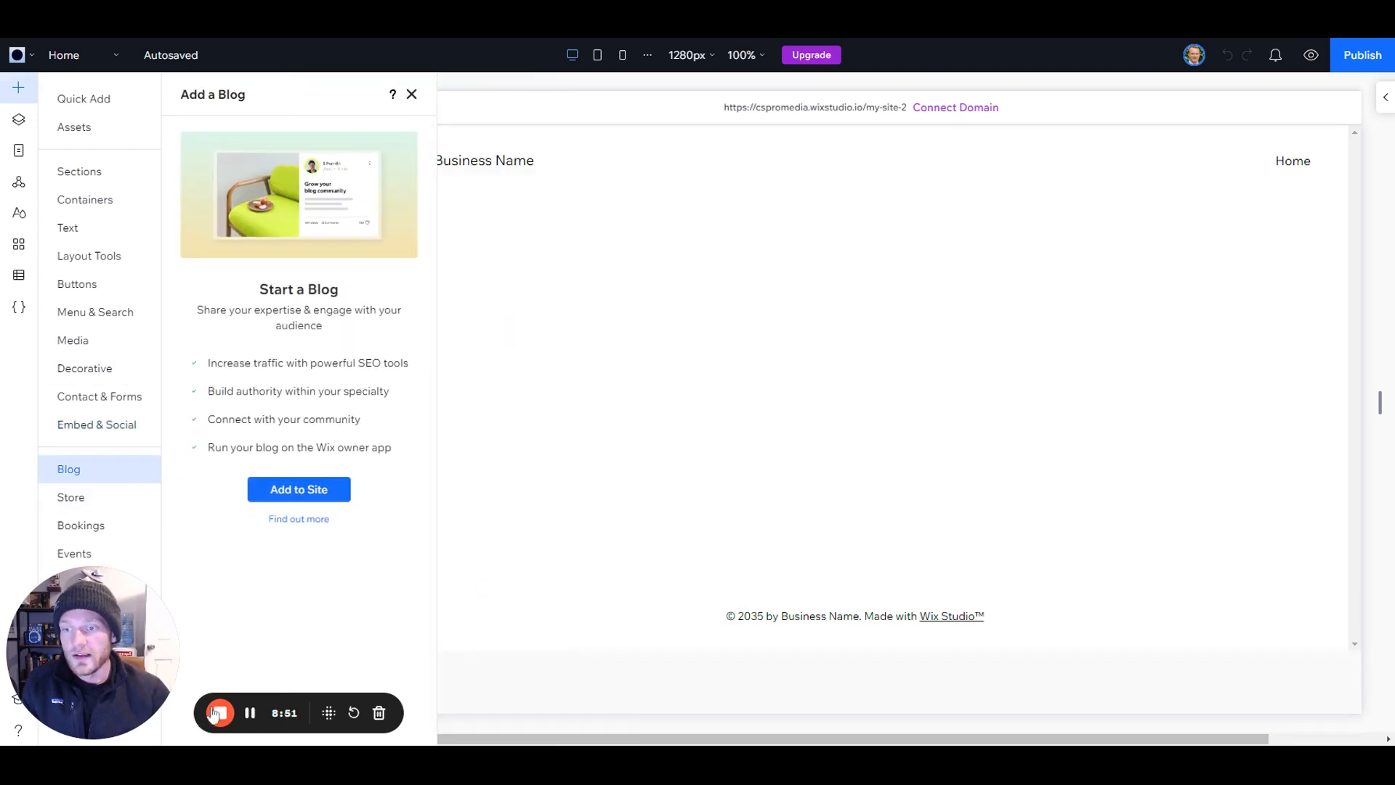
{"action": "left_click_drag", "start_coordinate": [201, 718], "coordinate": [854, 675]}
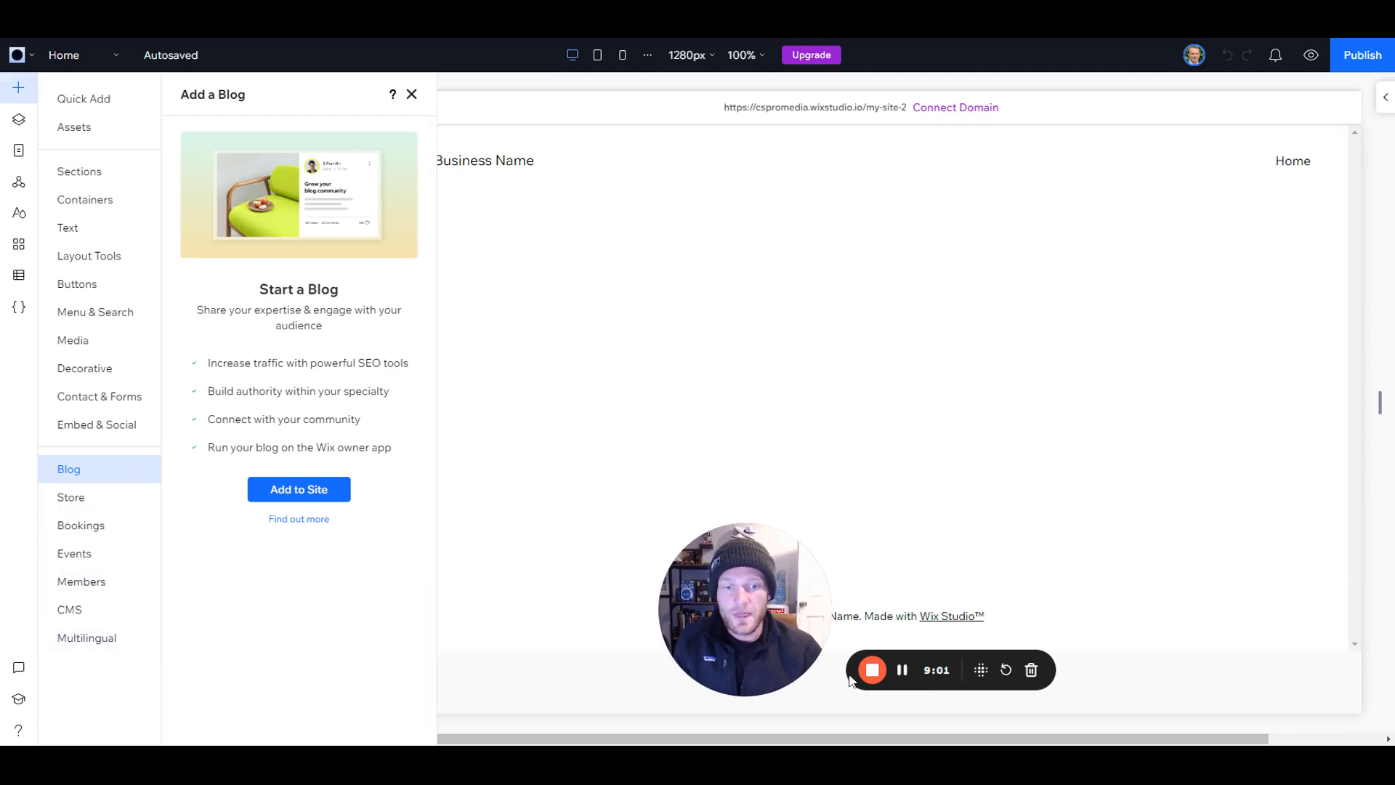
{"action": "left_click_drag", "start_coordinate": [843, 681], "coordinate": [359, 703]}
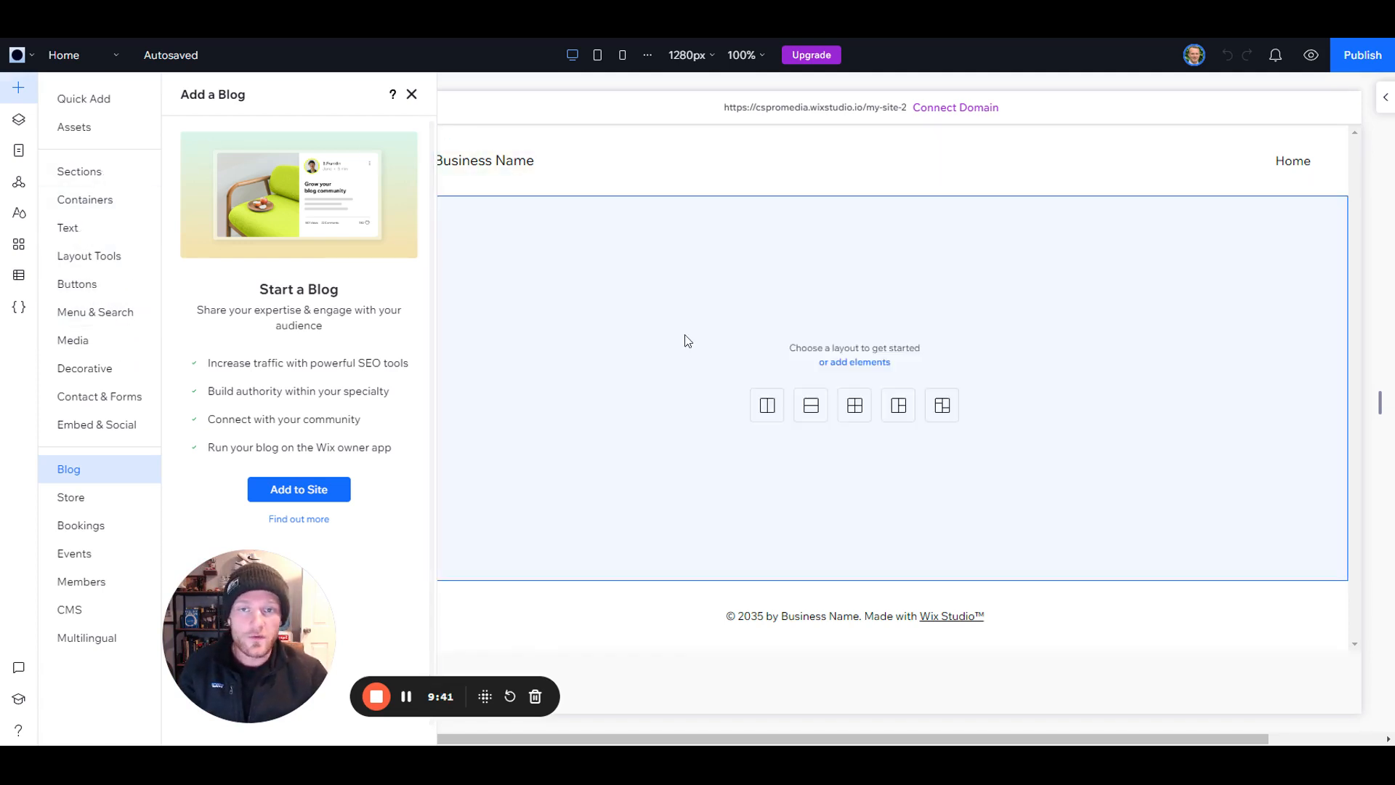
- Expand the properties inspector, close the add-elements library and select the blank section on the Home page
{"action": "left_click", "coordinate": [1386, 97]}
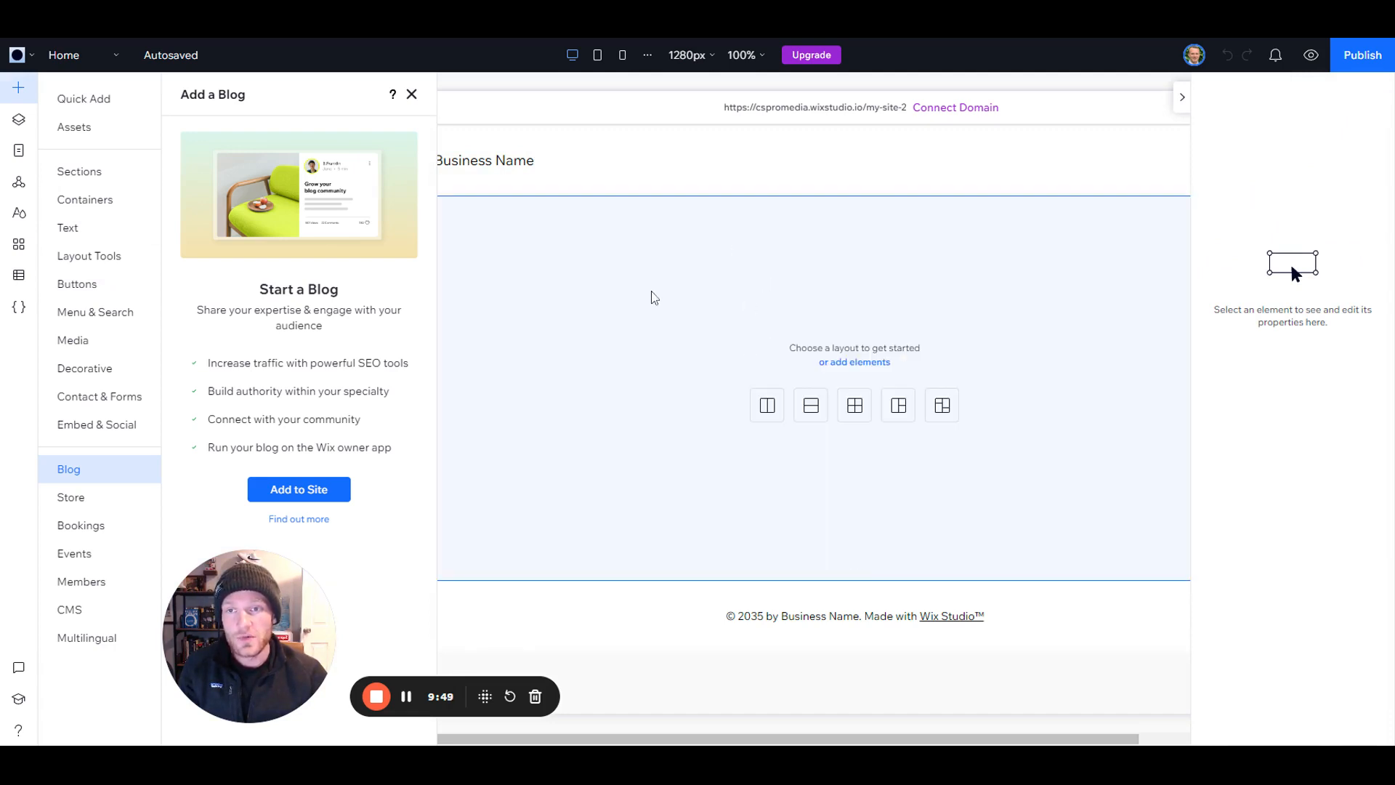
{"action": "left_click", "coordinate": [412, 94]}
{"action": "left_click", "coordinate": [787, 286]}
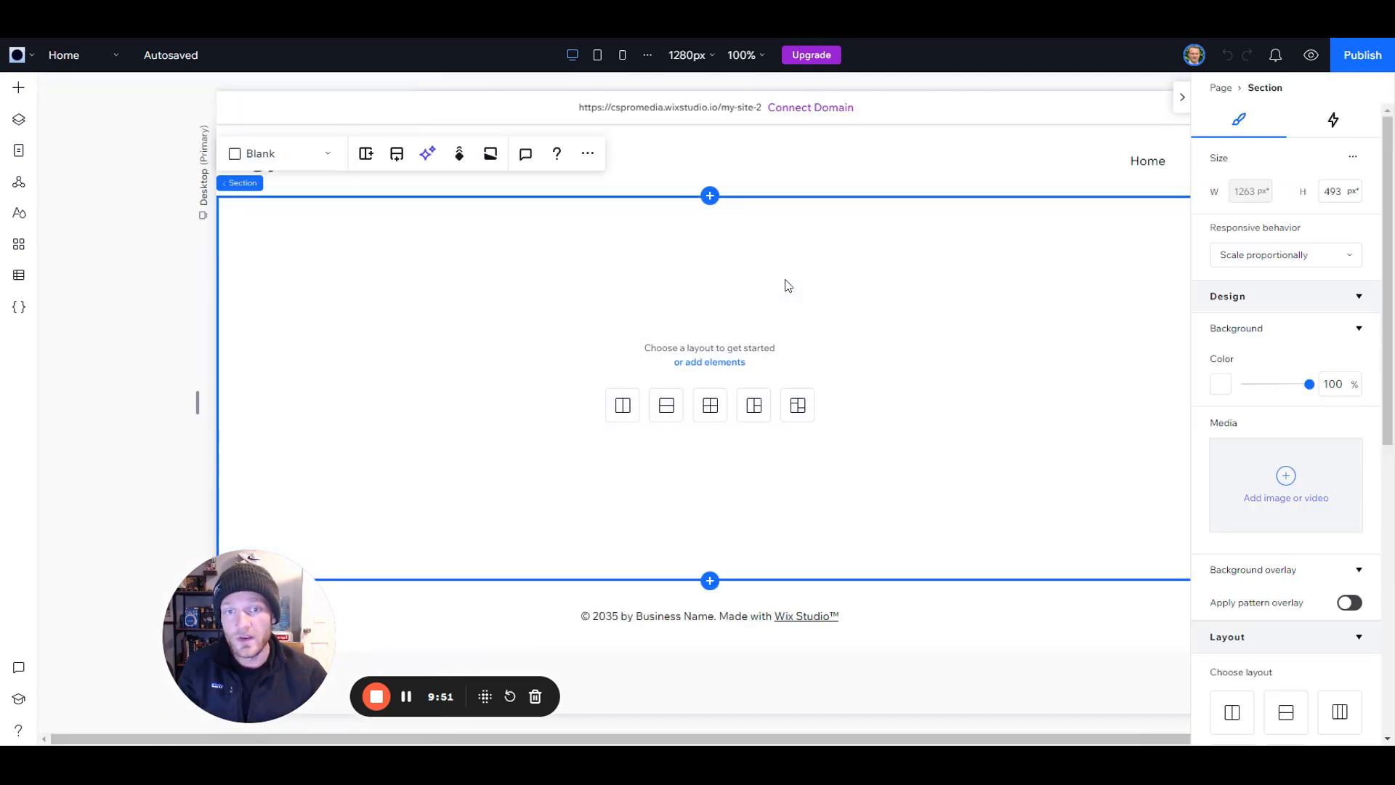
- Examine the blank section's responsive behavior, background design, layout, overflow, position and docking settings
{"action": "scroll", "coordinate": [1278, 329], "scroll_direction": "down", "scroll_amount": 1}
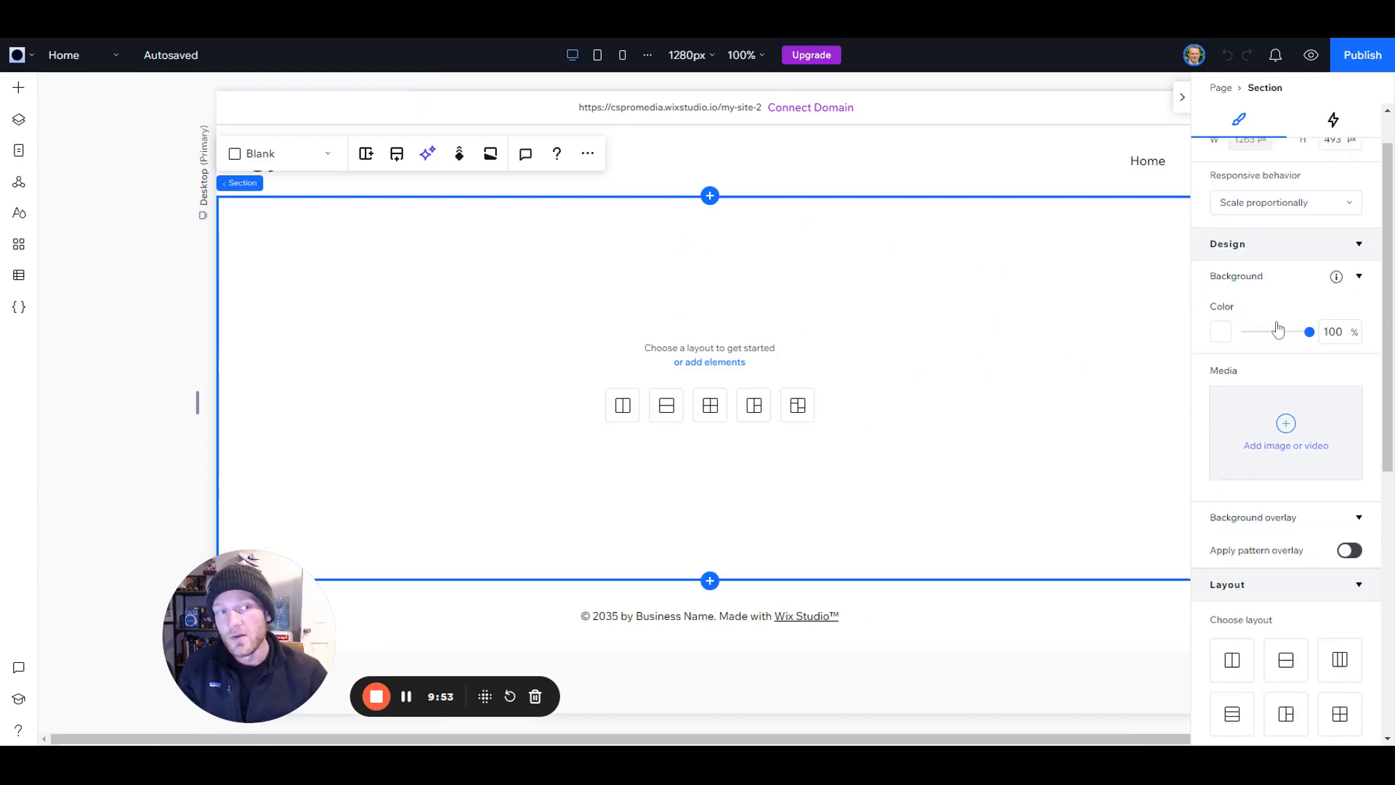
{"action": "scroll", "coordinate": [1277, 329], "scroll_direction": "down", "scroll_amount": 6}
{"action": "scroll", "coordinate": [1275, 335], "scroll_direction": "up", "scroll_amount": 5}
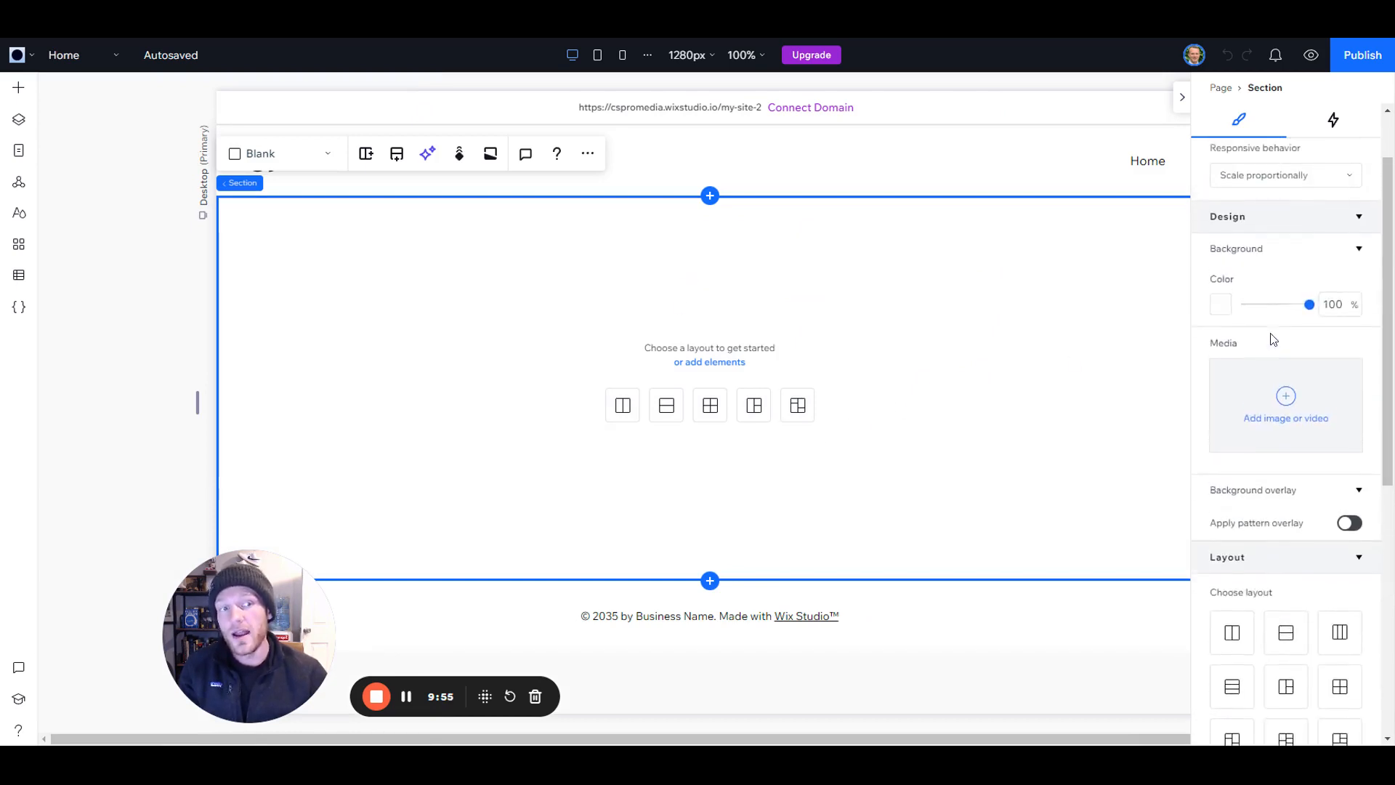
{"action": "scroll", "coordinate": [1273, 339], "scroll_direction": "up", "scroll_amount": 2}
{"action": "scroll", "coordinate": [1264, 348], "scroll_direction": "down", "scroll_amount": 7}
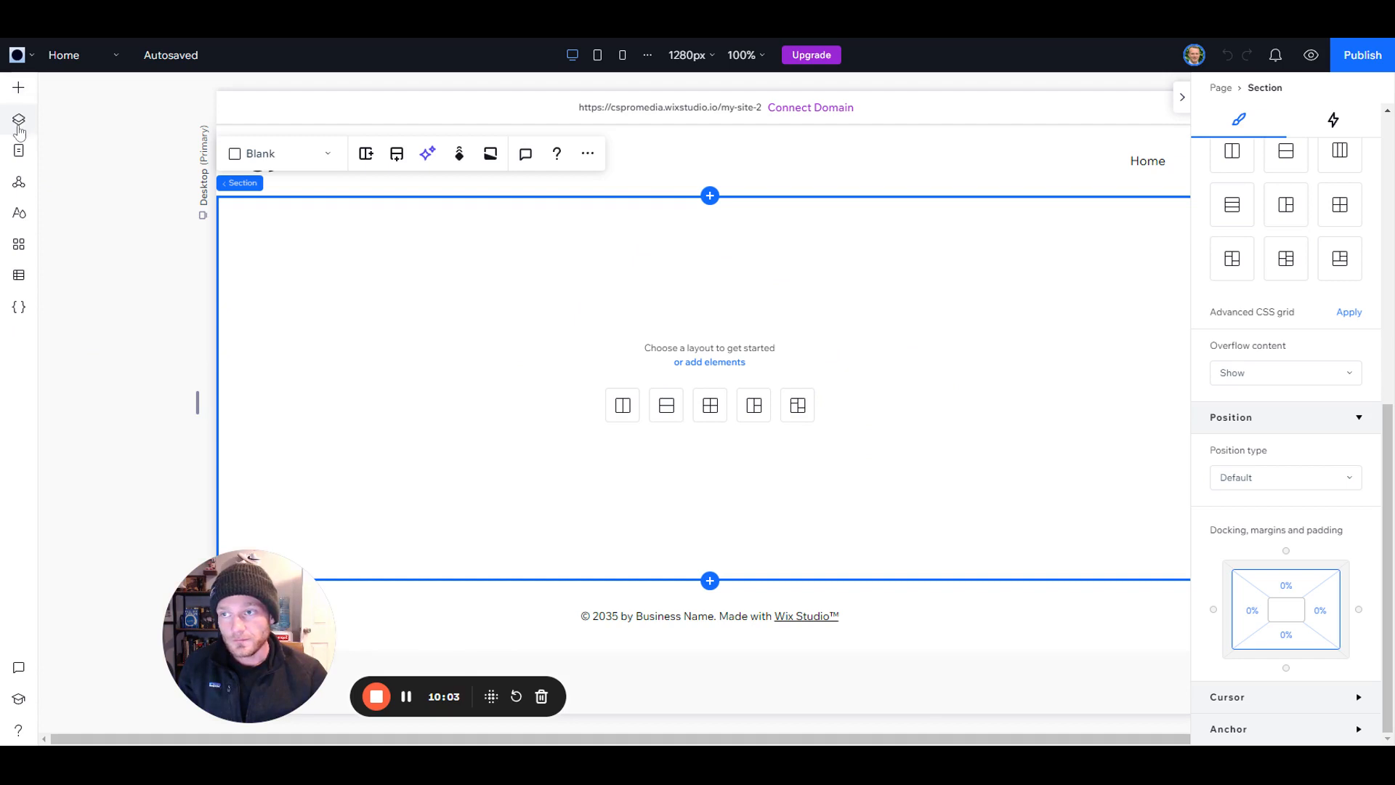
- Open the list of site pages and show the actions available for the Home page
{"action": "left_click", "coordinate": [18, 151]}
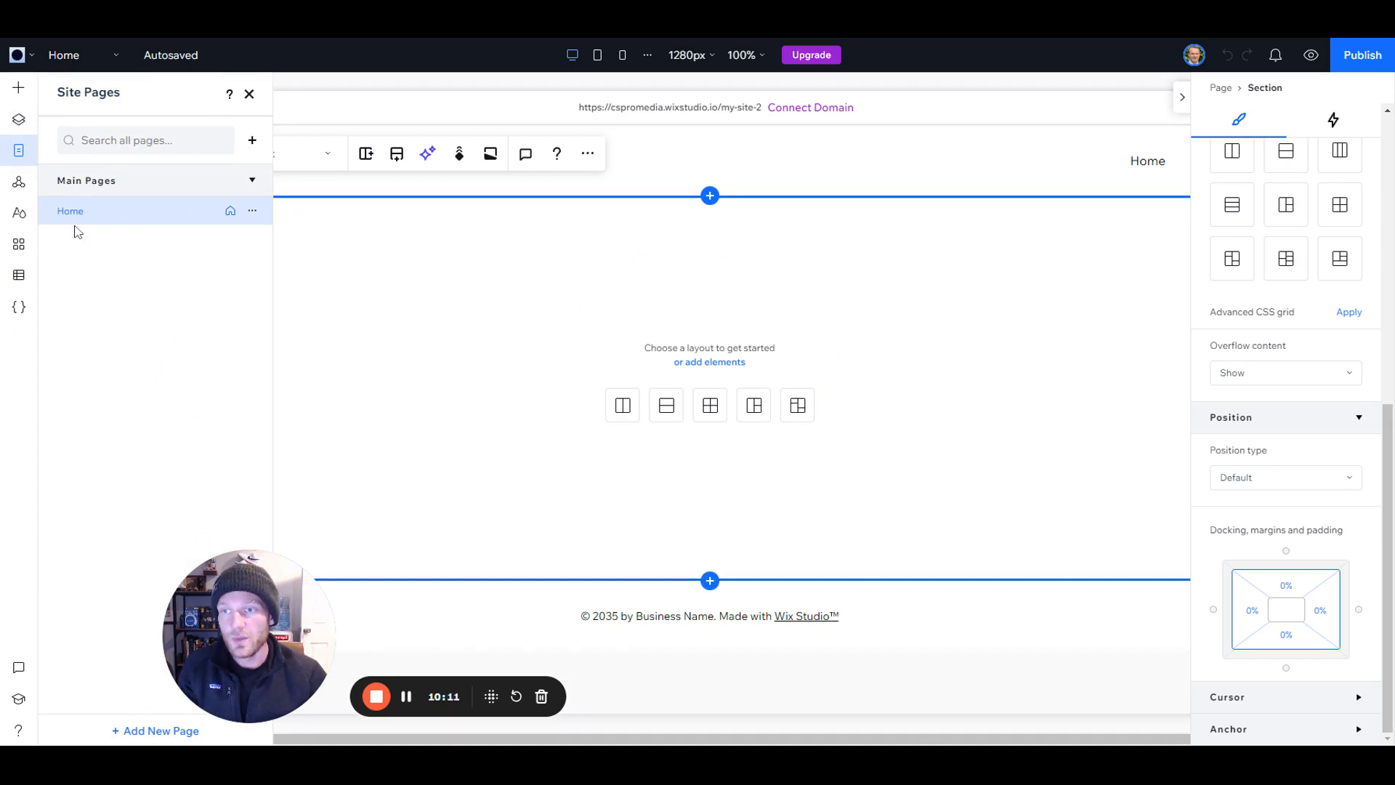
{"action": "left_click", "coordinate": [260, 215]}
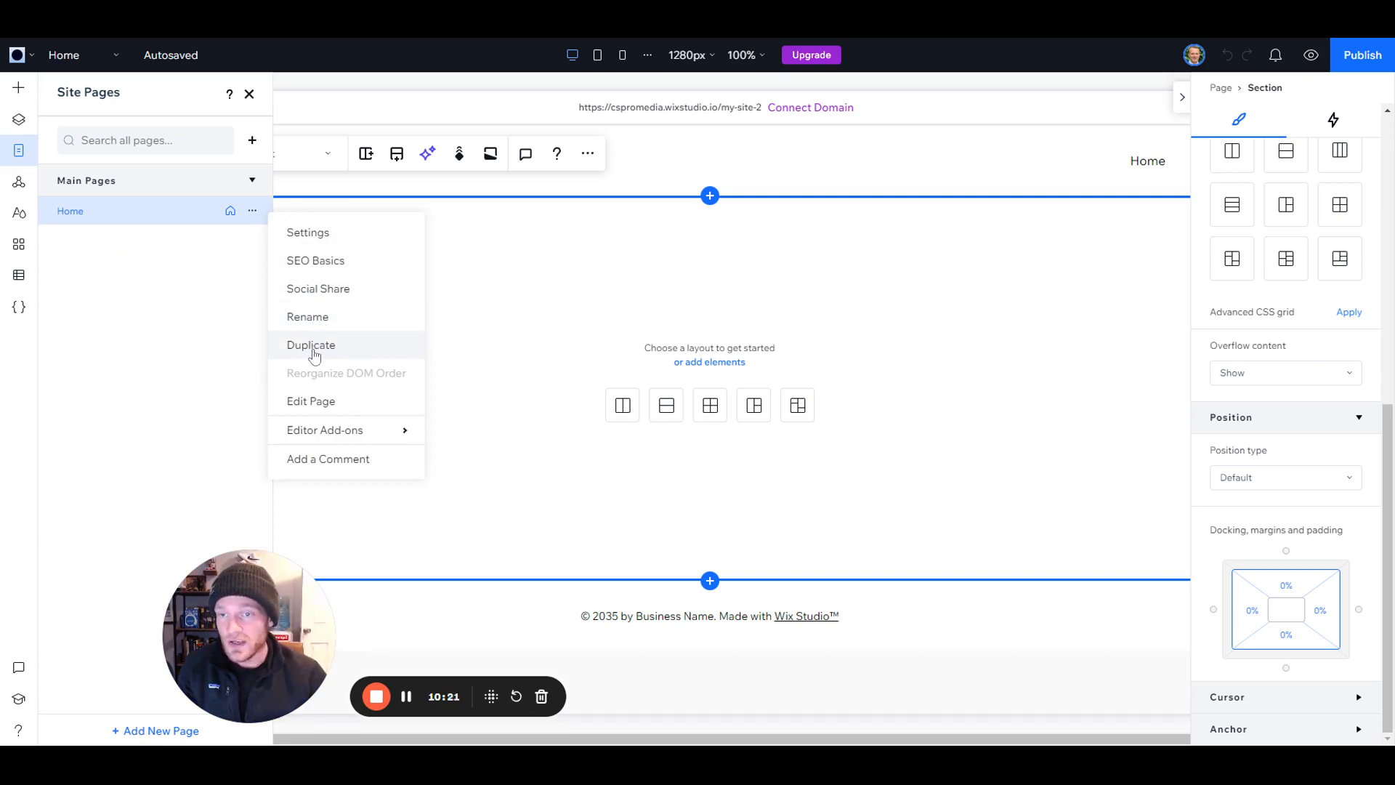
- Review the site's global header and footer sections, plus the typography styles for headings
{"action": "mouse_move", "coordinate": [310, 434]}
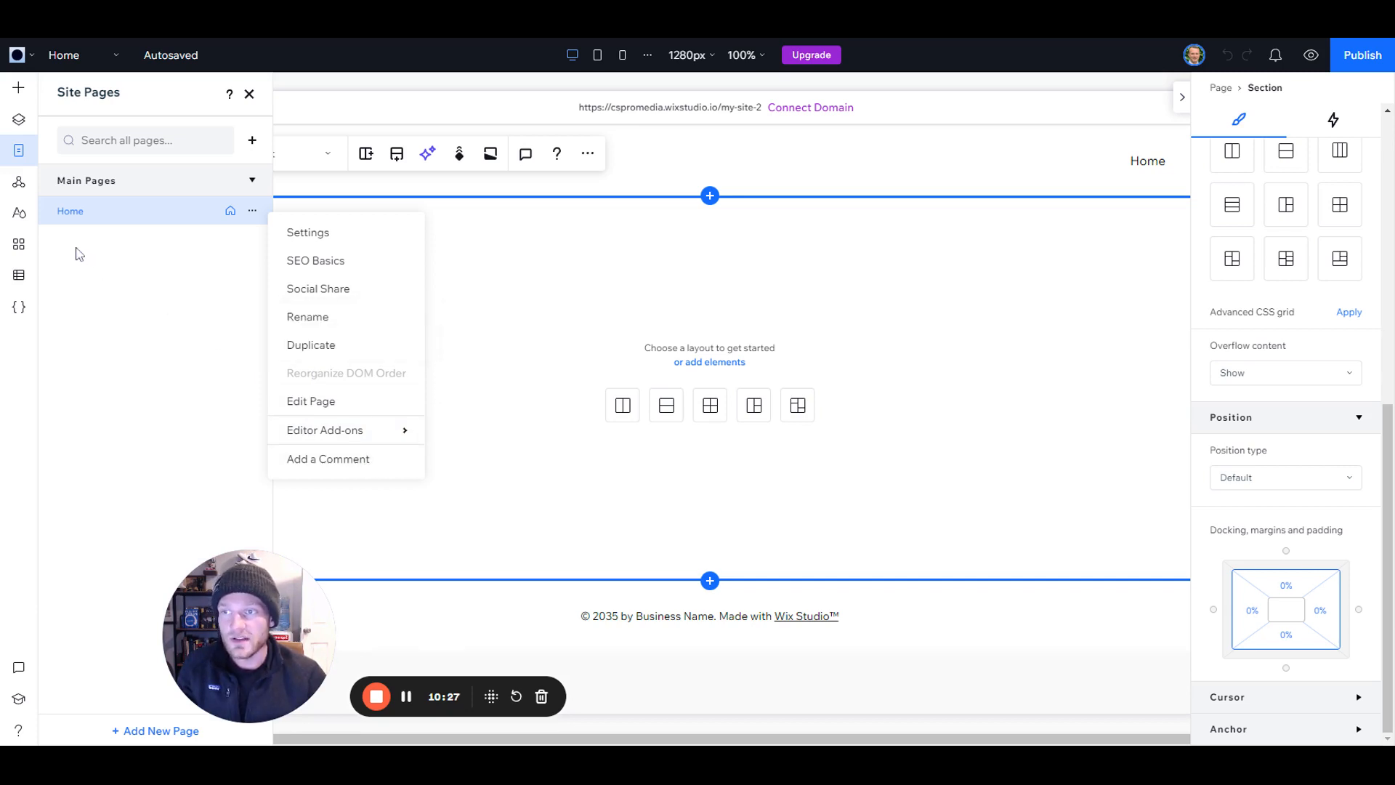
{"action": "left_click", "coordinate": [19, 182]}
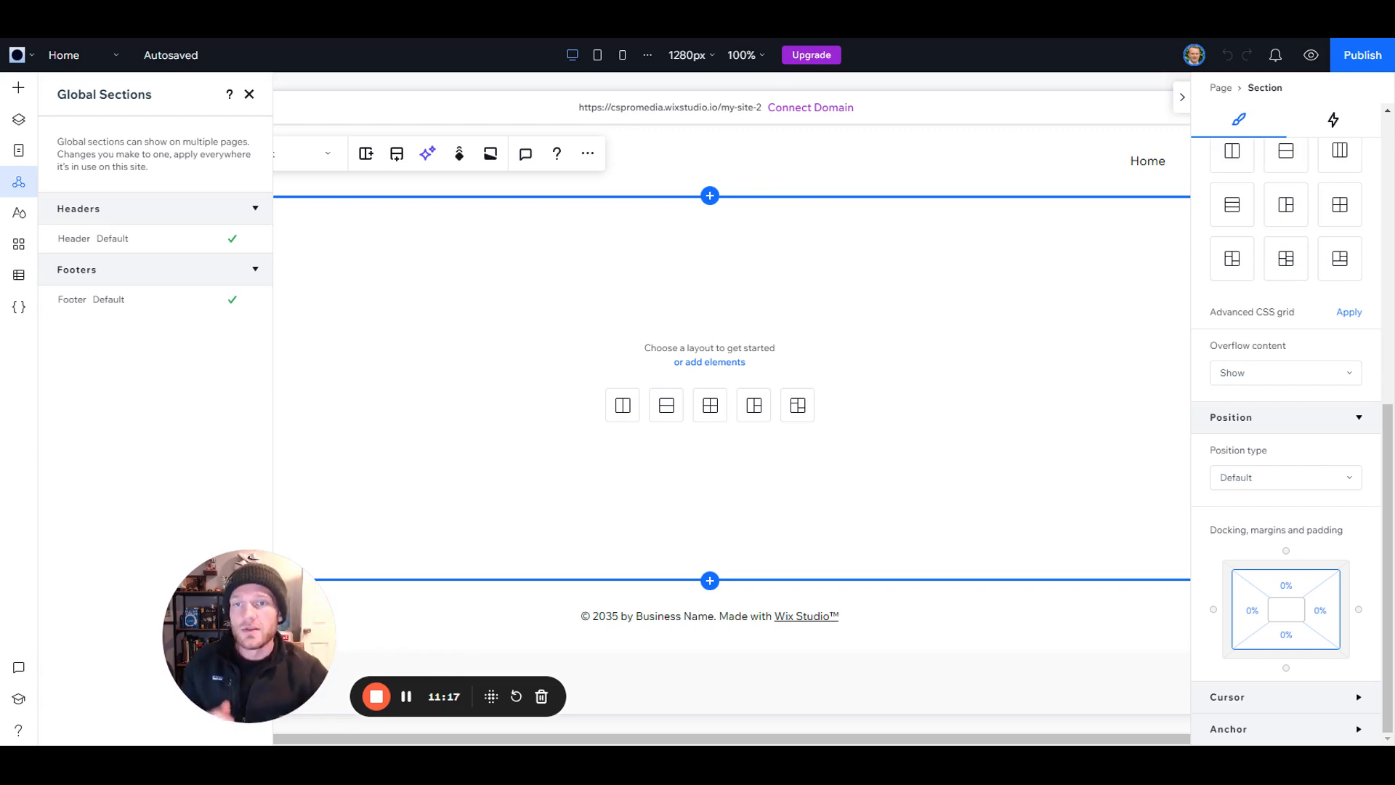
{"action": "left_click", "coordinate": [19, 215]}
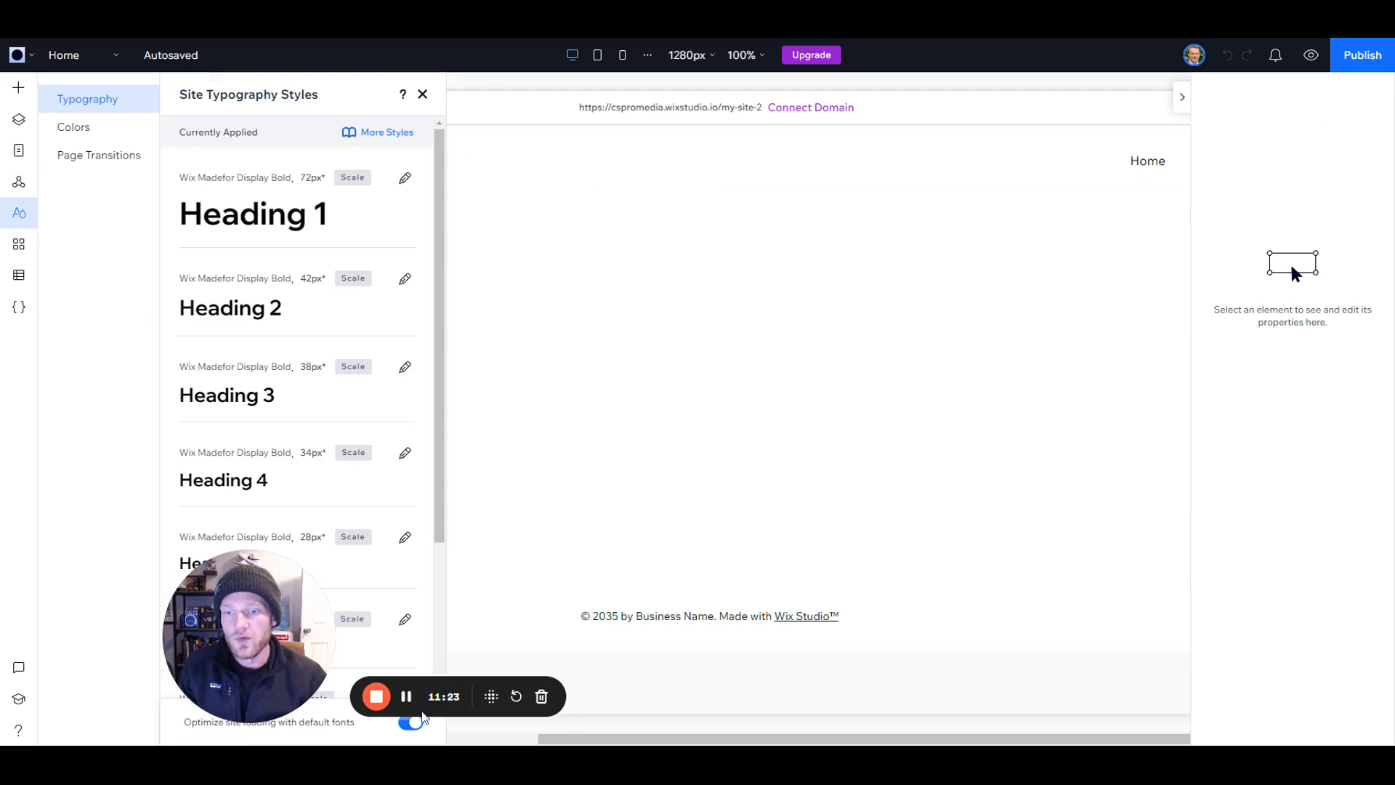
{"action": "left_click_drag", "start_coordinate": [418, 716], "coordinate": [259, 728]}
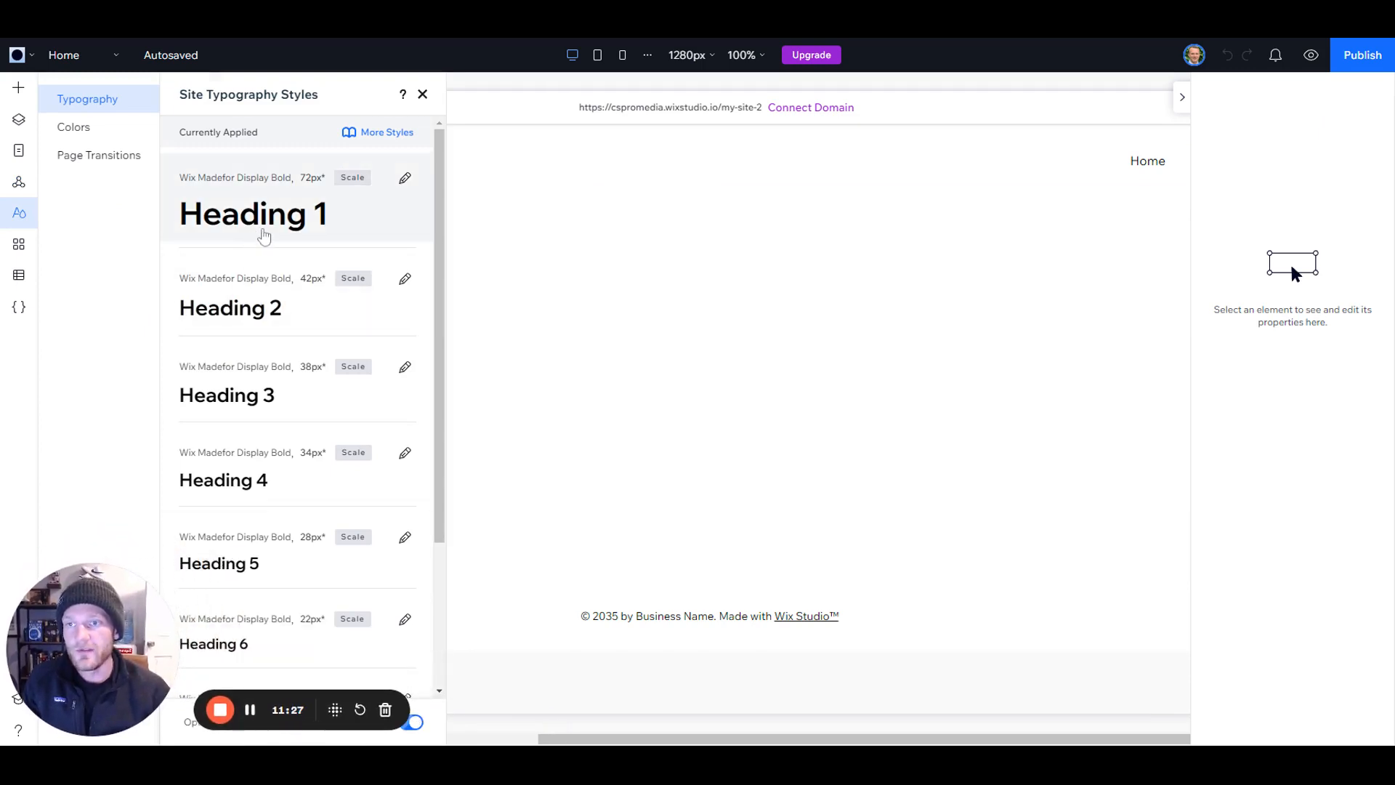
{"action": "mouse_move", "coordinate": [440, 245]}
{"action": "left_mouse_down"}
{"action": "mouse_move", "coordinate": [417, 392]}
{"action": "mouse_move", "coordinate": [436, 396]}
{"action": "mouse_move", "coordinate": [454, 236]}
{"action": "left_mouse_up"}
- Change the darkest Background & Text color in the site color styles to #131313 and apply it
{"action": "left_click", "coordinate": [74, 128]}
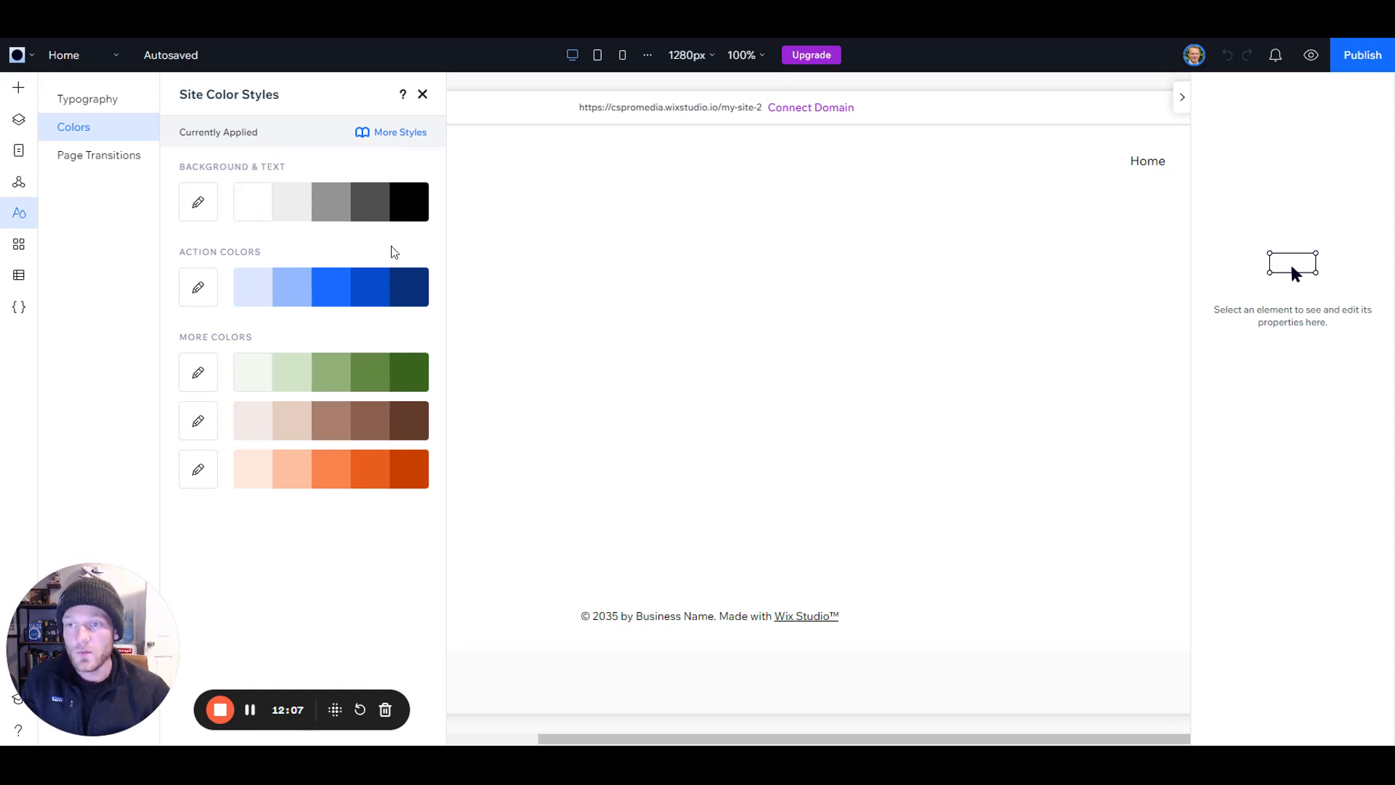
{"action": "left_click", "coordinate": [408, 210]}
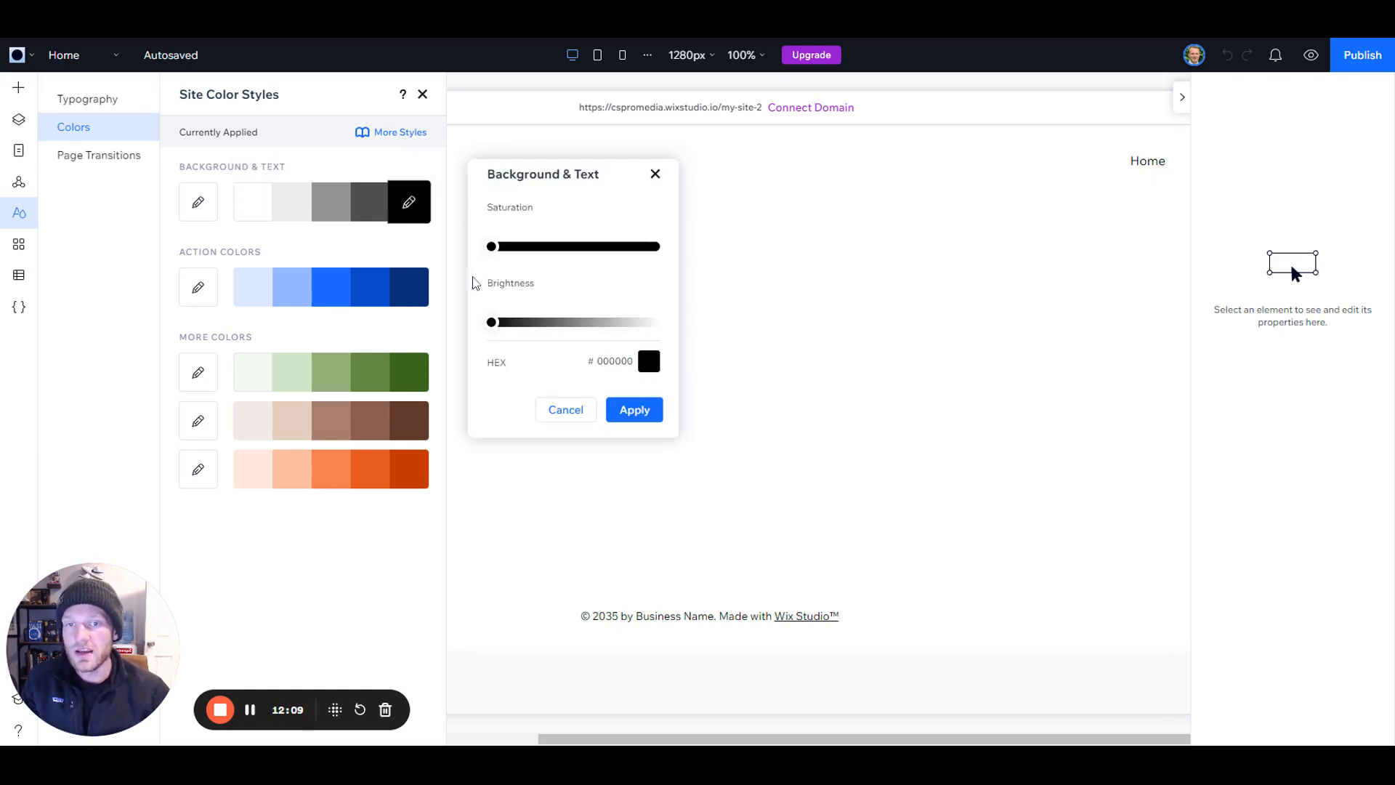
{"action": "left_click", "coordinate": [649, 361]}
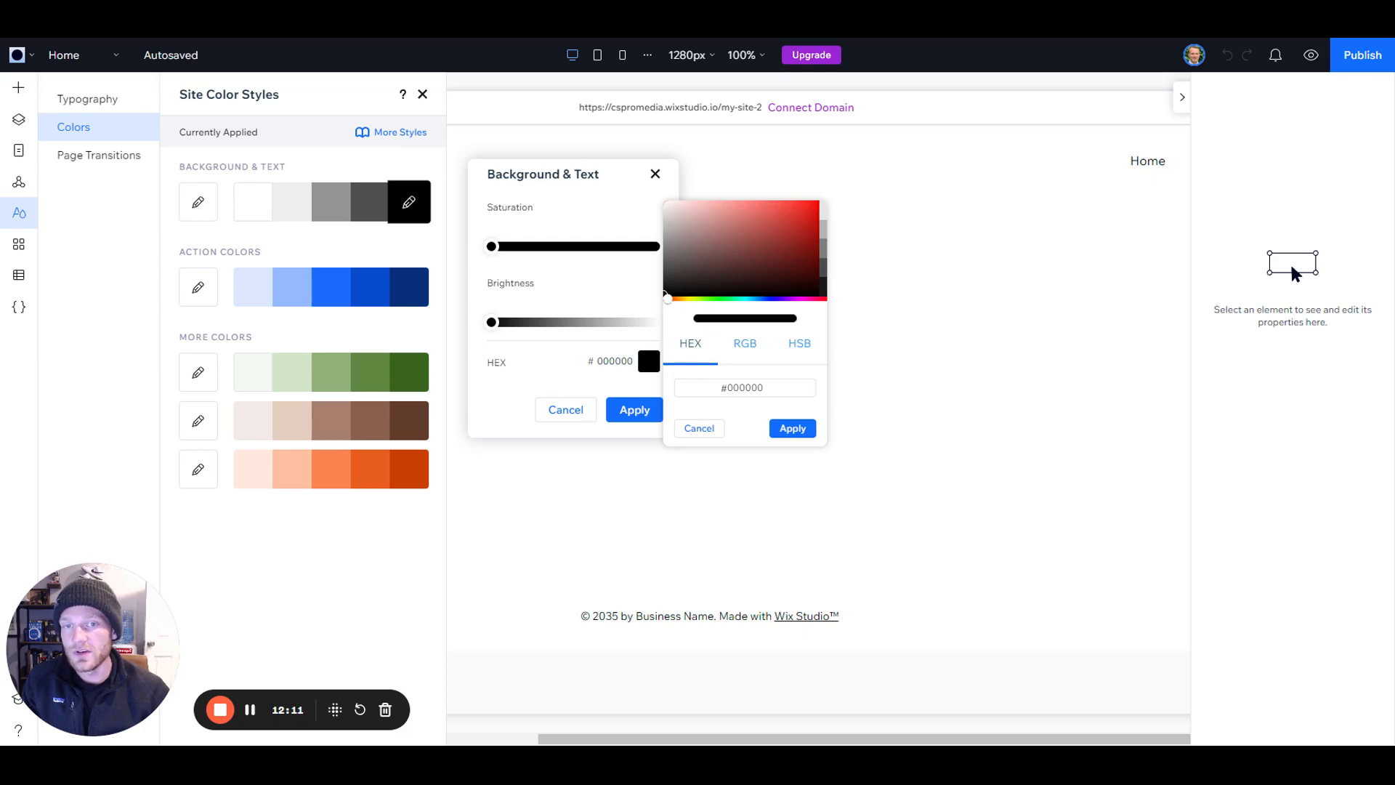
{"action": "left_click", "coordinate": [662, 285]}
{"action": "left_click_drag", "start_coordinate": [658, 289], "coordinate": [649, 295]}
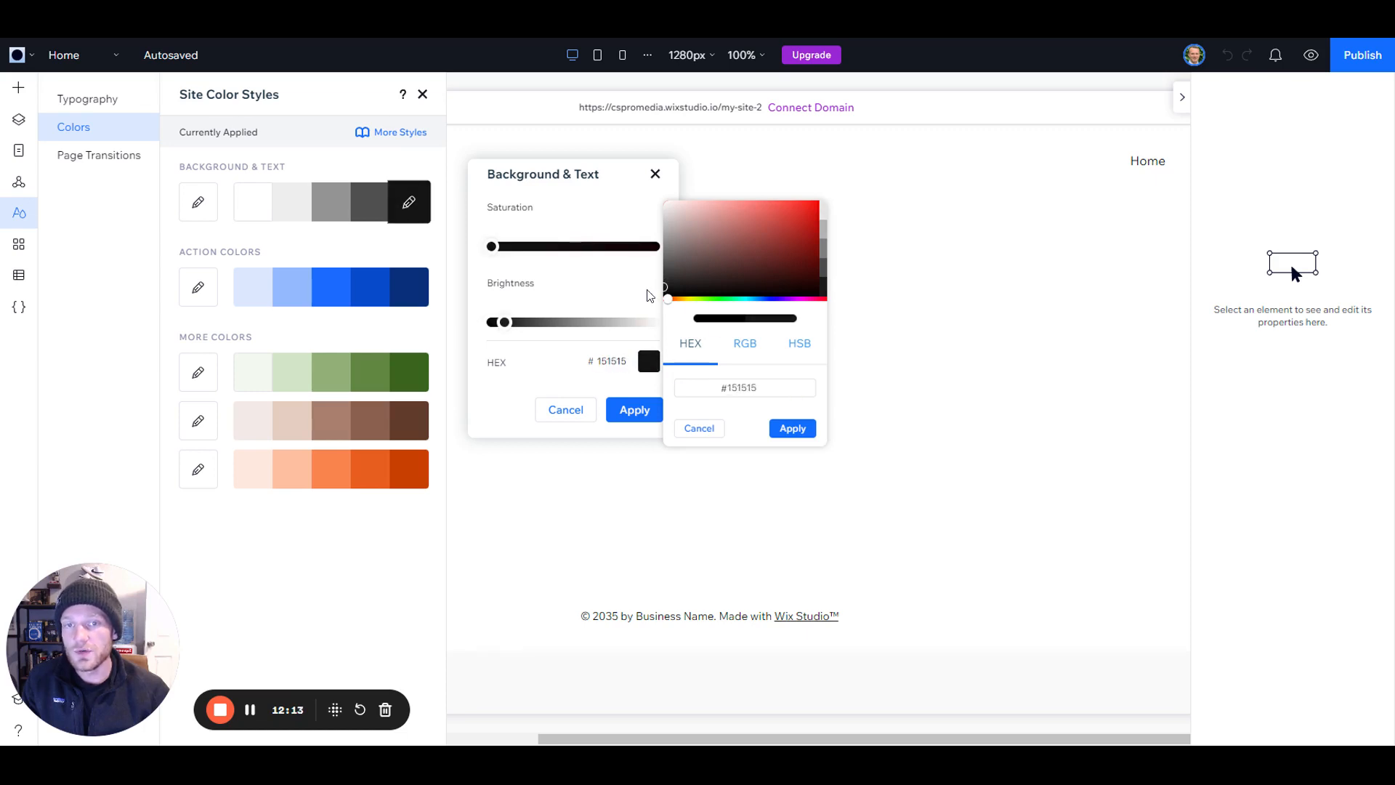
{"action": "left_click", "coordinate": [792, 428]}
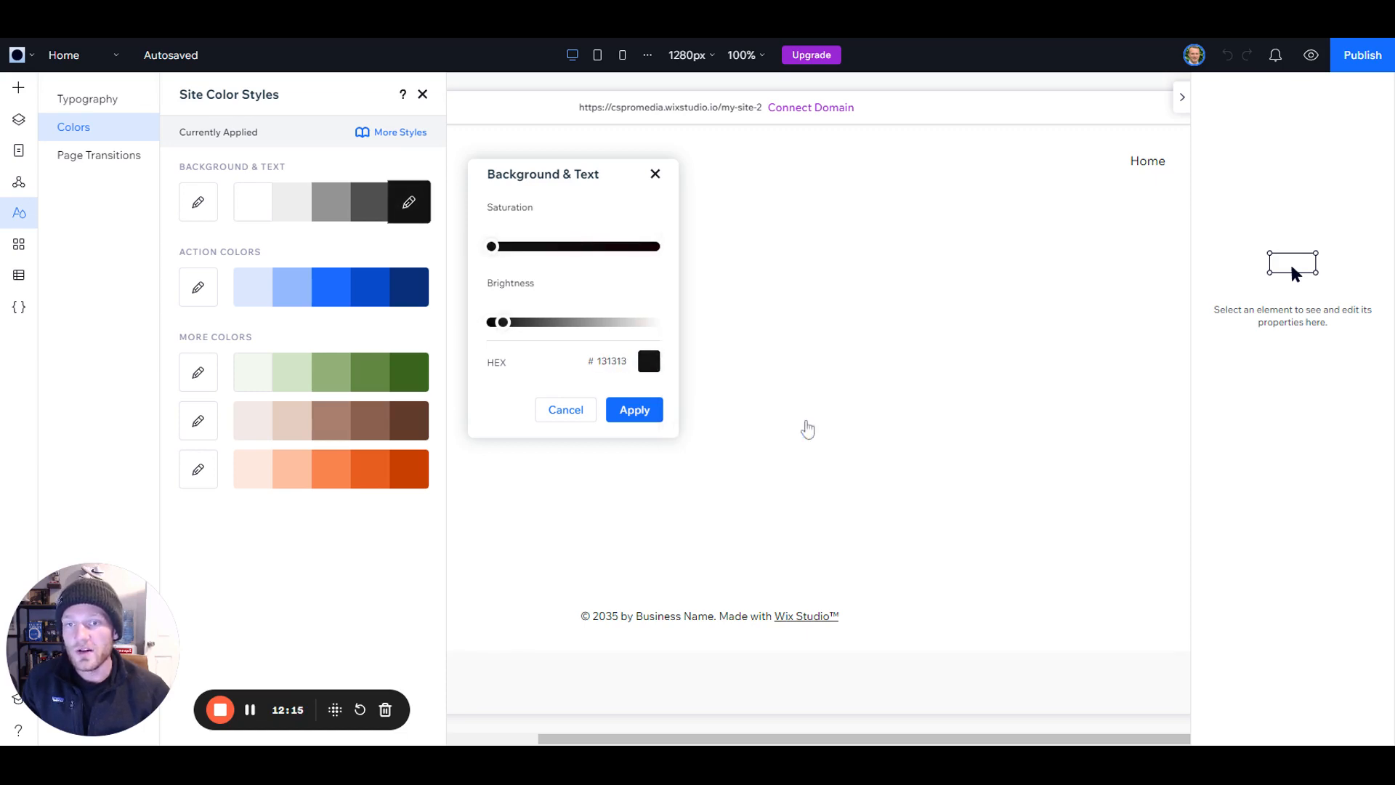
{"action": "left_click", "coordinate": [645, 414]}
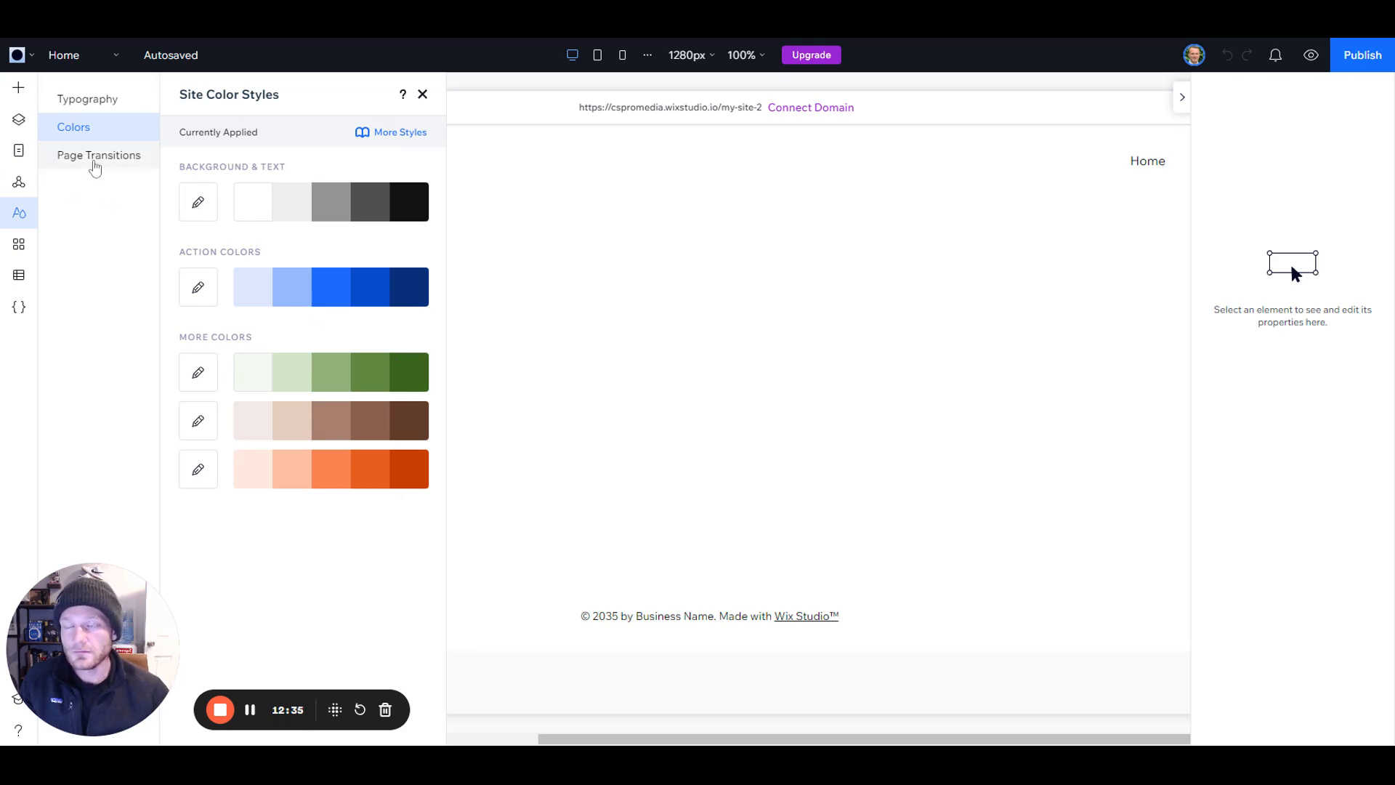
- View the page transition options and browse the popular apps in the App Manager
{"action": "left_click", "coordinate": [95, 168]}
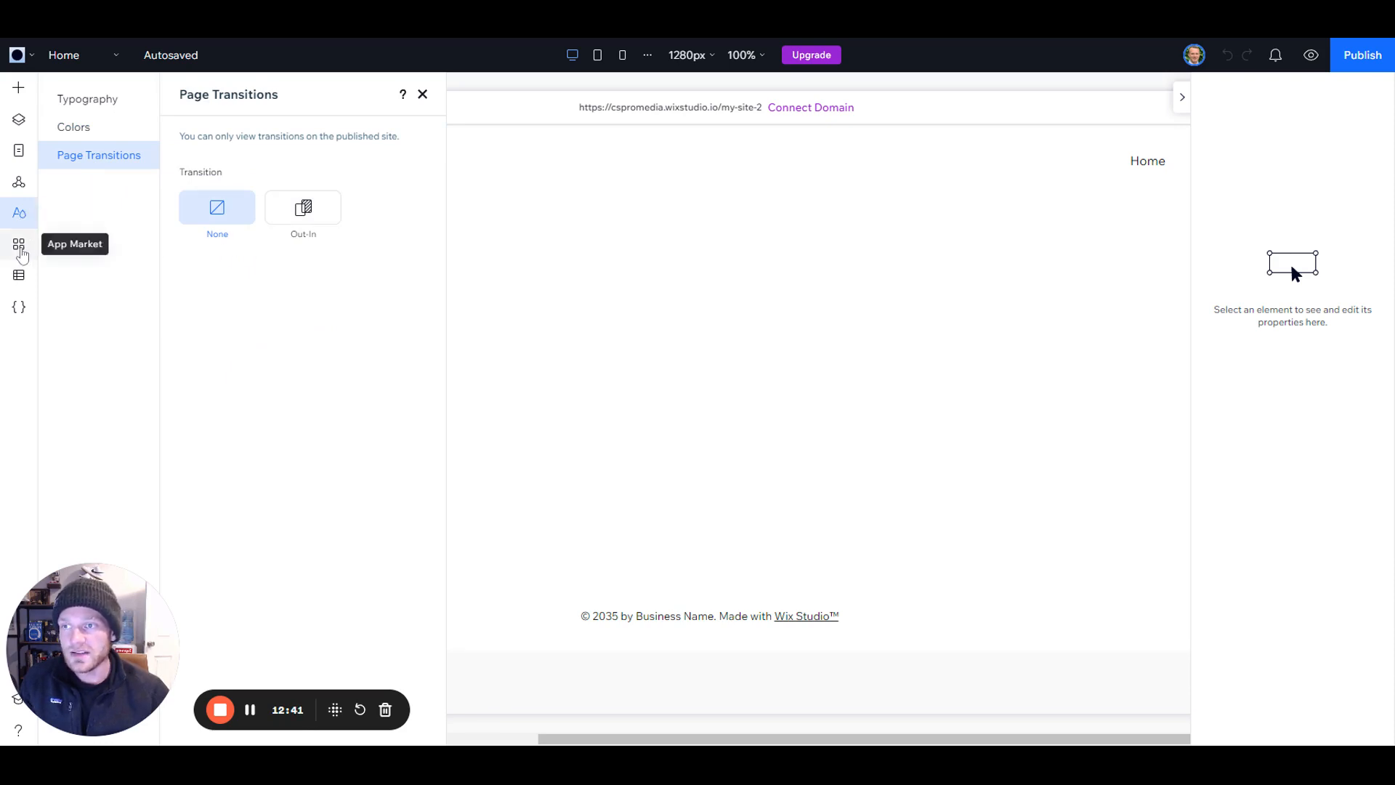
{"action": "left_click", "coordinate": [21, 248]}
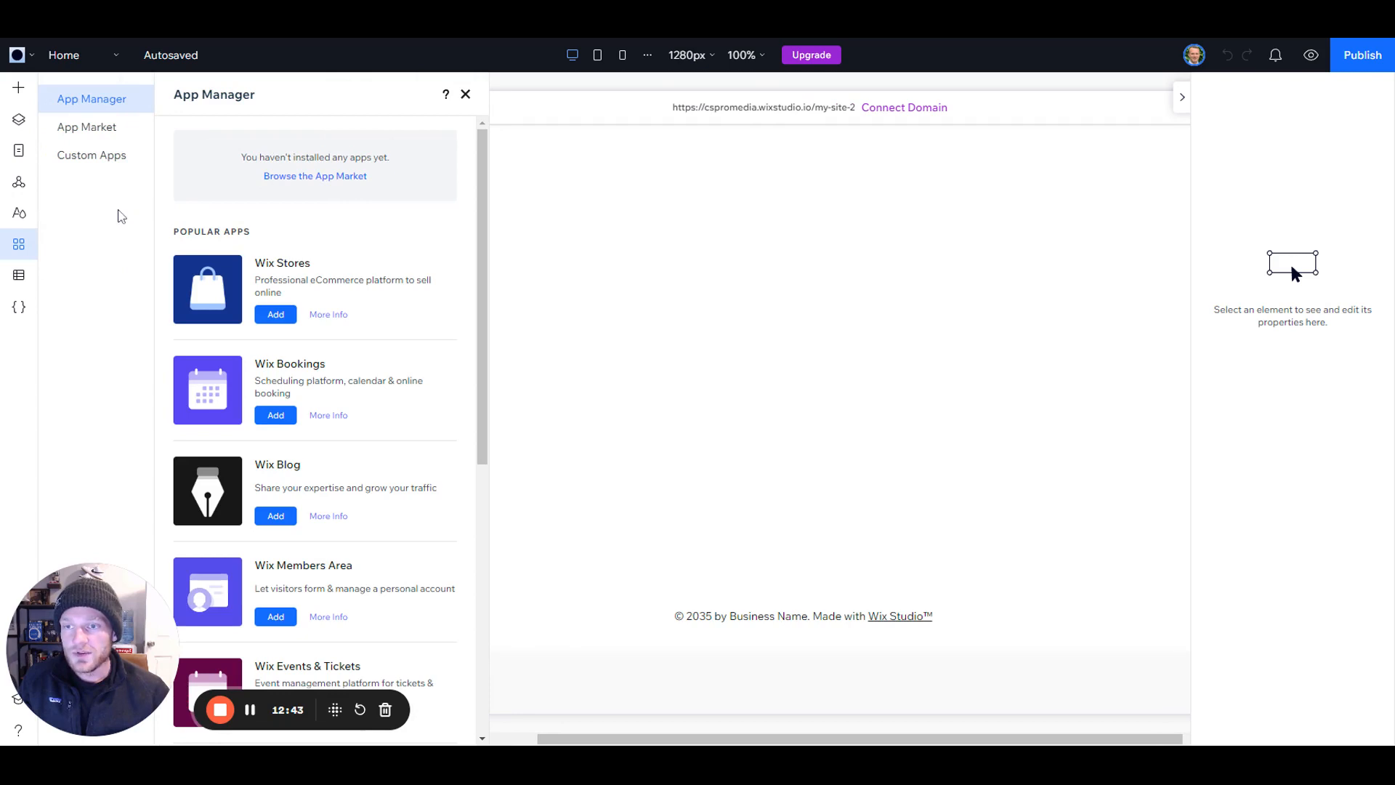
{"action": "scroll", "coordinate": [488, 244], "scroll_direction": "down", "scroll_amount": 1}
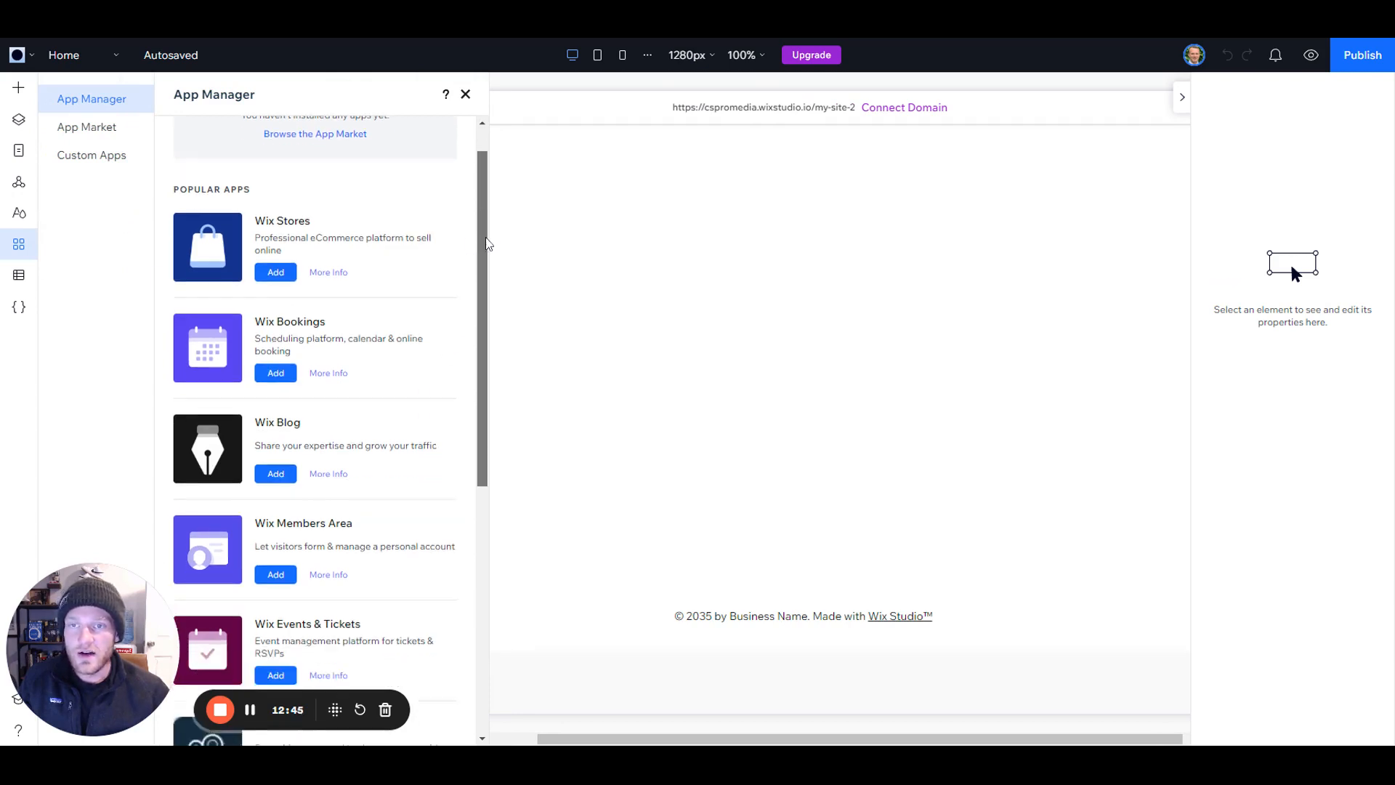
{"action": "left_click_drag", "start_coordinate": [488, 244], "coordinate": [490, 526]}
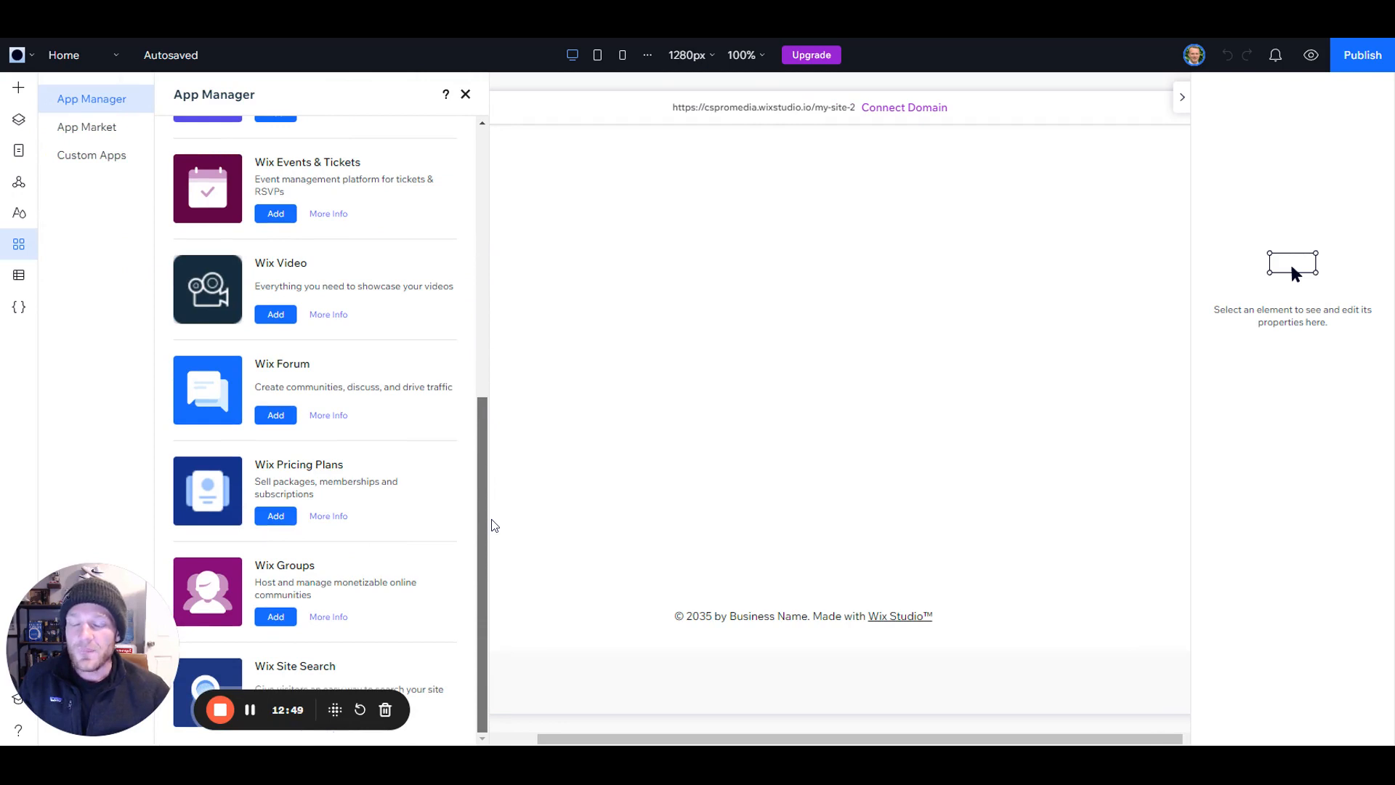
{"action": "left_click_drag", "start_coordinate": [485, 501], "coordinate": [463, 208]}
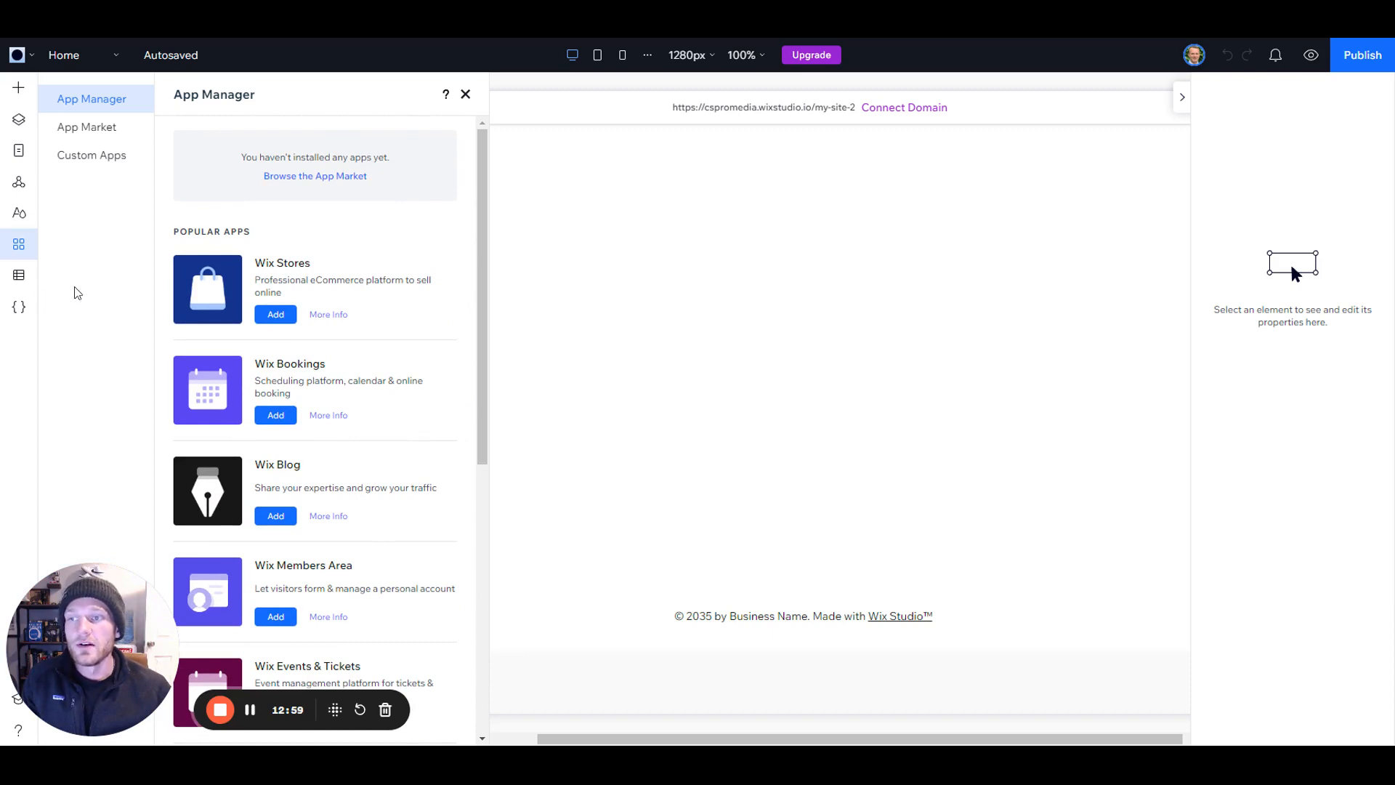
- Review the CMS and code development features, plus the site comments area
{"action": "left_click", "coordinate": [18, 275]}
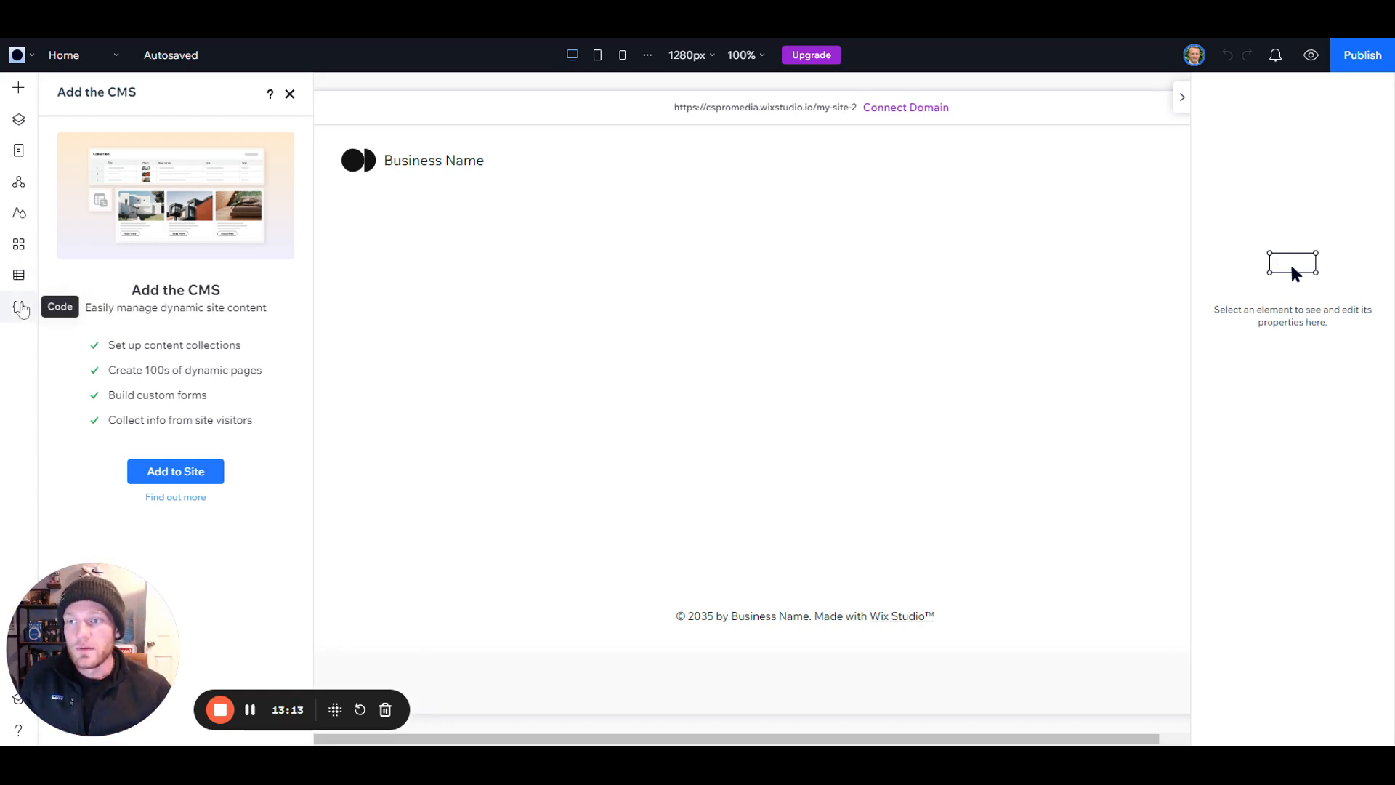
{"action": "left_click", "coordinate": [23, 319]}
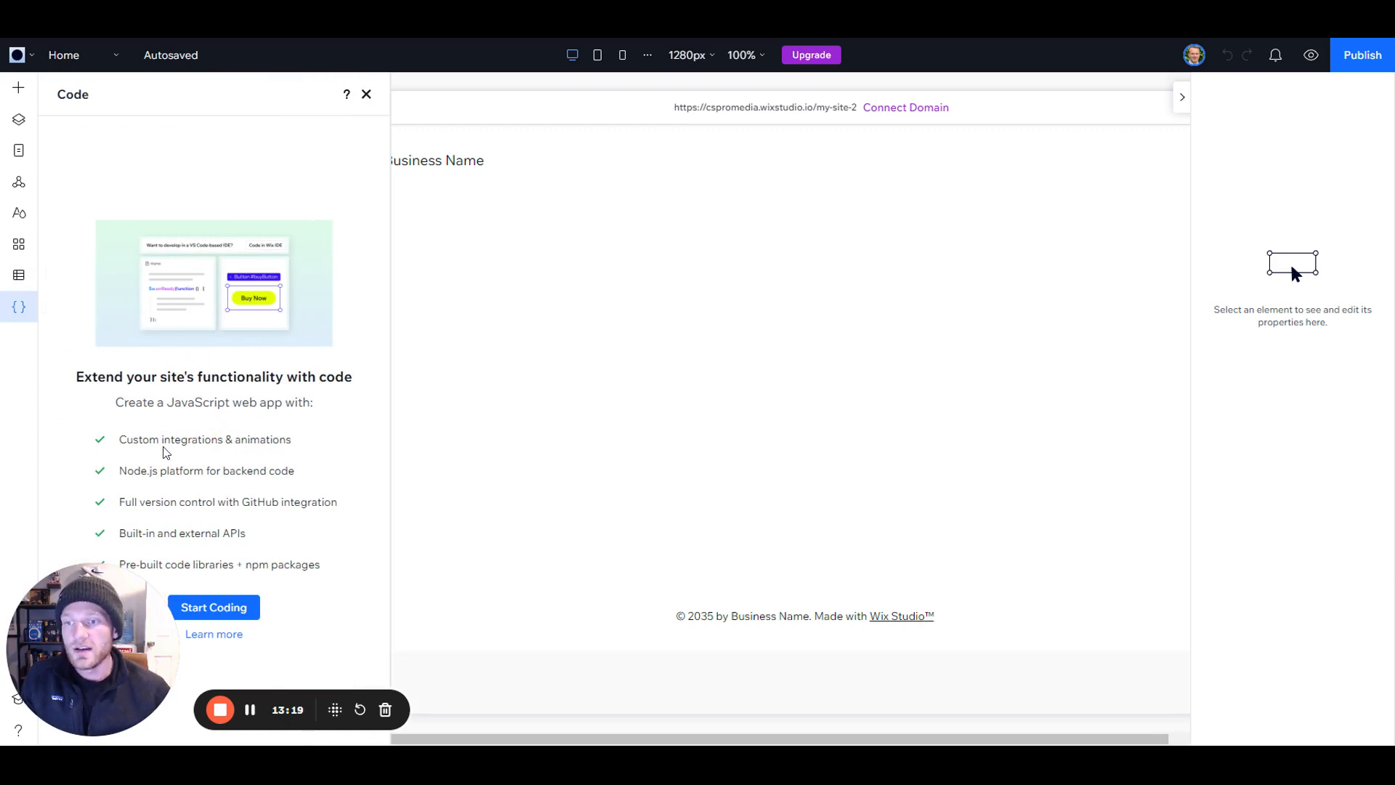
{"action": "left_click_drag", "start_coordinate": [249, 729], "coordinate": [648, 697]}
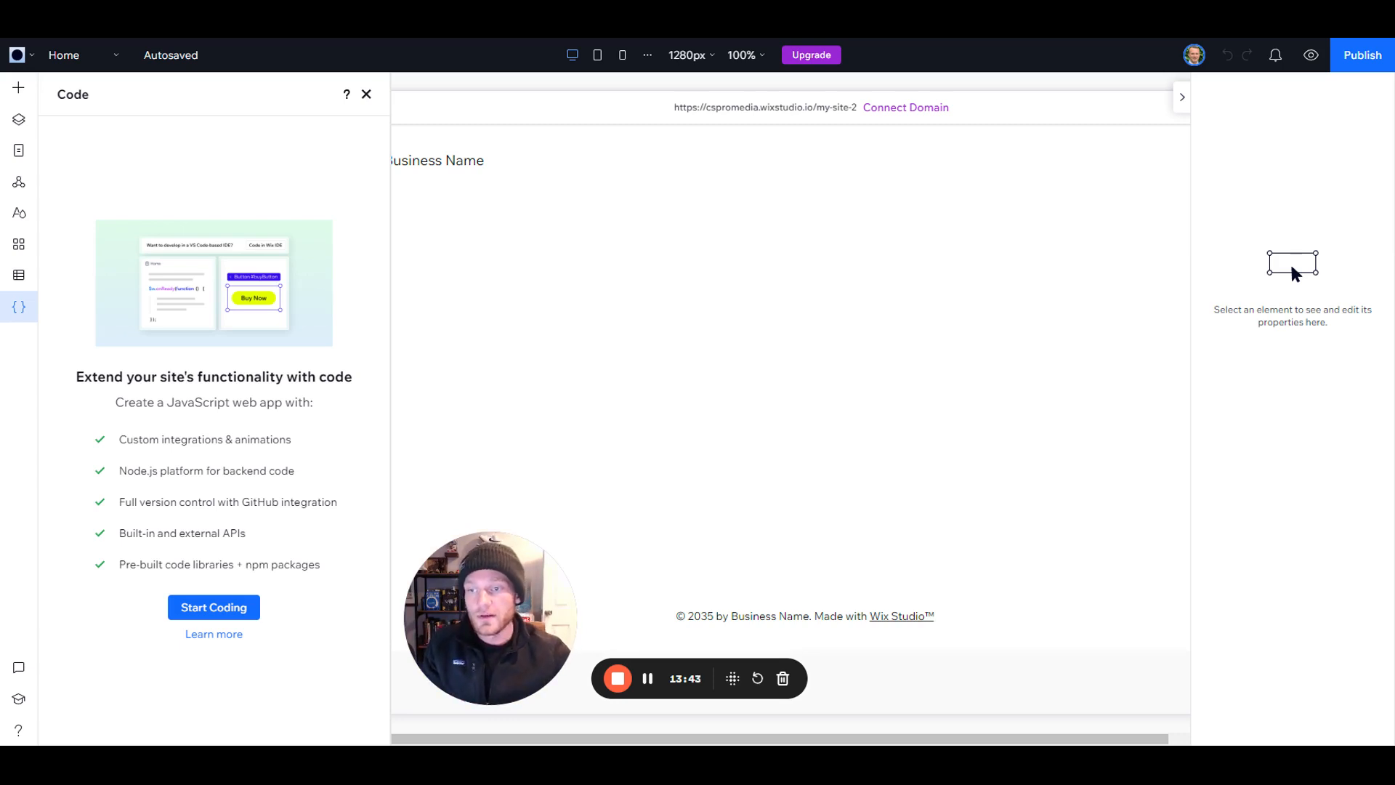
{"action": "left_click", "coordinate": [19, 667]}
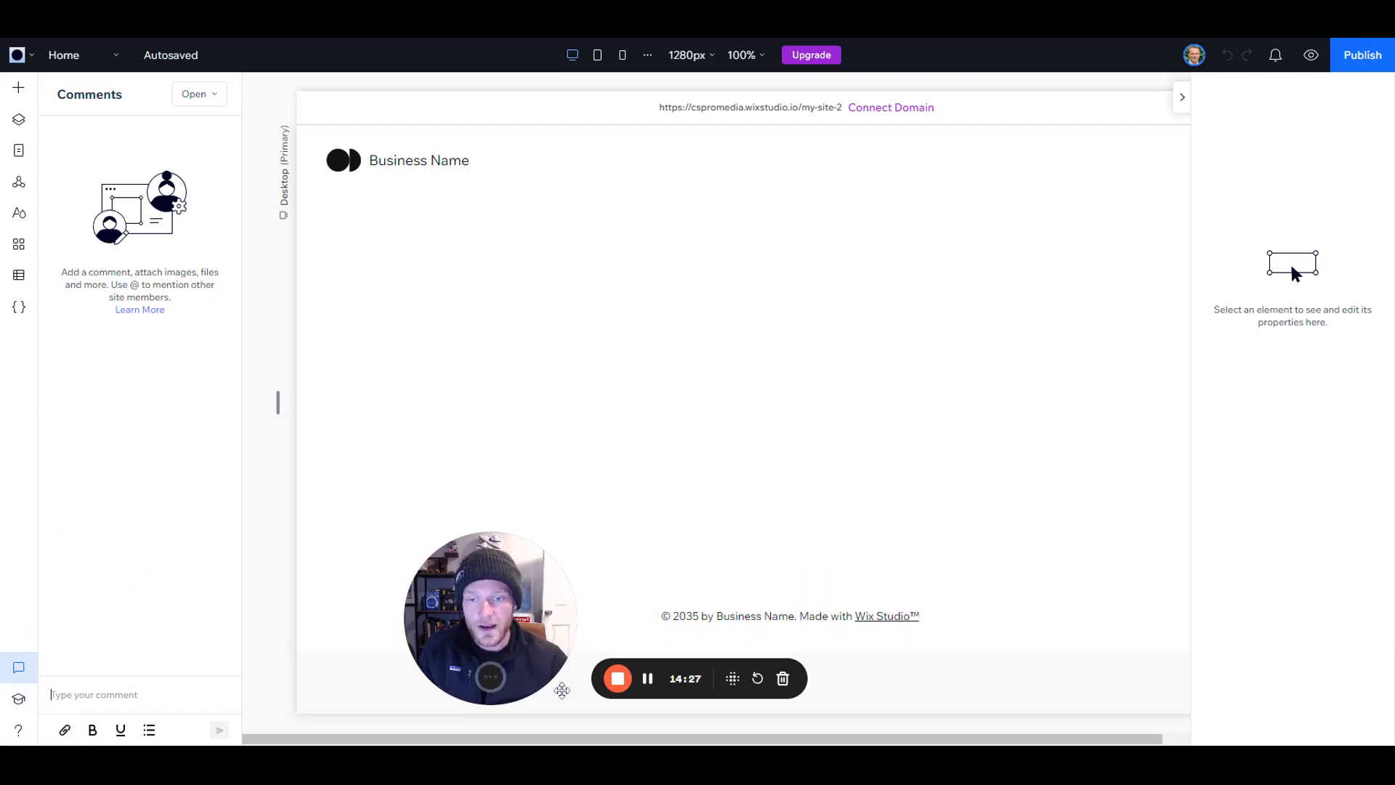
{"action": "left_click_drag", "start_coordinate": [590, 691], "coordinate": [194, 717]}
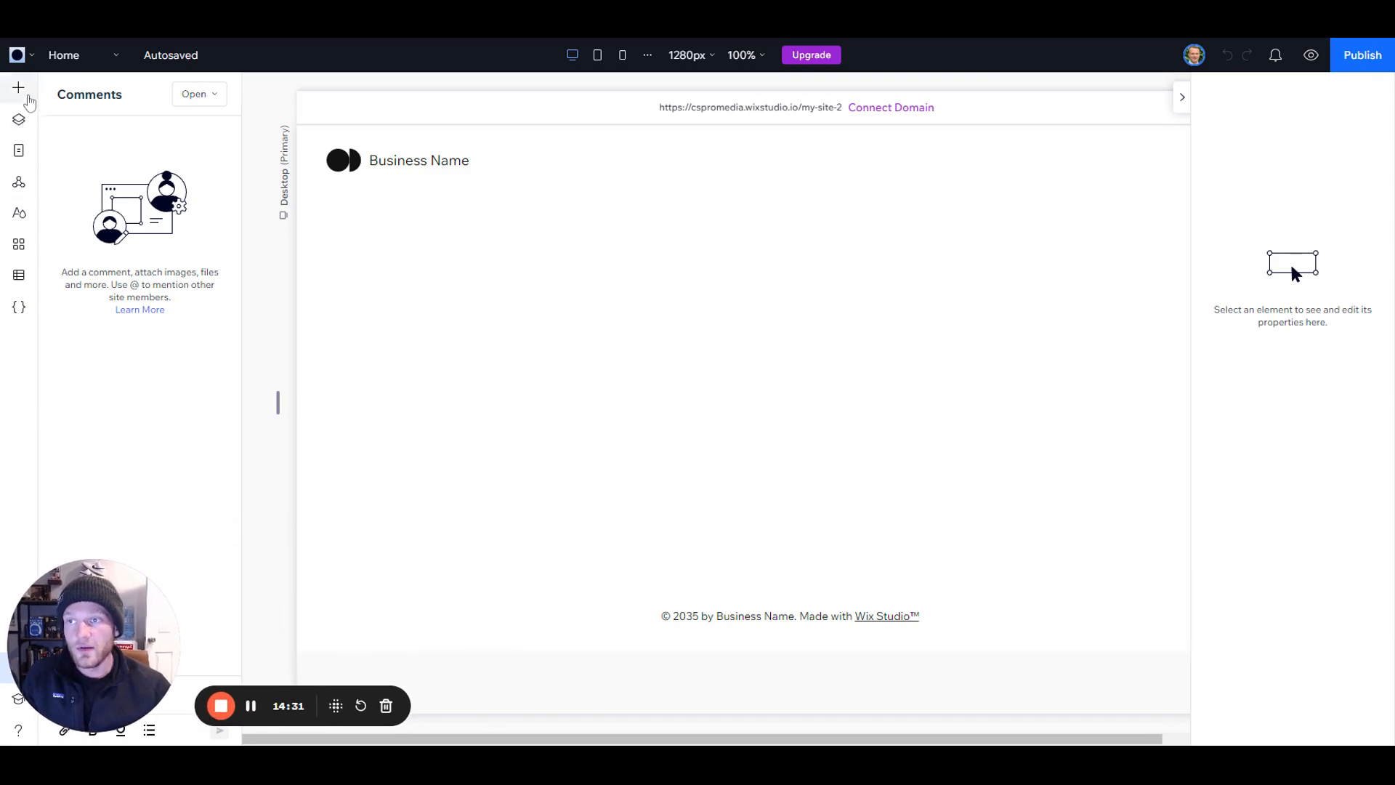
- View the Home page's layers and reopen the add-elements library, closing it to clear the canvas
{"action": "left_click", "coordinate": [20, 121]}
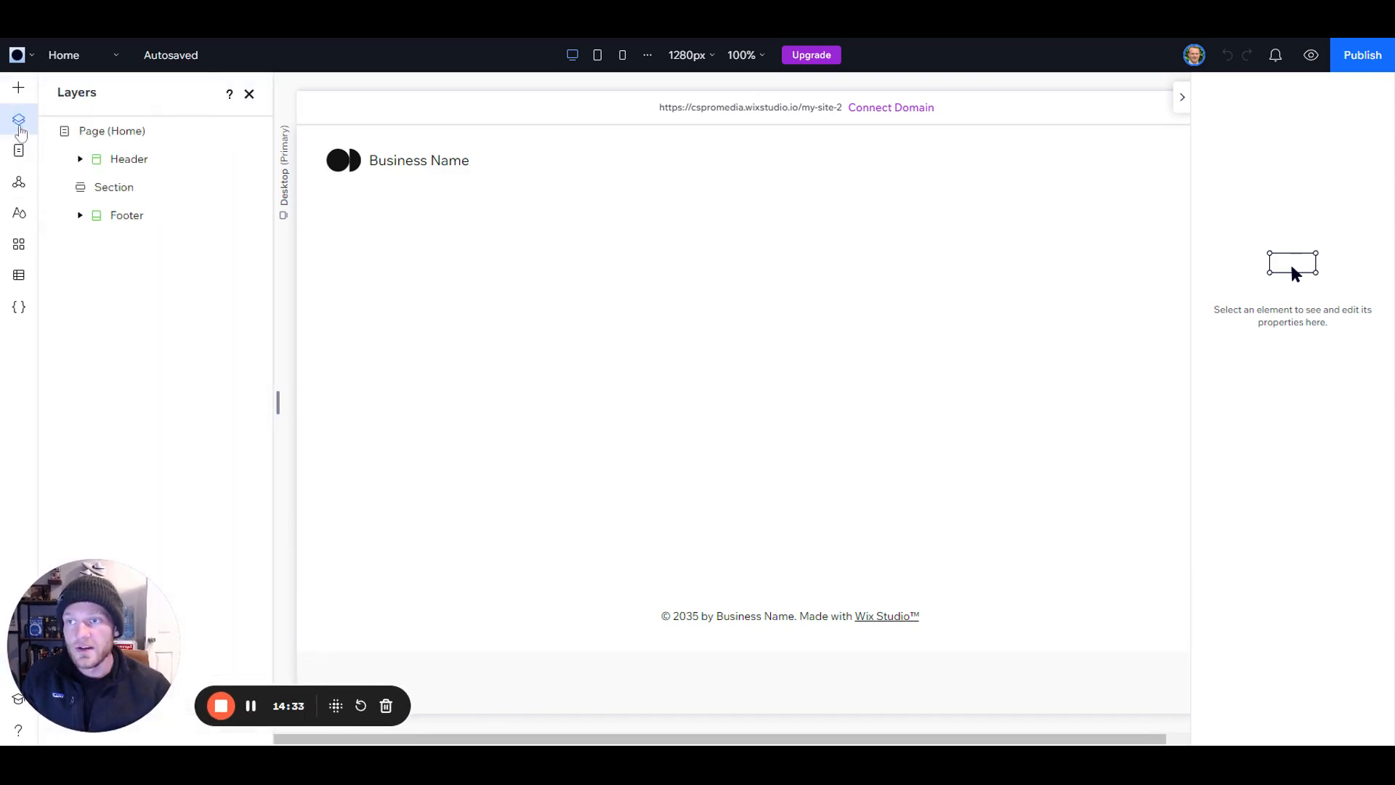
{"action": "left_click", "coordinate": [26, 101]}
{"action": "left_click", "coordinate": [412, 94]}
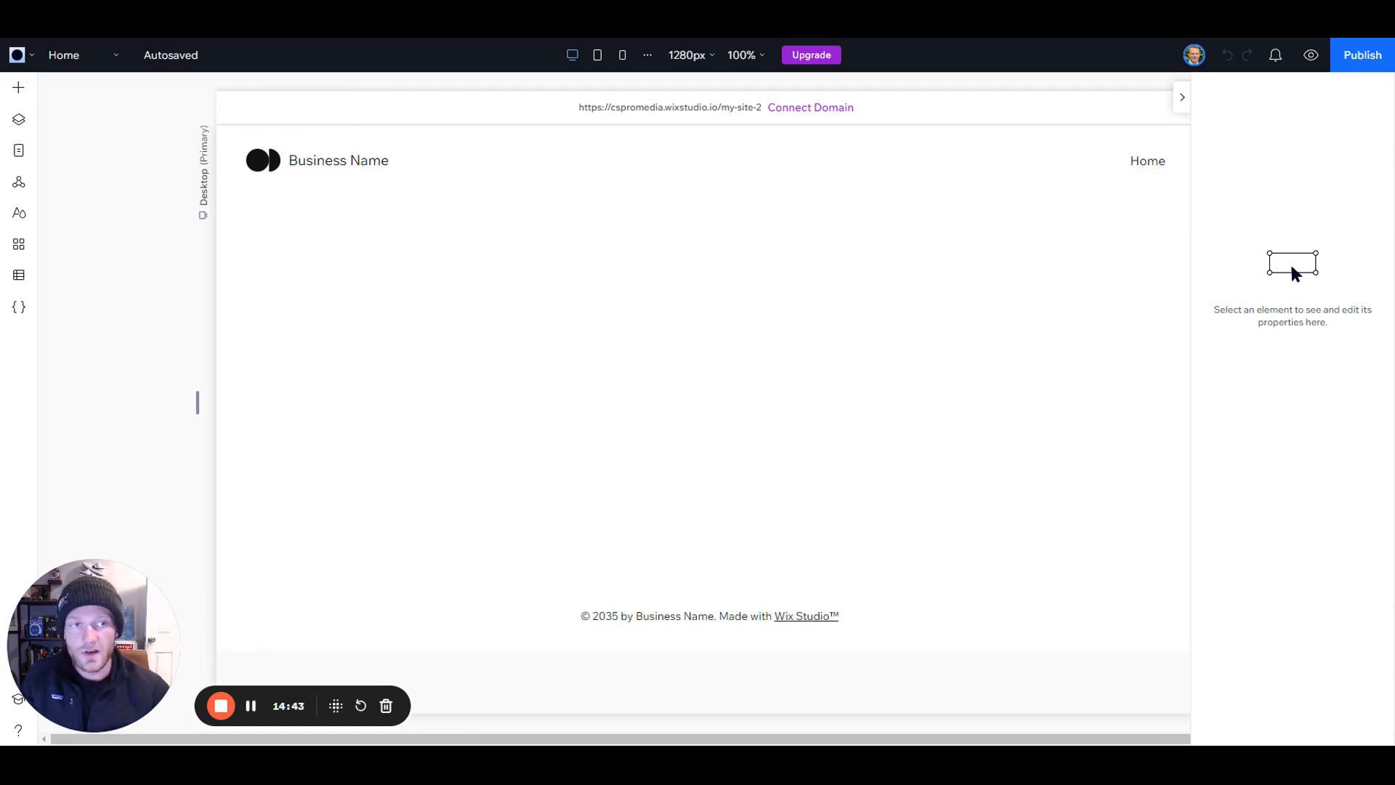
- Select the blank section on the Home page and view its available layout presets
{"action": "left_click", "coordinate": [722, 449]}
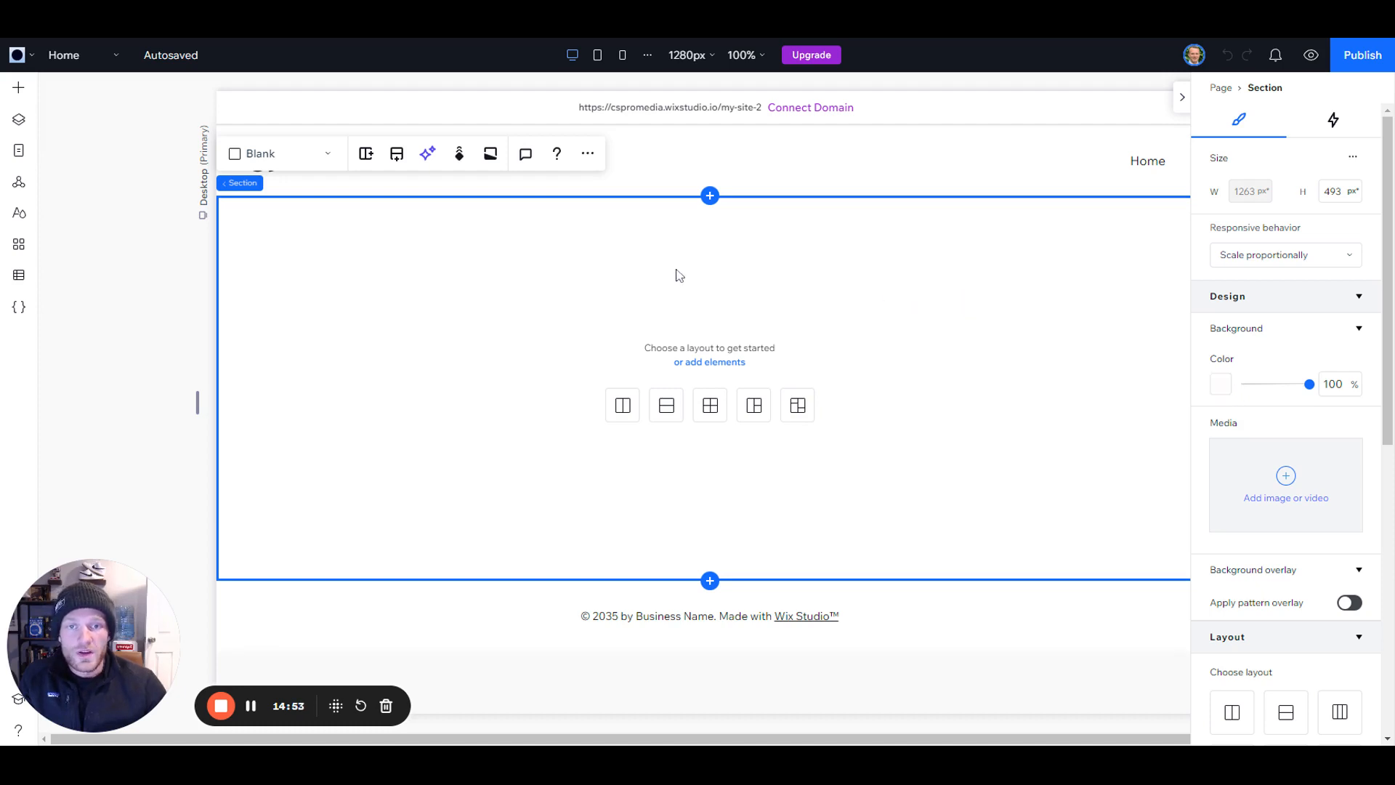
{"action": "mouse_move", "coordinate": [253, 190]}
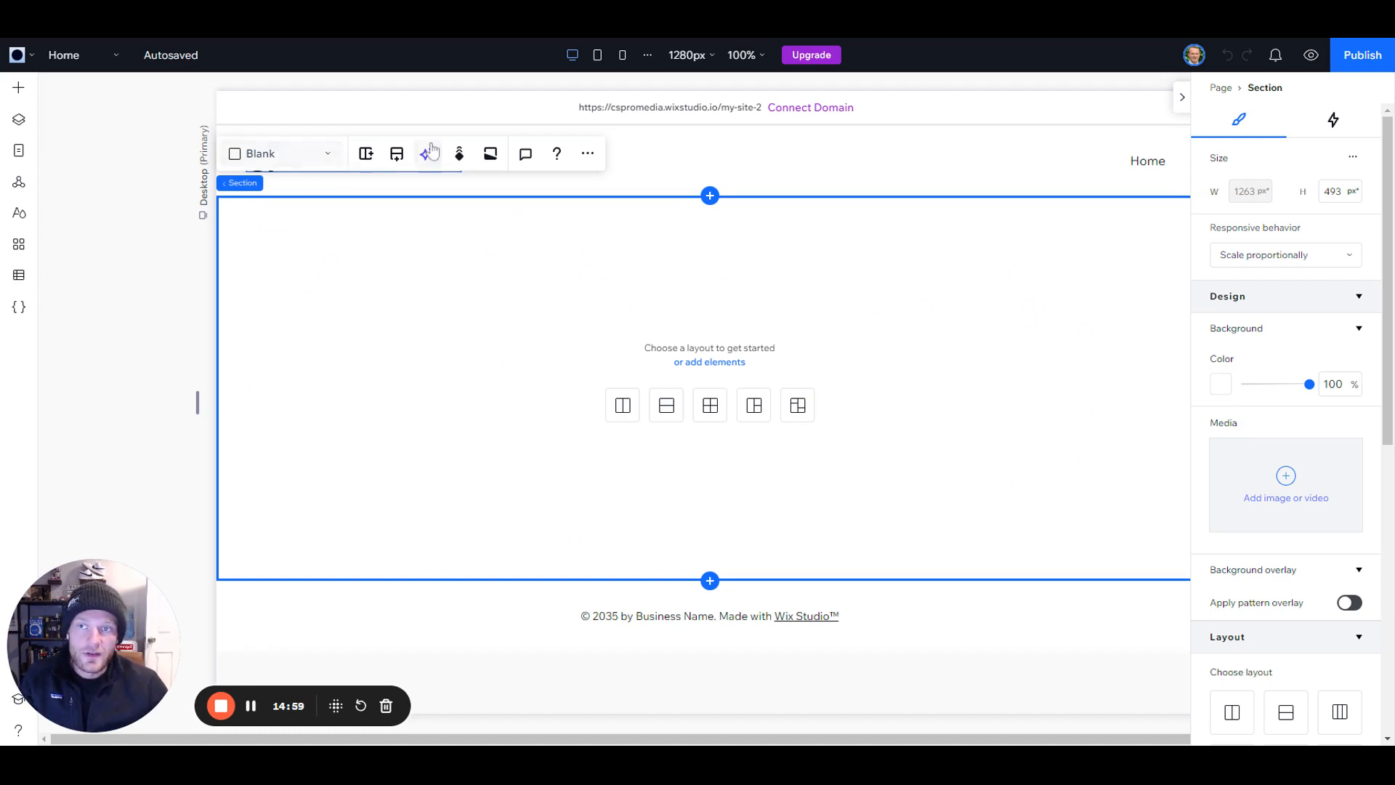
{"action": "left_click", "coordinate": [320, 156]}
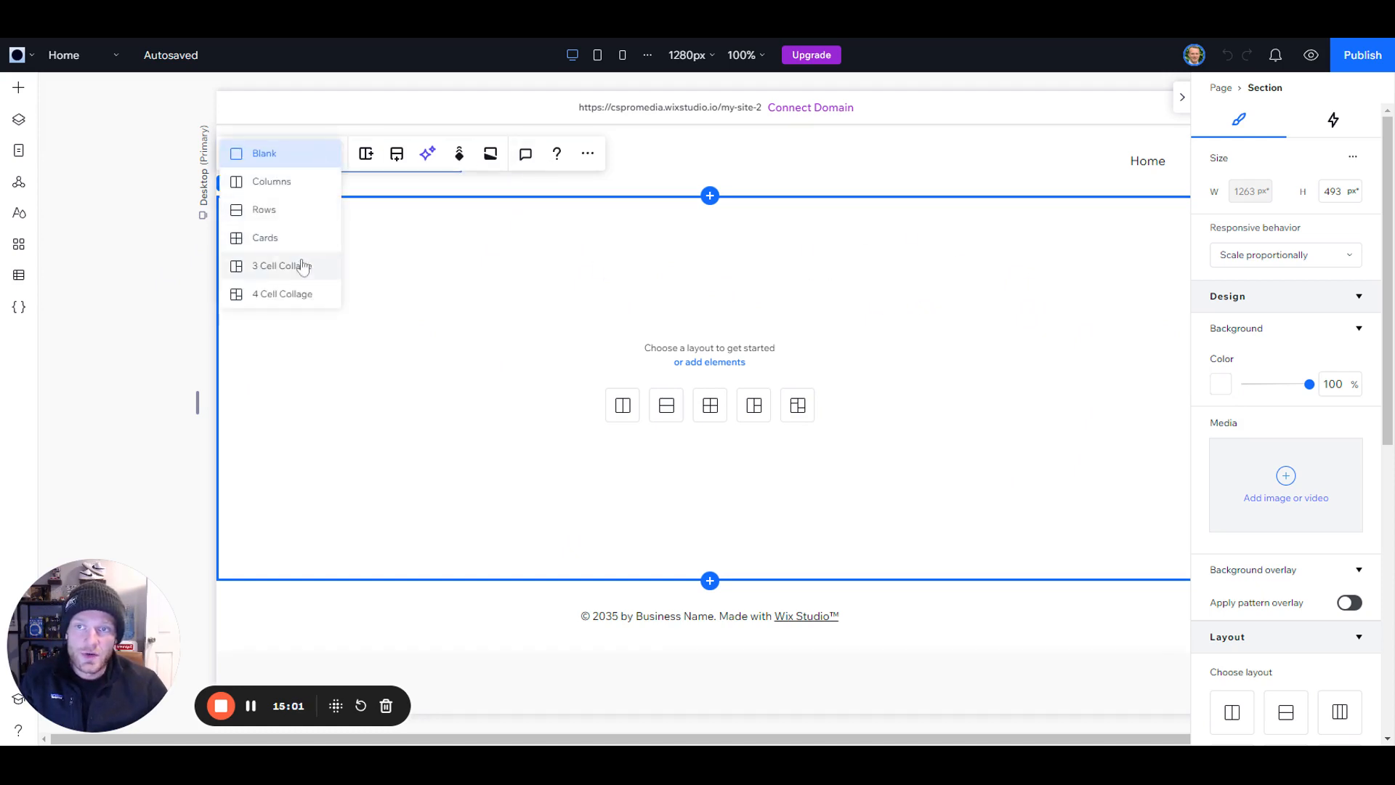
{"action": "left_click", "coordinate": [397, 161]}
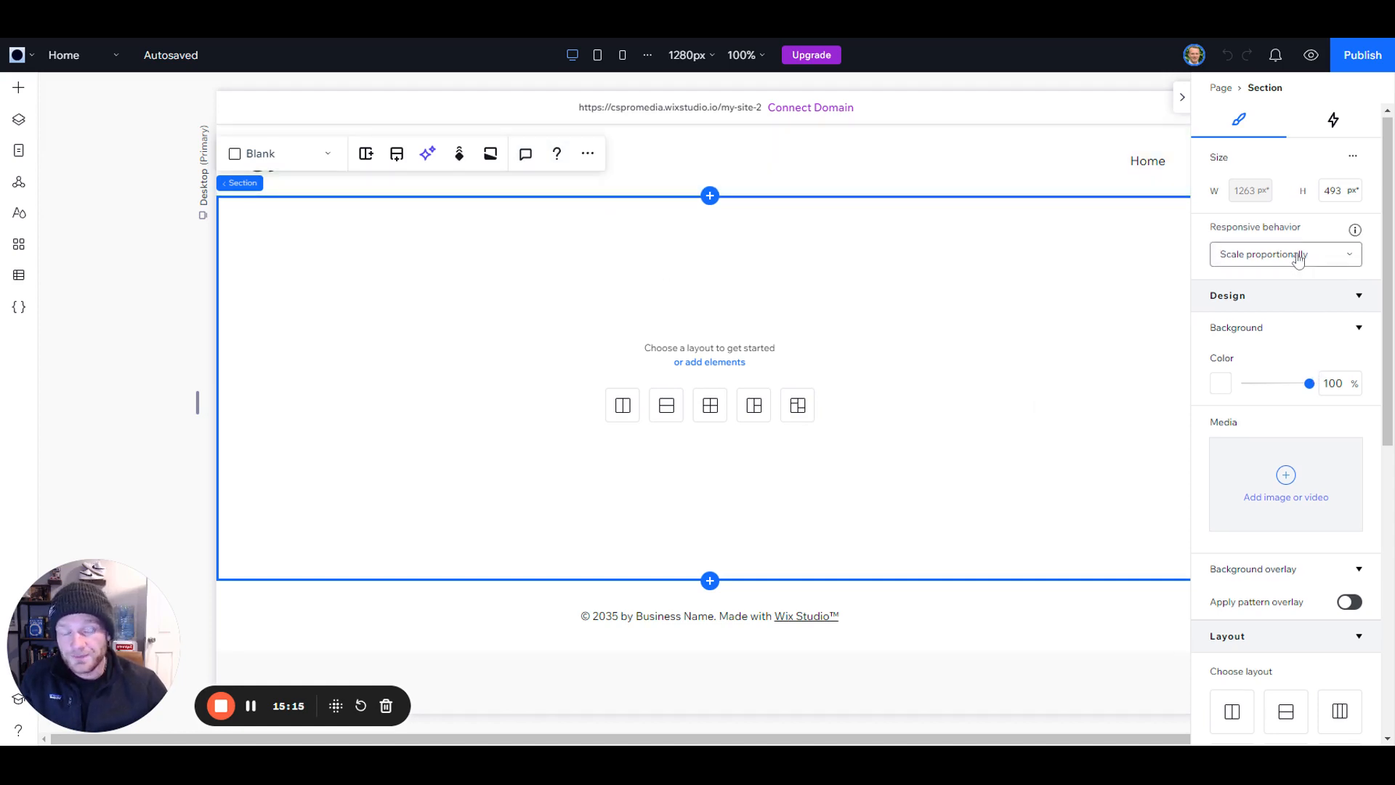
- Examine the section's height setting and responsive behavior options, keeping Scale proportionally
{"action": "scroll", "coordinate": [1288, 245], "scroll_direction": "down", "scroll_amount": 4}
{"action": "scroll", "coordinate": [1289, 247], "scroll_direction": "down", "scroll_amount": 4}
{"action": "scroll", "coordinate": [1300, 312], "scroll_direction": "up", "scroll_amount": 8}
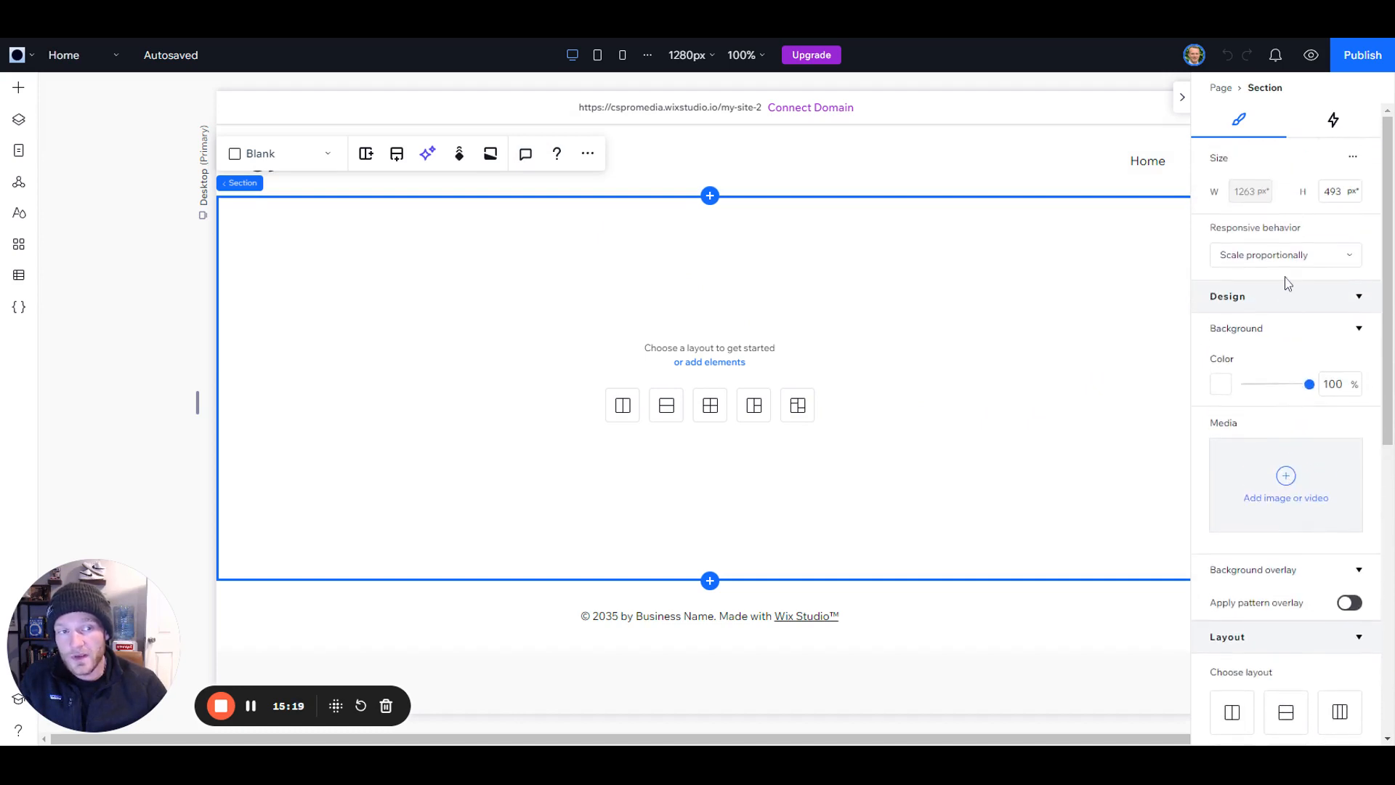
{"action": "left_click", "coordinate": [1333, 191]}
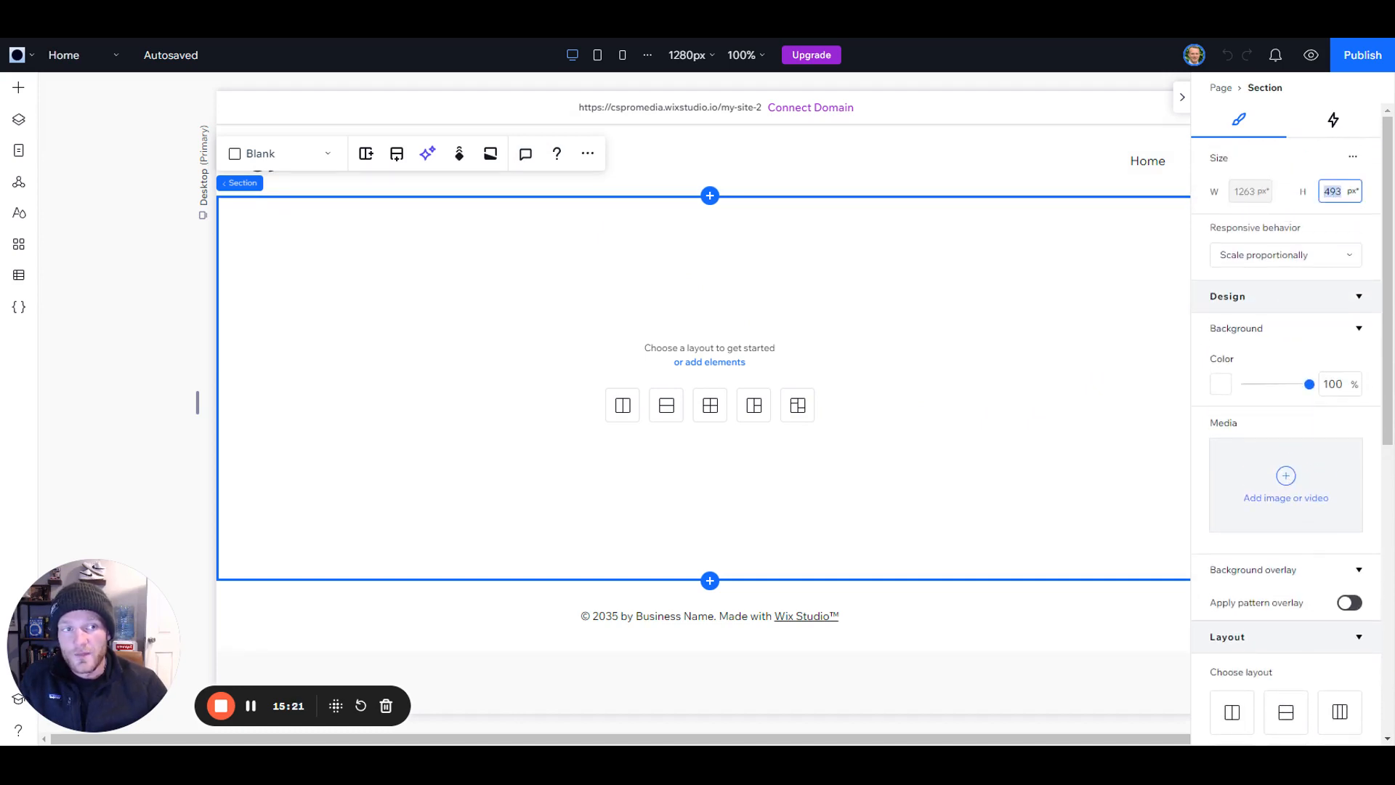
{"action": "left_click", "coordinate": [1275, 260]}
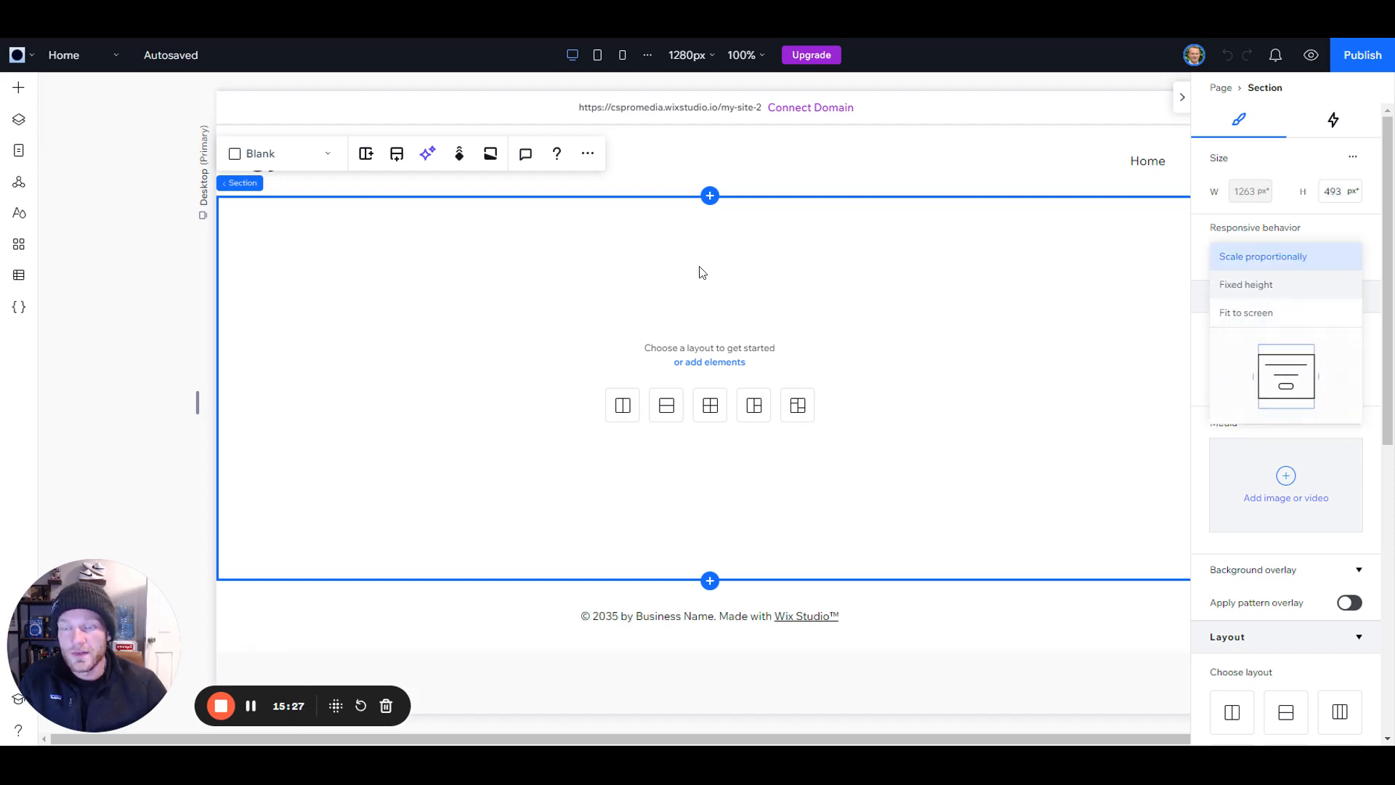
{"action": "left_click", "coordinate": [1292, 228]}
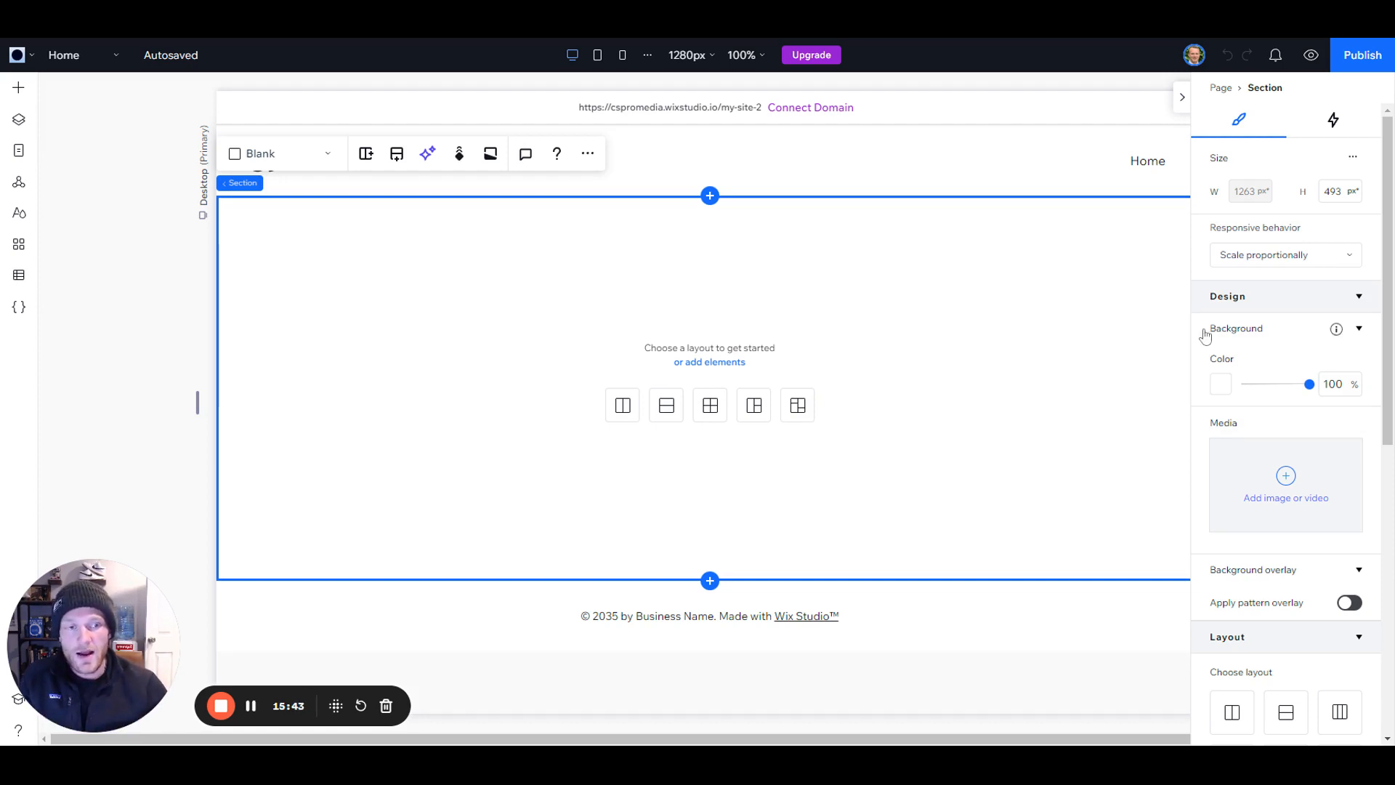
- Examine the section's background color opacity, media, overlay and grid layout settings, keeping the opacity at 100%
{"action": "scroll", "coordinate": [1282, 411], "scroll_direction": "down", "scroll_amount": 1}
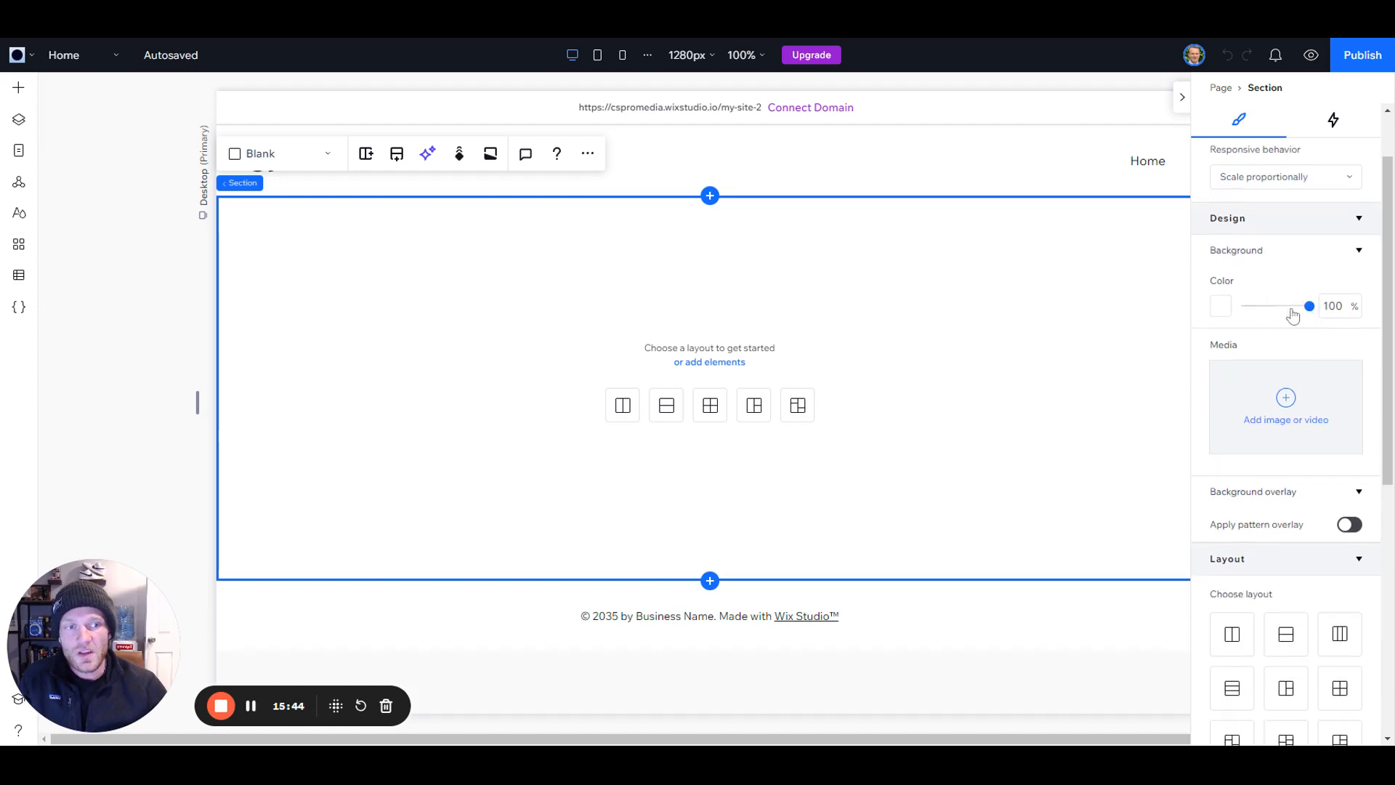
{"action": "mouse_move", "coordinate": [1293, 311]}
{"action": "left_mouse_down"}
{"action": "mouse_move", "coordinate": [1268, 312]}
{"action": "mouse_move", "coordinate": [1313, 317]}
{"action": "left_mouse_up"}
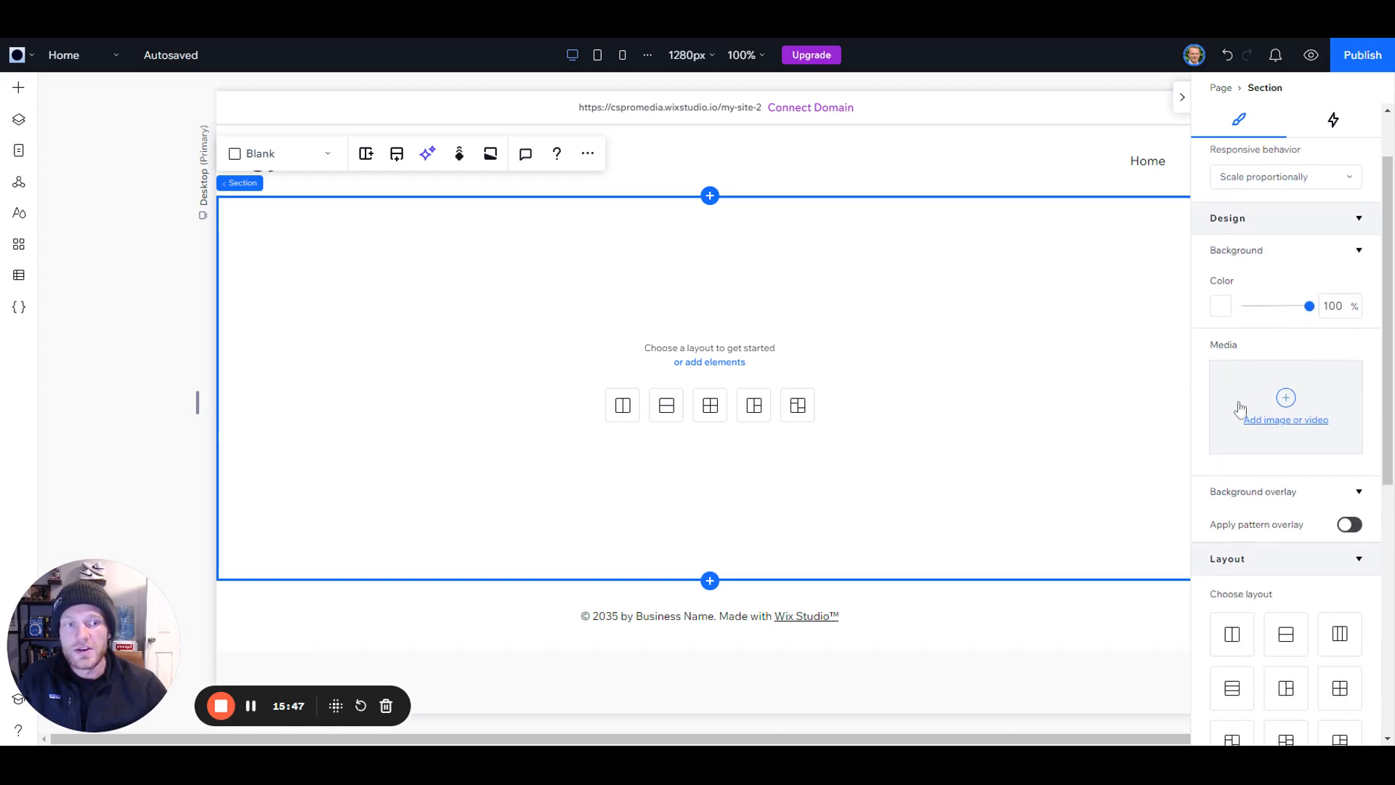
{"action": "scroll", "coordinate": [1319, 411], "scroll_direction": "down", "scroll_amount": 1}
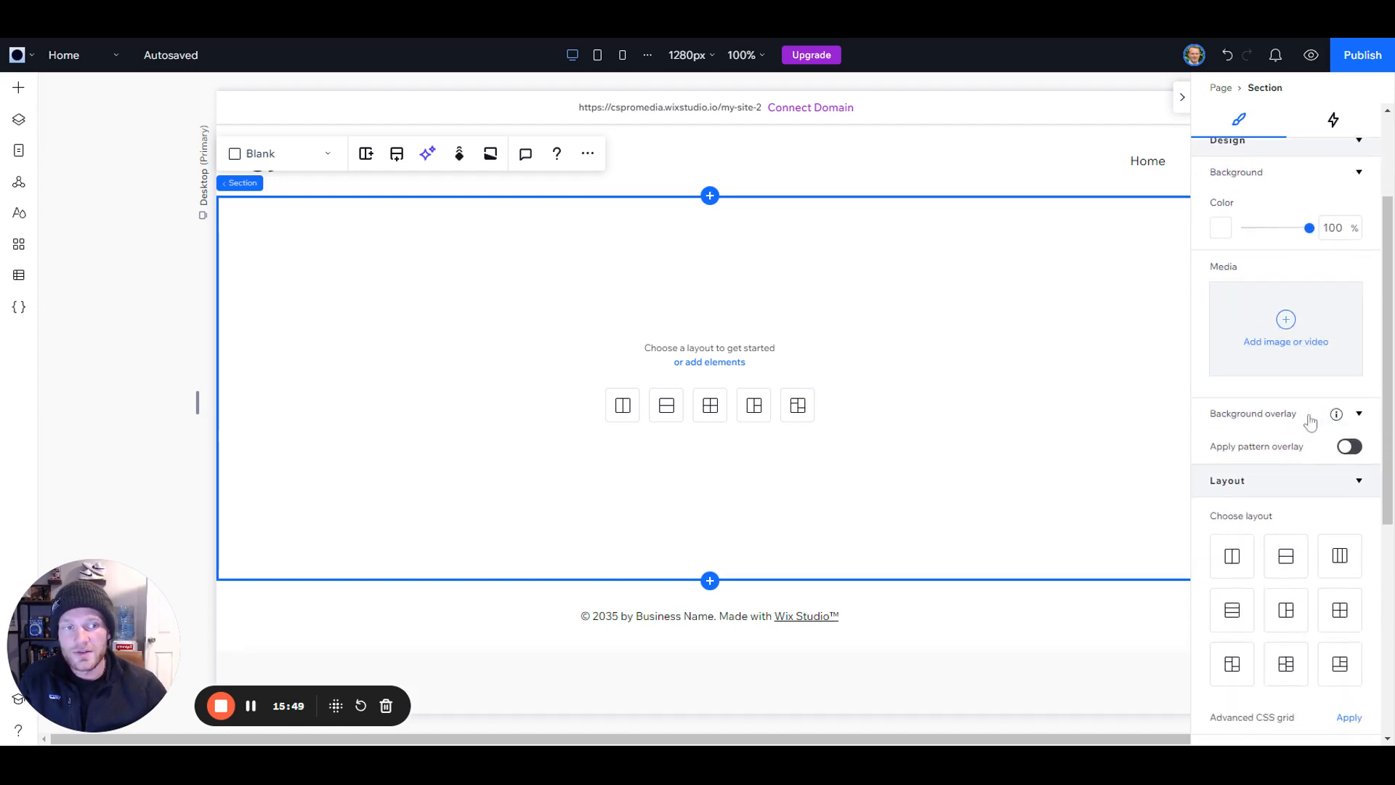
{"action": "left_click", "coordinate": [1311, 414]}
{"action": "scroll", "coordinate": [1310, 417], "scroll_direction": "down", "scroll_amount": 1}
{"action": "scroll", "coordinate": [1311, 421], "scroll_direction": "down", "scroll_amount": 1}
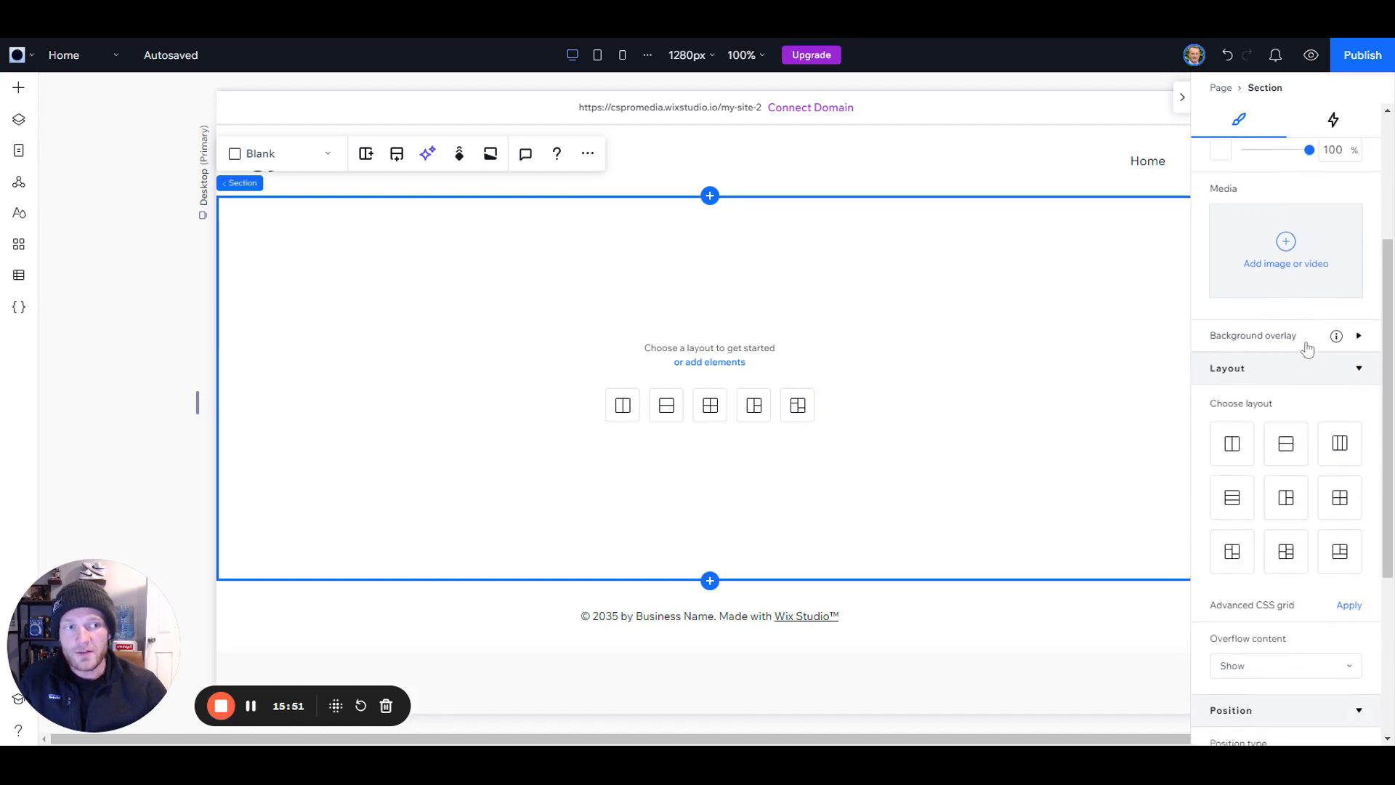
{"action": "left_click", "coordinate": [1307, 344]}
{"action": "scroll", "coordinate": [1310, 441], "scroll_direction": "down", "scroll_amount": 1}
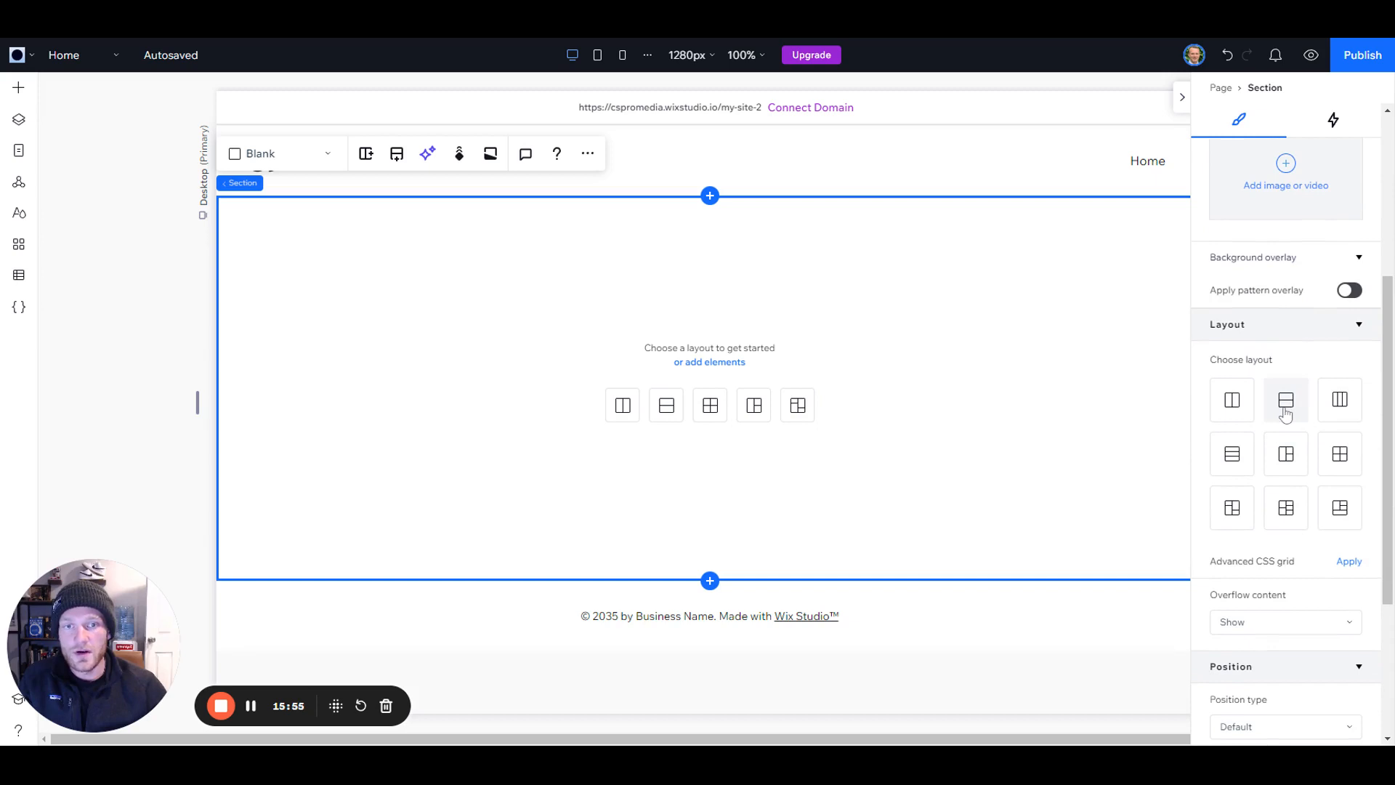
- Examine the section's overflow content and position type options, keeping Show and Default
{"action": "scroll", "coordinate": [1285, 421], "scroll_direction": "down", "scroll_amount": 3}
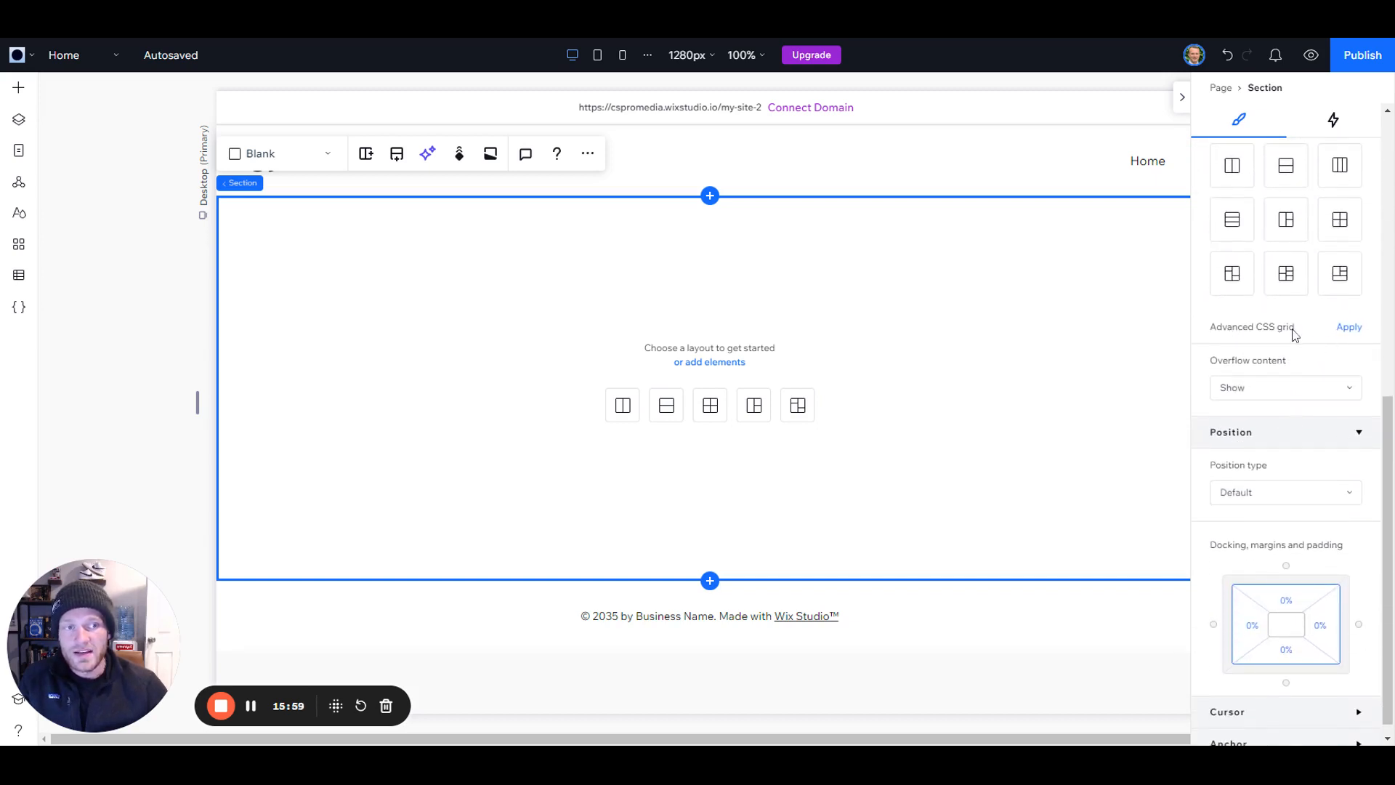
{"action": "left_click", "coordinate": [1276, 373]}
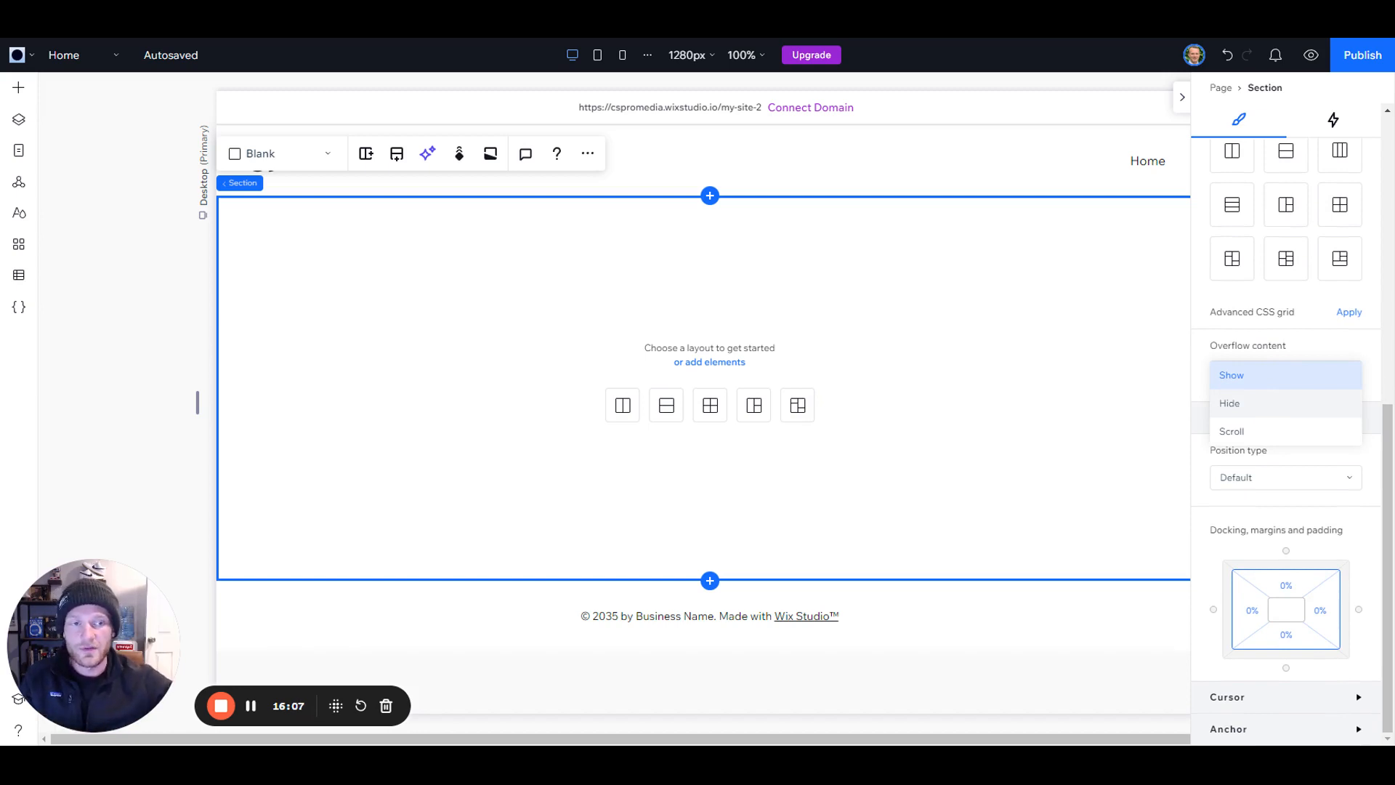
{"action": "left_click", "coordinate": [1207, 429]}
{"action": "left_click", "coordinate": [1290, 478]}
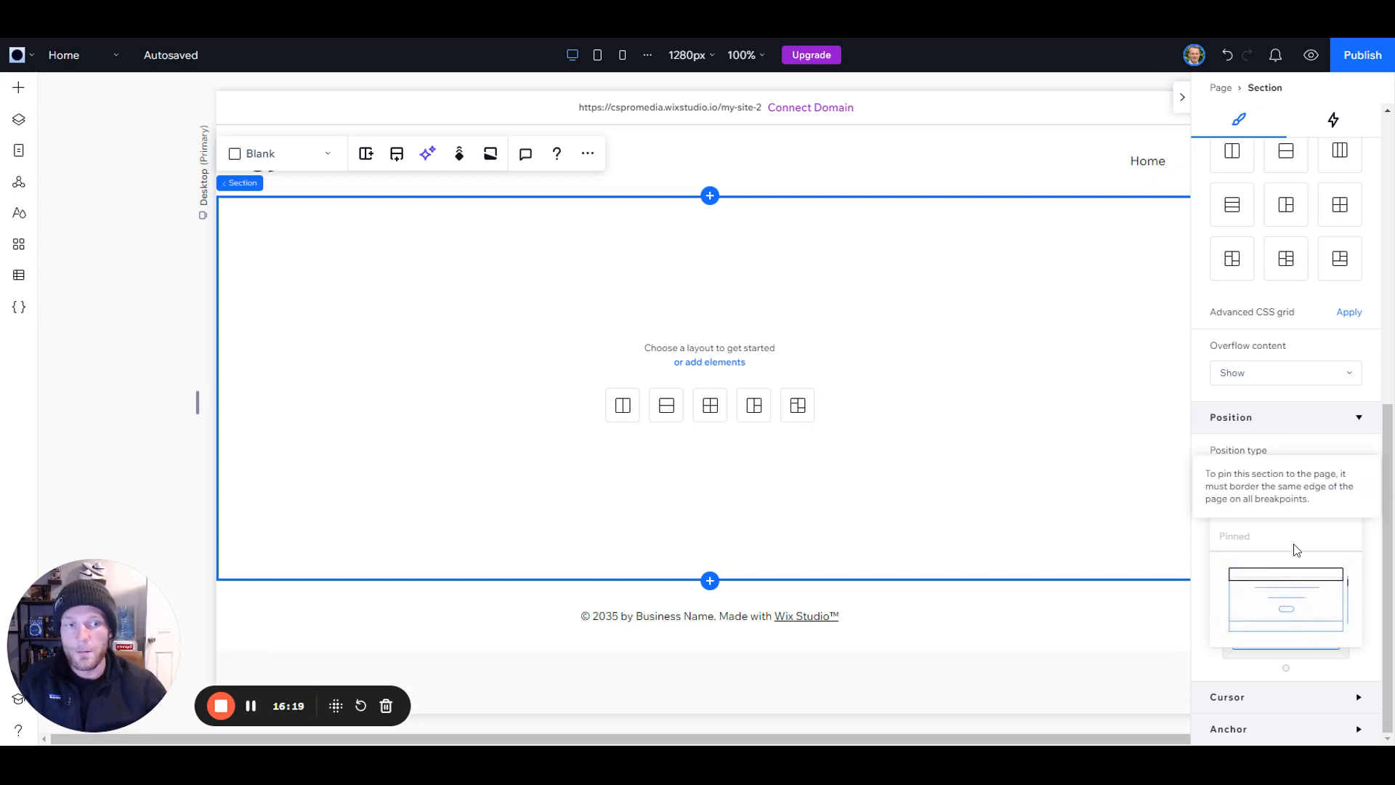
{"action": "left_click", "coordinate": [1303, 480]}
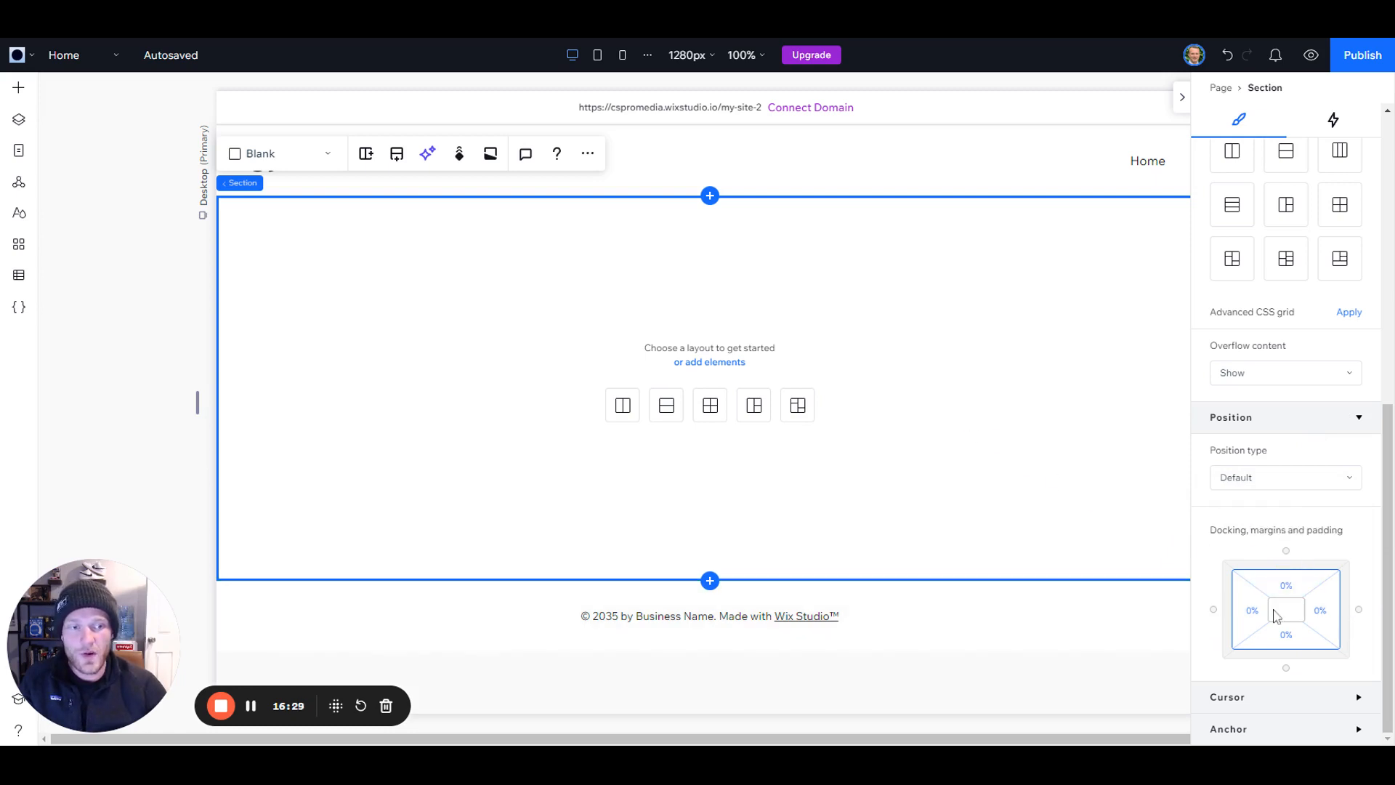
- Set the section's top padding to 3% and link the sides so all four share the same padding
{"action": "left_click", "coordinate": [1286, 585]}
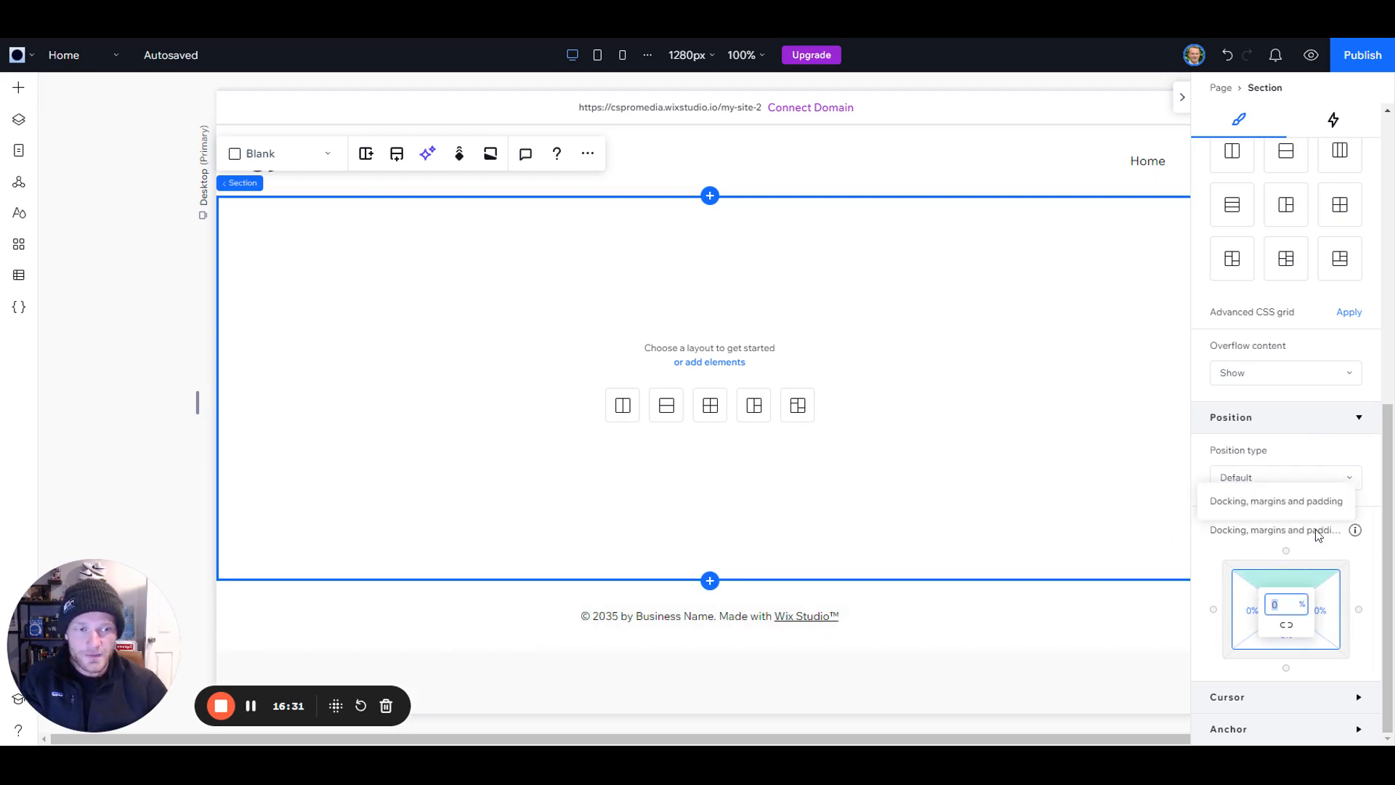
{"action": "type", "text": "3"}
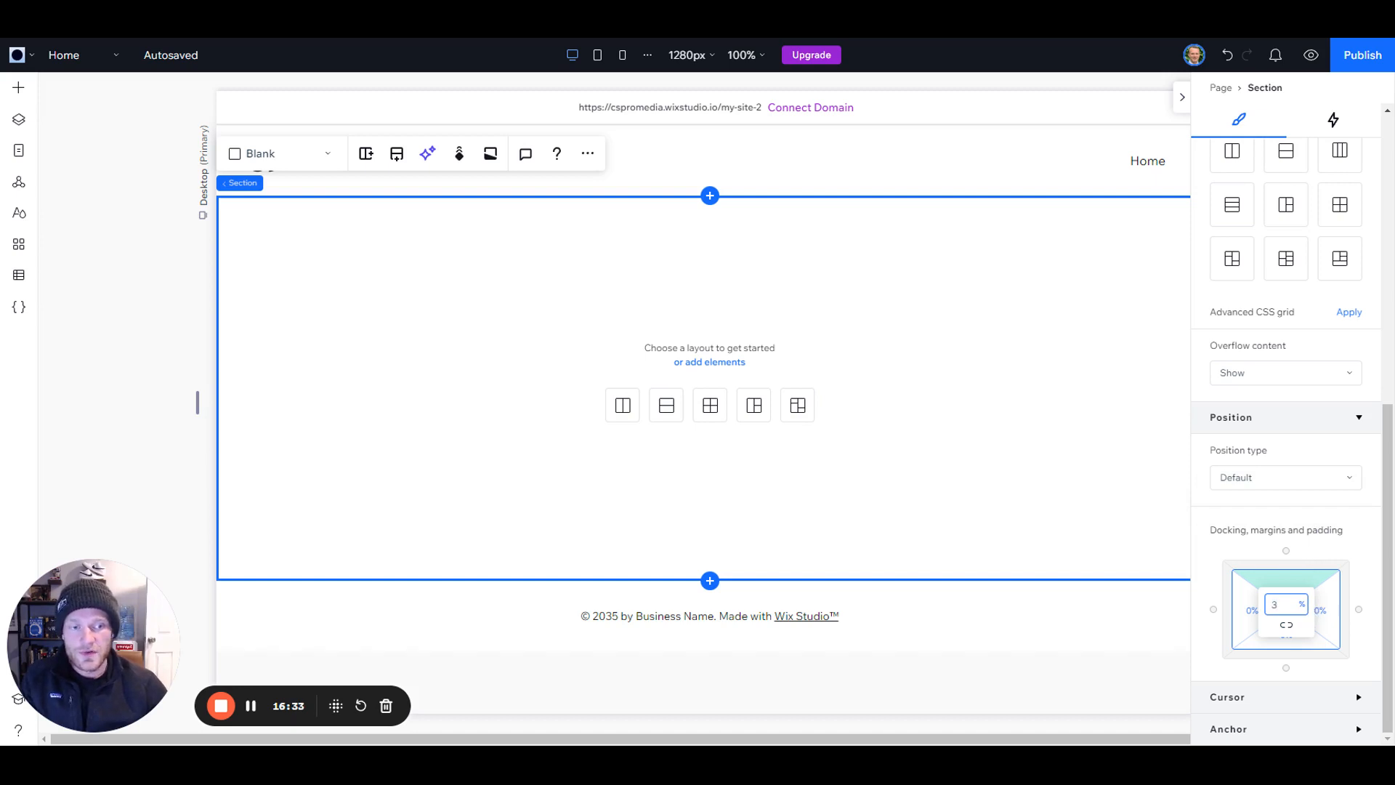
{"action": "key", "text": "Return"}
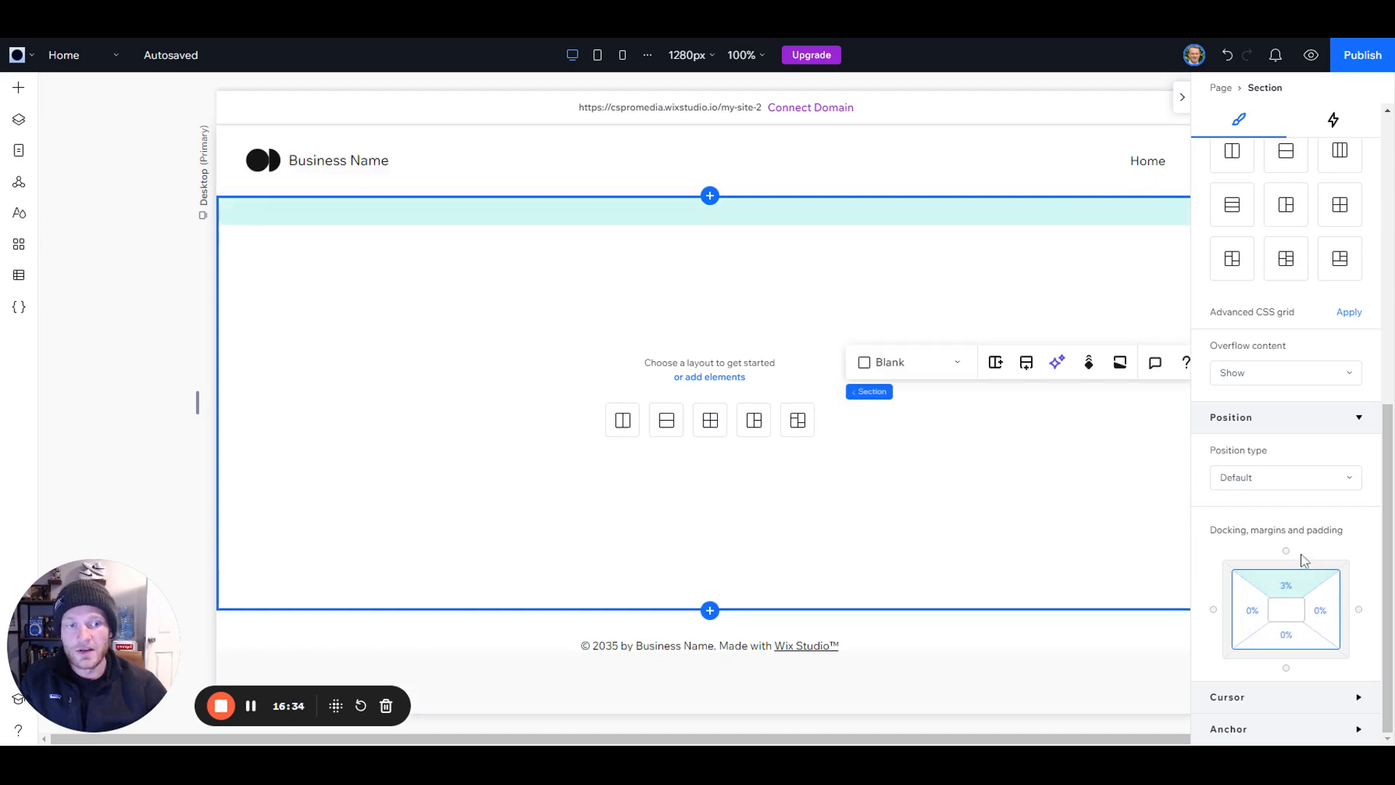
{"action": "left_click", "coordinate": [1294, 592]}
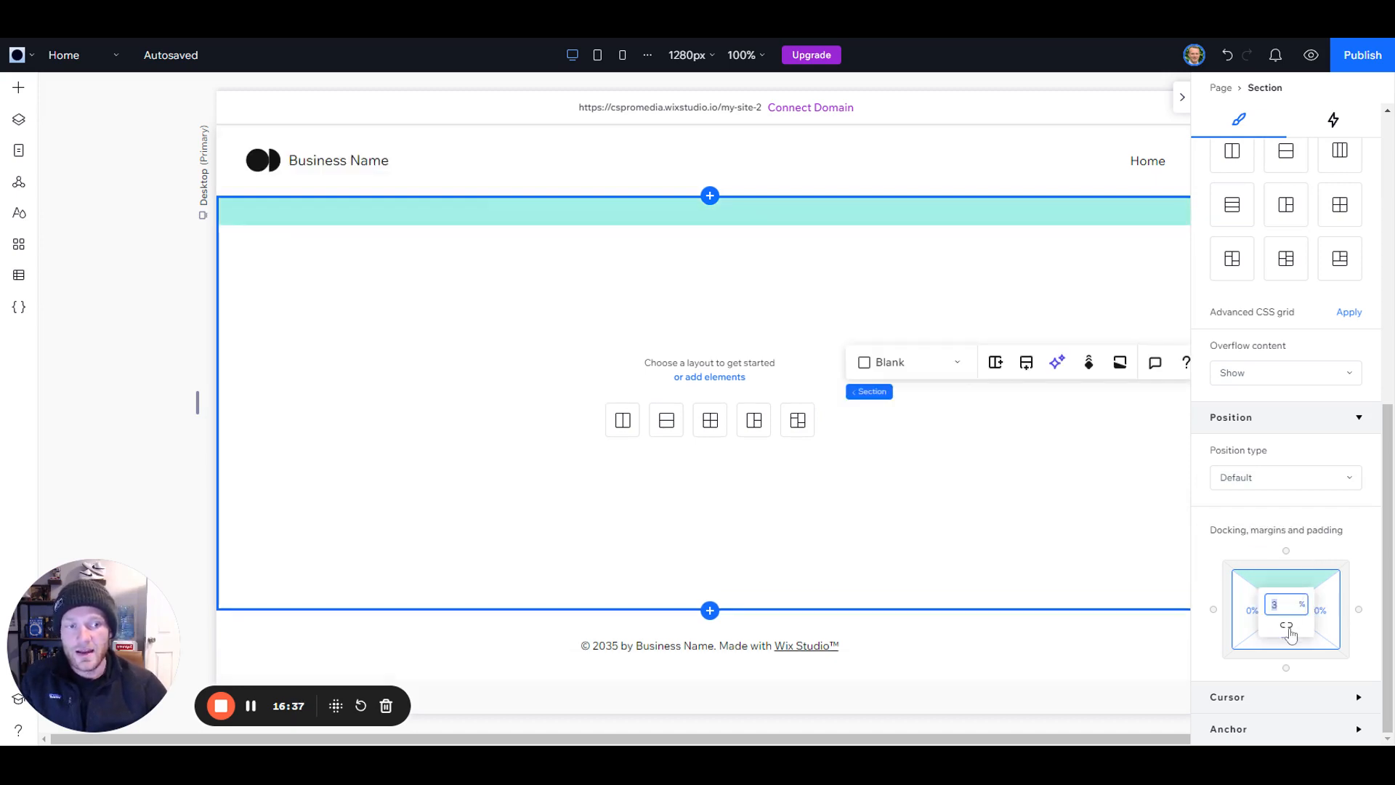
{"action": "left_click", "coordinate": [1288, 628]}
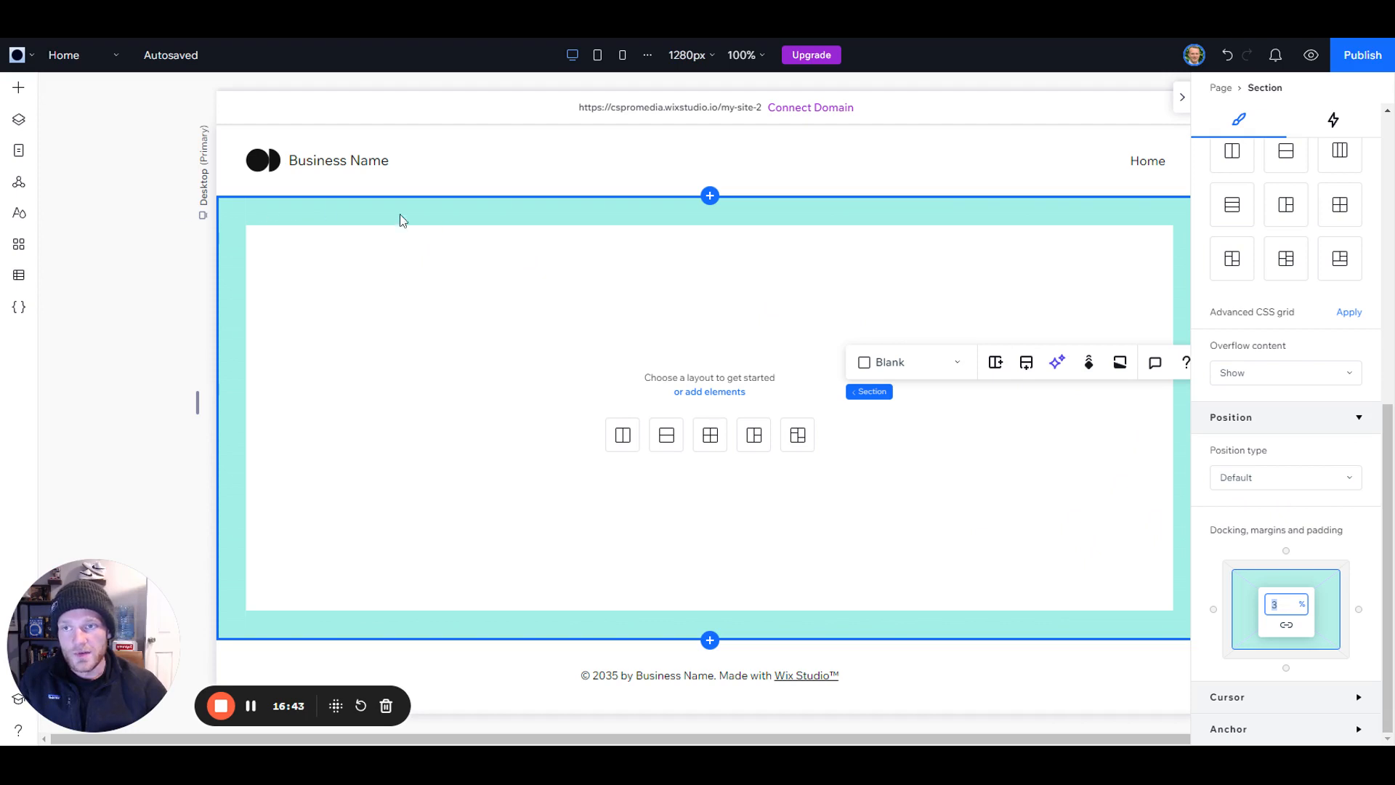
{"action": "left_click", "coordinate": [964, 236]}
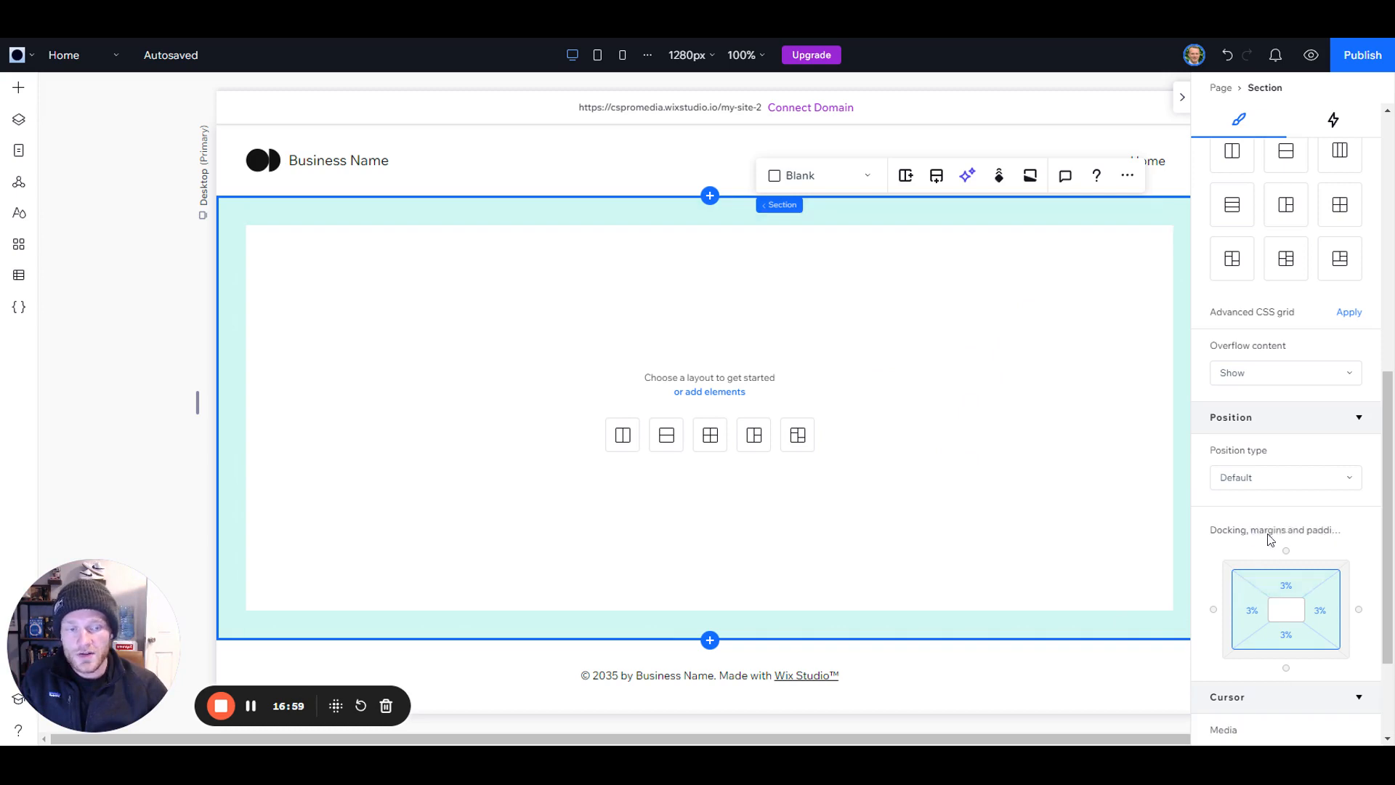
- Examine the section's custom cursor and anchor settings and collapse the expanded property groups
{"action": "left_click", "coordinate": [1287, 694]}
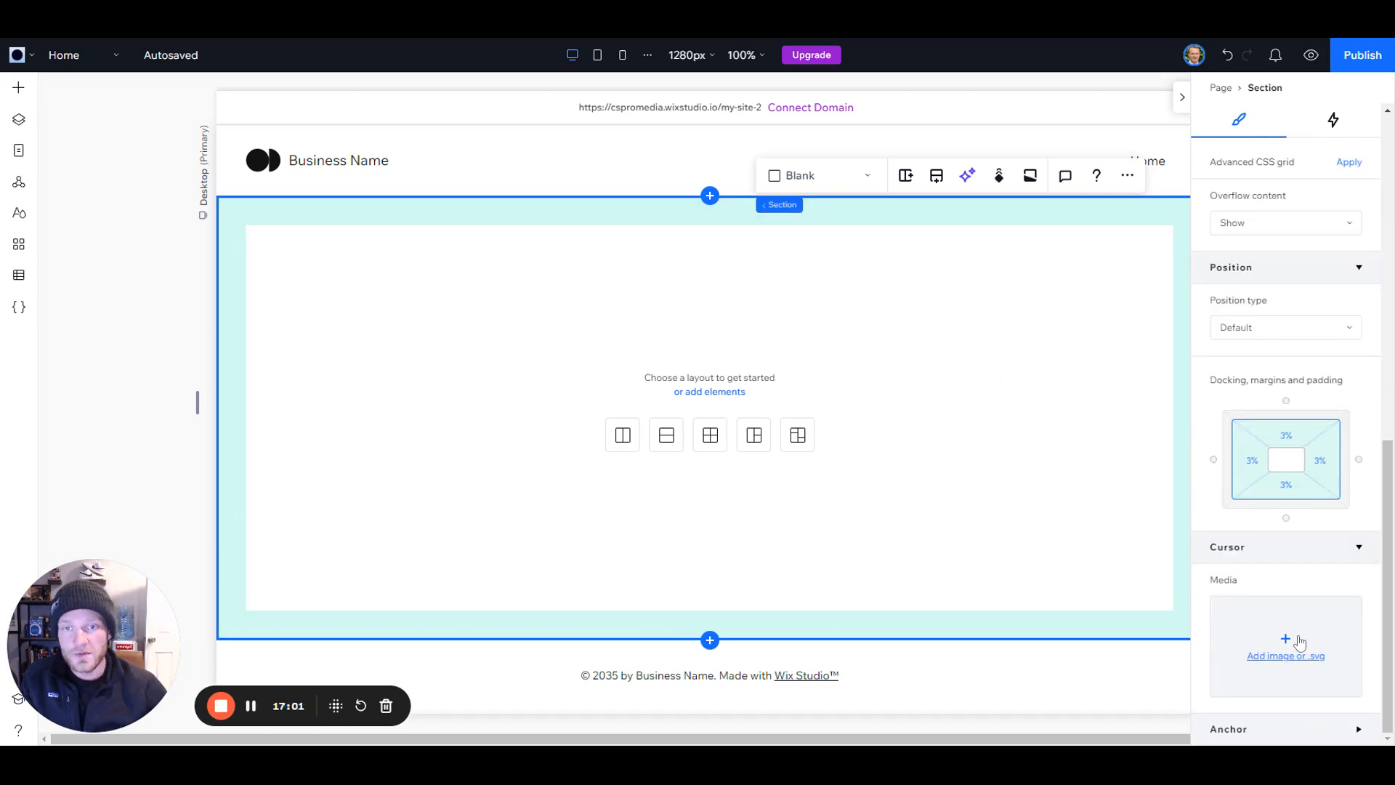
{"action": "left_click", "coordinate": [1273, 715]}
{"action": "left_click", "coordinate": [1297, 687]}
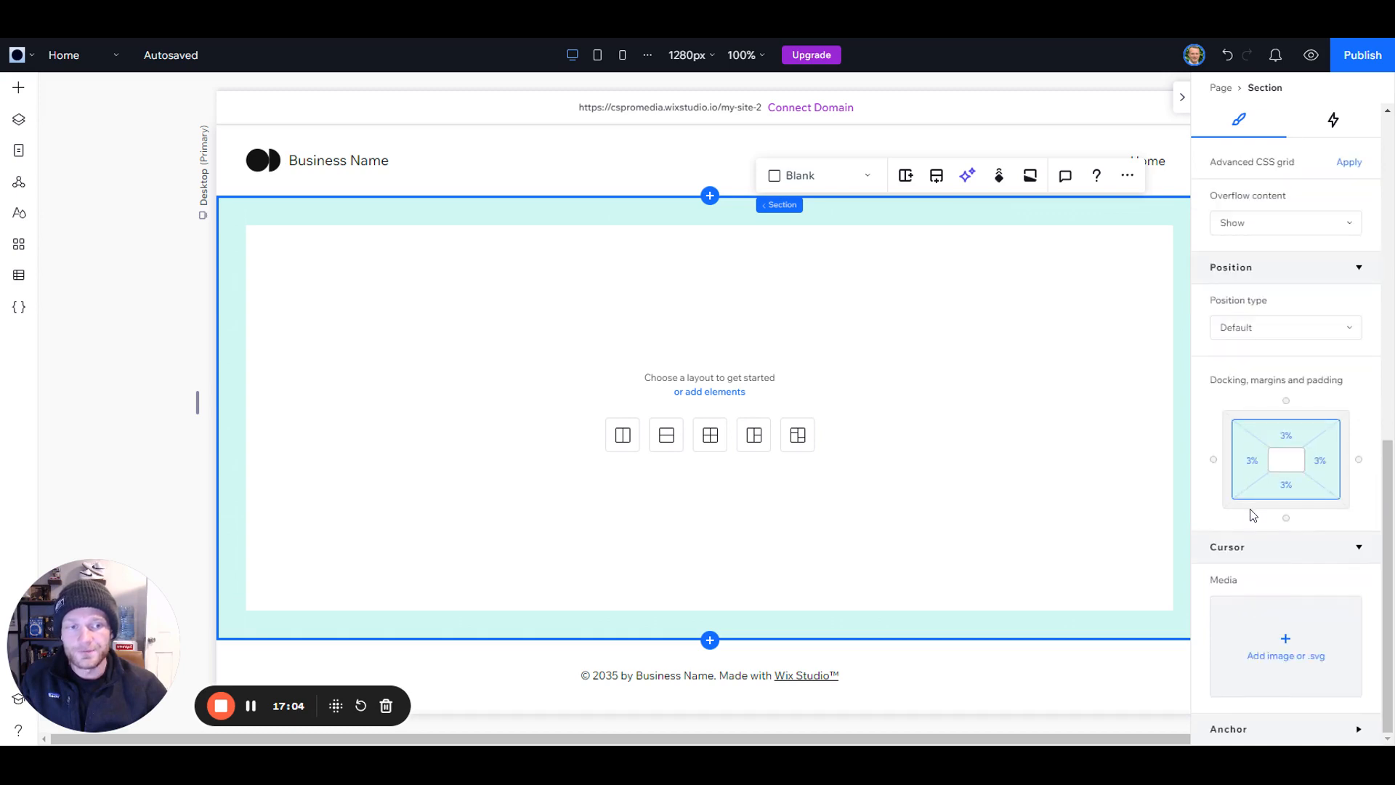
{"action": "left_click", "coordinate": [1246, 548]}
{"action": "scroll", "coordinate": [1283, 415], "scroll_direction": "up", "scroll_amount": 3}
{"action": "left_click", "coordinate": [1262, 326]}
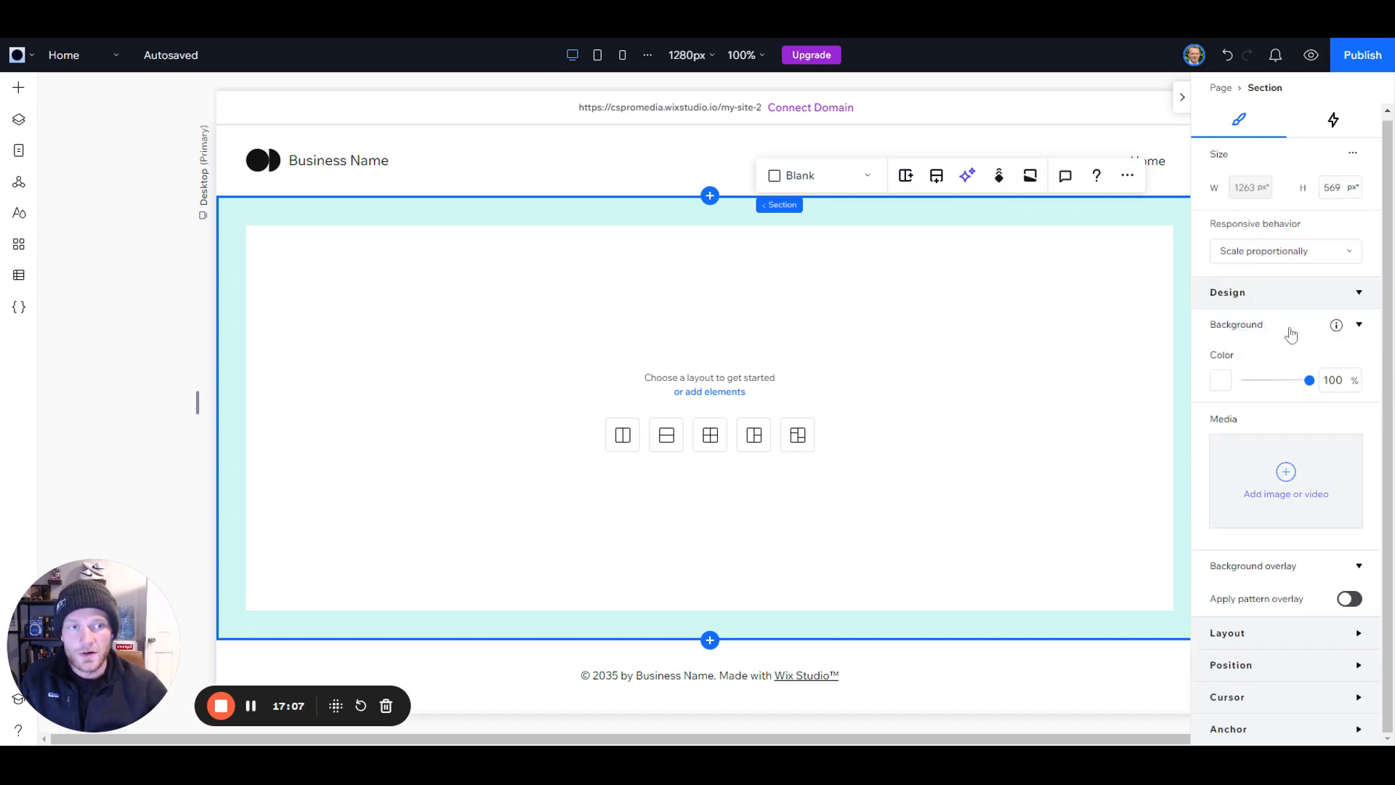
{"action": "left_click", "coordinate": [1275, 299]}
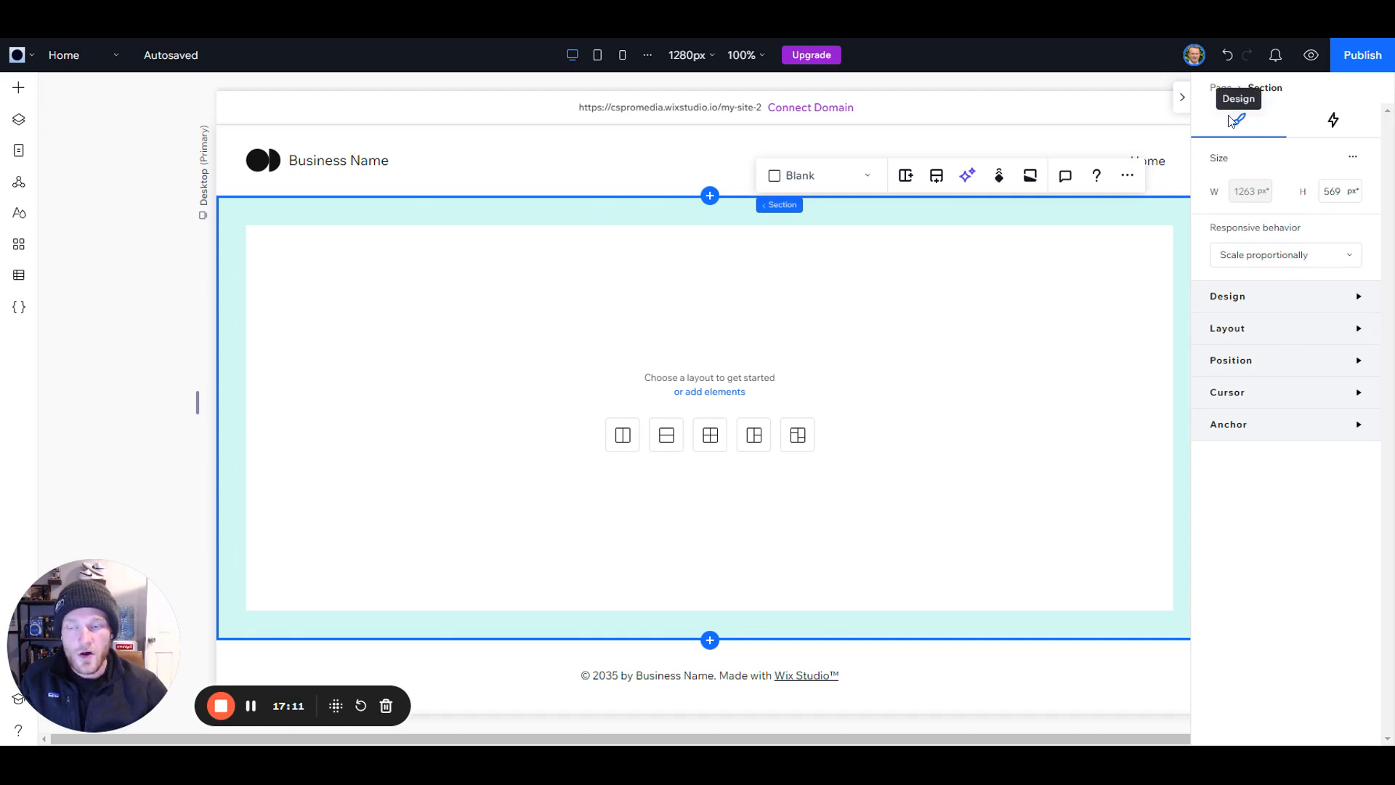
- Examine the hover, click and scroll animation triggers available for the section
{"action": "left_click", "coordinate": [1333, 125]}
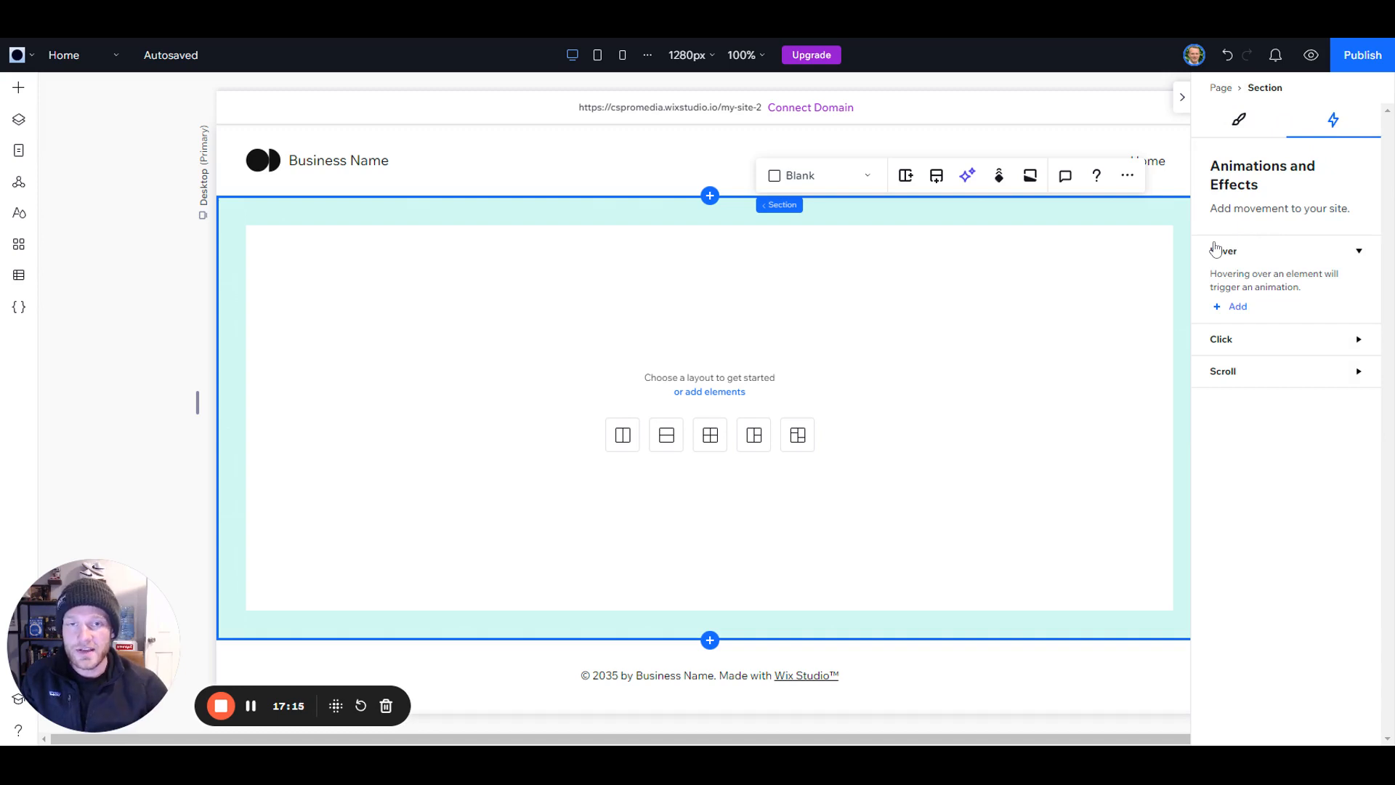
{"action": "left_click", "coordinate": [996, 382]}
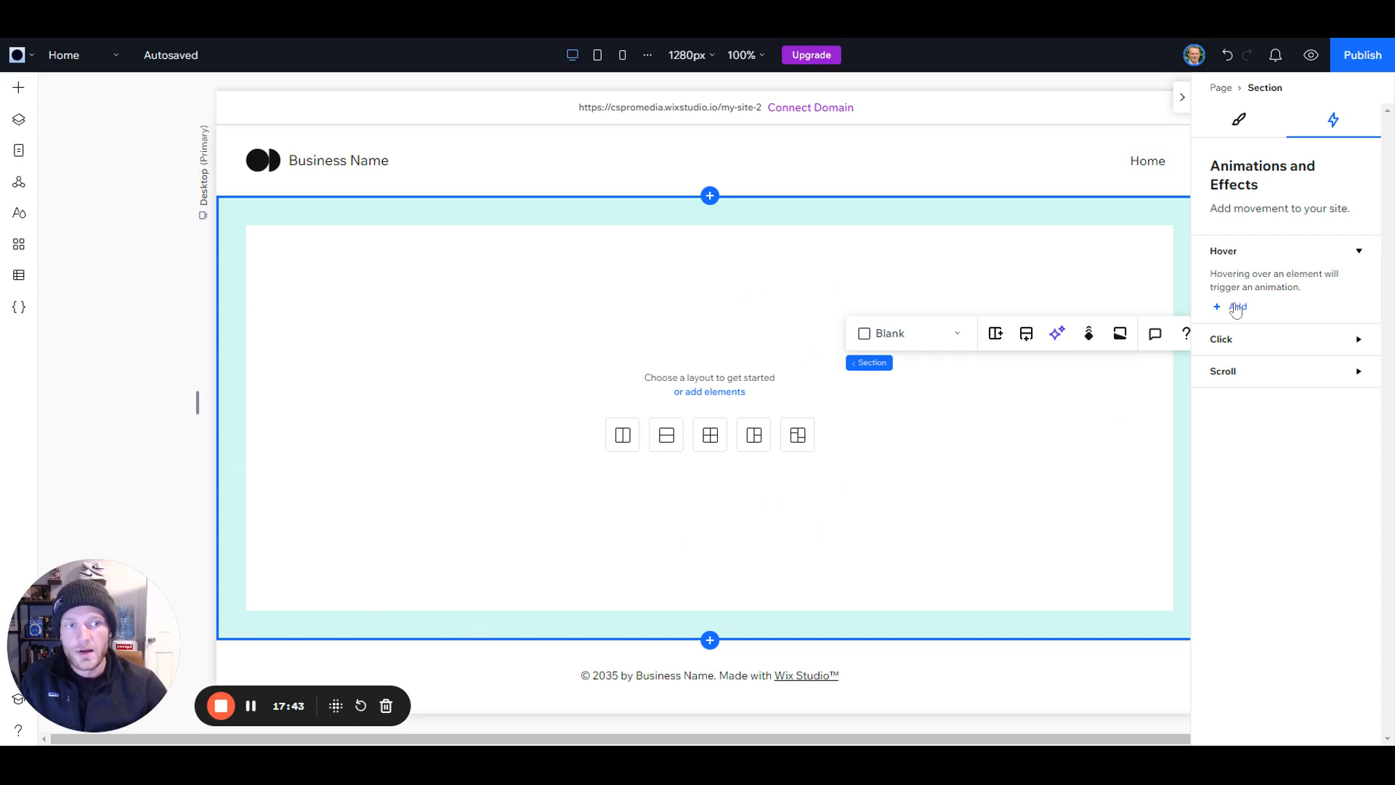
{"action": "left_click", "coordinate": [1238, 342]}
{"action": "left_click", "coordinate": [1243, 430]}
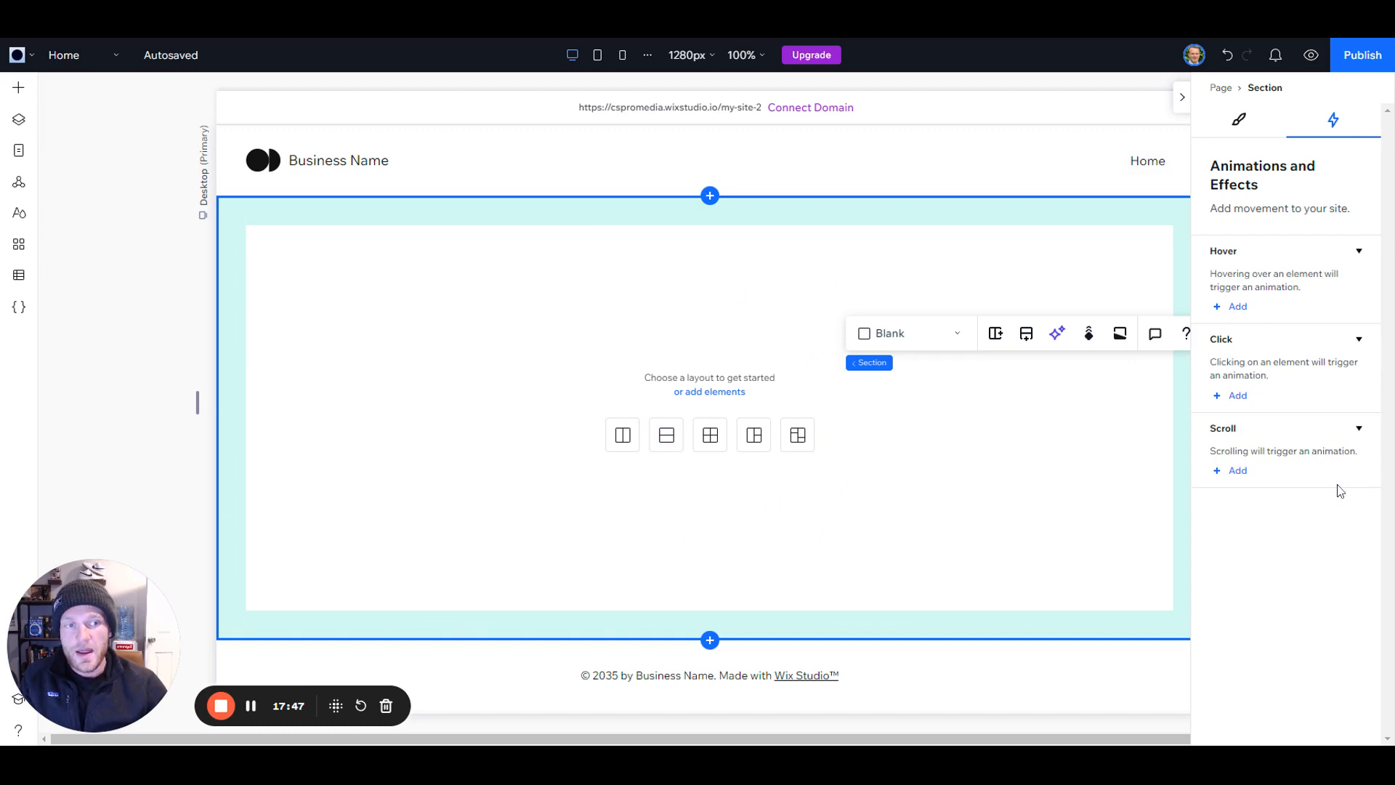
- Add an image to the blank section from the Quick Add elements
{"action": "left_click", "coordinate": [699, 340]}
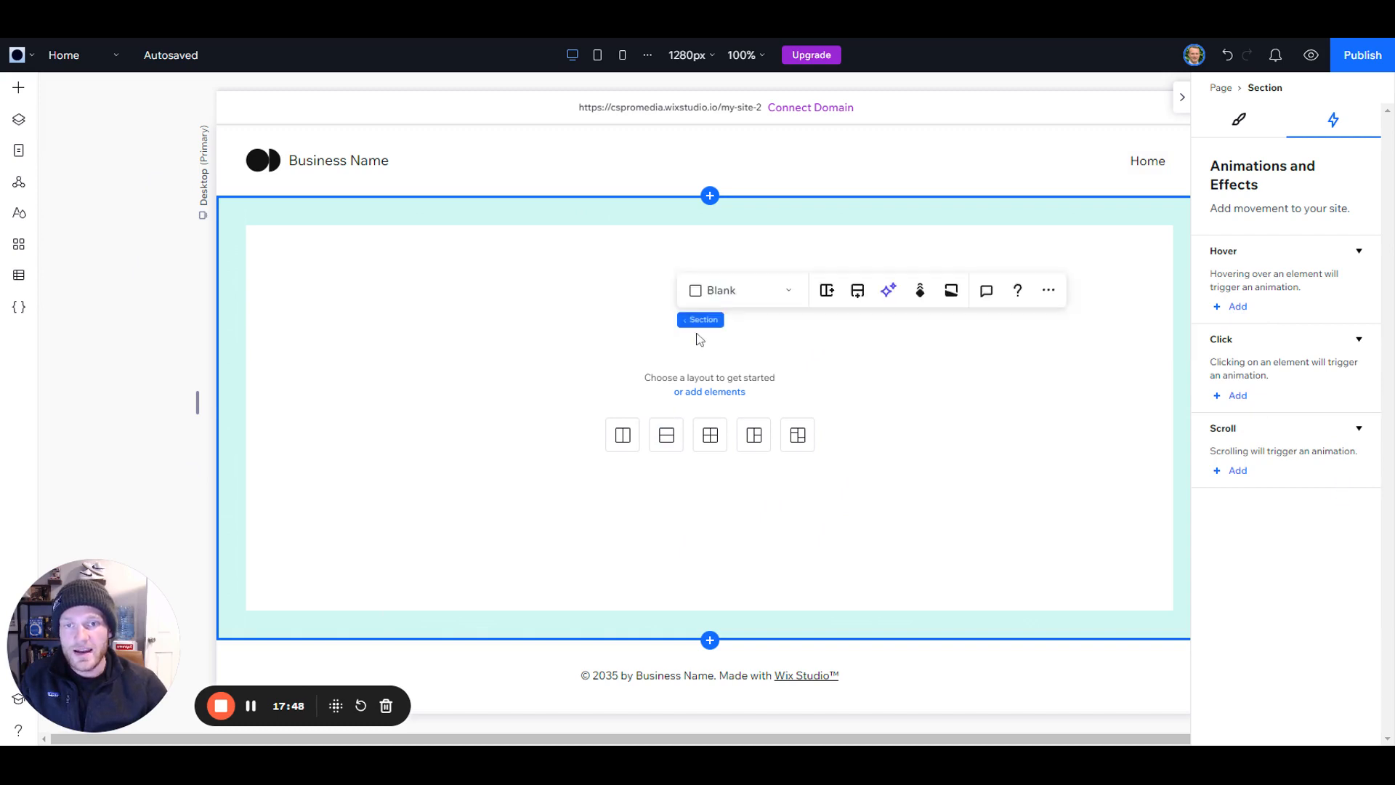
{"action": "left_click", "coordinate": [19, 87]}
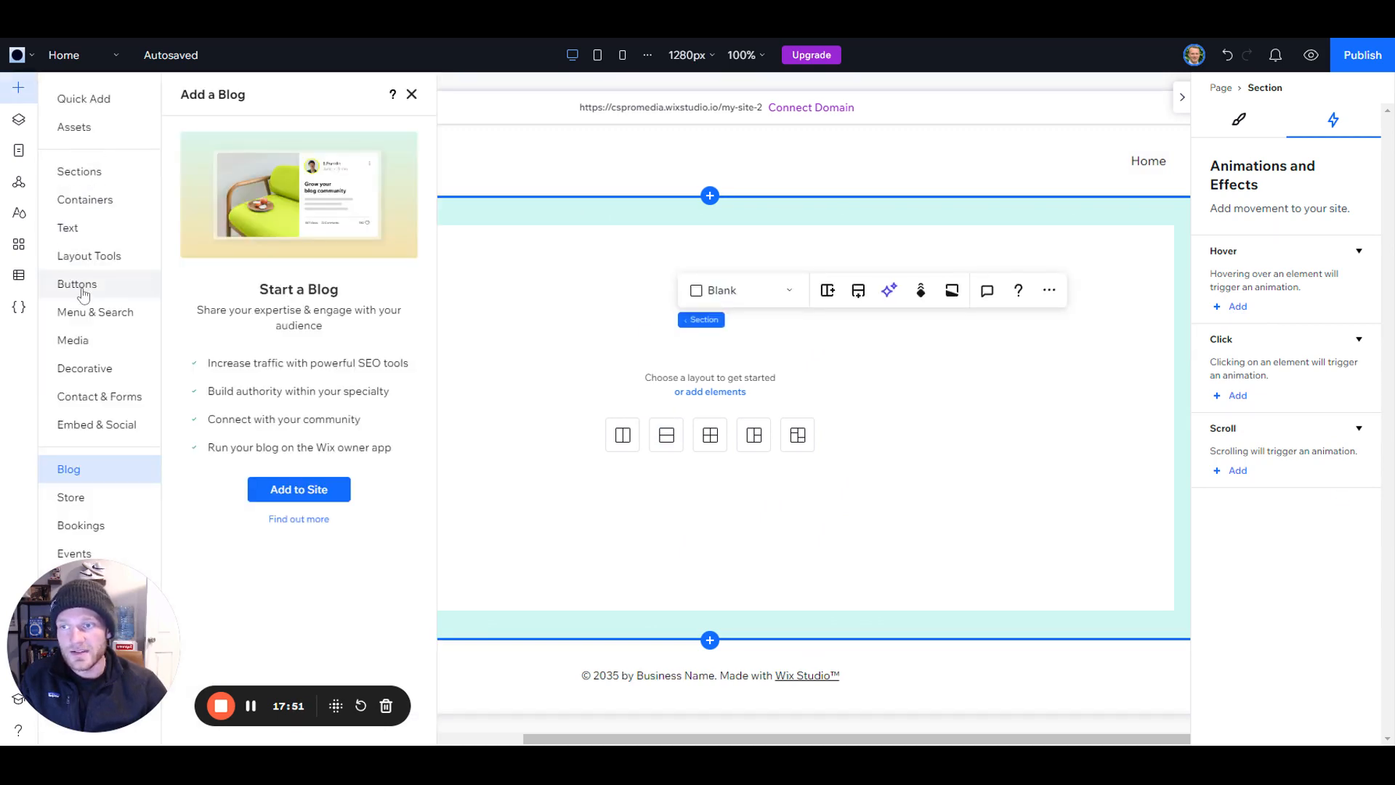
{"action": "left_click", "coordinate": [82, 99]}
{"action": "left_click", "coordinate": [234, 161]}
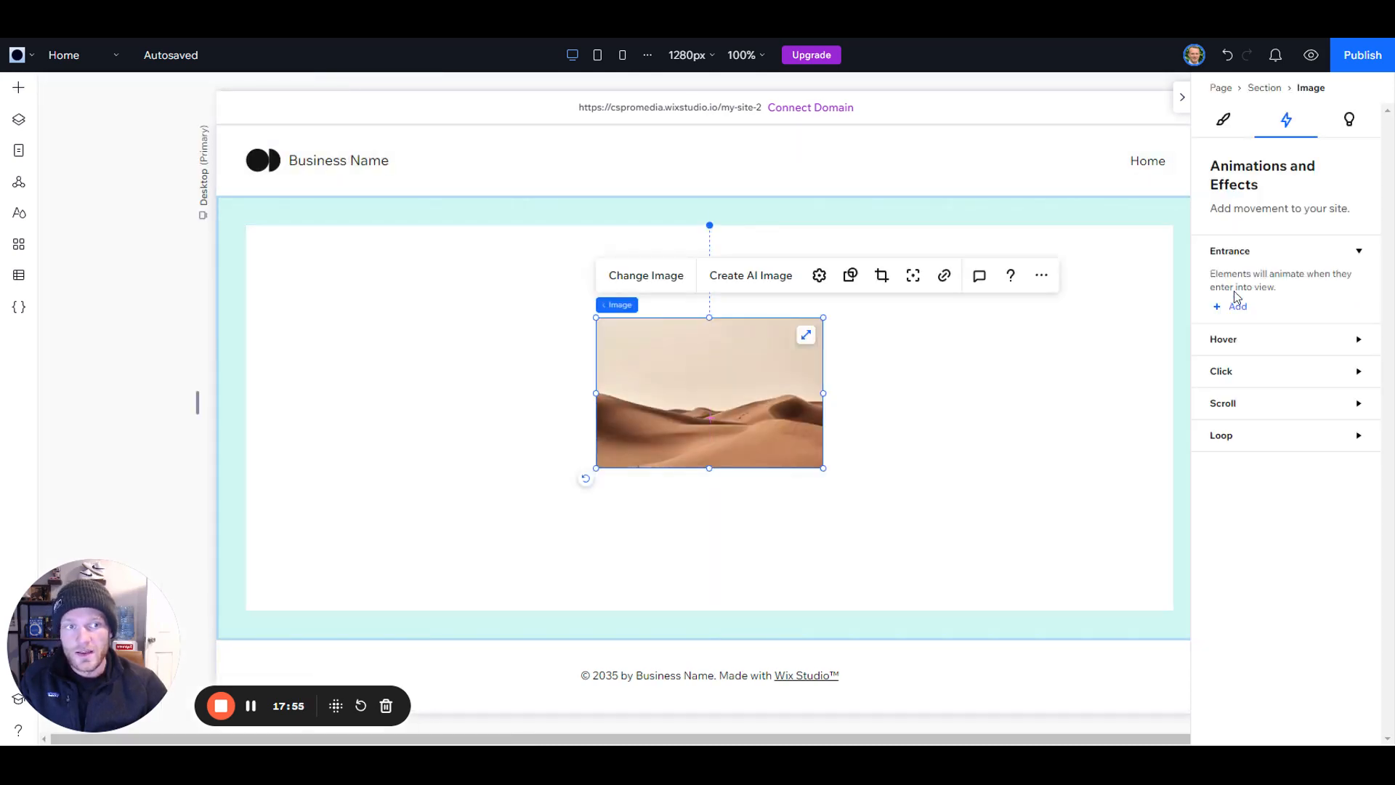
- Examine the image's loop animation option and its content suggestions
{"action": "left_click", "coordinate": [1271, 436]}
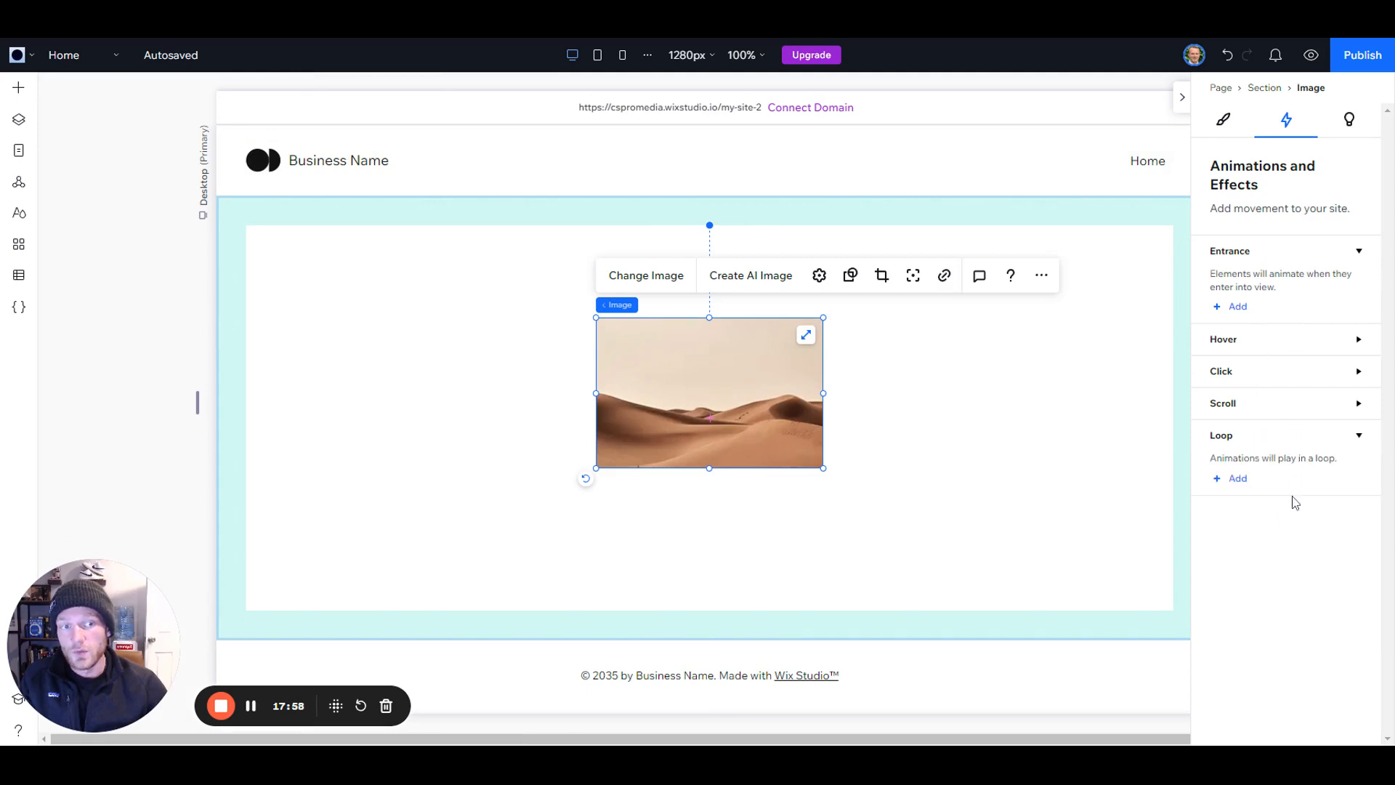
{"action": "left_click", "coordinate": [1280, 436]}
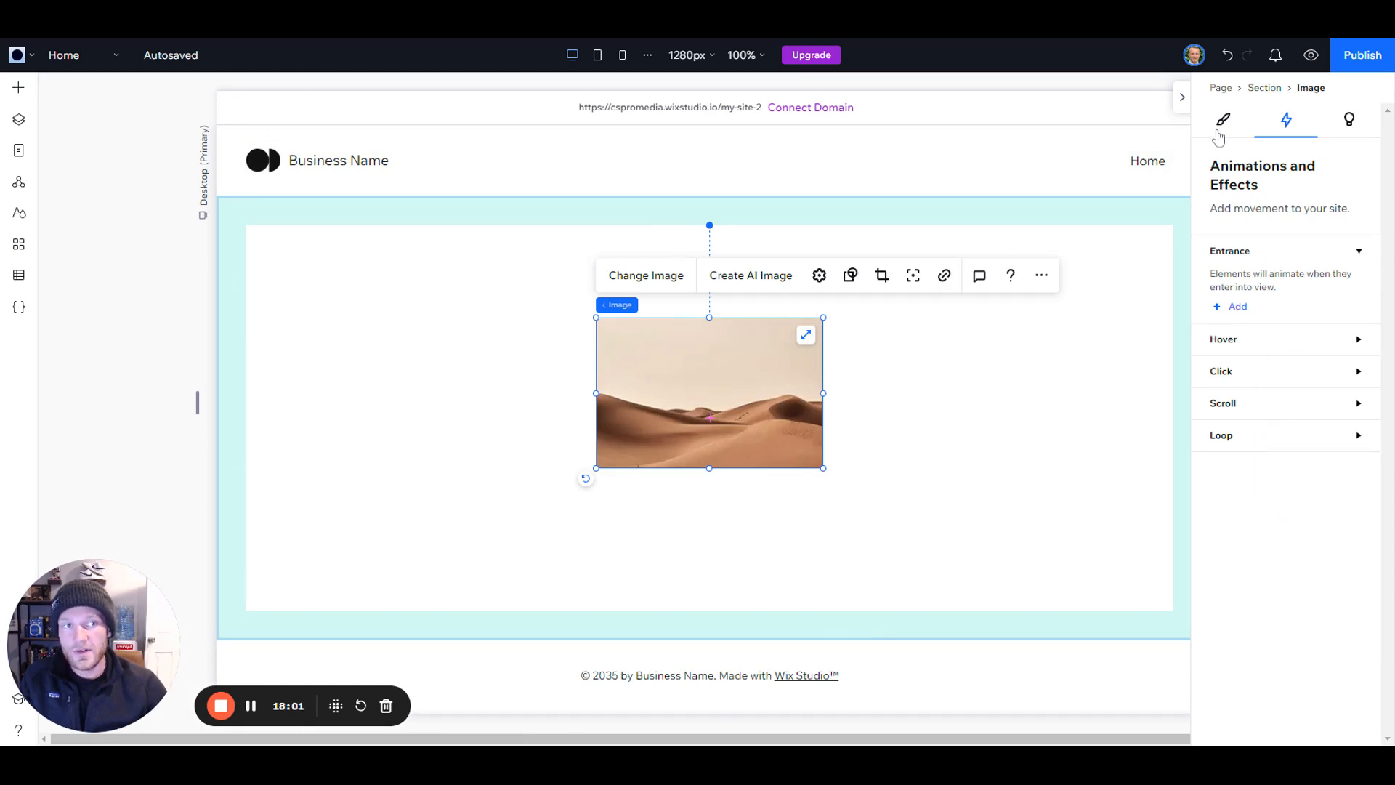
{"action": "left_click", "coordinate": [1346, 128]}
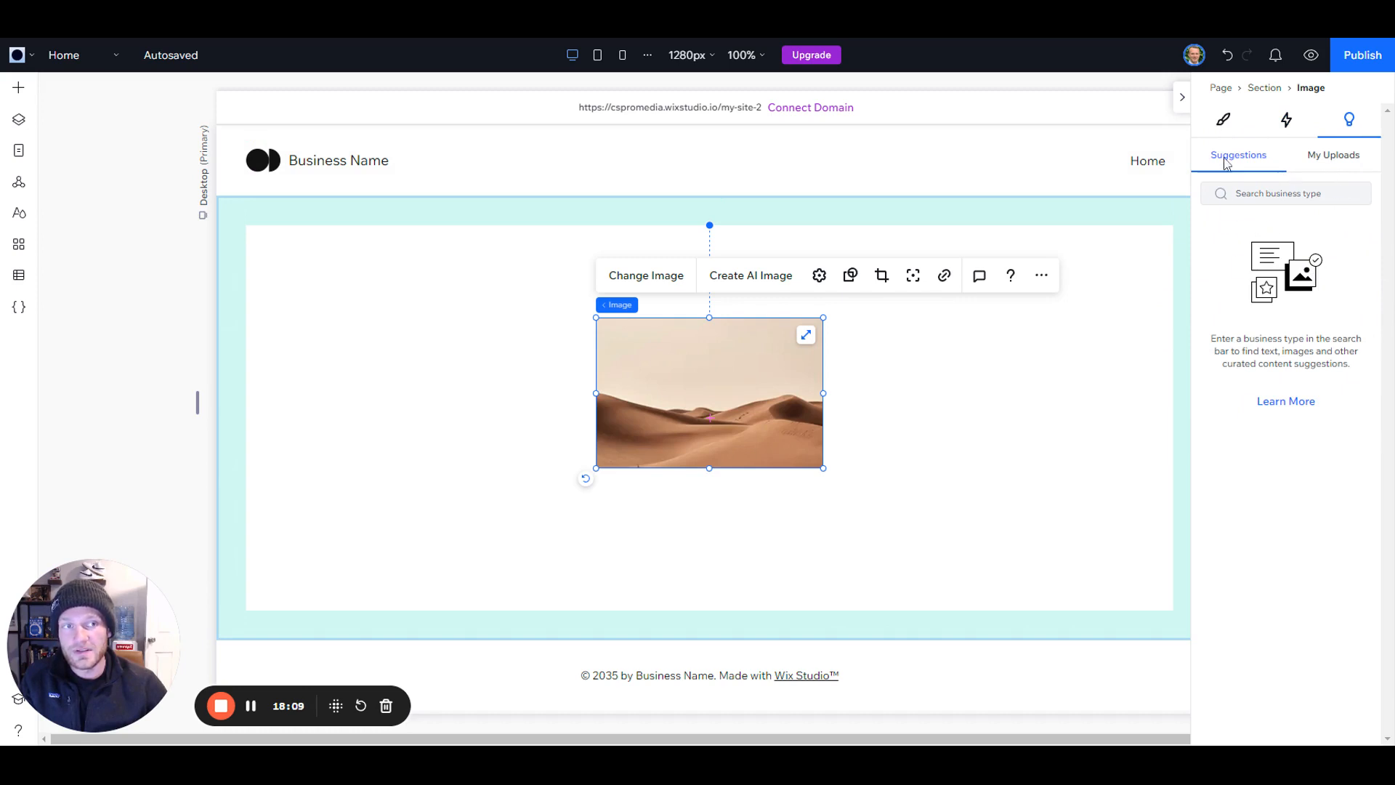
- Examine the image's size, design and position settings, including fill, opacity, docking and margins
{"action": "left_click", "coordinate": [1234, 124]}
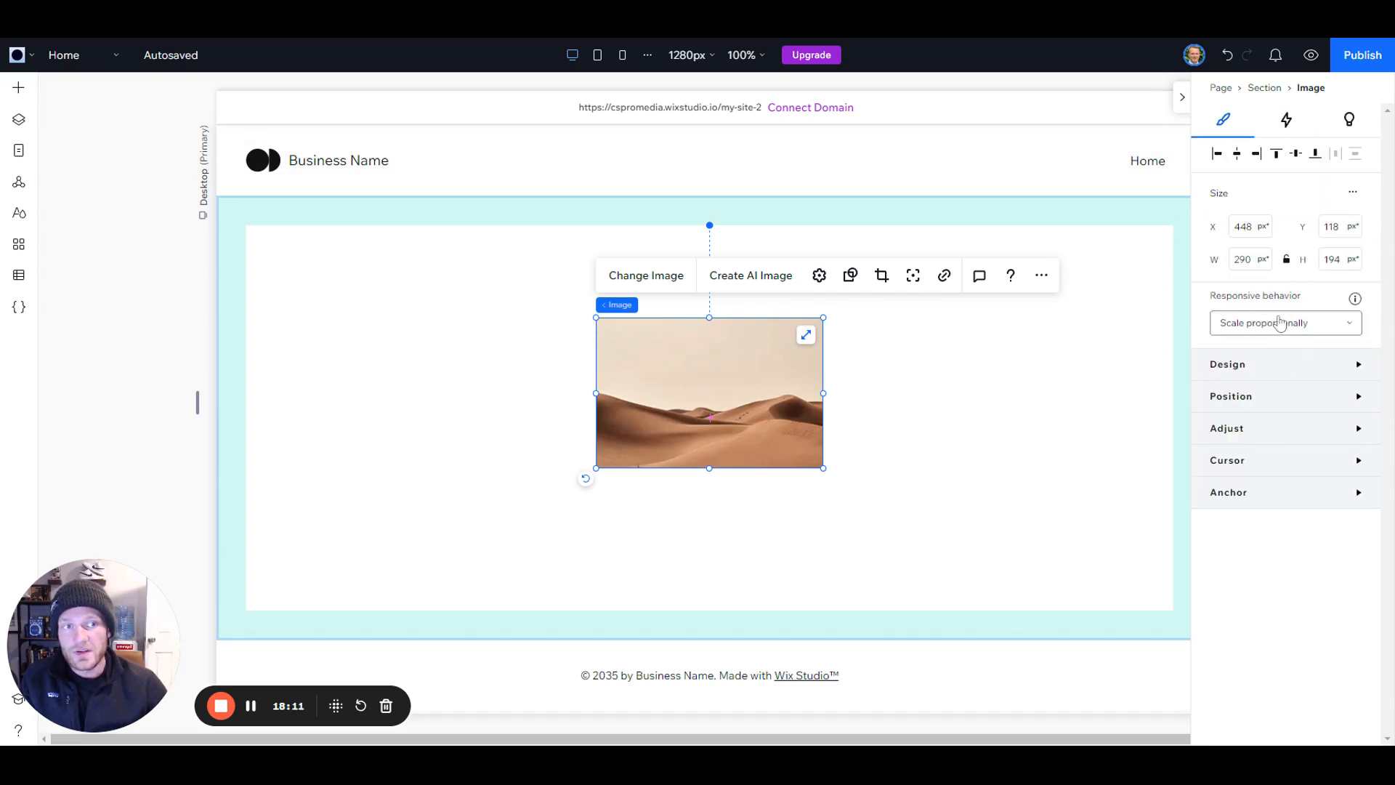
{"action": "left_click", "coordinate": [1265, 365]}
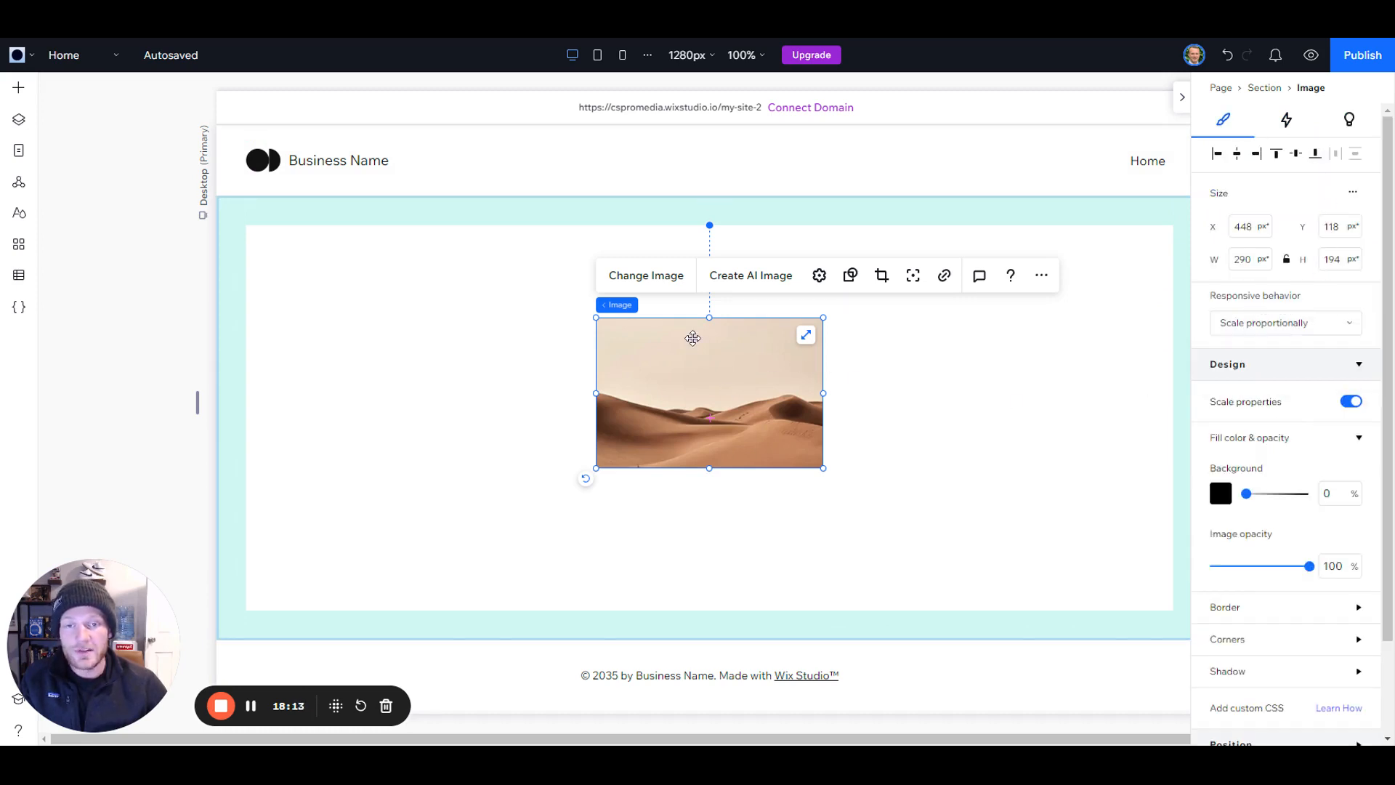
{"action": "scroll", "coordinate": [1329, 465], "scroll_direction": "down", "scroll_amount": 3}
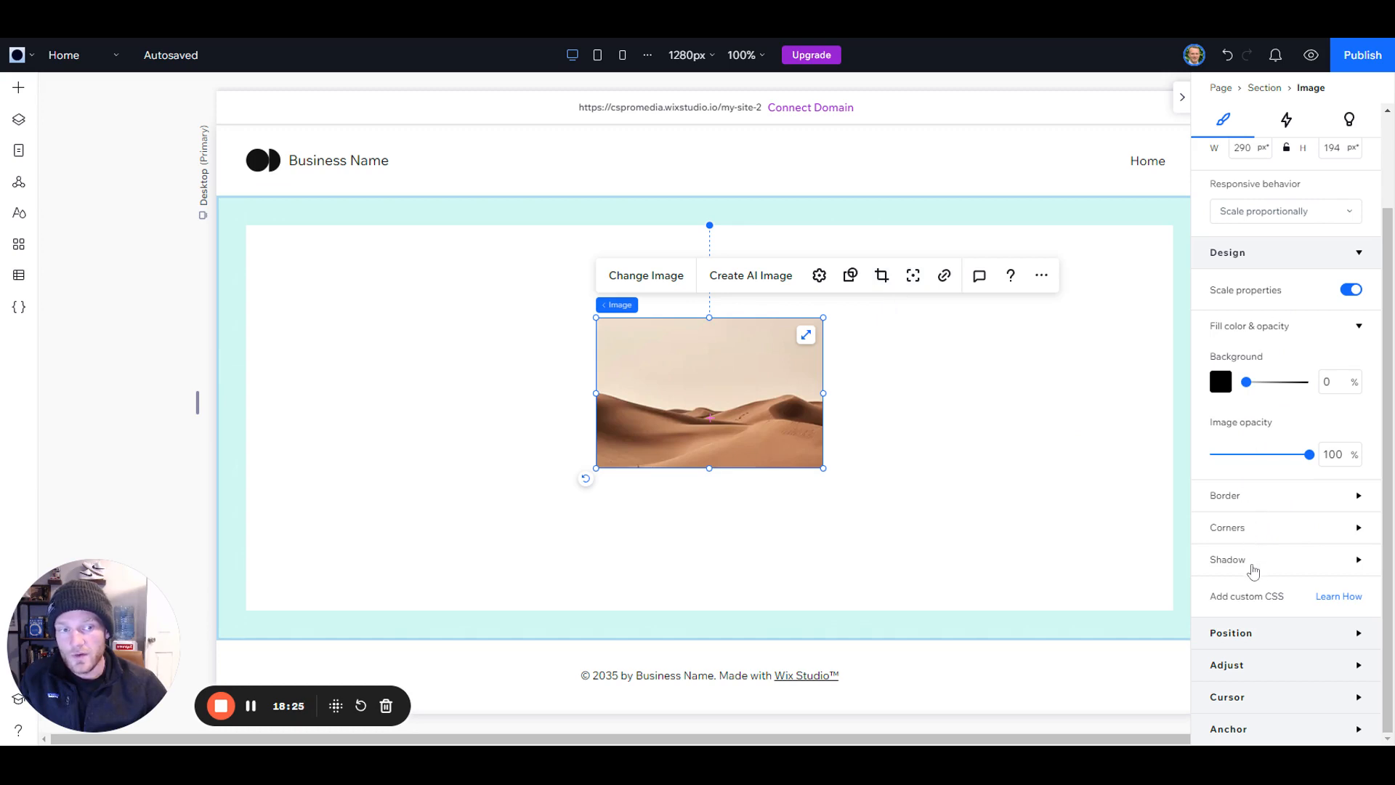
{"action": "left_click", "coordinate": [1260, 635]}
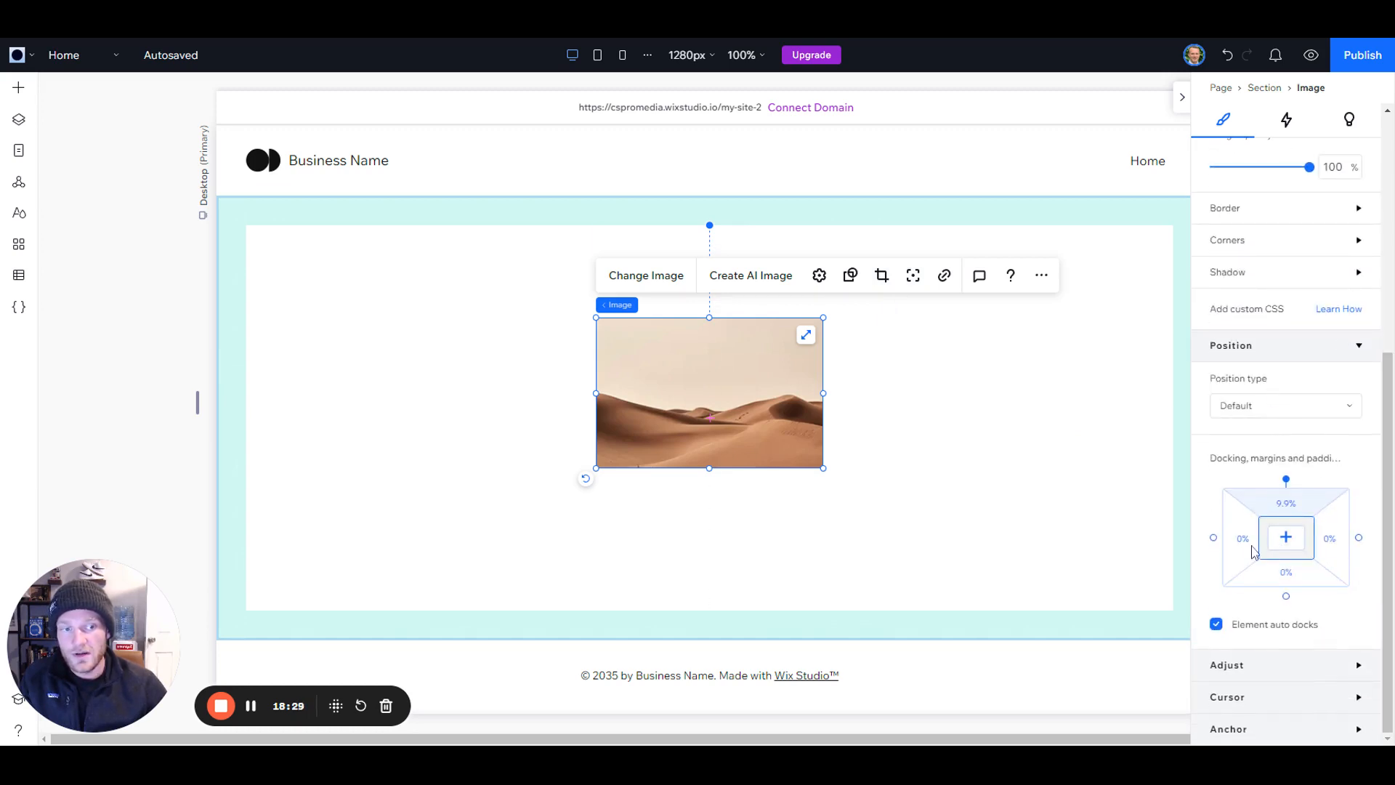
{"action": "scroll", "coordinate": [1271, 356], "scroll_direction": "up", "scroll_amount": 4}
{"action": "left_click", "coordinate": [1245, 658]}
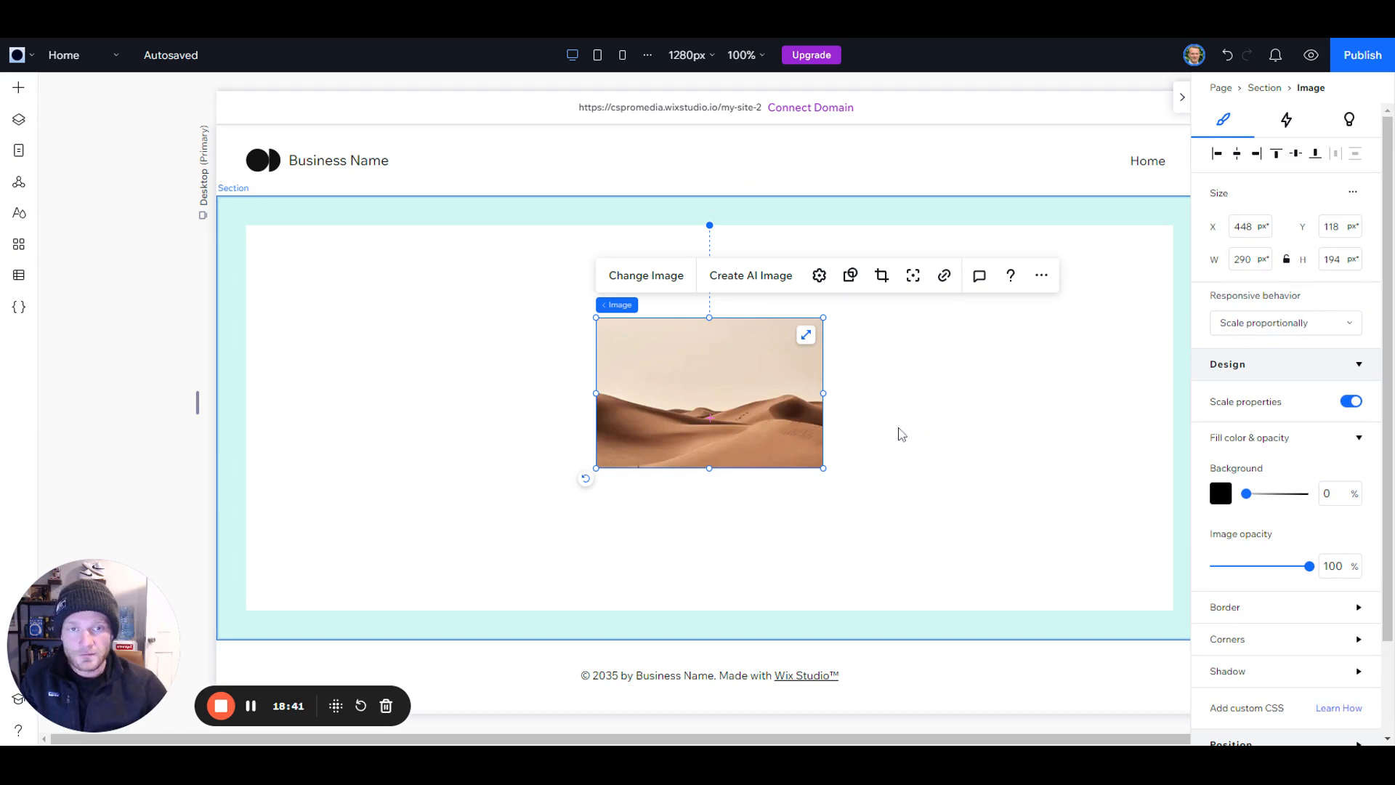
- Delete the image from the section and undo the deletion
{"action": "key", "text": "Delete"}
{"action": "left_click", "coordinate": [931, 410]}
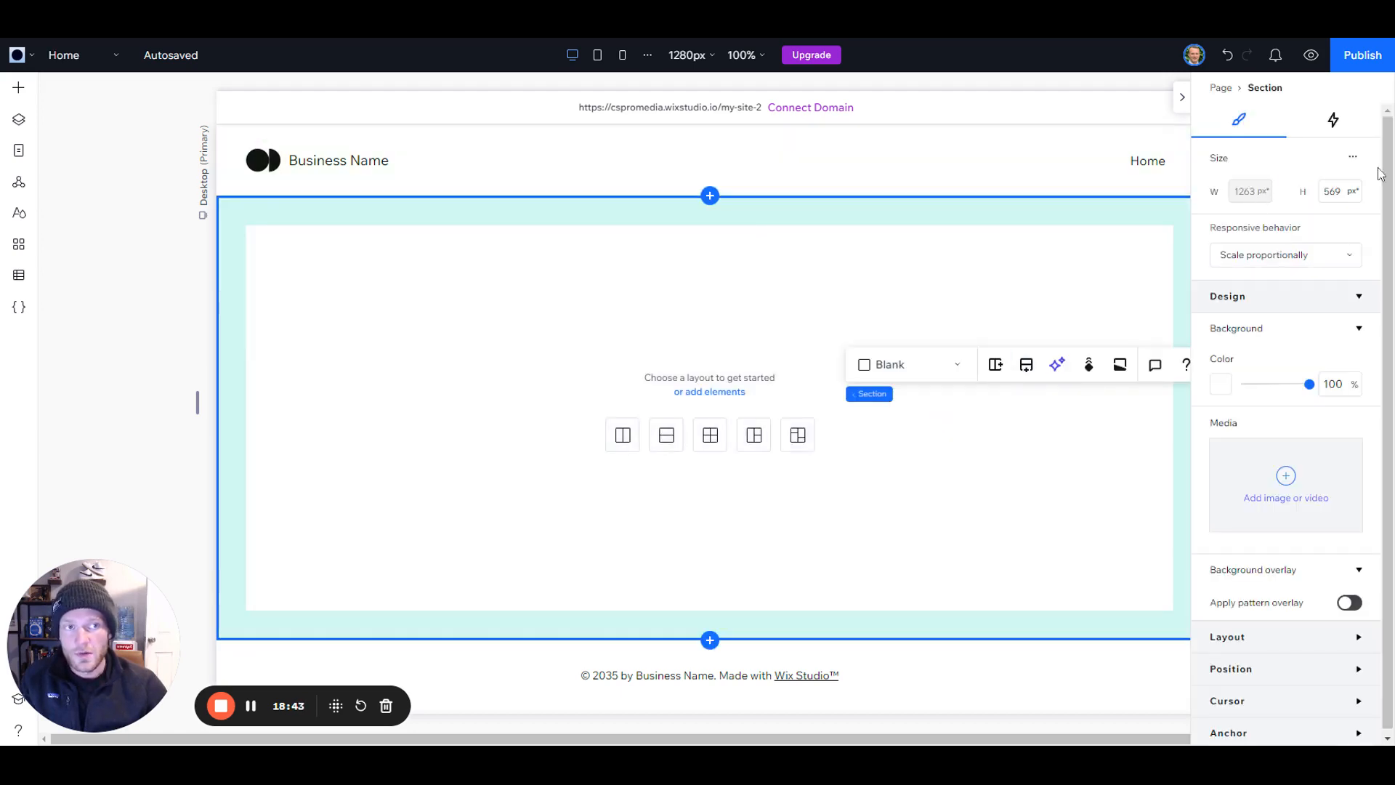
{"action": "key", "text": "ctrl+z"}
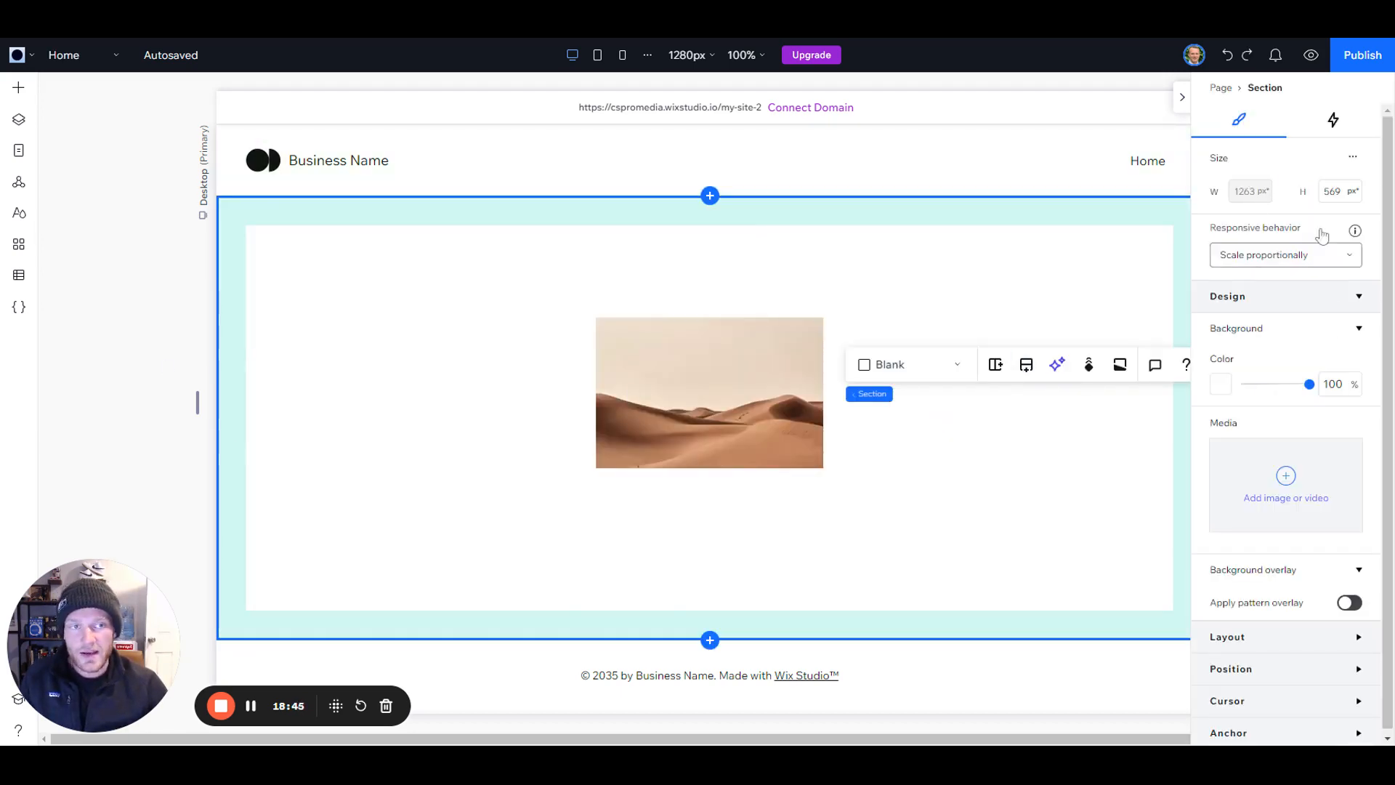
- Align the desert image to the vertical middle of the section
{"action": "left_click", "coordinate": [716, 338]}
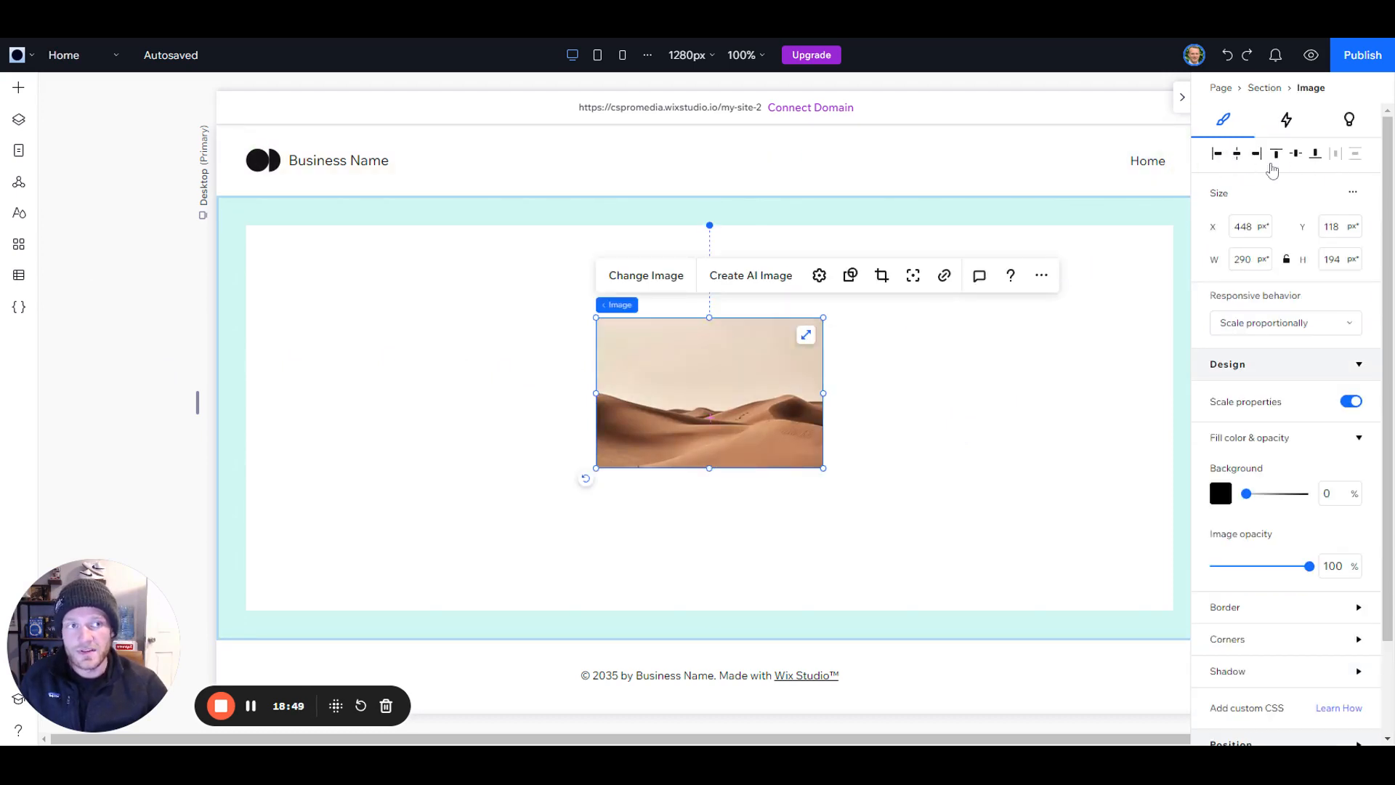
{"action": "left_click", "coordinate": [1295, 155]}
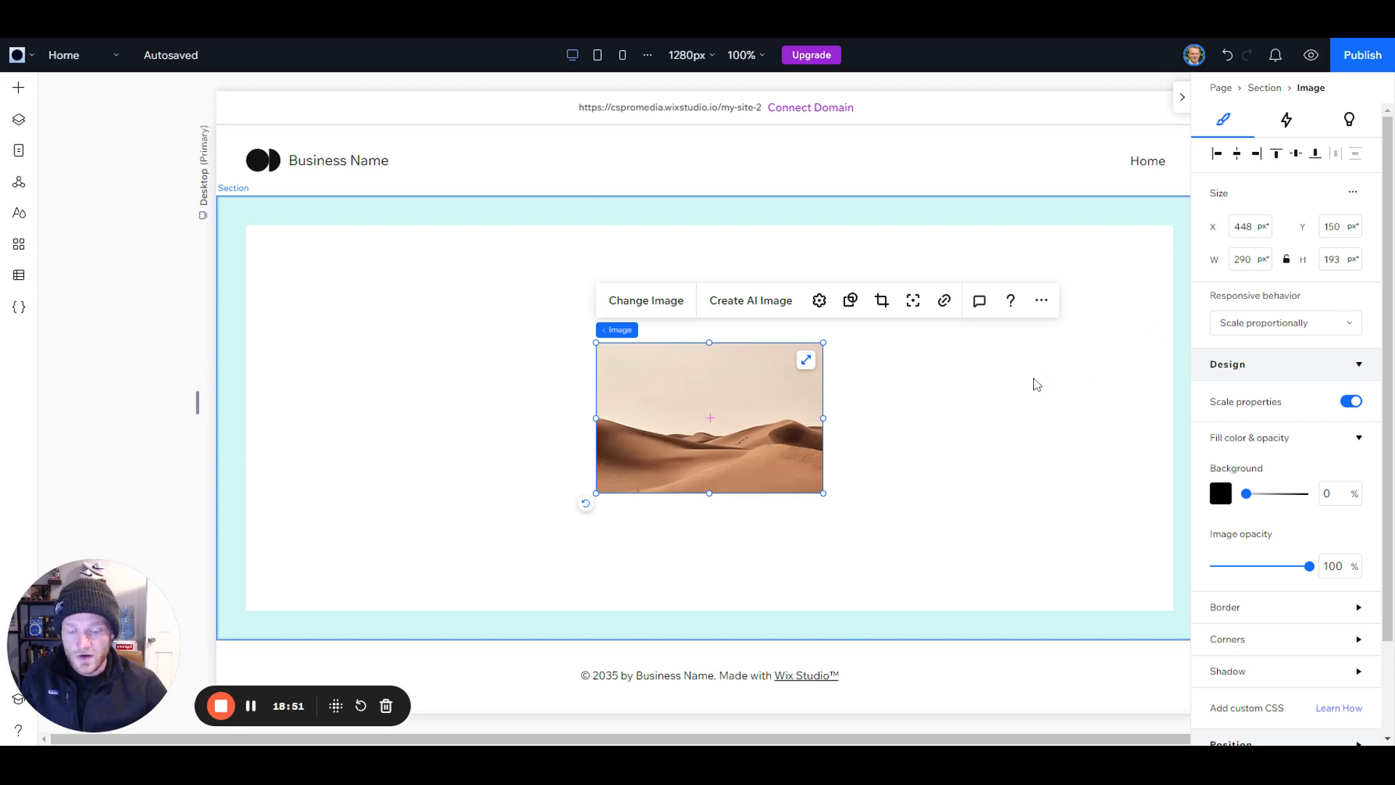
- Delete the image, select the empty section and hide its properties to widen the canvas
{"action": "key", "text": "Delete"}
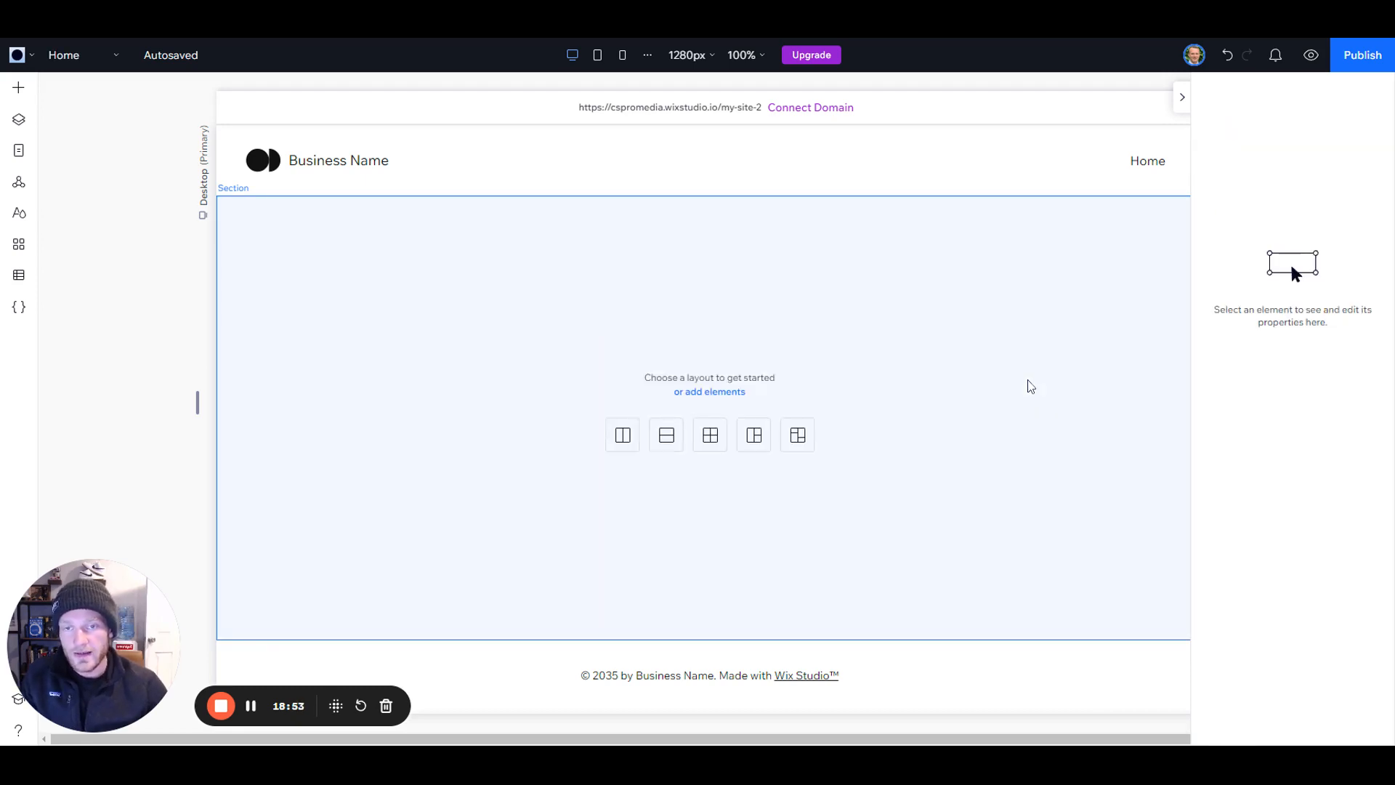
{"action": "left_click", "coordinate": [1045, 355]}
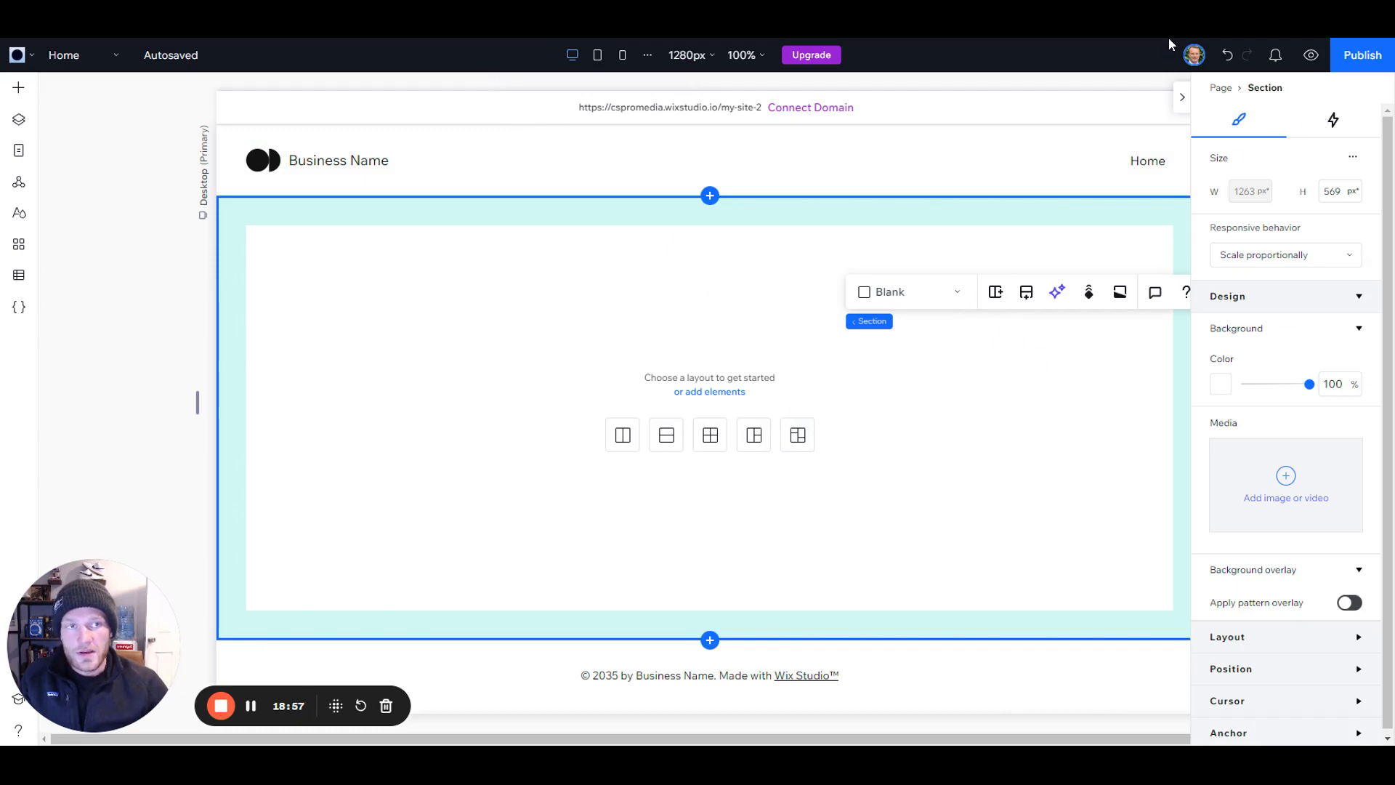
{"action": "left_click", "coordinate": [1182, 98]}
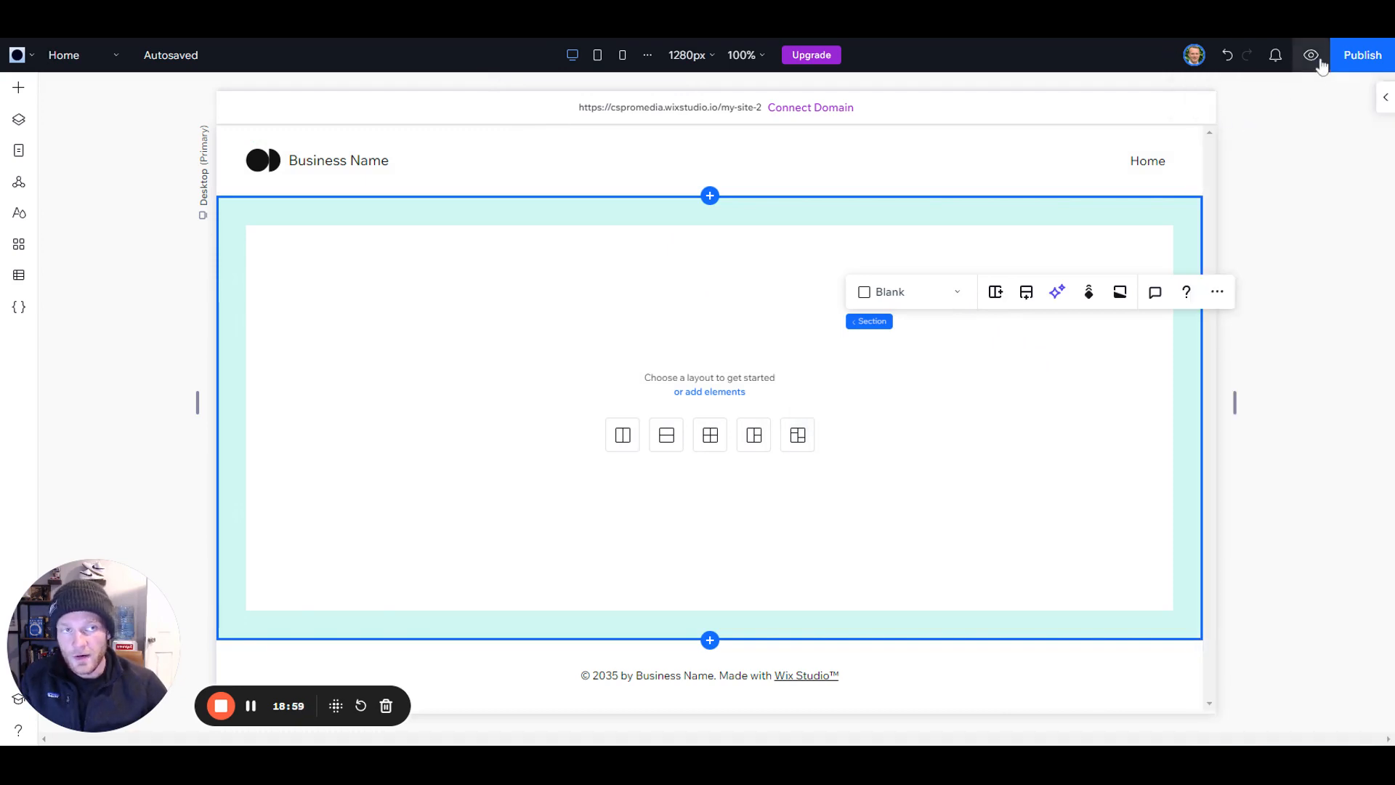
- Look over the site's main menu options and the list of pages
{"action": "left_click", "coordinate": [16, 56]}
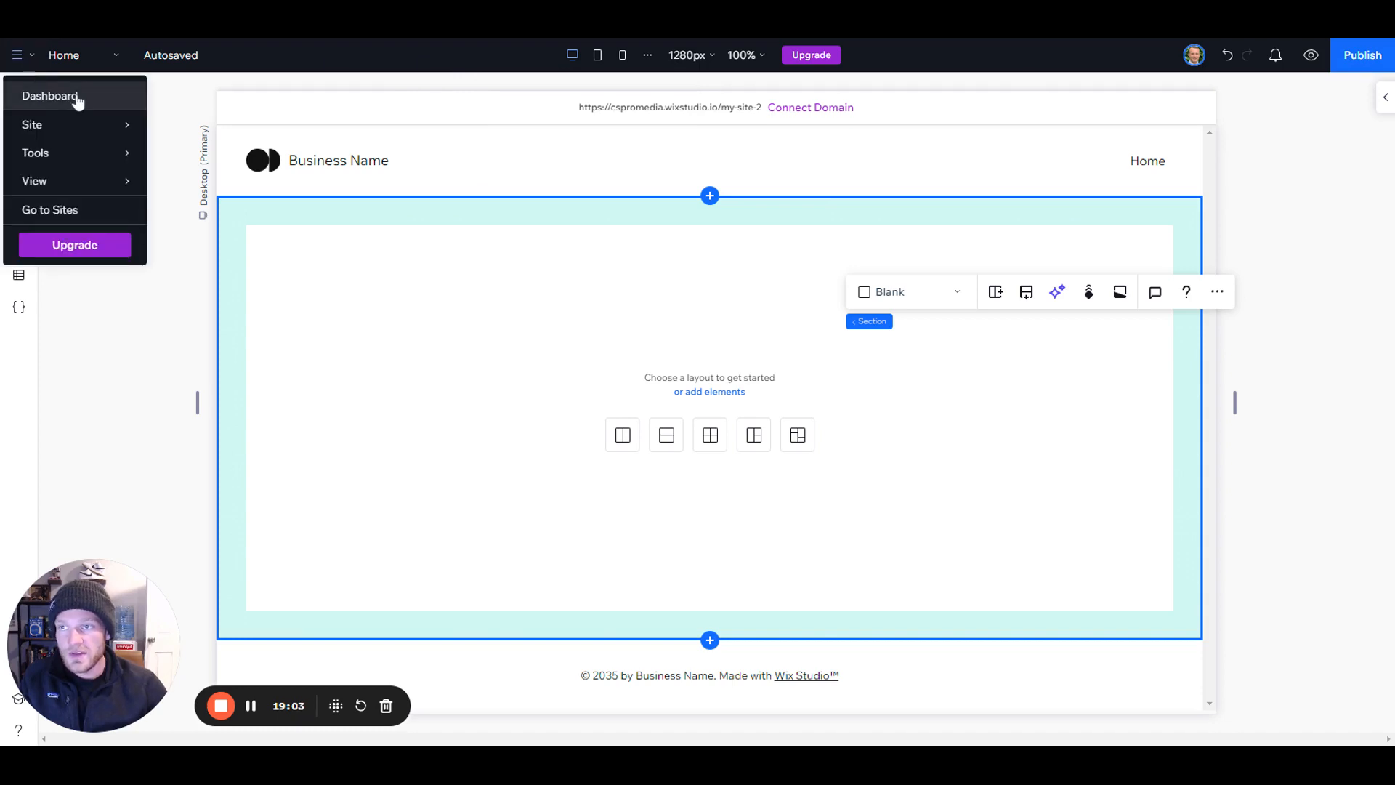
{"action": "left_click", "coordinate": [81, 55]}
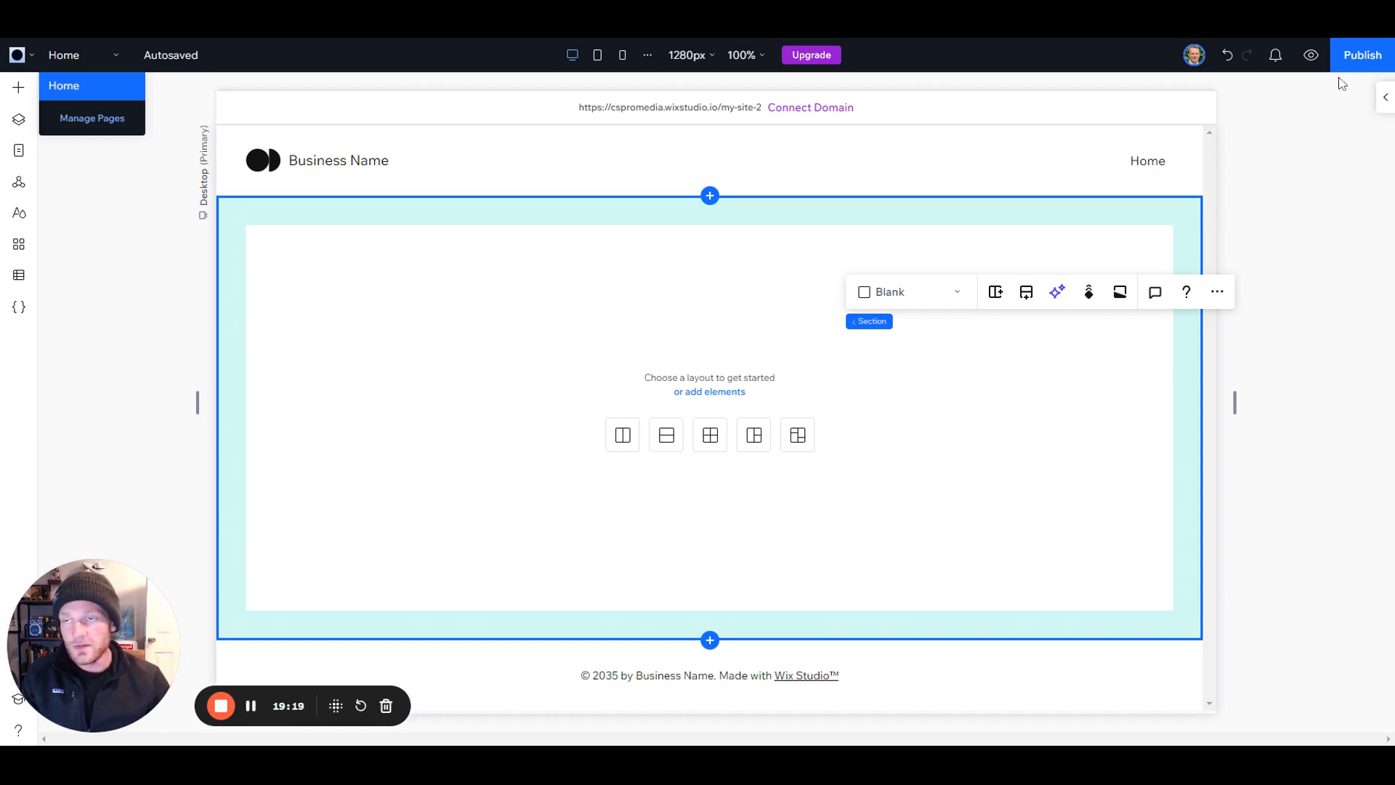
{"action": "left_click", "coordinate": [213, 58]}
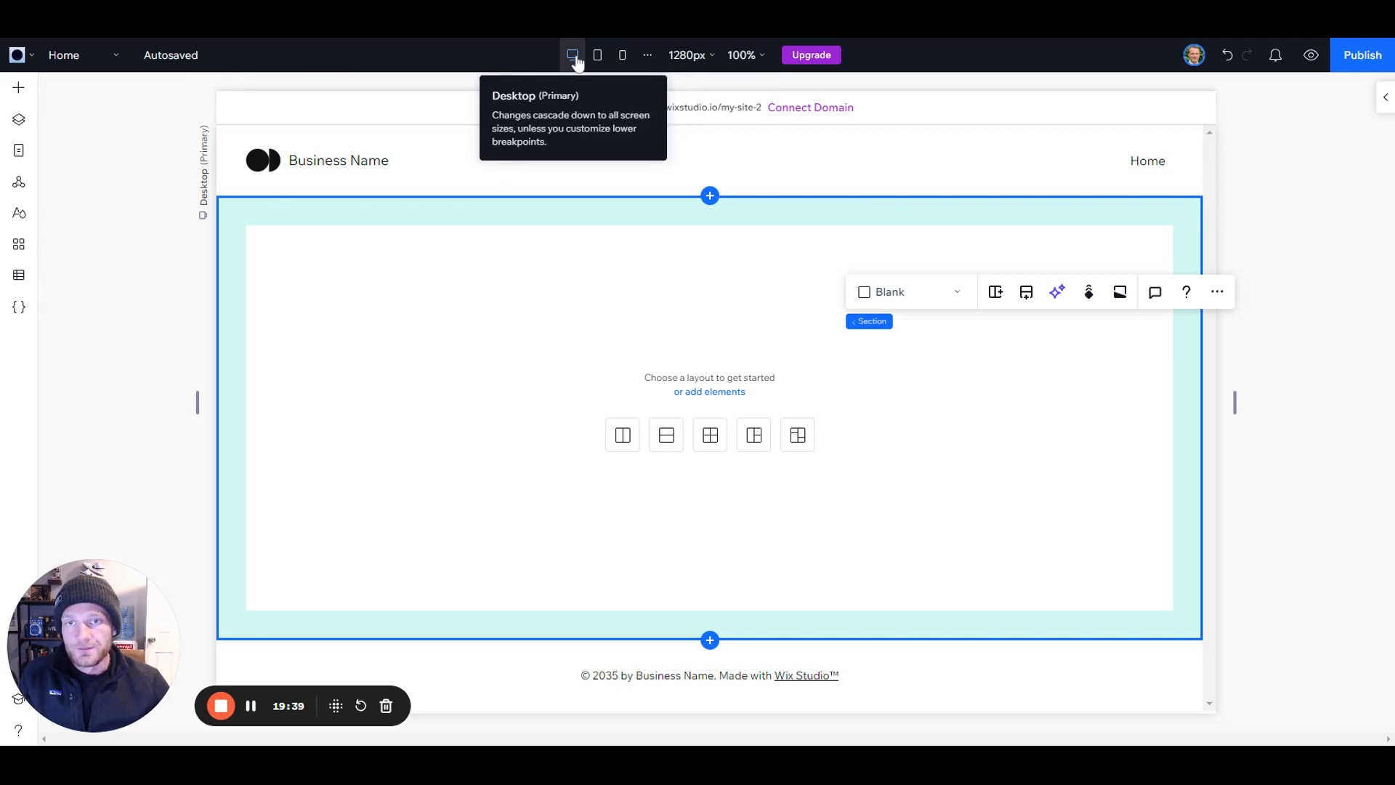
- View the page at the tablet and mobile breakpoints and examine the breakpoint ranges and the option for adding one
{"action": "left_click", "coordinate": [600, 57]}
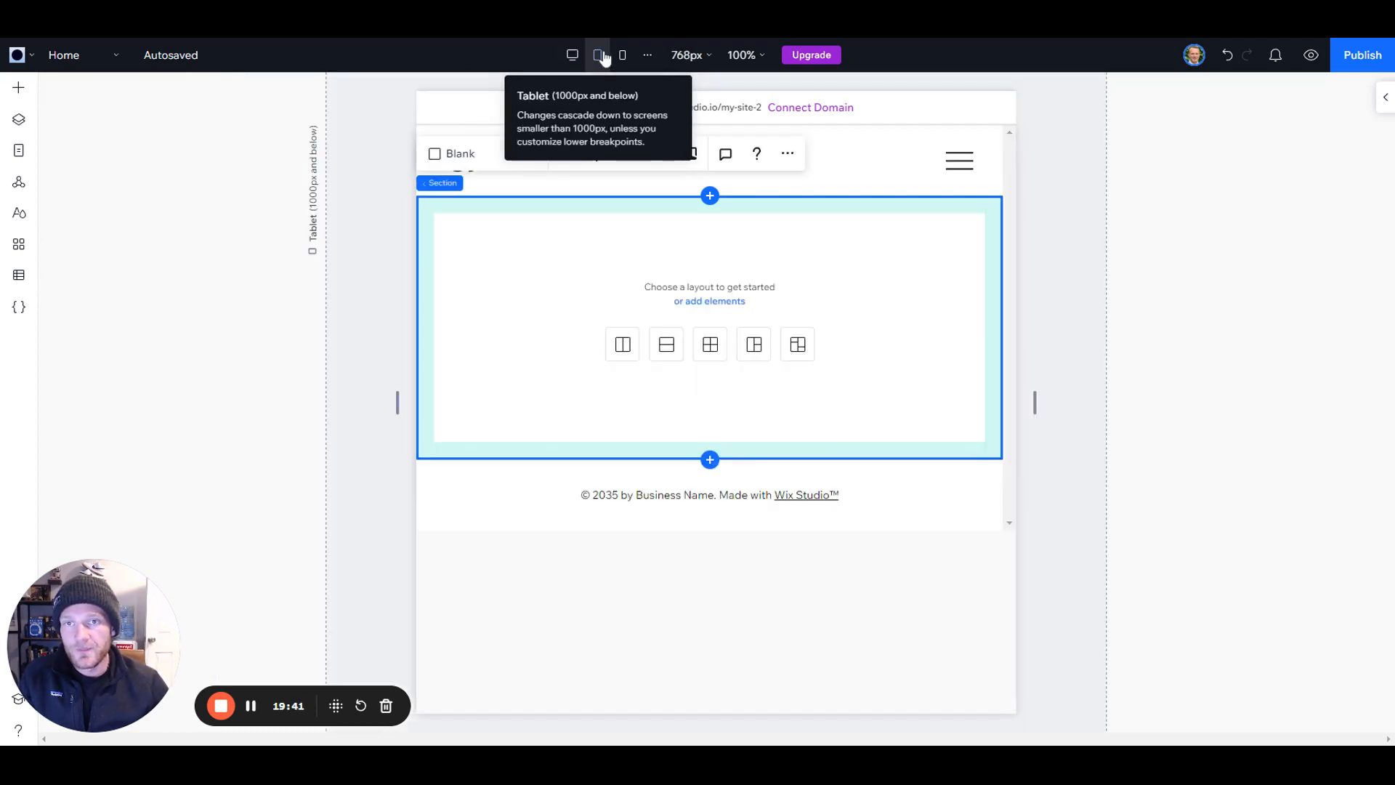
{"action": "left_click", "coordinate": [621, 57]}
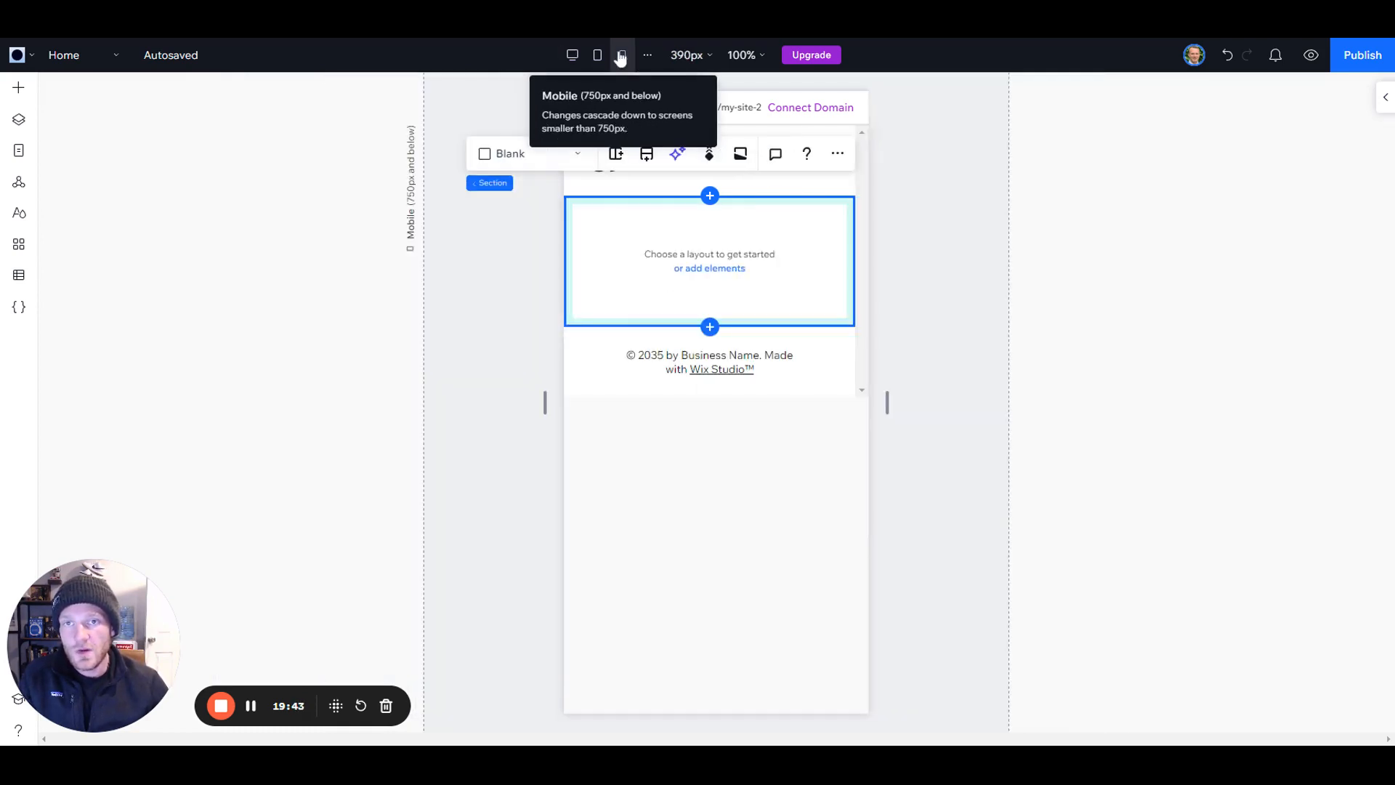
{"action": "left_click", "coordinate": [647, 56]}
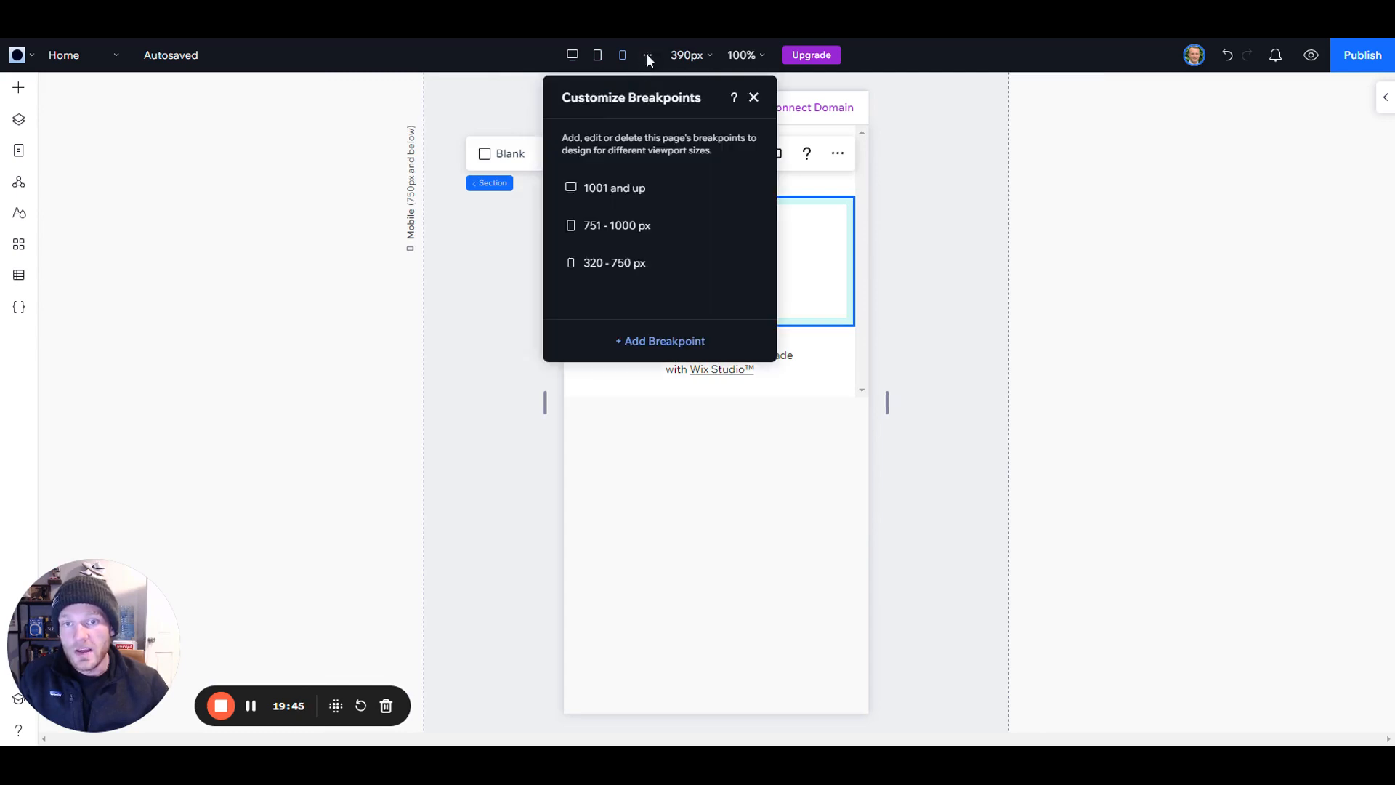
{"action": "left_click", "coordinate": [656, 341]}
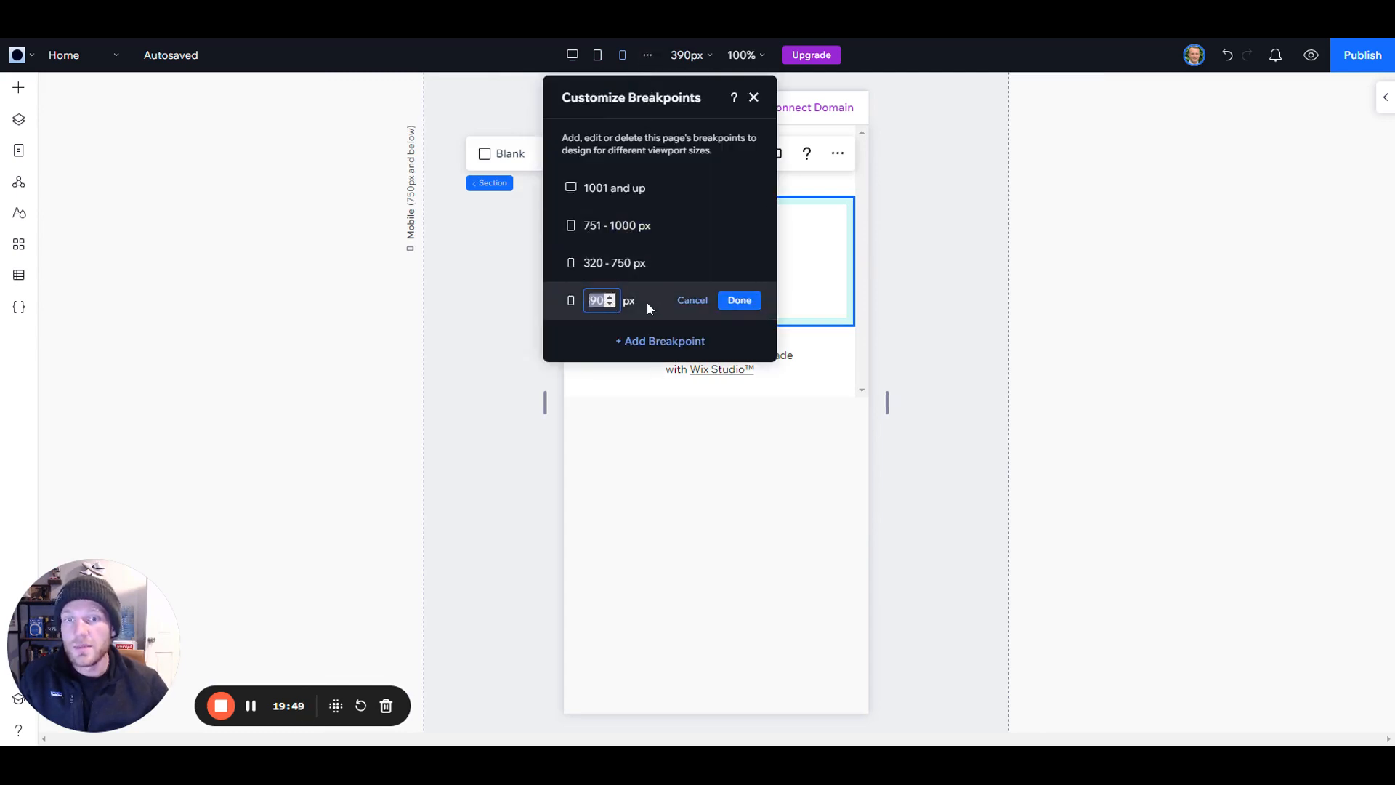
{"action": "left_click", "coordinate": [701, 304]}
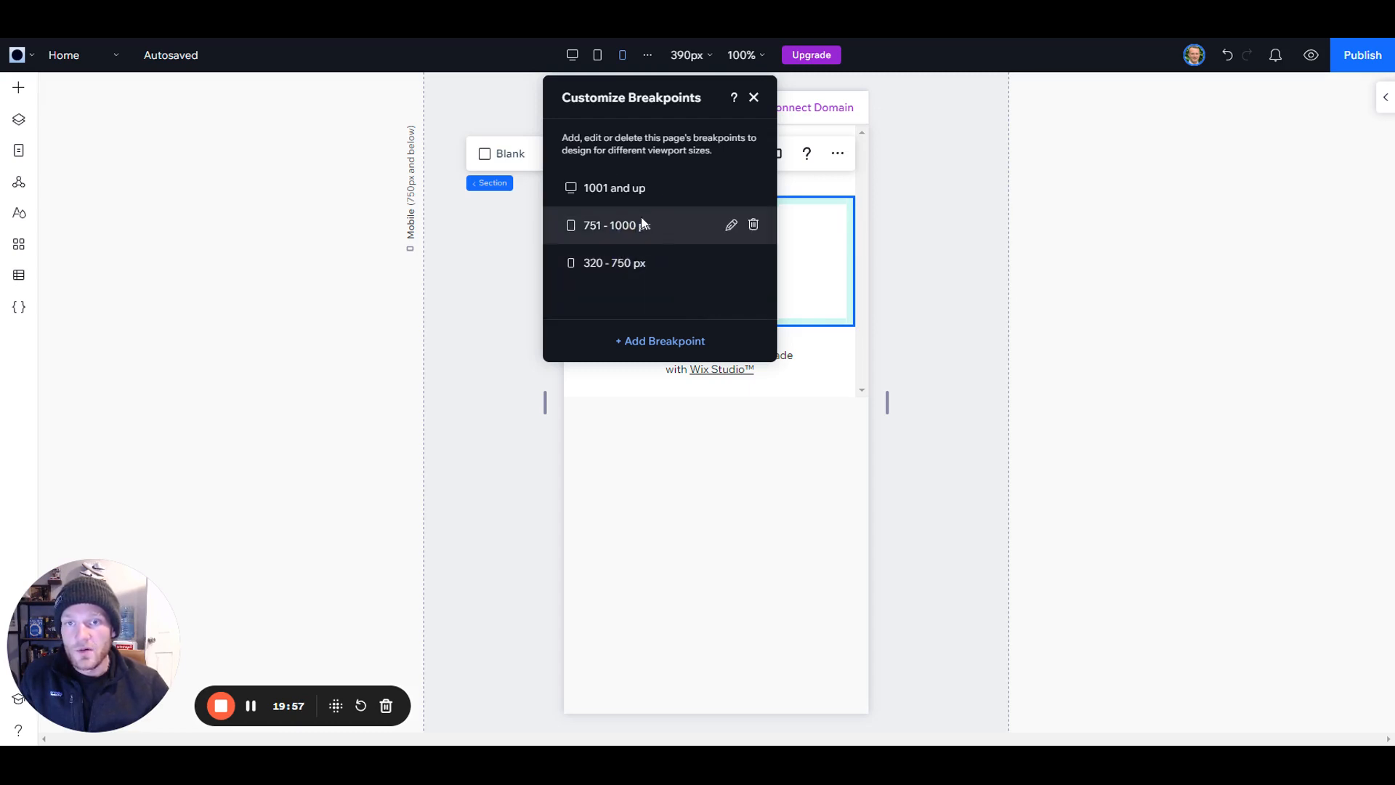
{"action": "left_click", "coordinate": [753, 98]}
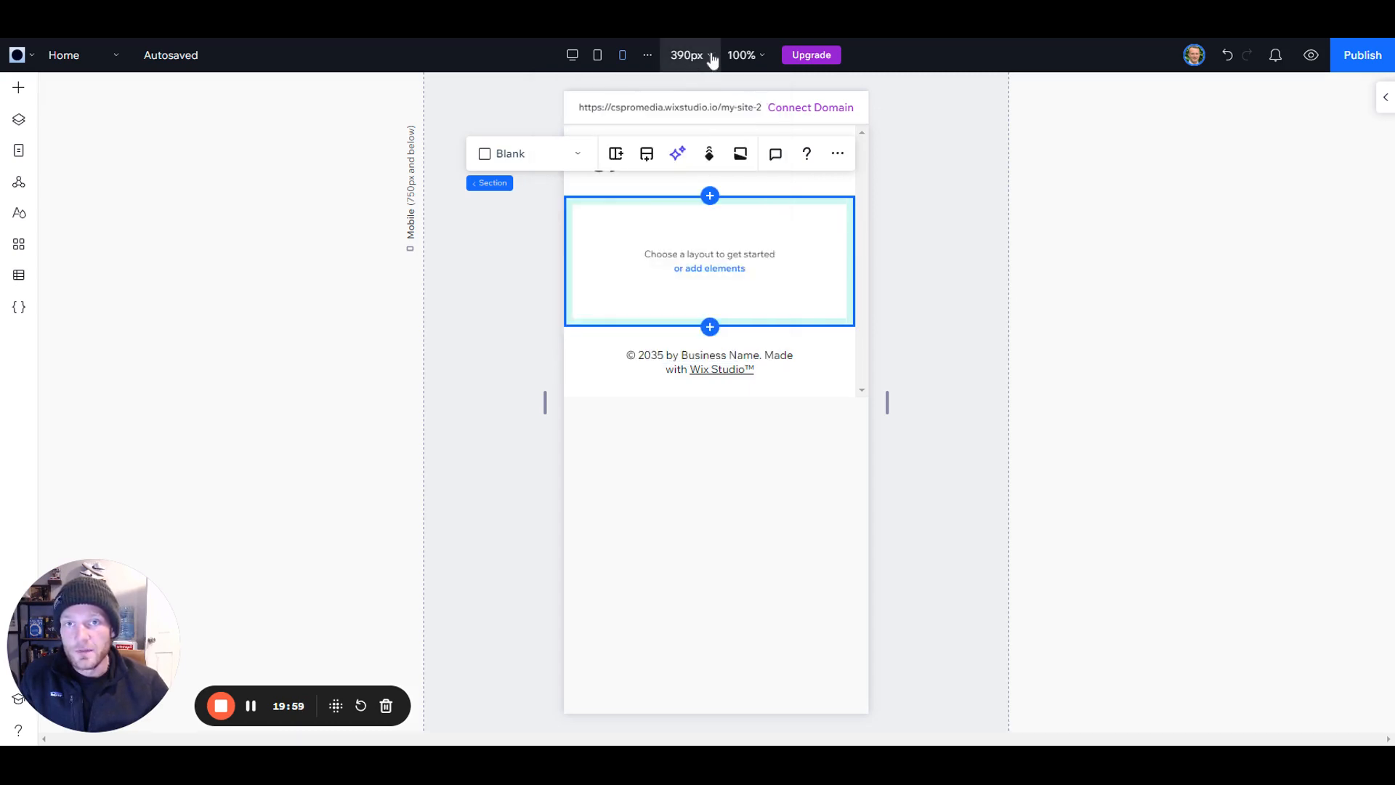
- Check the mobile editing size setting and return the canvas to the desktop breakpoint
{"action": "left_click", "coordinate": [712, 57]}
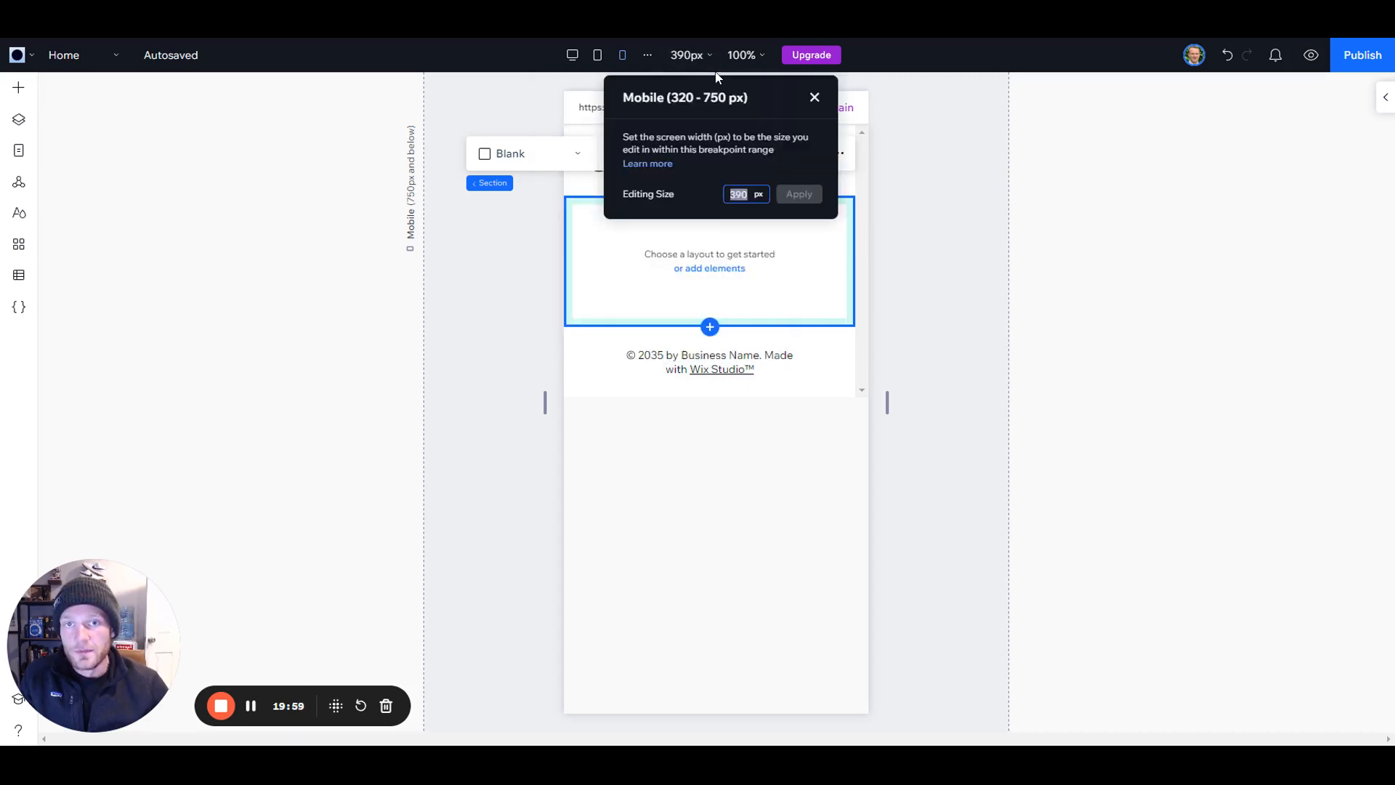
{"action": "left_click", "coordinate": [814, 98]}
{"action": "left_click", "coordinate": [572, 55]}
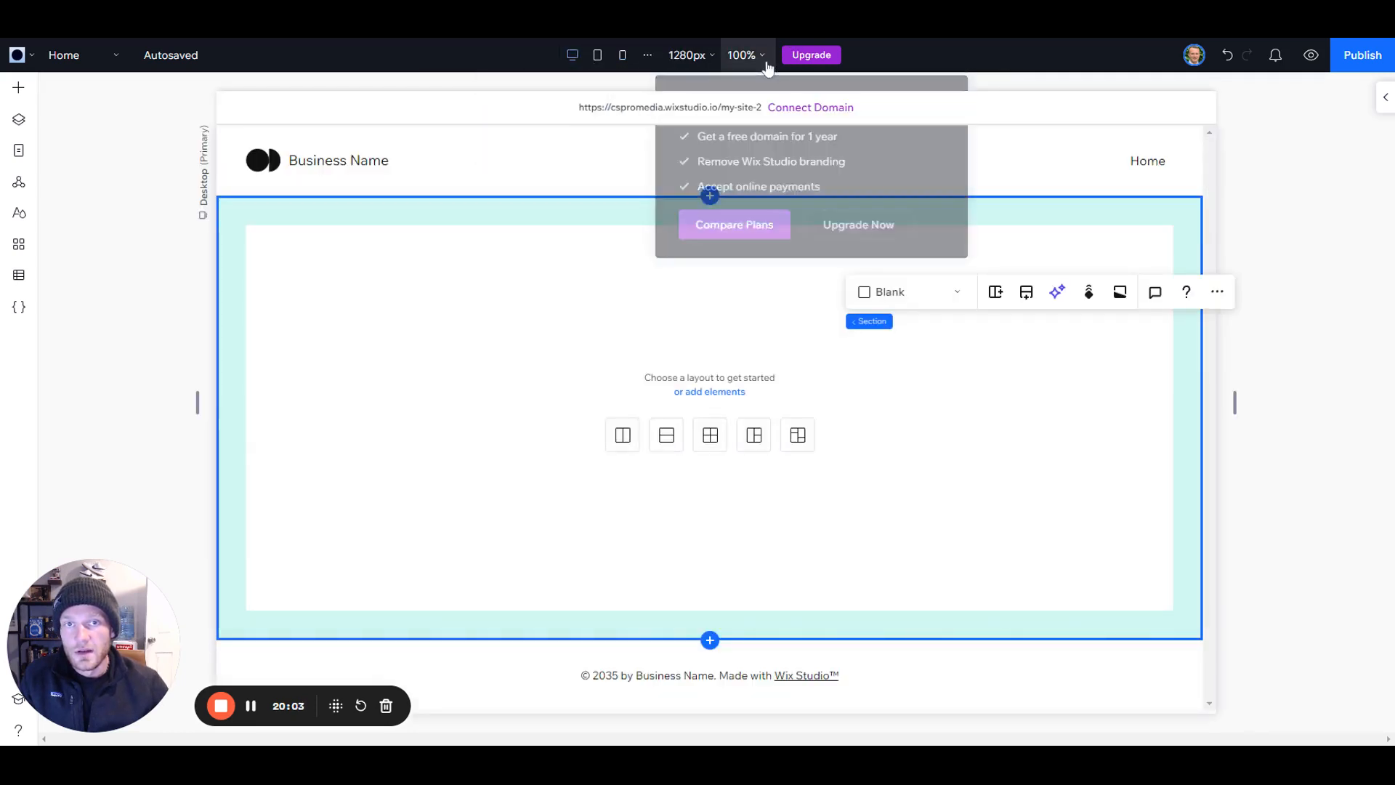
- Try out the canvas zoom by reducing it, restoring 100% and settling on 80%
{"action": "left_click", "coordinate": [768, 65]}
{"action": "left_click", "coordinate": [709, 91]}
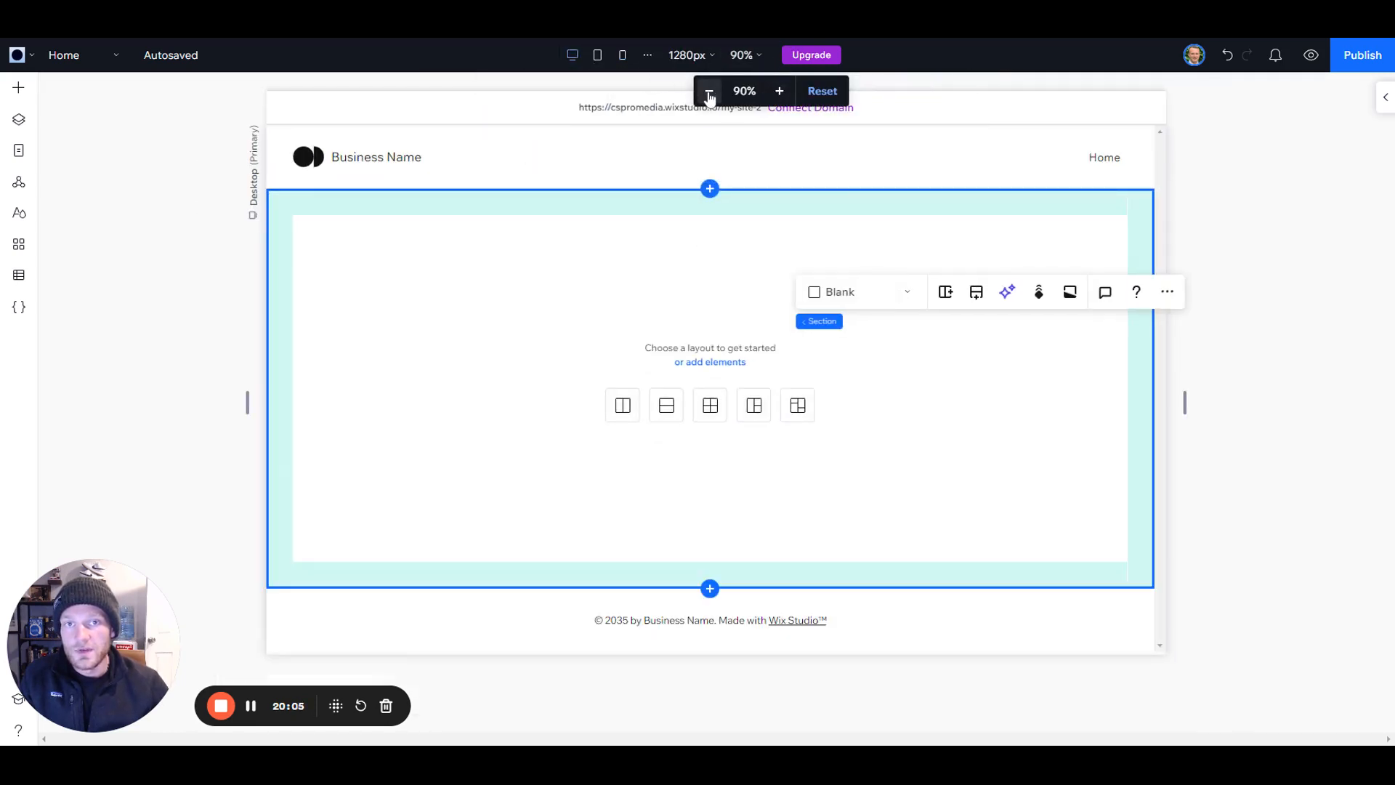
{"action": "left_click", "coordinate": [710, 91]}
{"action": "left_click", "coordinate": [709, 91]}
{"action": "left_click", "coordinate": [709, 91]}
{"action": "left_click", "coordinate": [779, 90]}
{"action": "left_click", "coordinate": [779, 91]}
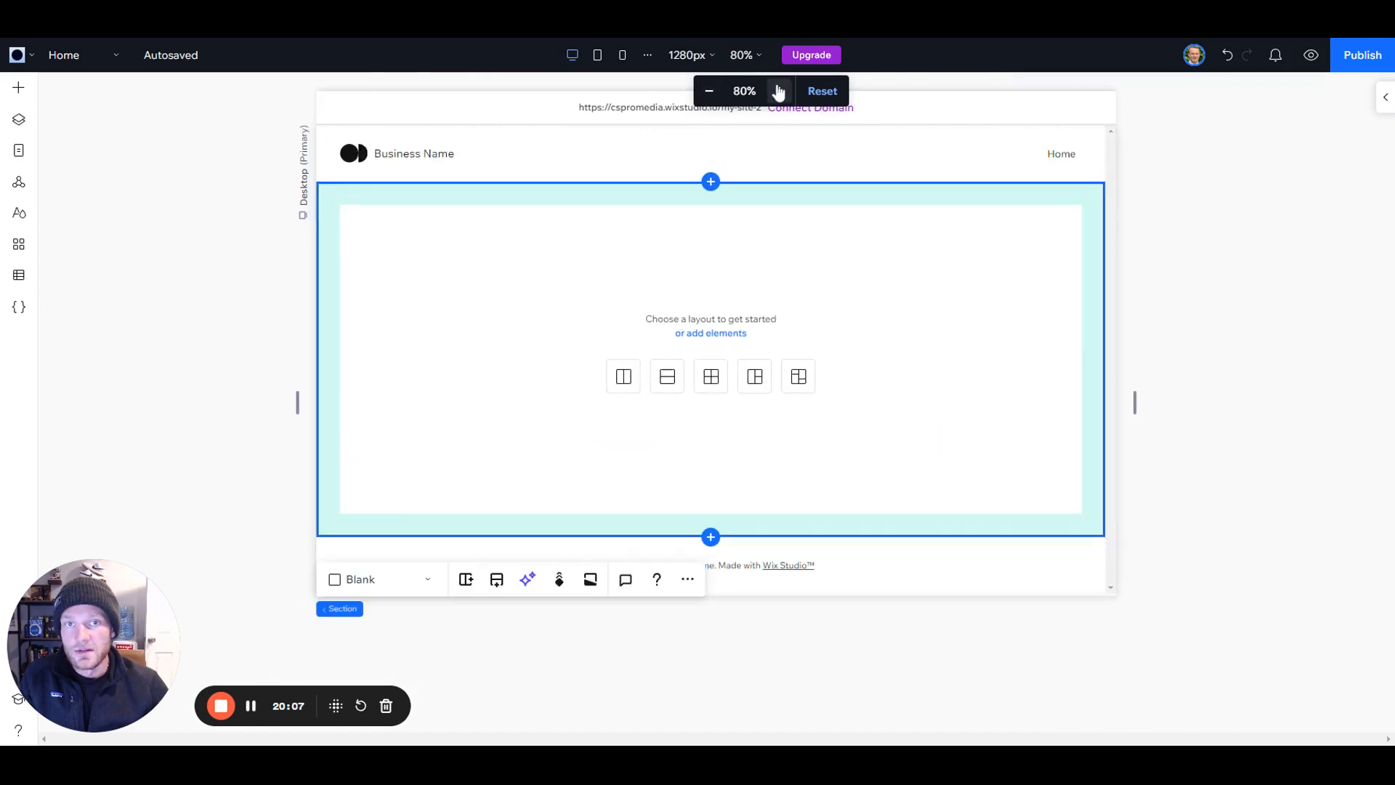
{"action": "left_click", "coordinate": [779, 91]}
{"action": "left_click", "coordinate": [778, 91]}
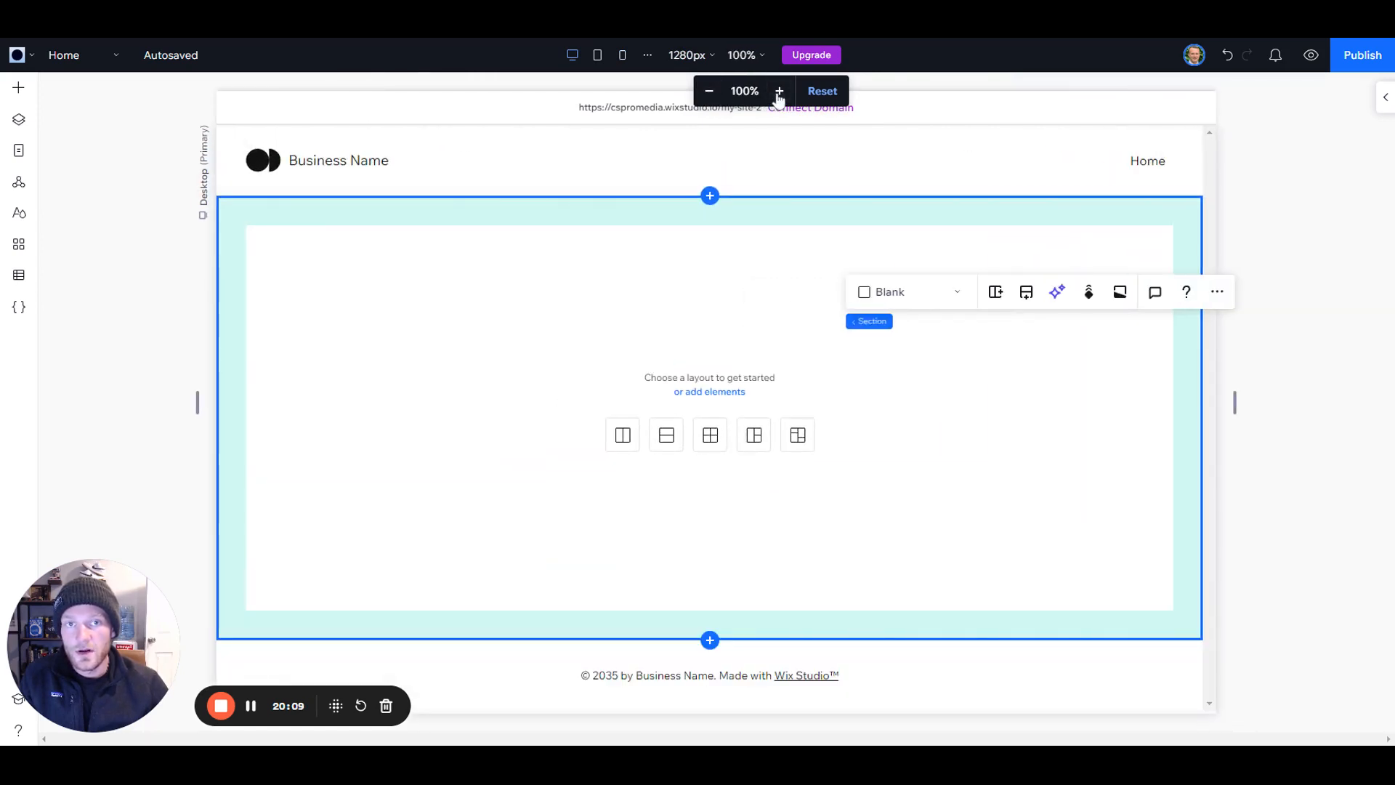
{"action": "left_click", "coordinate": [709, 90]}
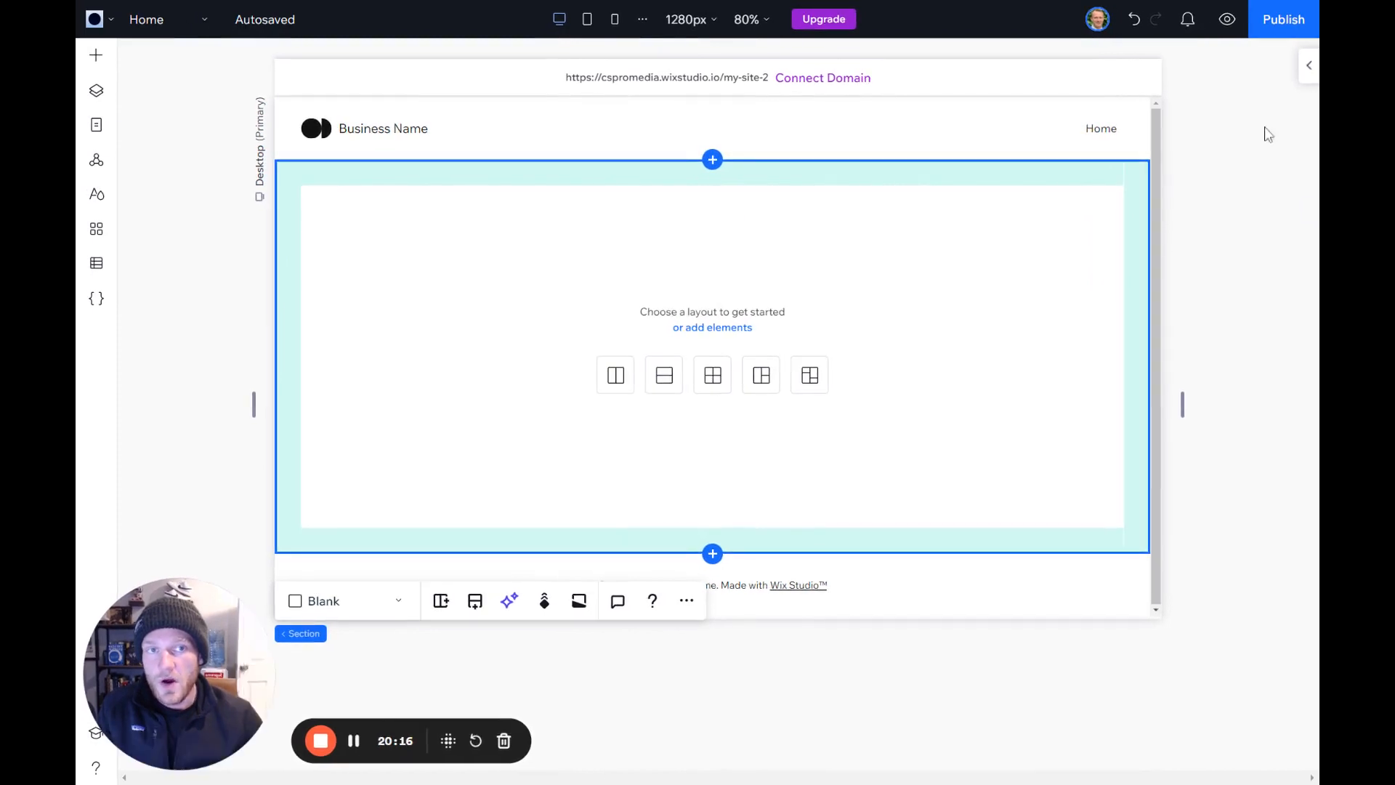
- Show the section's properties and examine how much of the page remains reachable beside them at 80% zoom
{"action": "left_click", "coordinate": [1308, 66]}
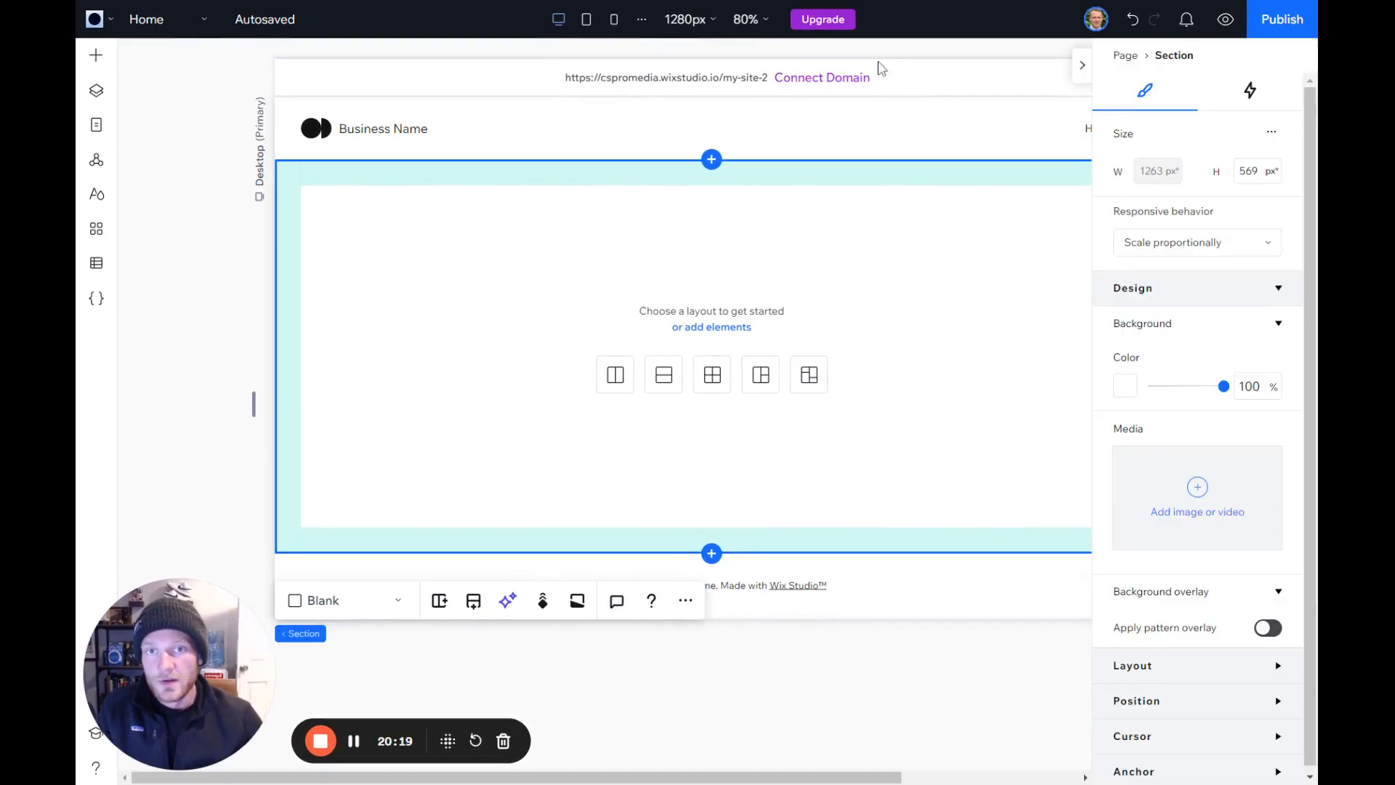
{"action": "scroll", "coordinate": [942, 94], "scroll_direction": "right", "scroll_amount": 3}
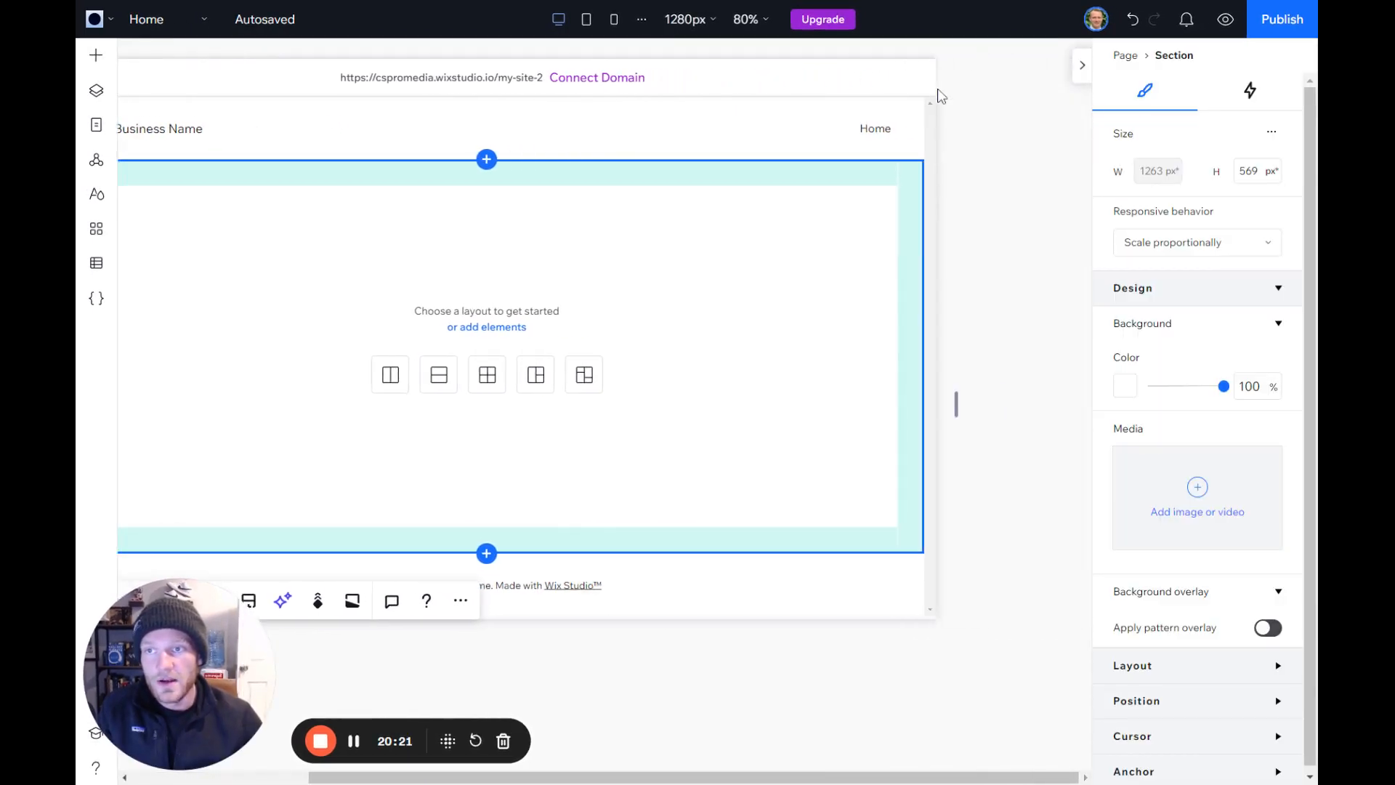
{"action": "scroll", "coordinate": [942, 95], "scroll_direction": "left", "scroll_amount": 3}
{"action": "scroll", "coordinate": [942, 95], "scroll_direction": "right", "scroll_amount": 2}
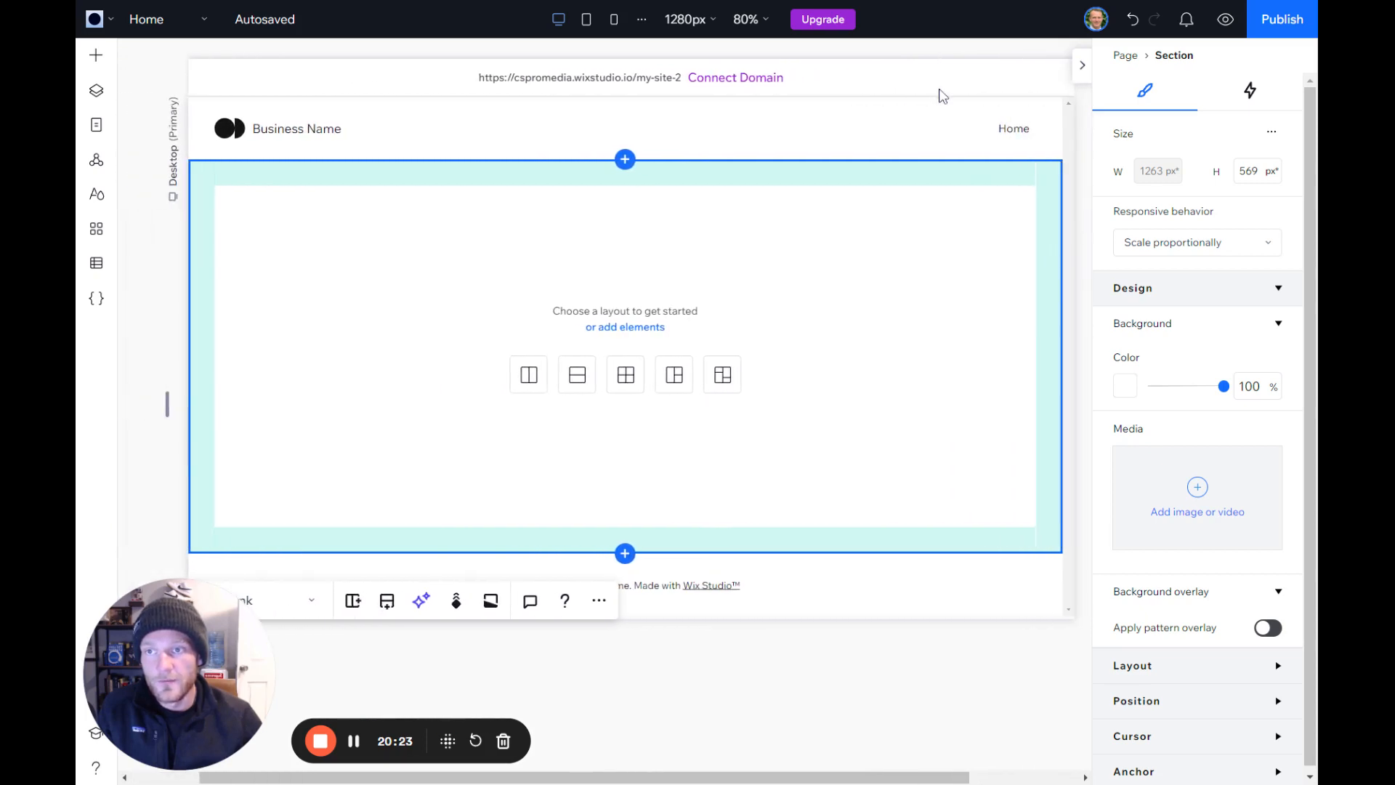
{"action": "scroll", "coordinate": [938, 94], "scroll_direction": "left", "scroll_amount": 2}
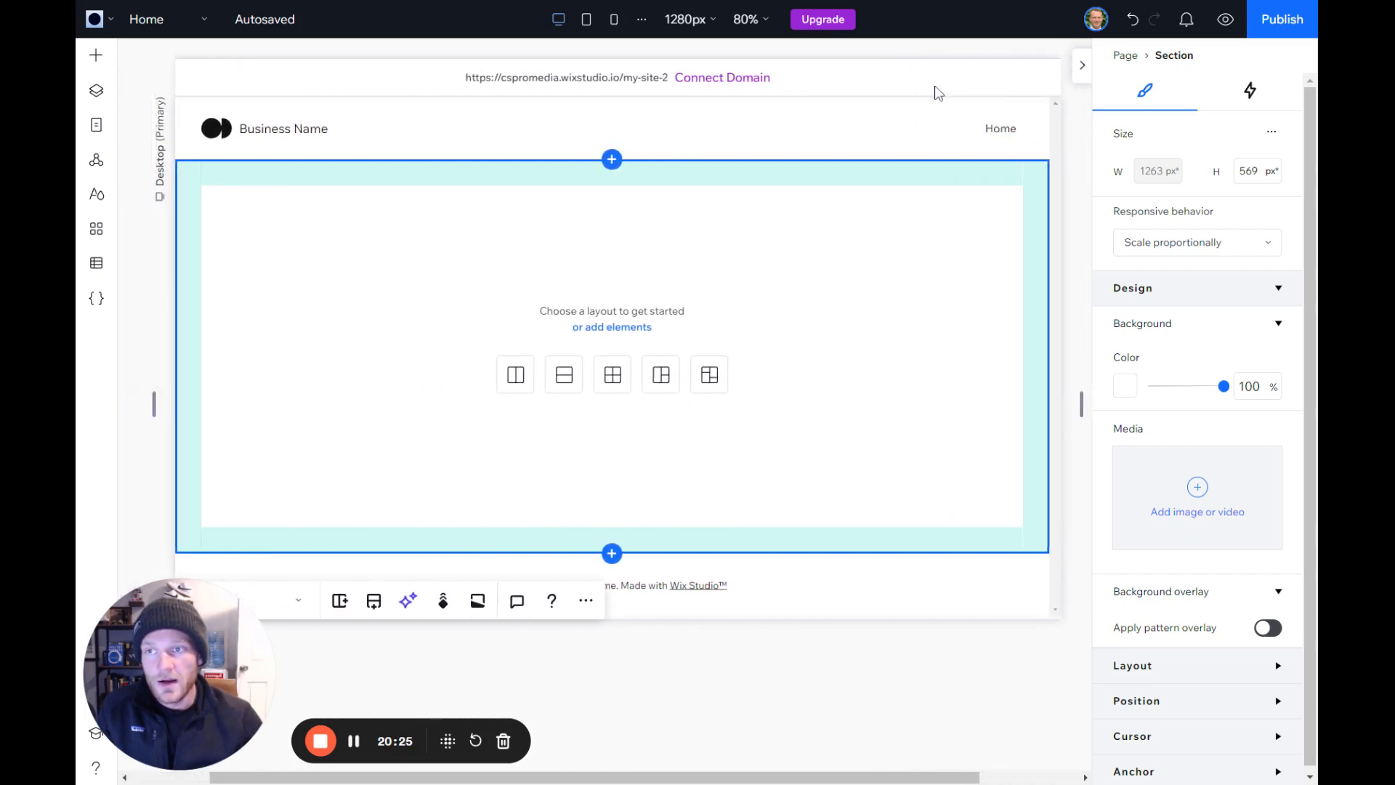
{"action": "scroll", "coordinate": [938, 94], "scroll_direction": "right", "scroll_amount": 2}
{"action": "scroll", "coordinate": [938, 94], "scroll_direction": "left", "scroll_amount": 1}
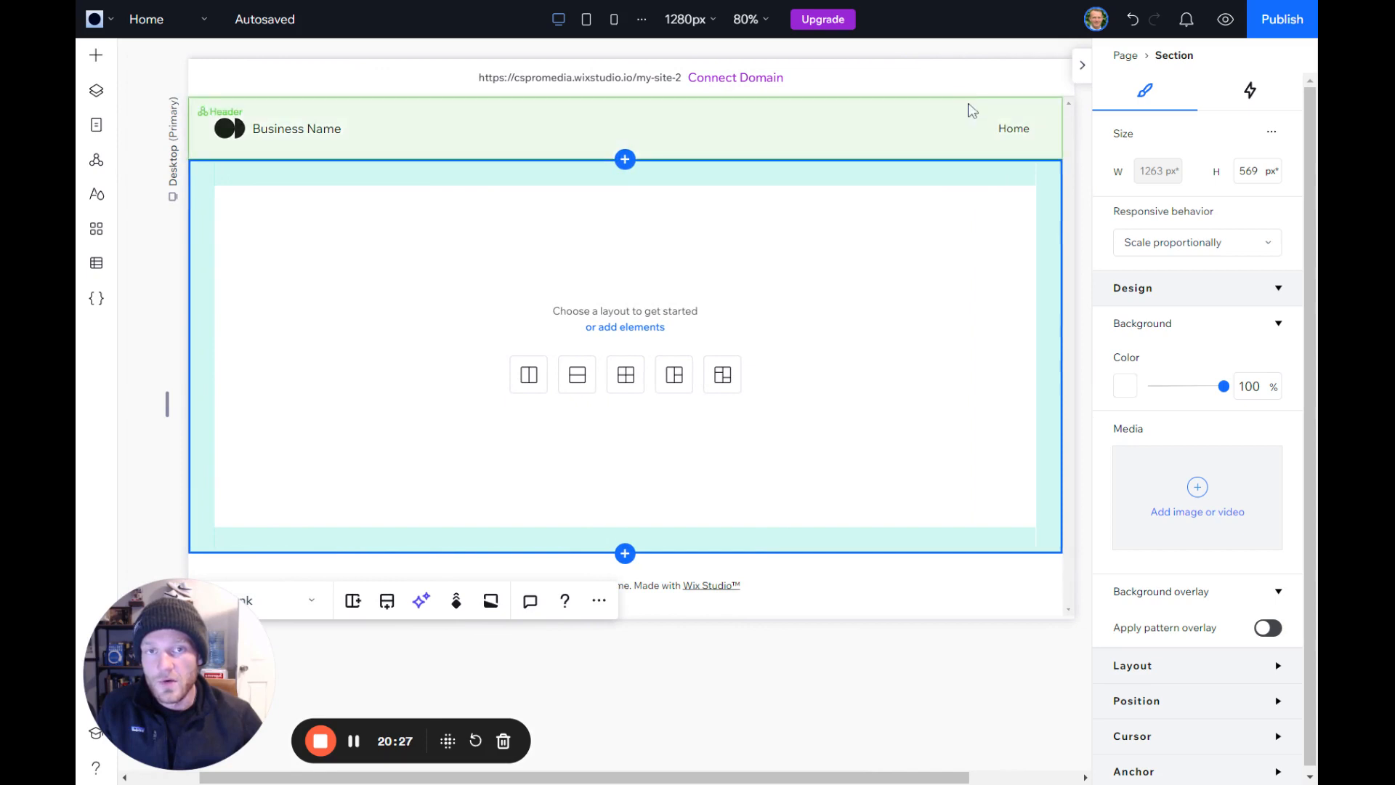
{"action": "left_click_drag", "start_coordinate": [1317, 145], "coordinate": [1287, 148]}
{"action": "scroll", "coordinate": [760, 90], "scroll_direction": "left", "scroll_amount": 1}
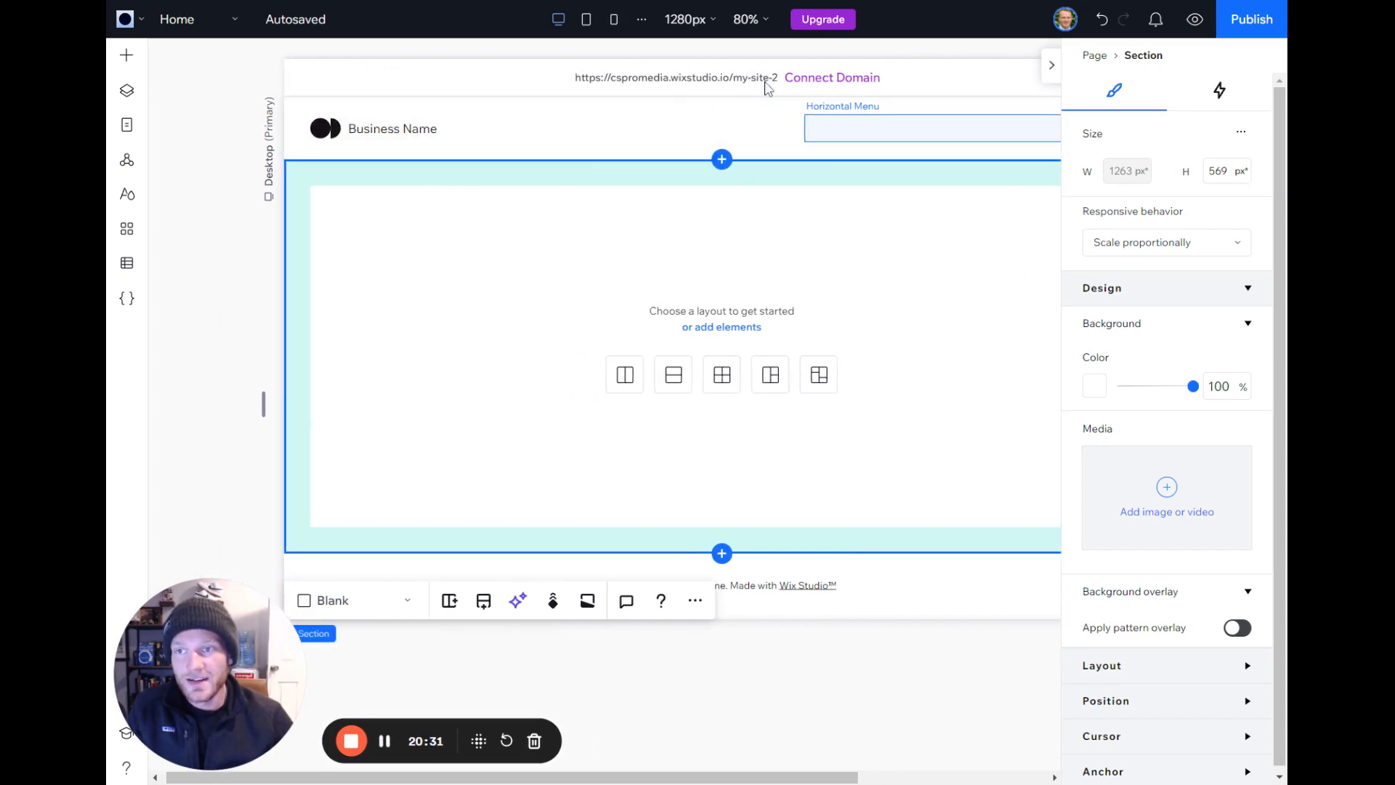
{"action": "scroll", "coordinate": [766, 87], "scroll_direction": "right", "scroll_amount": 3}
{"action": "scroll", "coordinate": [768, 88], "scroll_direction": "left", "scroll_amount": 3}
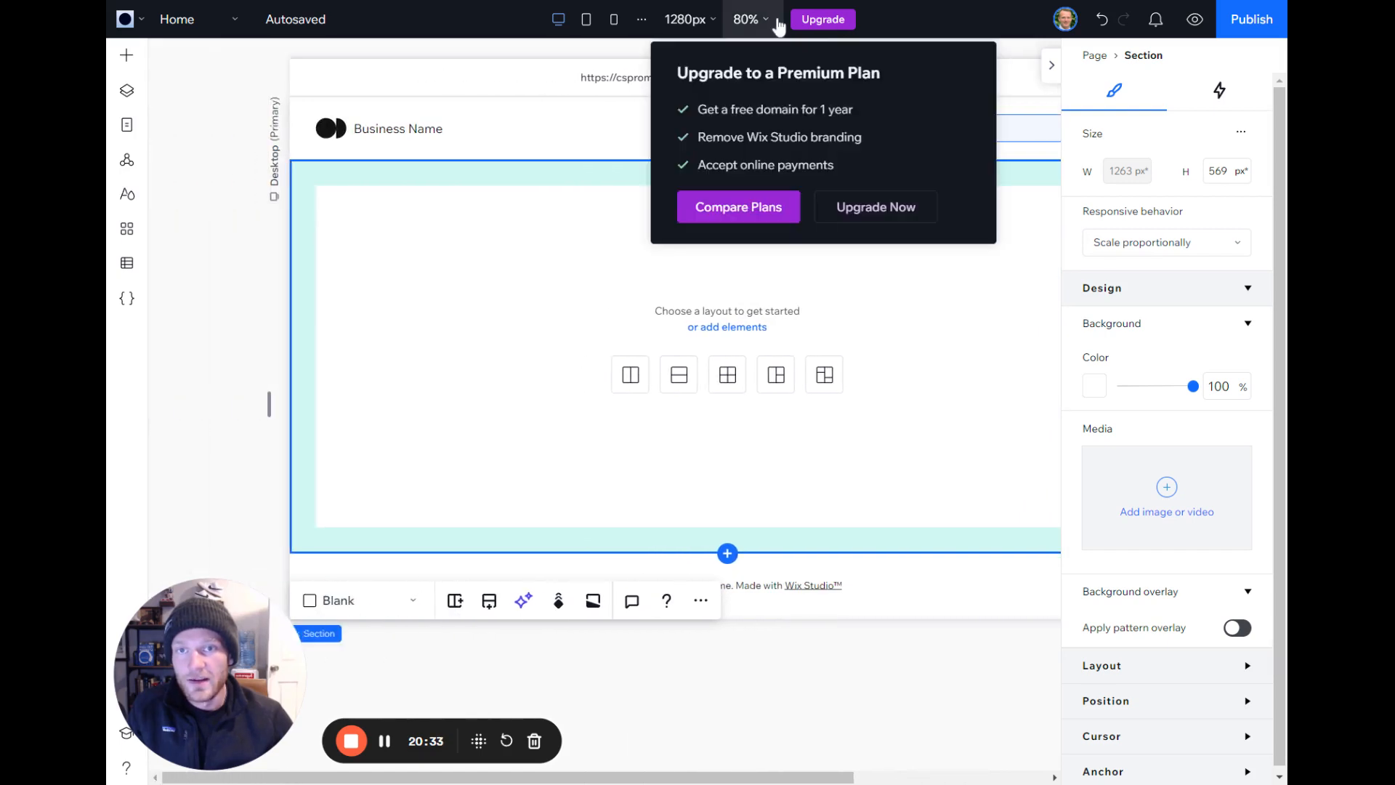
- Restore the canvas zoom to 100% with the section's properties showing
{"action": "left_click", "coordinate": [748, 19]}
{"action": "left_click", "coordinate": [787, 59]}
{"action": "left_click", "coordinate": [787, 61]}
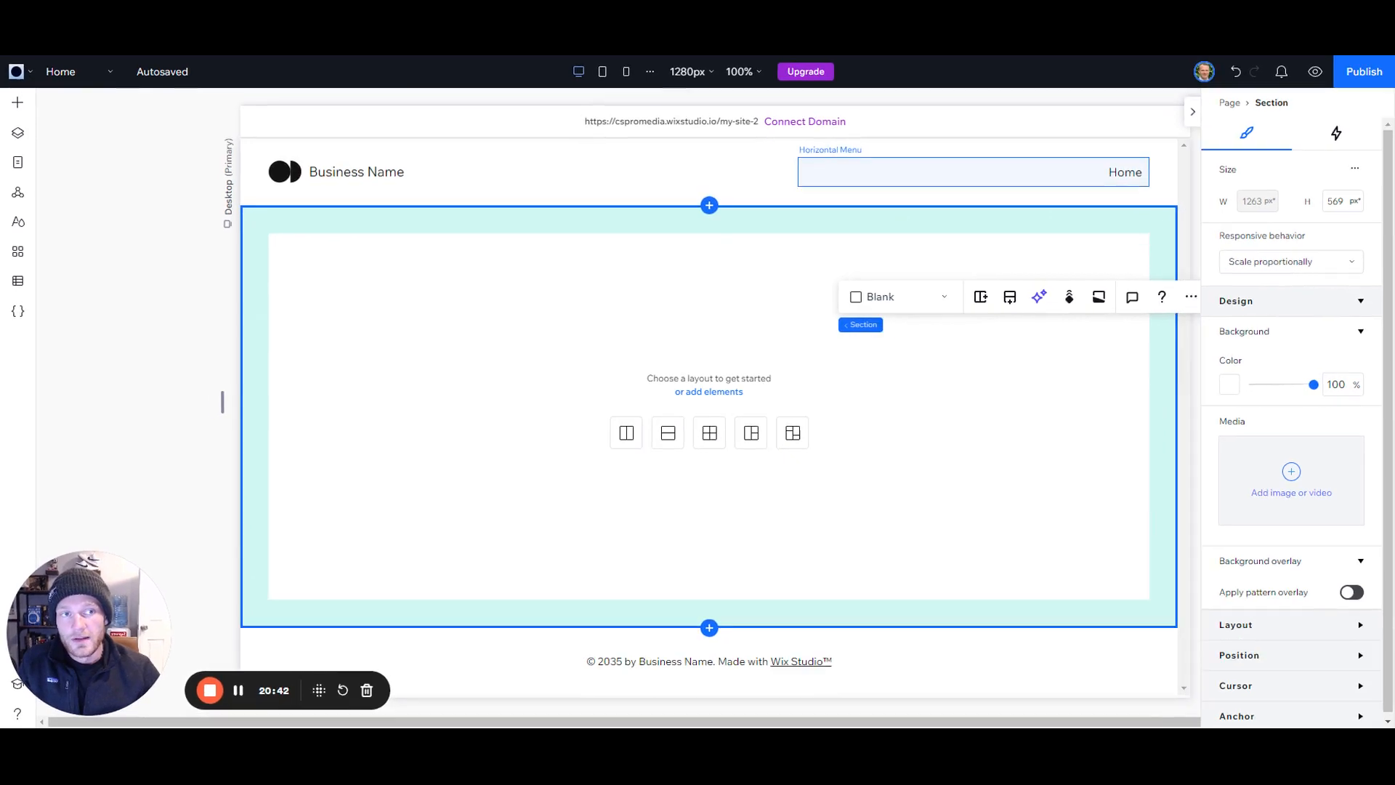
- Reduce the canvas zoom to 70% to view the whole page beside the section's properties
{"action": "left_click", "coordinate": [743, 72]}
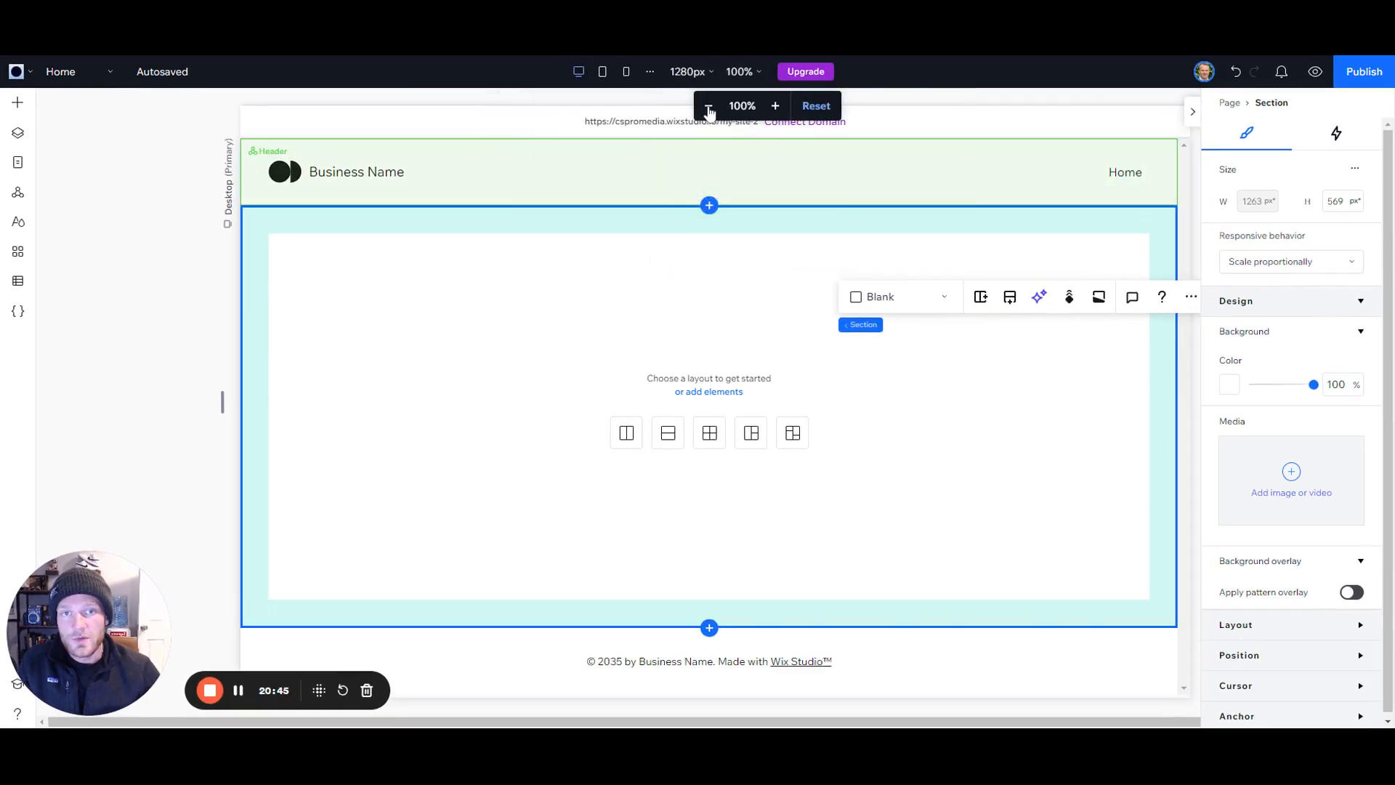
{"action": "left_click", "coordinate": [708, 107]}
{"action": "left_click", "coordinate": [708, 107]}
{"action": "left_click", "coordinate": [709, 106]}
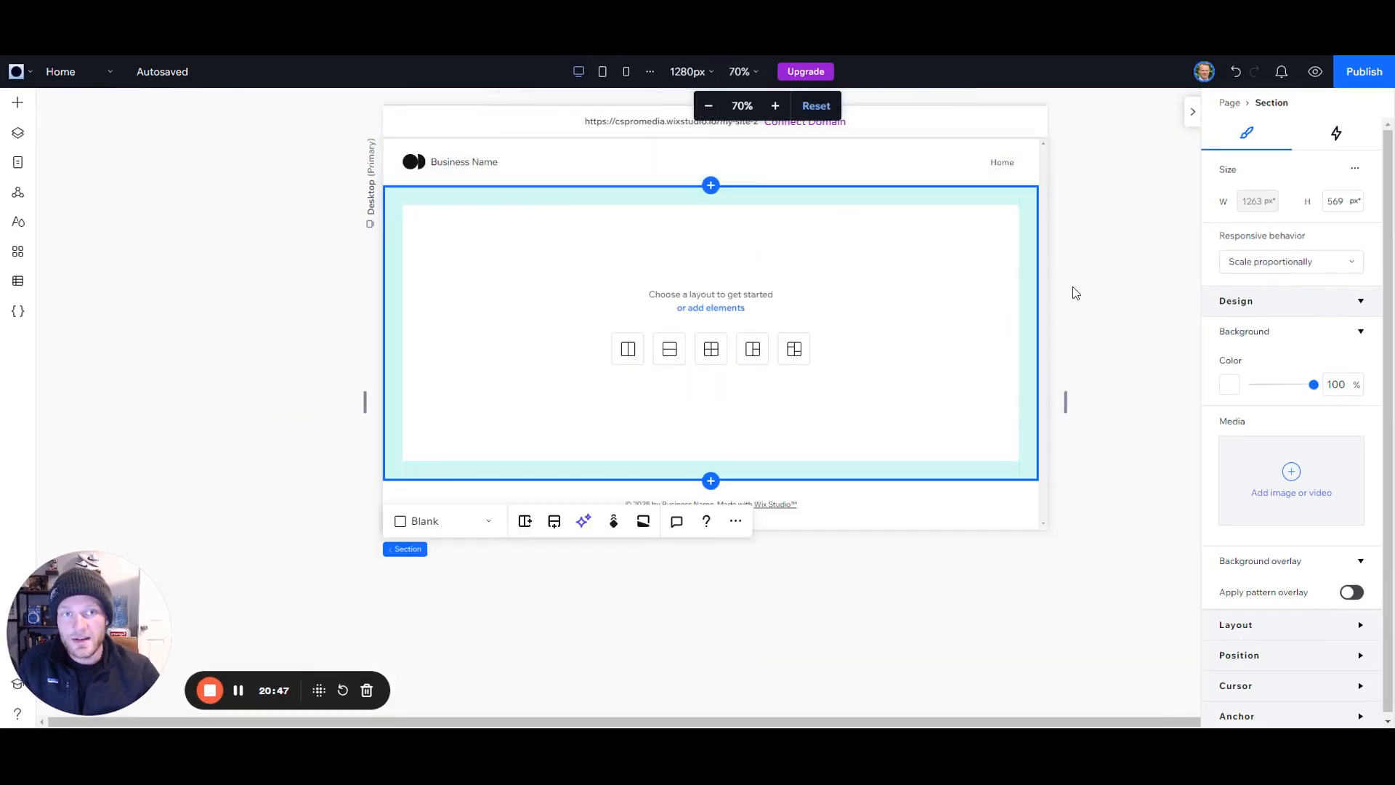
- Check the desktop editing size setting and bring the canvas zoom back up to 100%
{"action": "left_click", "coordinate": [709, 72]}
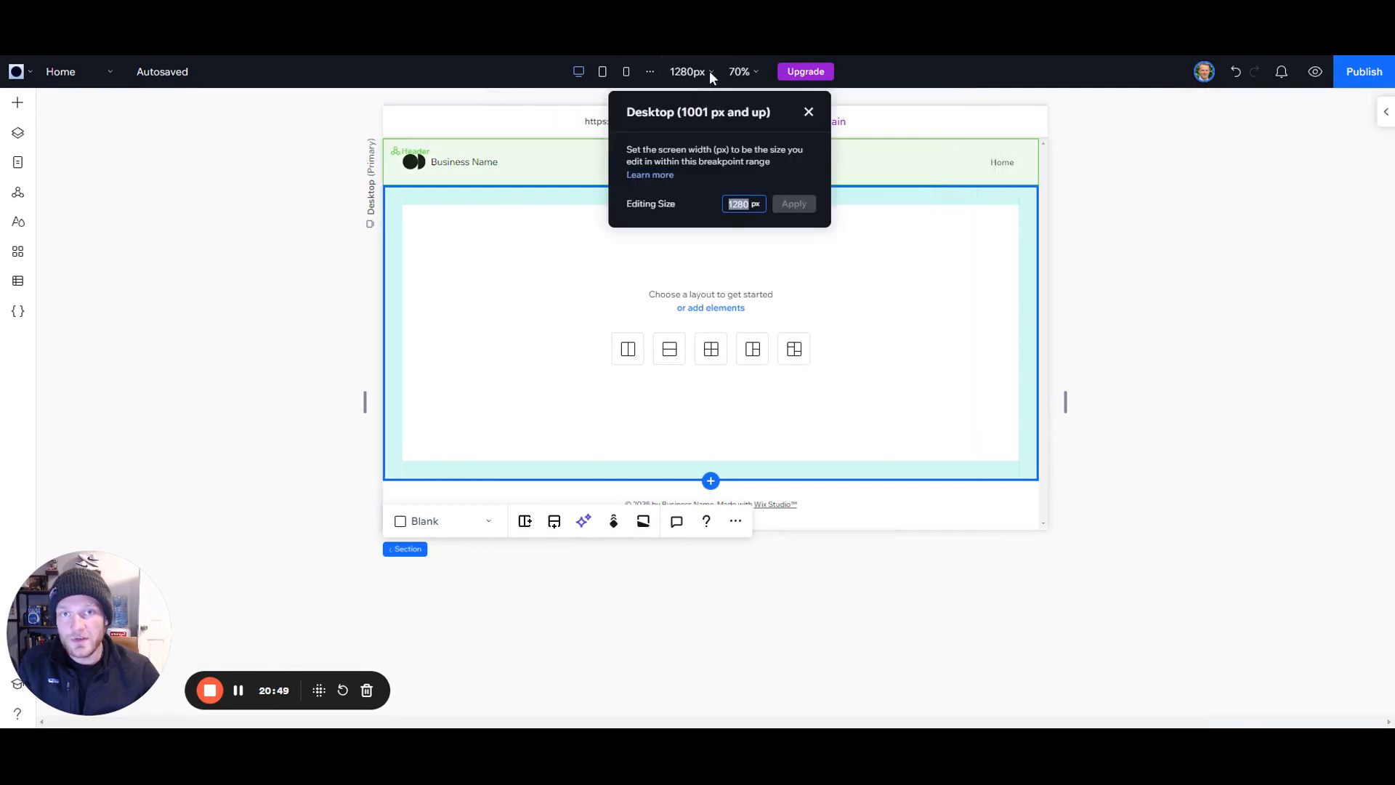
{"action": "left_click", "coordinate": [741, 73]}
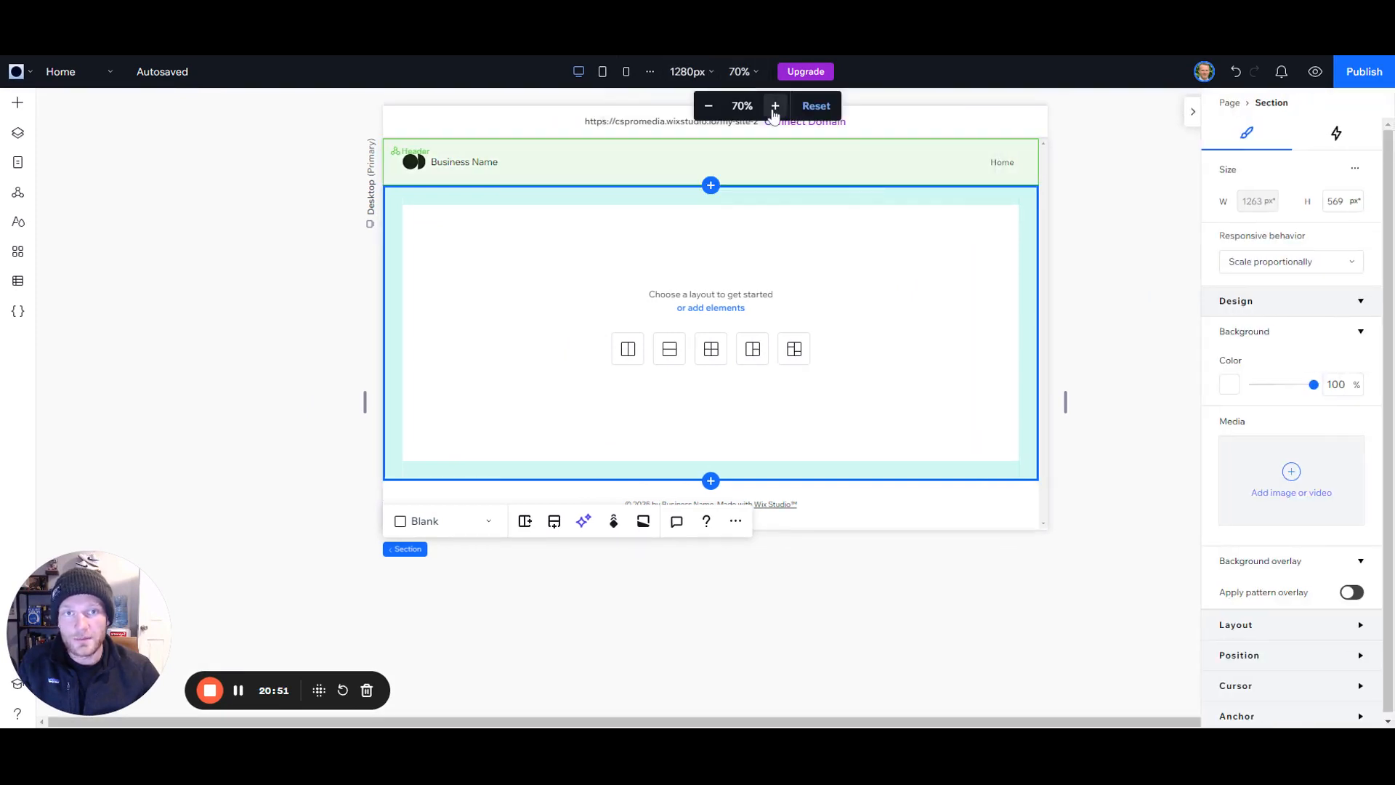
{"action": "left_click", "coordinate": [775, 107]}
{"action": "left_click", "coordinate": [774, 107]}
{"action": "left_click", "coordinate": [775, 107]}
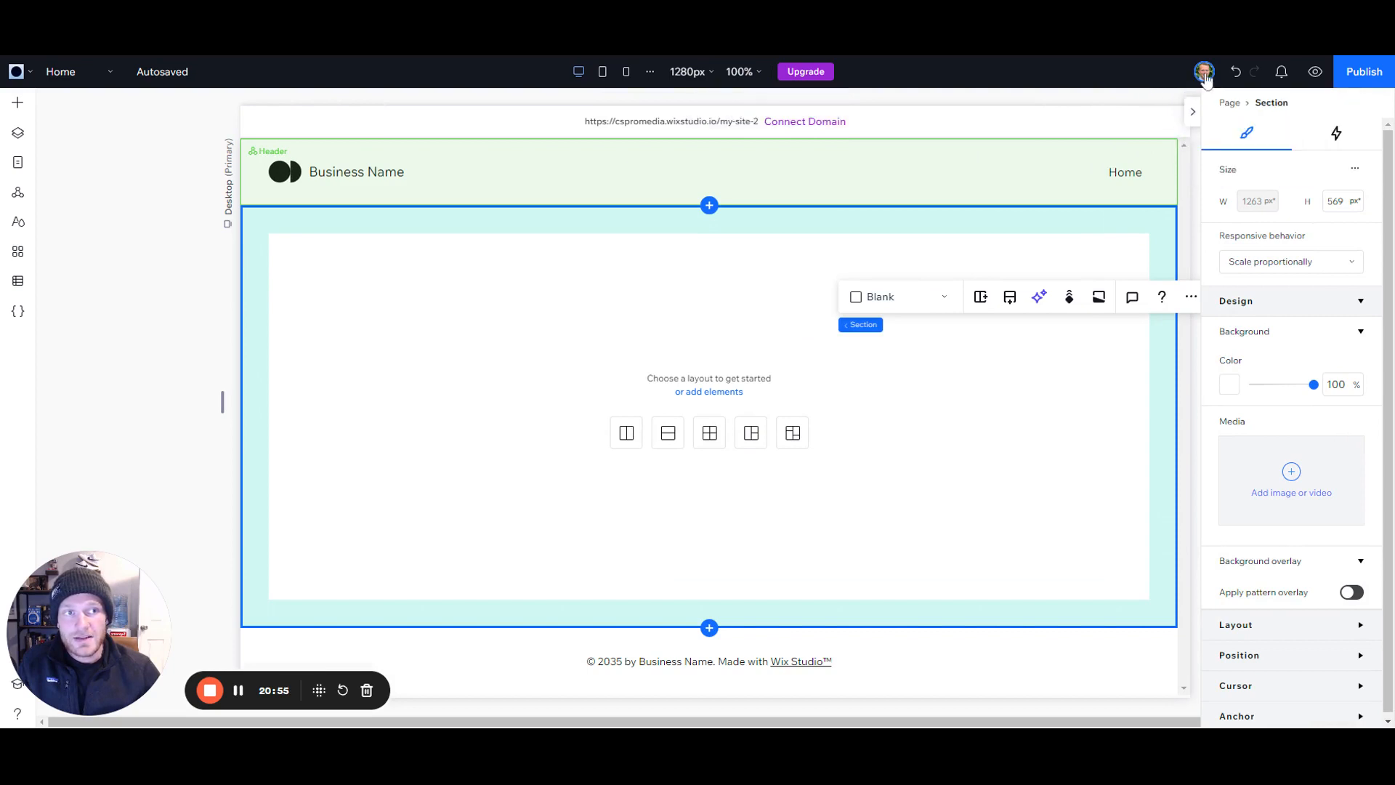
- Review the account options, such as sites, subscriptions, domains and billing history, and return to the canvas
{"action": "mouse_move", "coordinate": [1207, 71]}
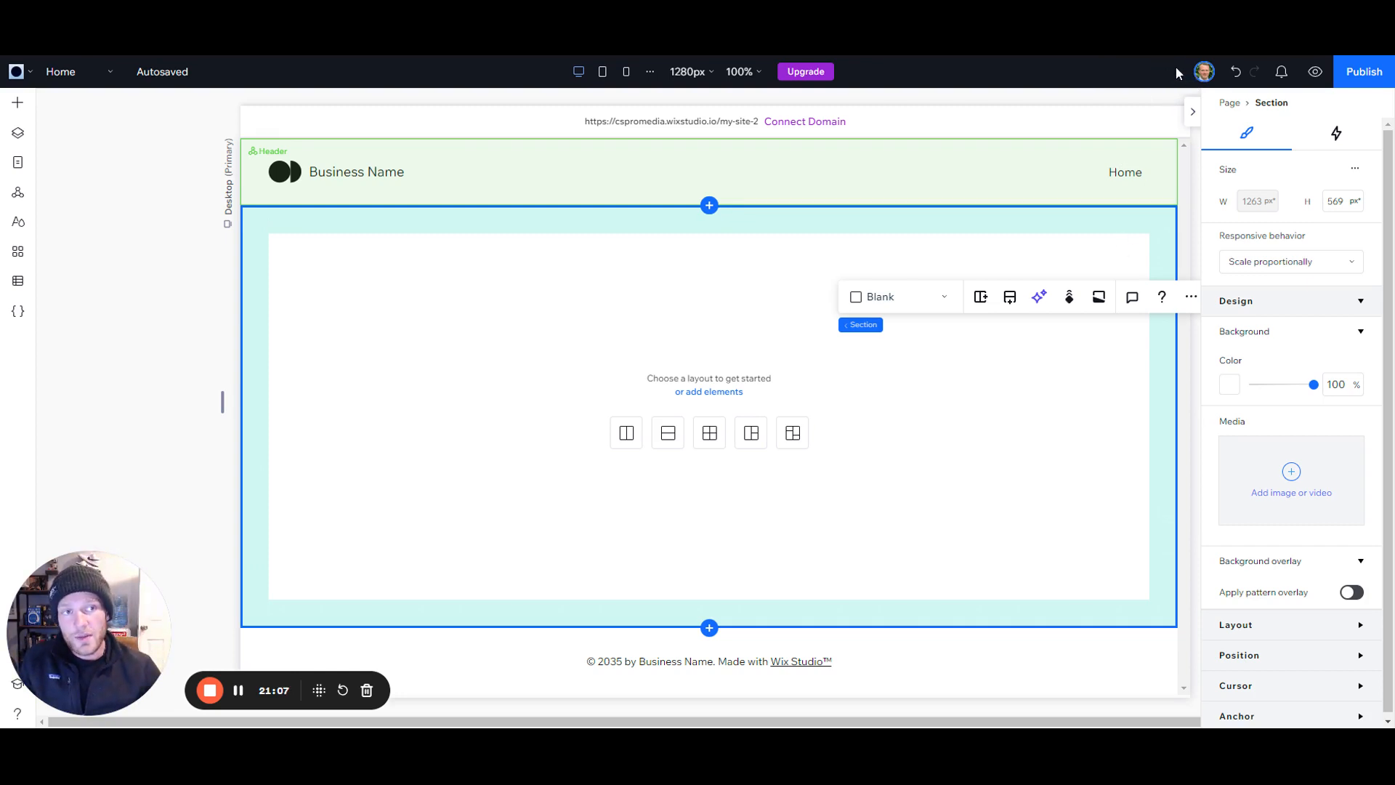
{"action": "left_click", "coordinate": [1204, 71]}
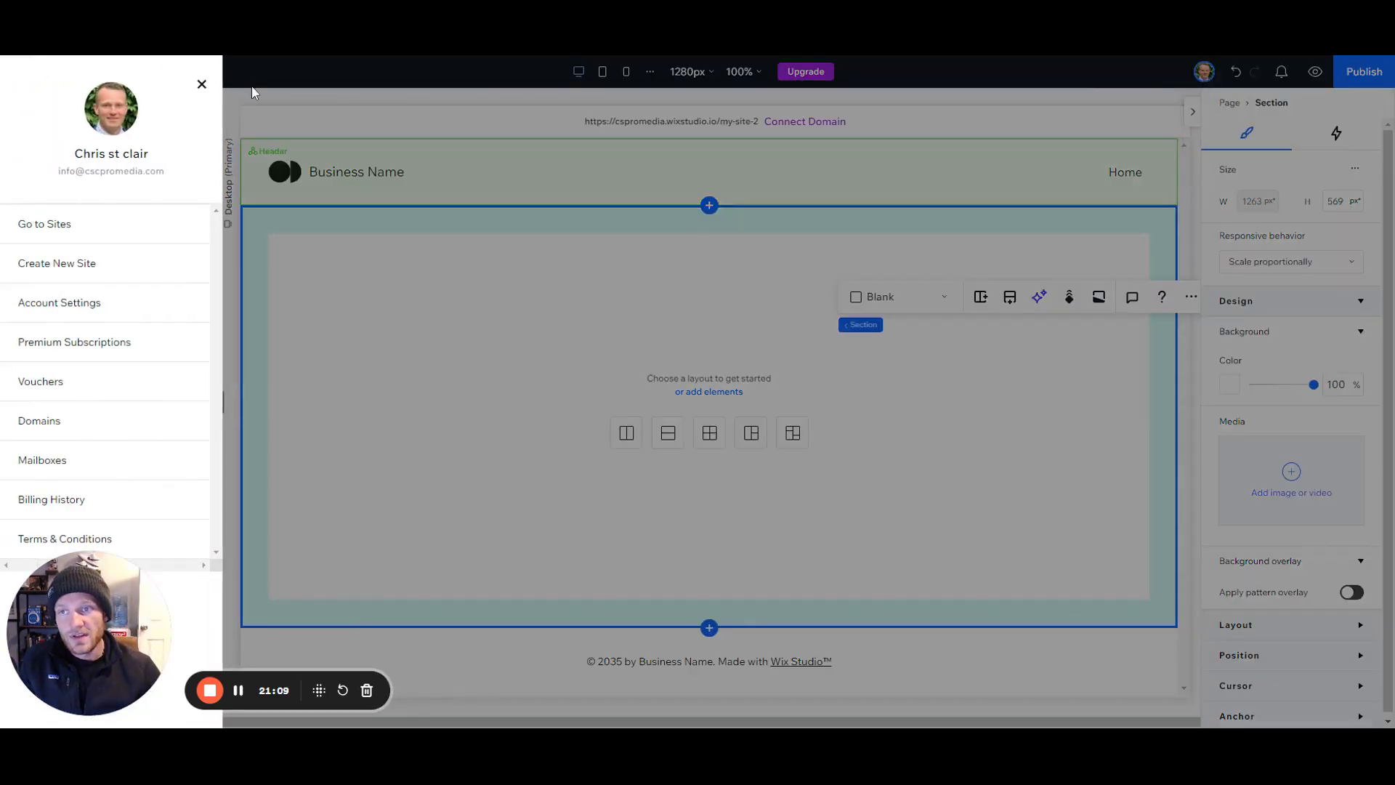
{"action": "left_click", "coordinate": [200, 86]}
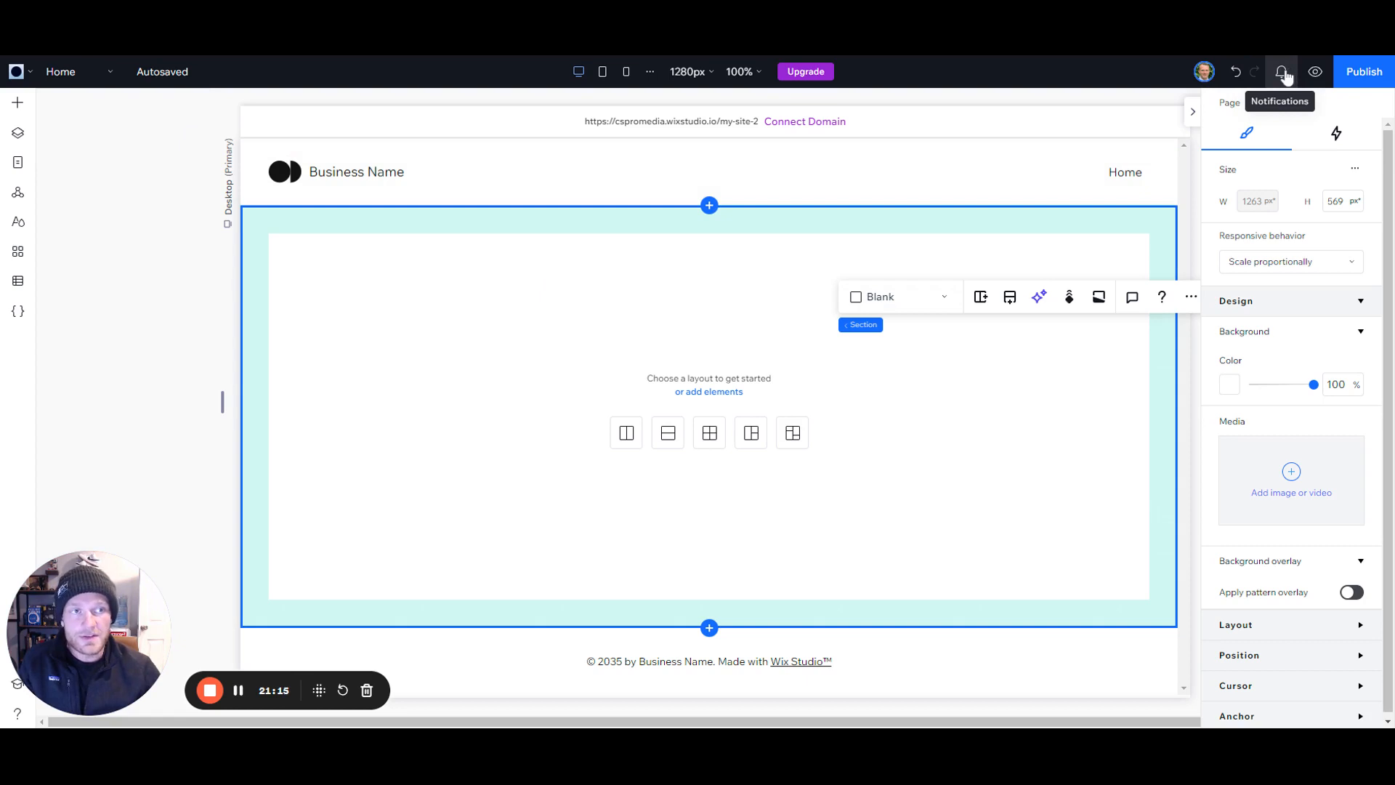
- Preview the site and narrow the desktop preview to about 1204 px wide
{"action": "left_click", "coordinate": [1315, 71]}
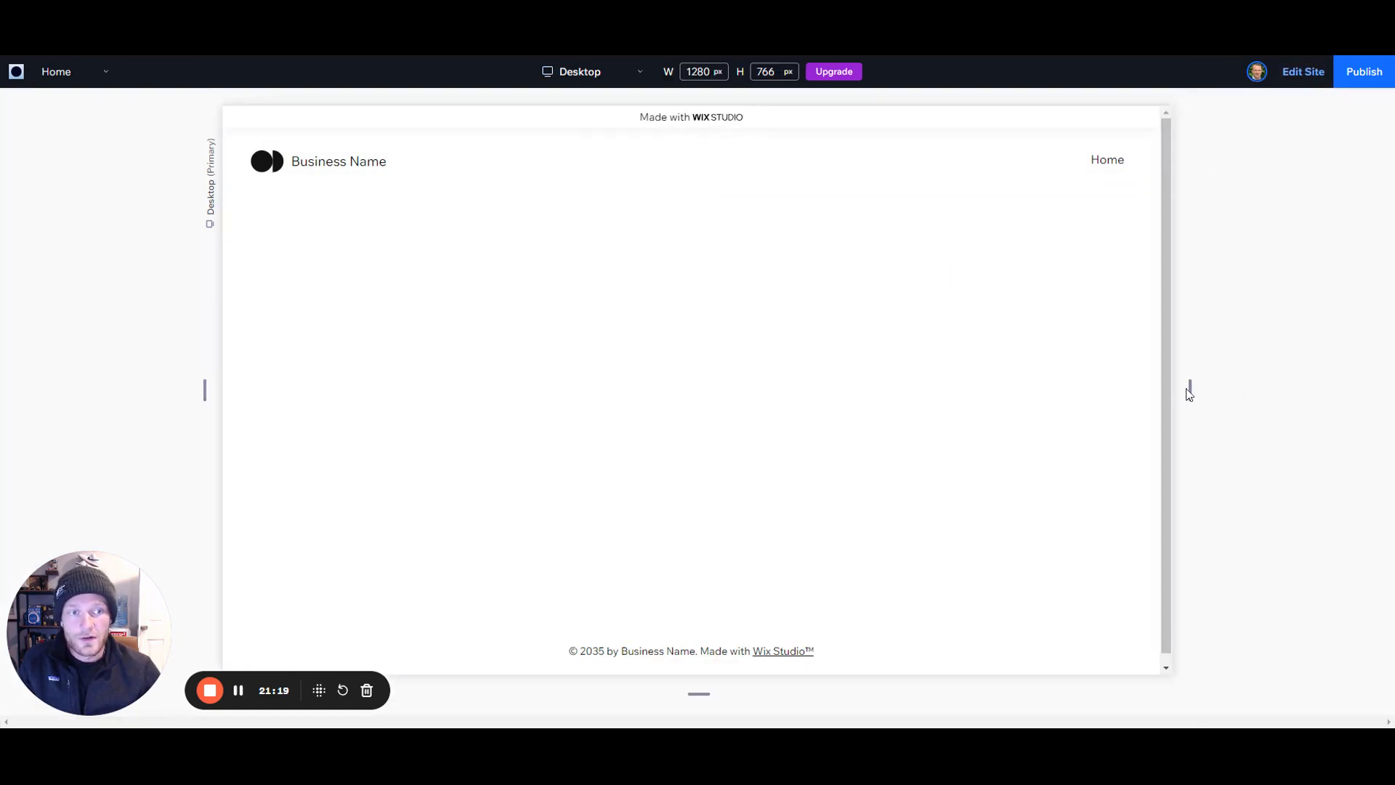
{"action": "left_click_drag", "start_coordinate": [1187, 390], "coordinate": [1163, 327]}
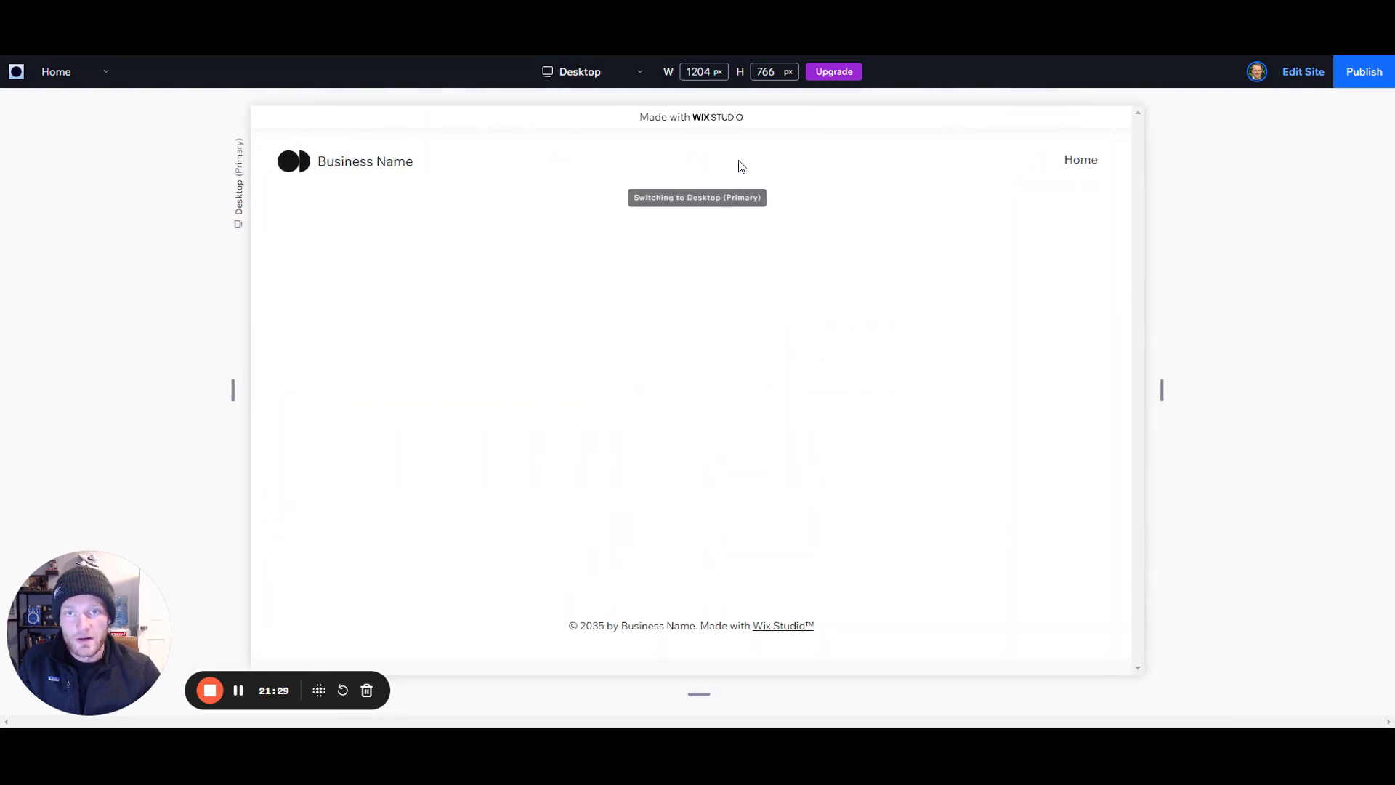
- View the site preview at the Mobile breakpoint and at the Tablet breakpoint
{"action": "left_click", "coordinate": [627, 78]}
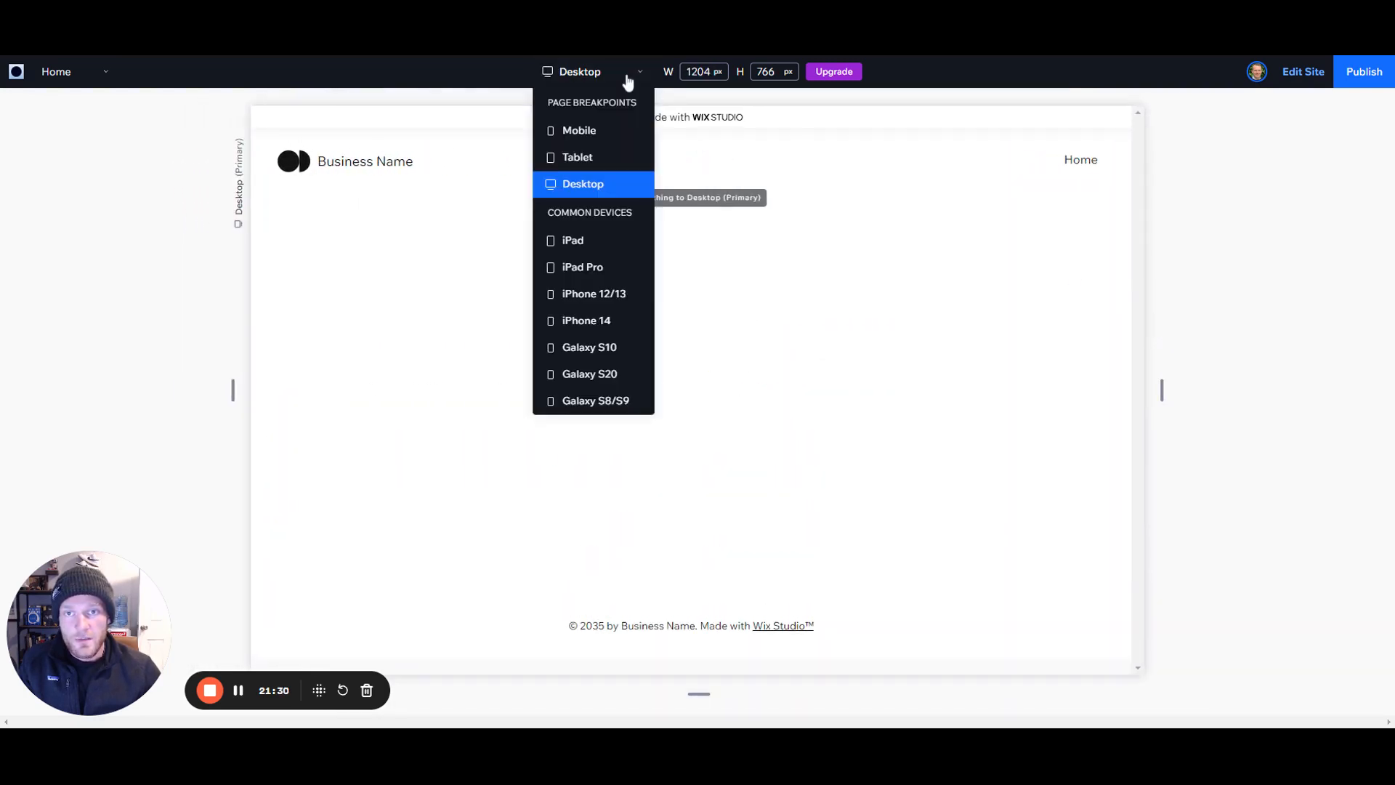
{"action": "left_click", "coordinate": [591, 138]}
{"action": "left_click", "coordinate": [594, 73]}
{"action": "left_click", "coordinate": [581, 157]}
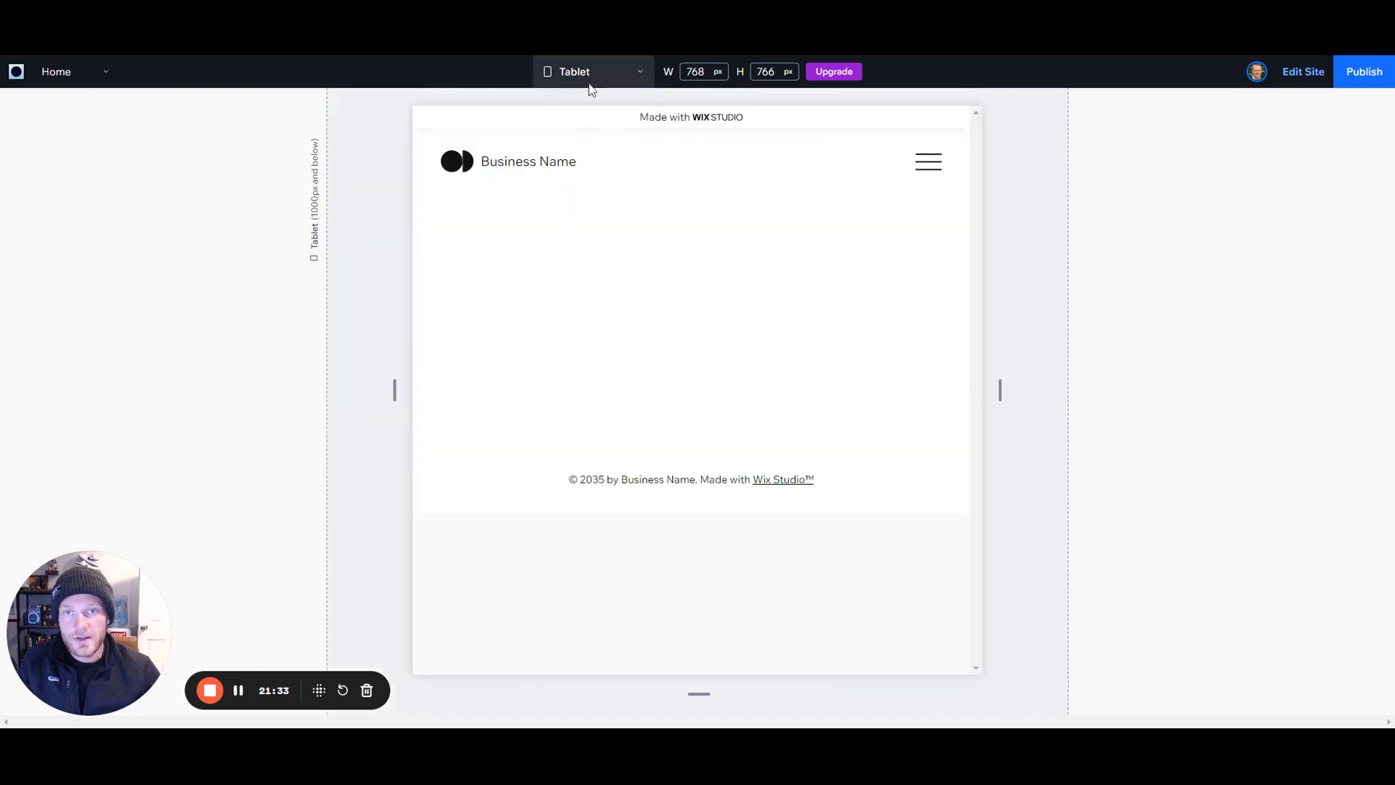
- View the site preview at the Desktop breakpoint, then at the iPad and iPad Pro device sizes
{"action": "left_click", "coordinate": [591, 80]}
{"action": "left_click", "coordinate": [605, 184]}
{"action": "left_click", "coordinate": [598, 80]}
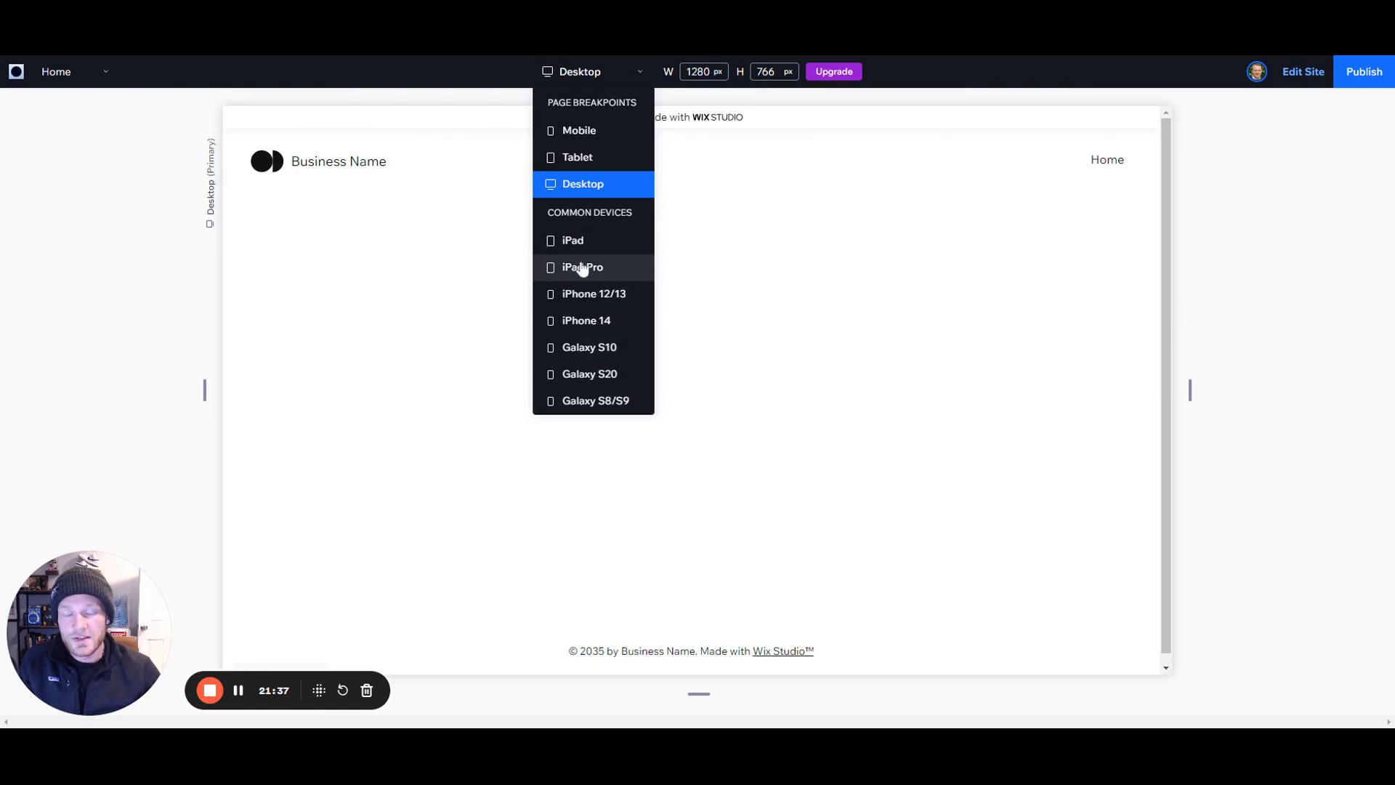
{"action": "left_click", "coordinate": [594, 240]}
{"action": "left_click", "coordinate": [604, 69]}
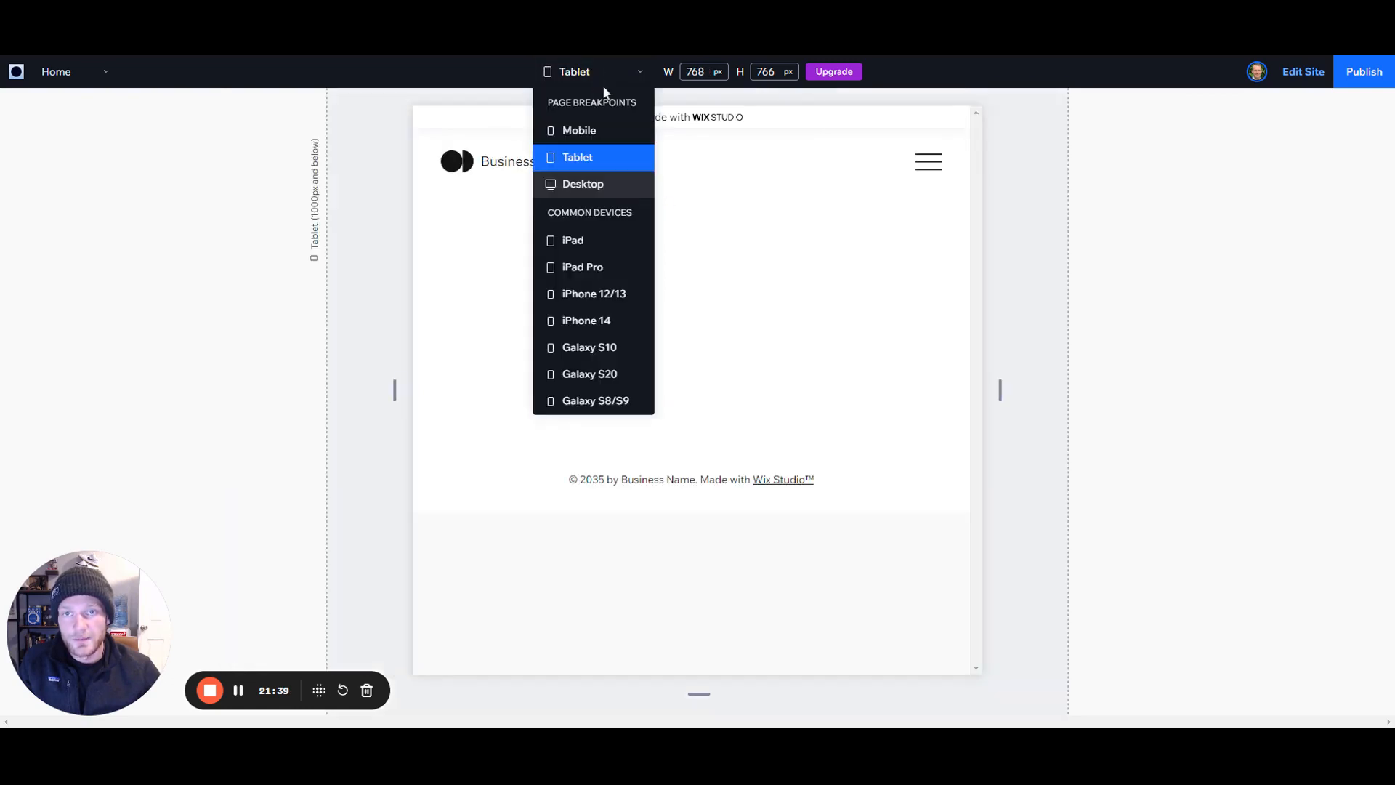
{"action": "left_click", "coordinate": [600, 265]}
- View the site preview at the iPhone 12/13, Galaxy S10 and Galaxy S8/S9 device sizes
{"action": "left_click", "coordinate": [592, 73]}
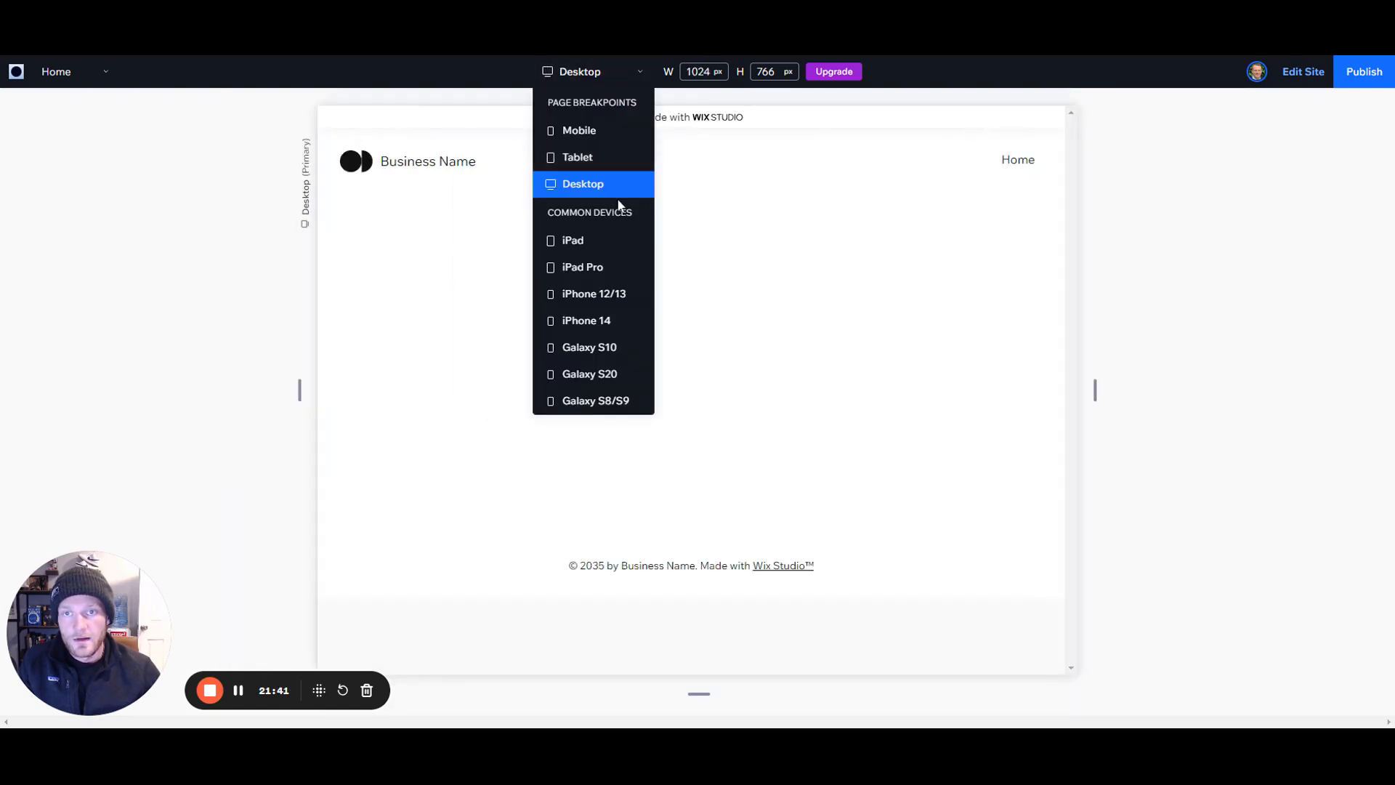
{"action": "left_click", "coordinate": [599, 293]}
{"action": "left_click", "coordinate": [589, 73]}
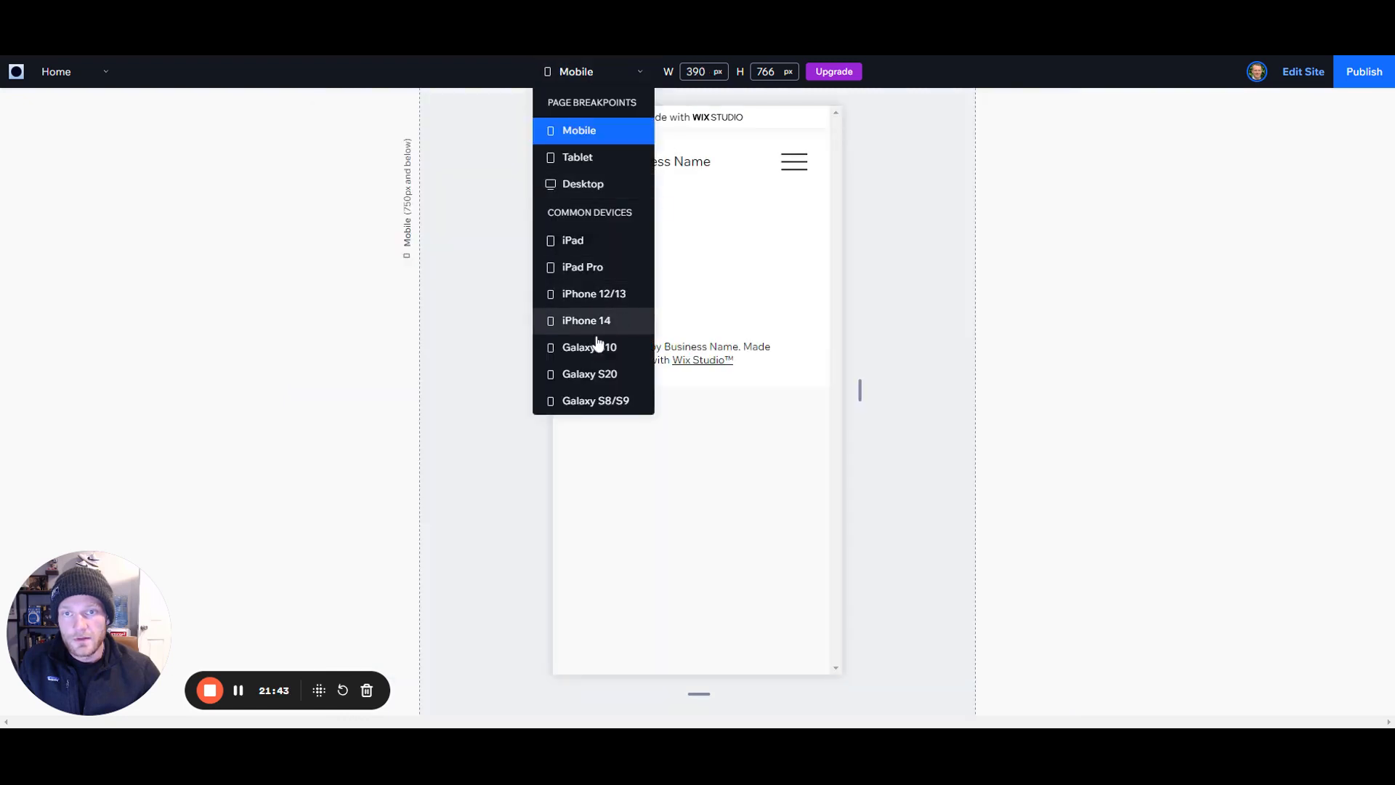
{"action": "left_click", "coordinate": [597, 346]}
{"action": "left_click", "coordinate": [604, 70]}
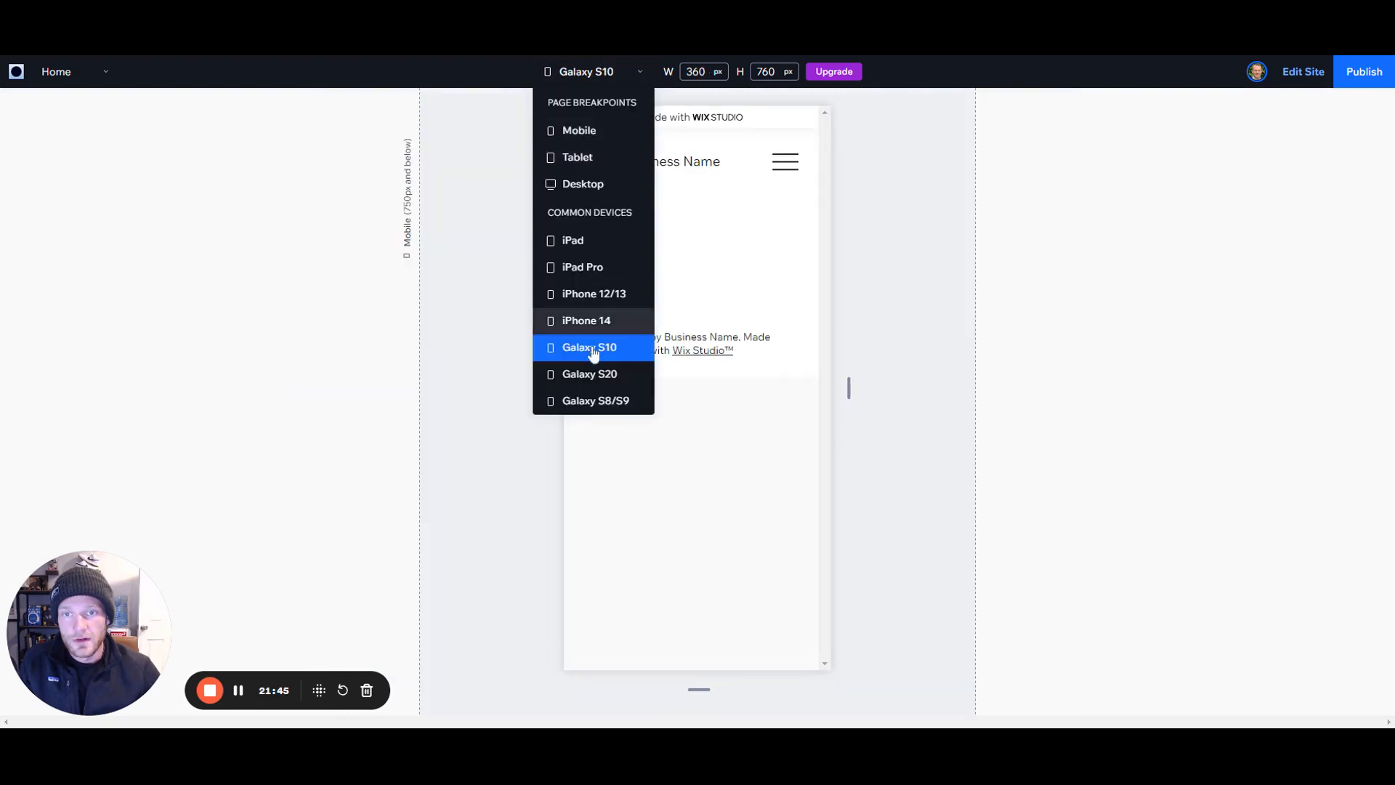
{"action": "left_click", "coordinate": [595, 401]}
- View the site preview at the Mobile breakpoint and return it to the Desktop breakpoint
{"action": "left_click", "coordinate": [613, 72]}
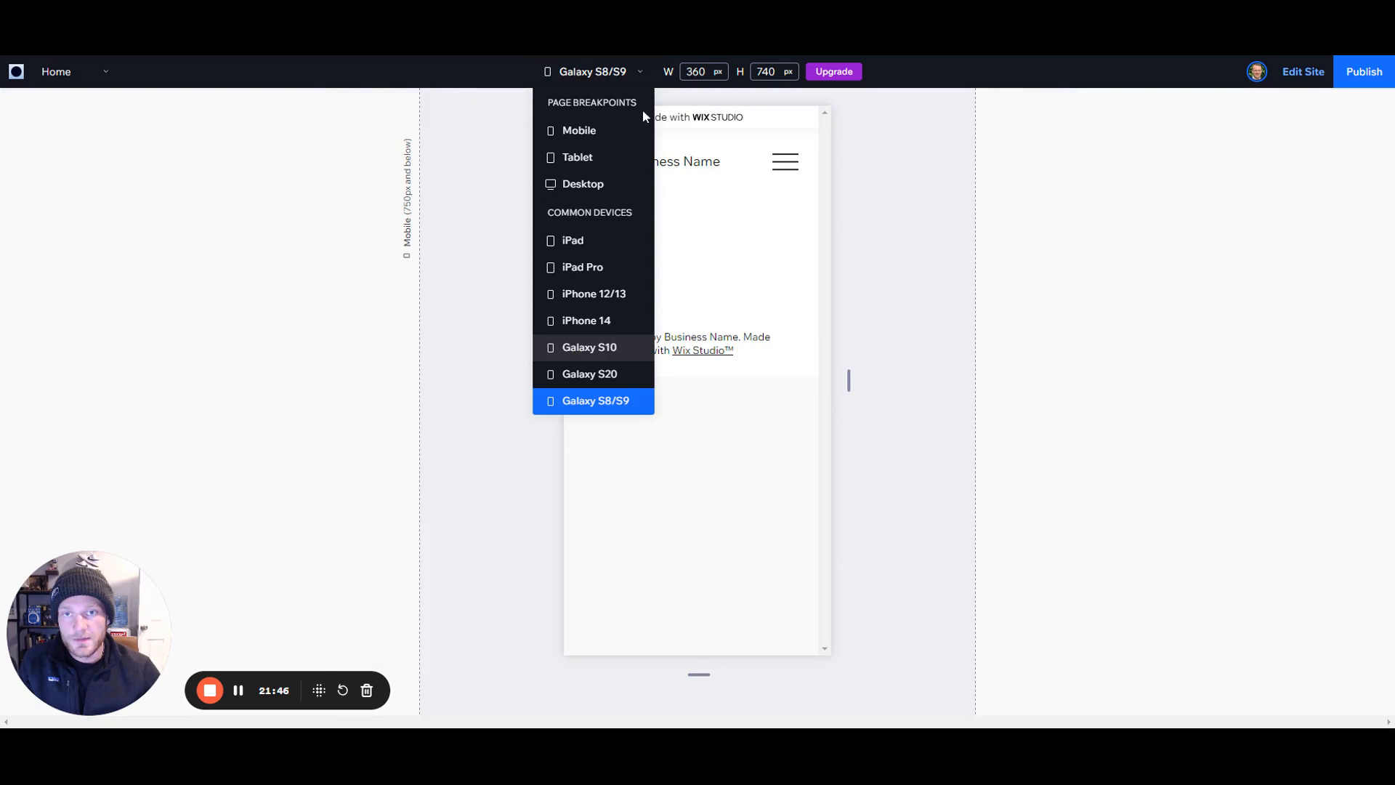
{"action": "left_click", "coordinate": [579, 130]}
{"action": "left_click", "coordinate": [582, 73]}
{"action": "left_click", "coordinate": [582, 184]}
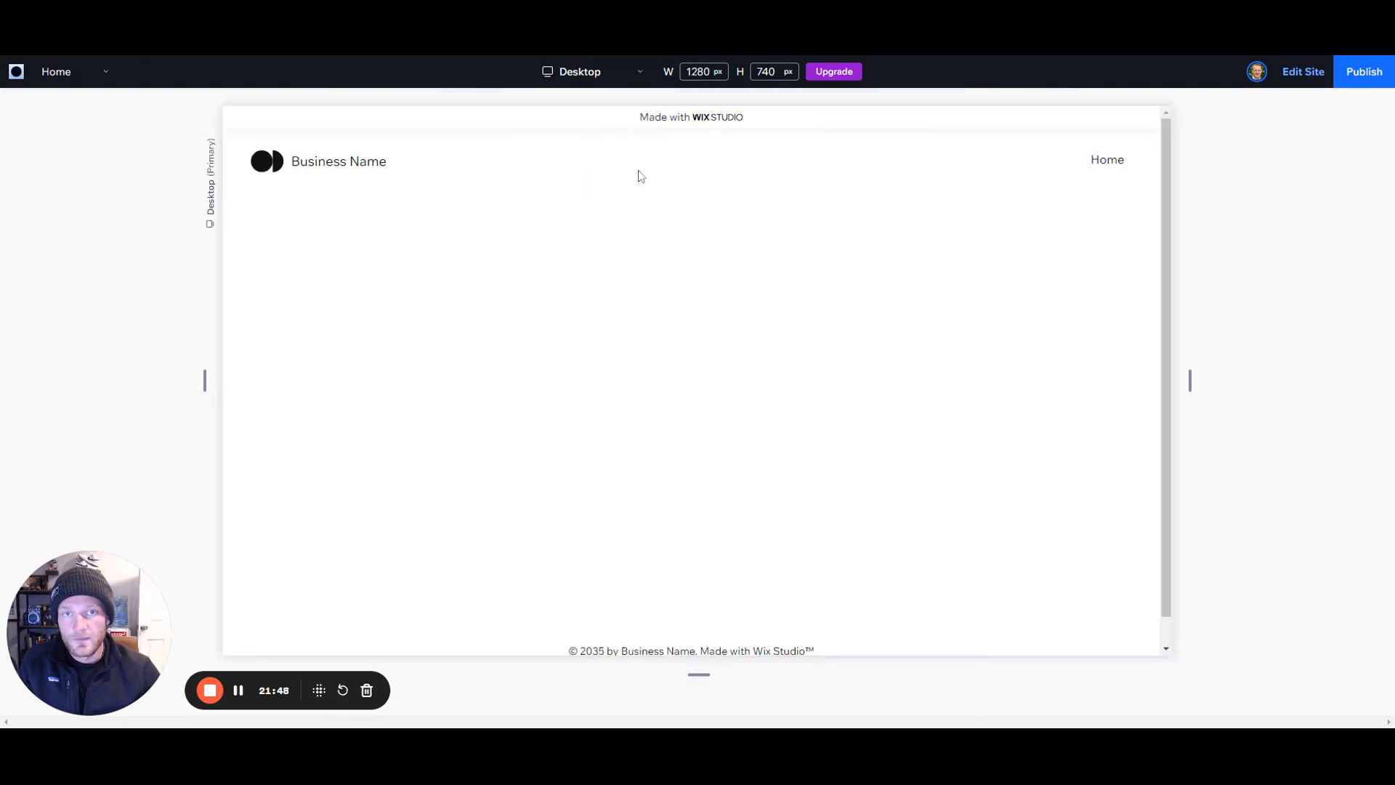
- Leave the preview to go back to editing the site and dismiss the prompt to publish it
{"action": "left_click", "coordinate": [1319, 78]}
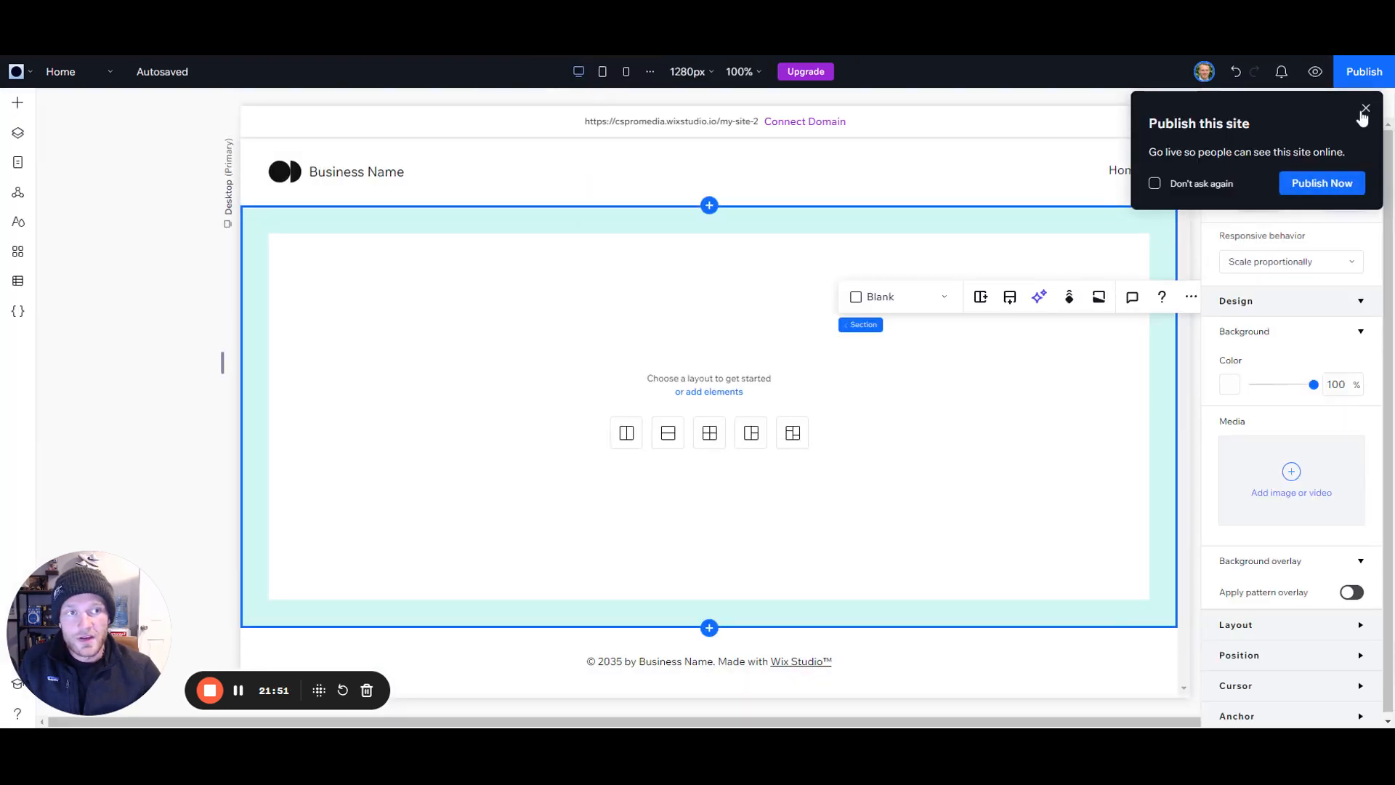
{"action": "left_click", "coordinate": [1365, 109]}
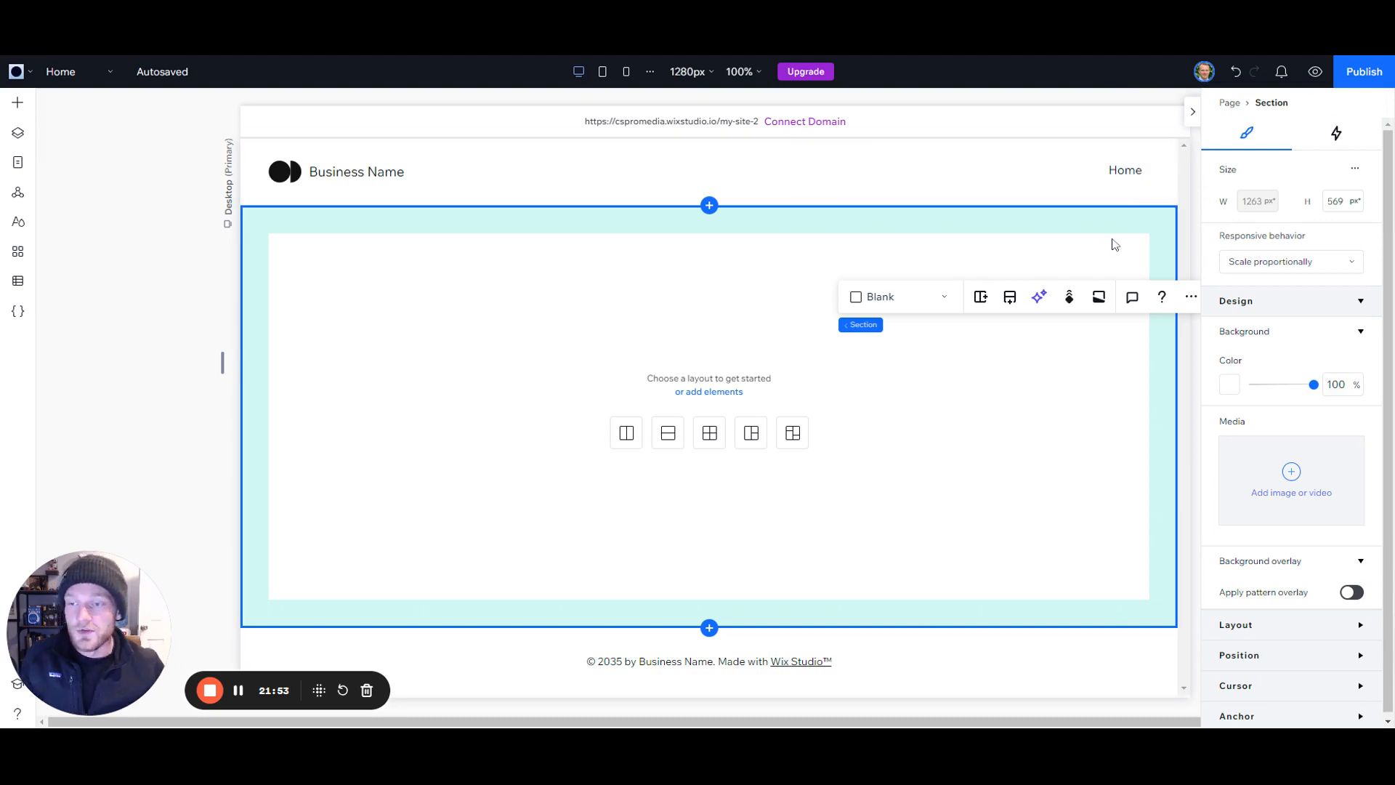